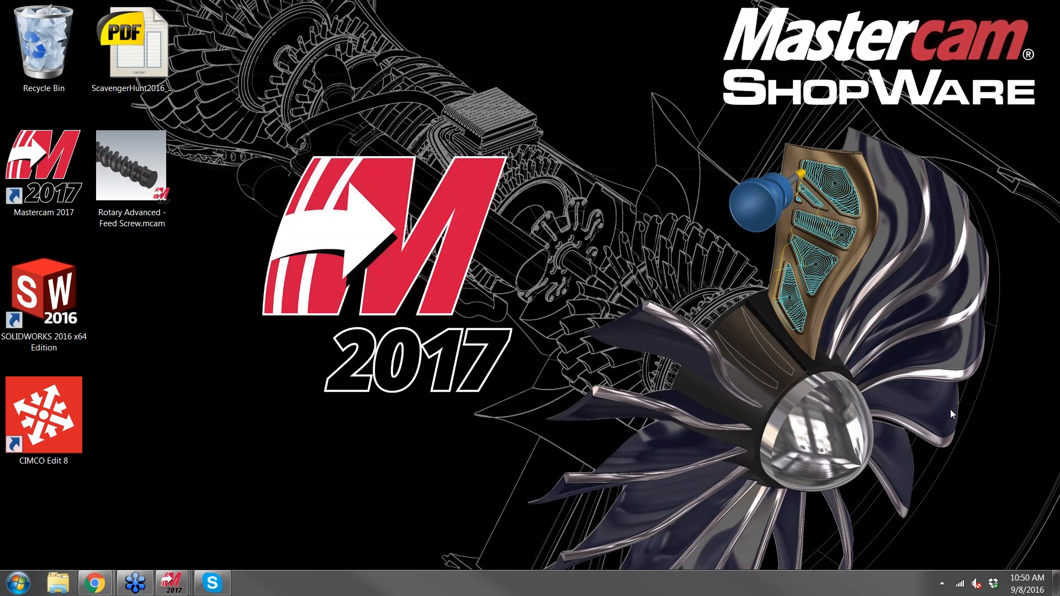
# Switch to Chrome and load shopwareinc.com in a new tab
pyautogui.click(626, 368)
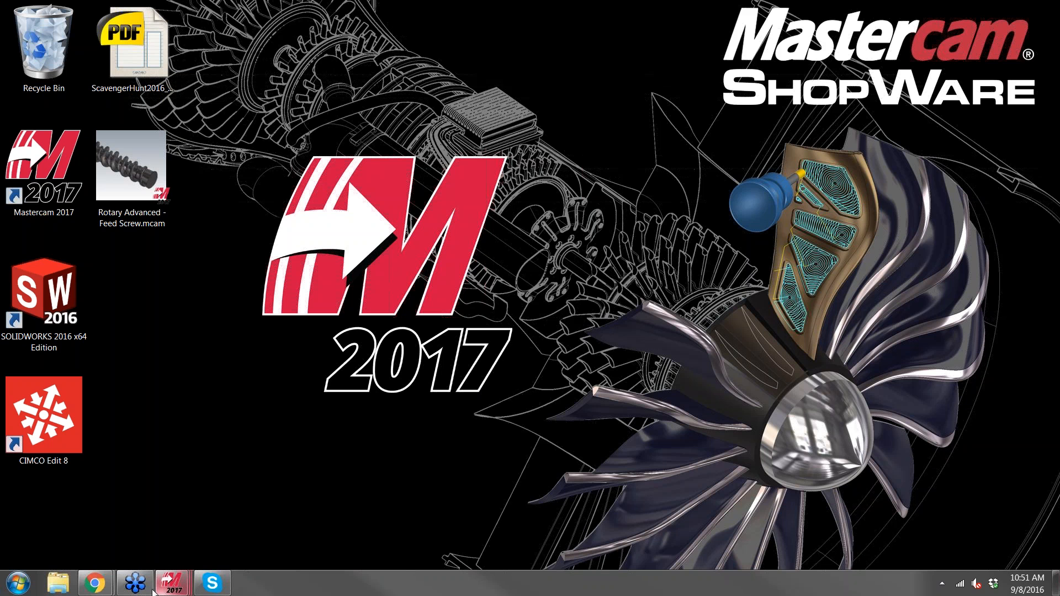
pyautogui.moveTo(110, 591)
pyautogui.click(83, 519)
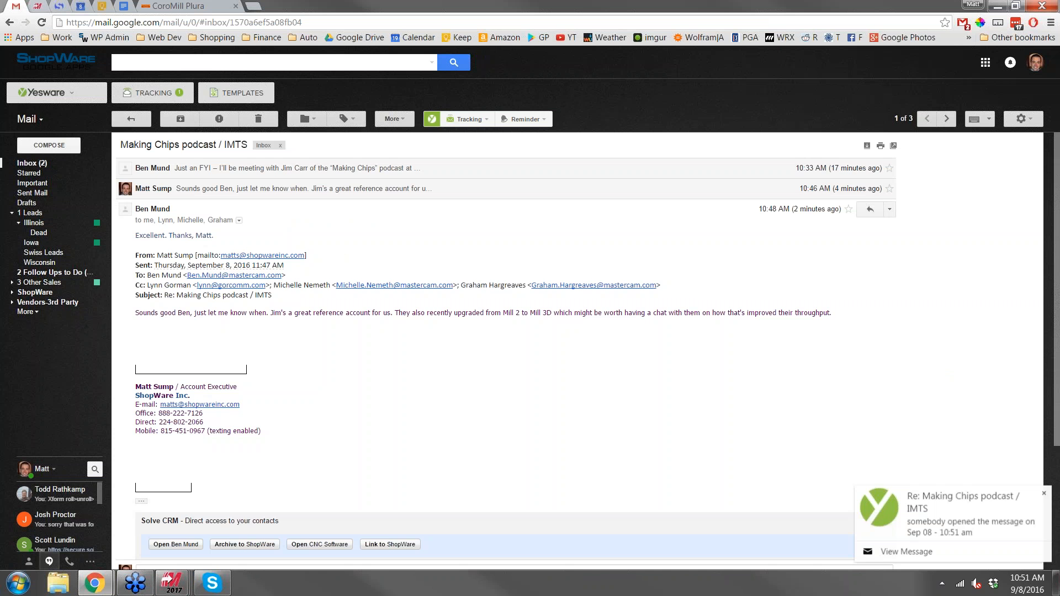
pyautogui.click(1045, 493)
pyautogui.click(253, 7)
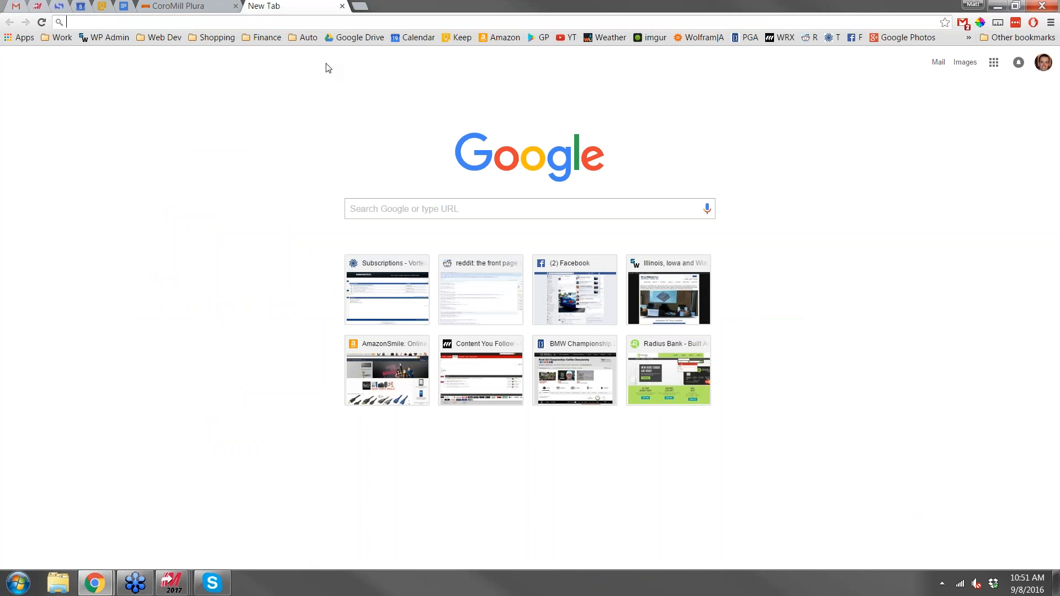
pyautogui.write('shopwareinc.com')
pyautogui.press('Return')
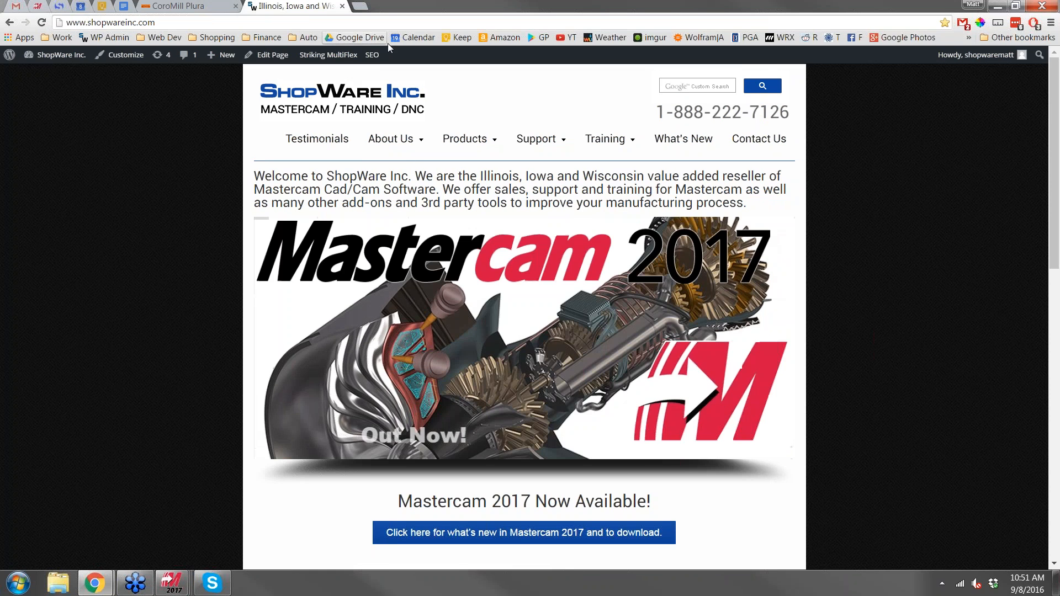
pyautogui.moveTo(157, 23); pyautogui.dragTo(64, 23)
pyautogui.click(91, 280)
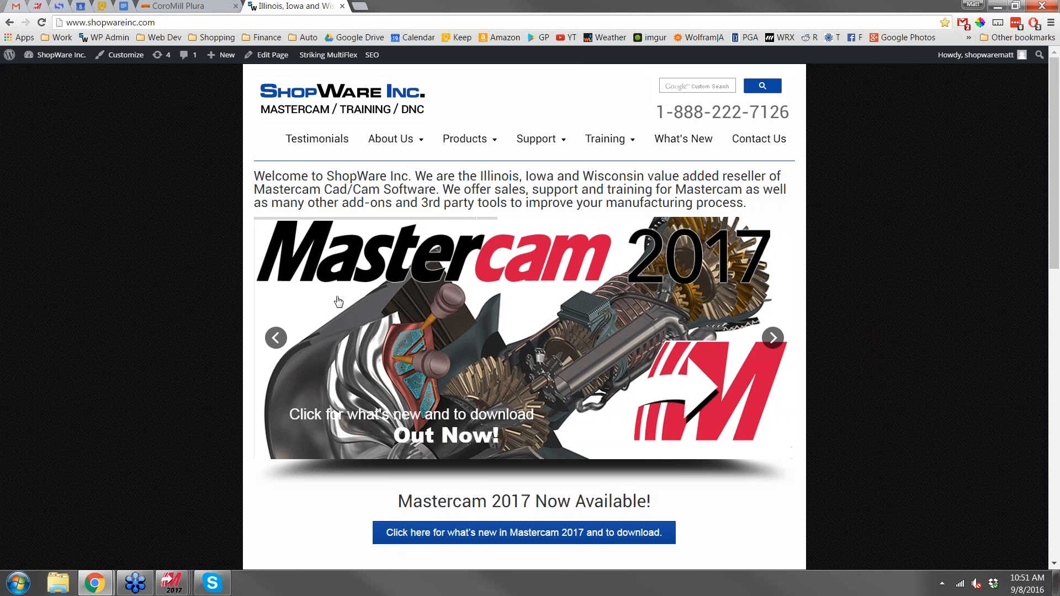
# Open the Mastercam 2017 What's New & Download Info page and go on to the 2017 download page
pyautogui.scroll(-2, 490, 425)
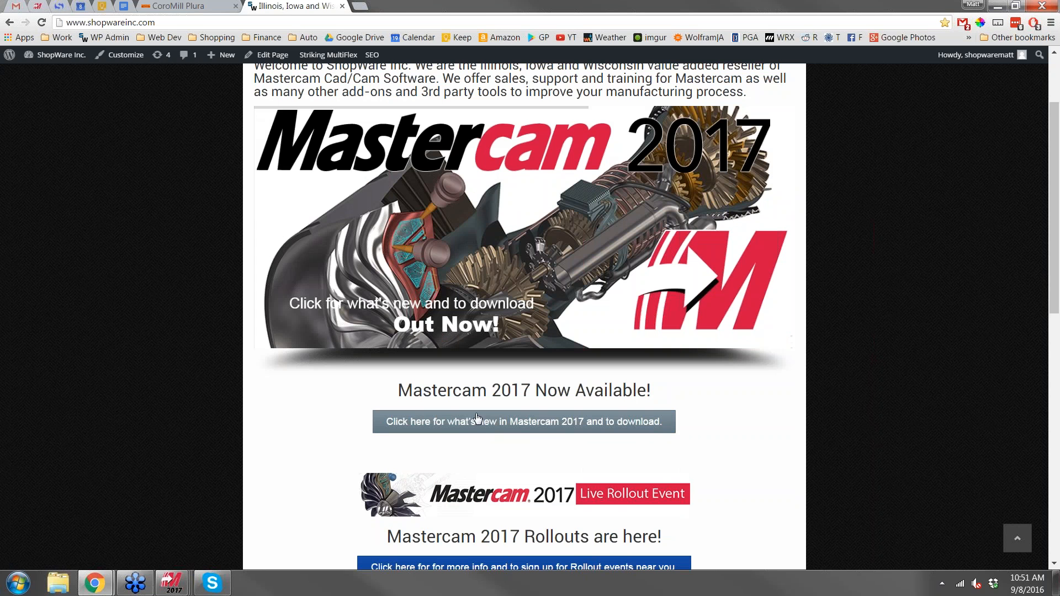
pyautogui.click(531, 422)
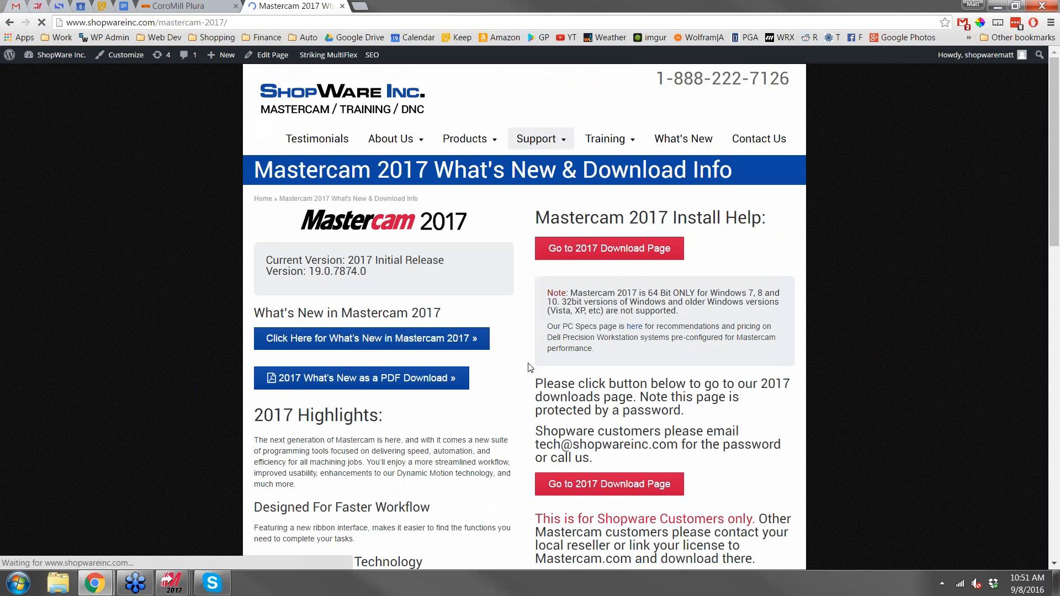
pyautogui.scroll(-2, 326, 359)
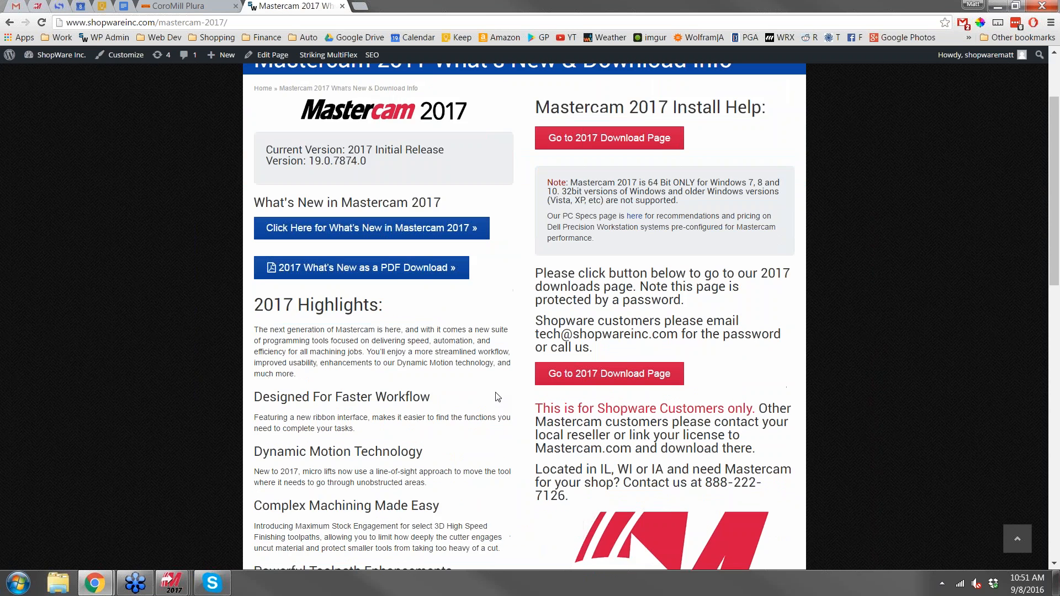
pyautogui.scroll(-1, 324, 255)
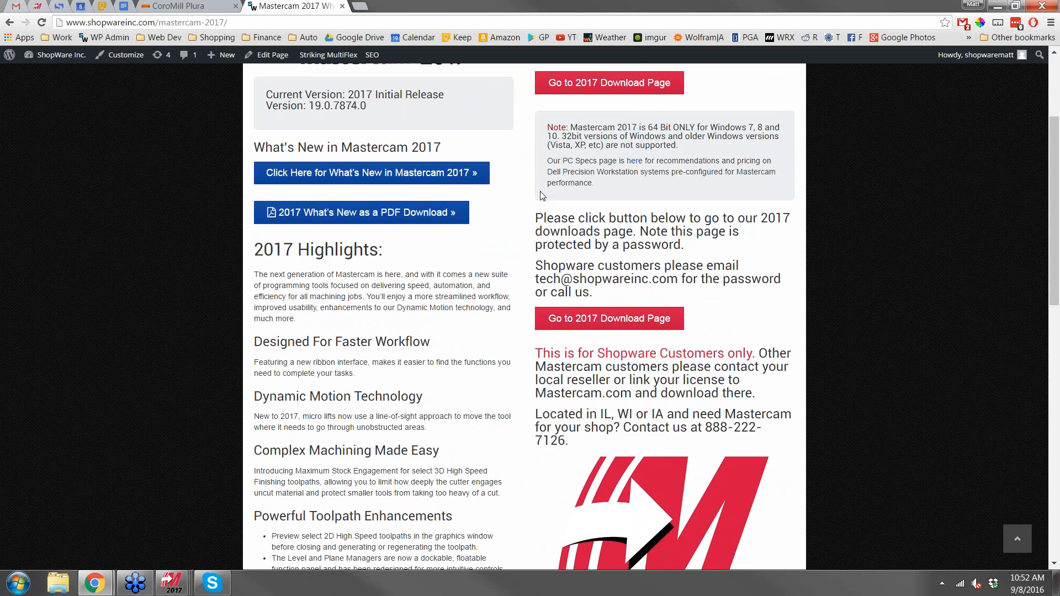
pyautogui.click(586, 84)
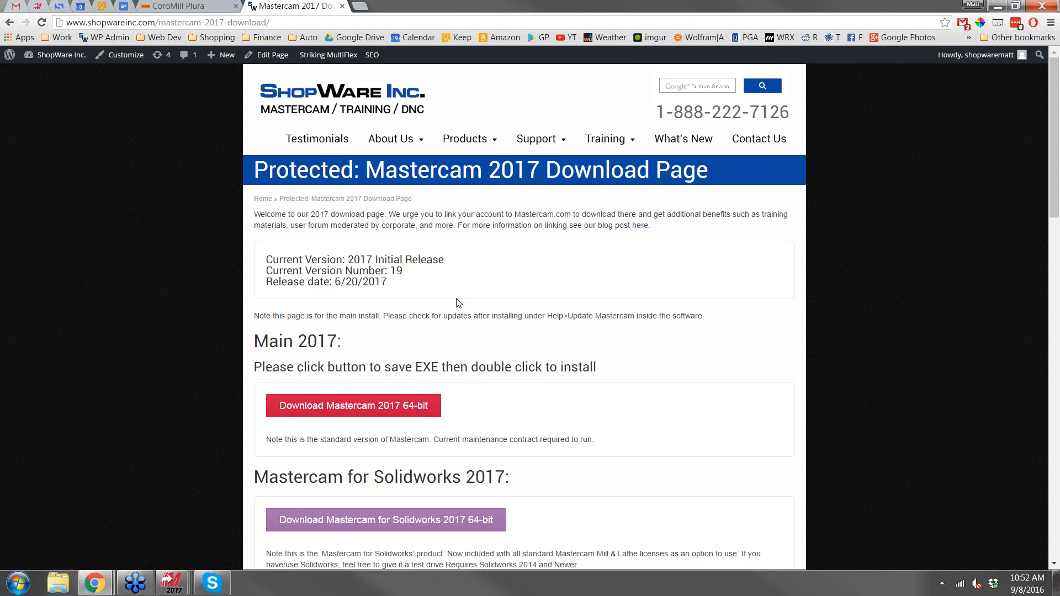
# Review the Mastercam 2017 download page, covering the main installs, extras, free training materials and utilities
pyautogui.scroll(-3, 457, 300)
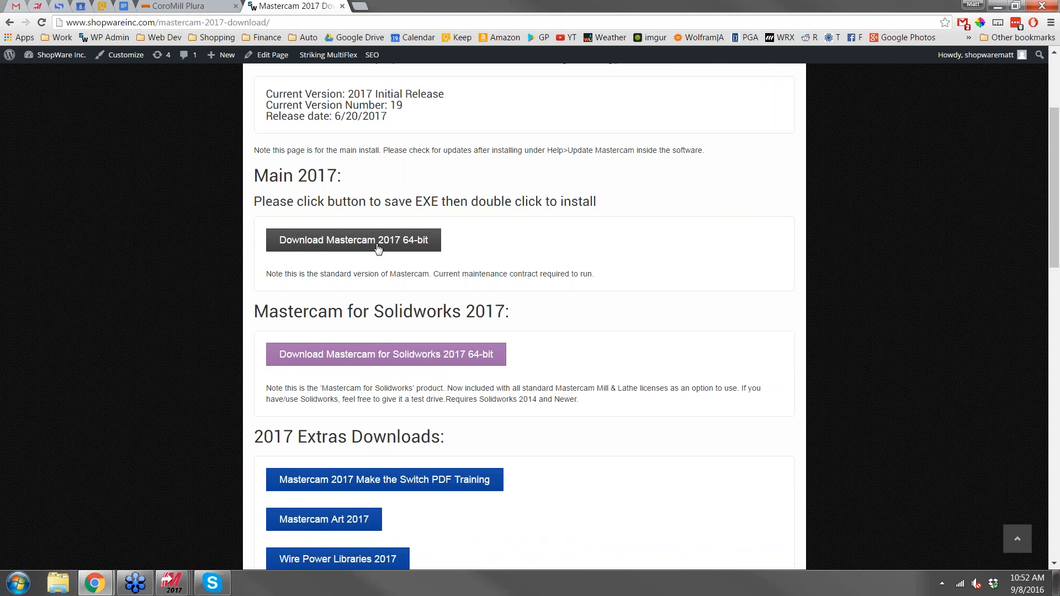
pyautogui.click(359, 238)
pyautogui.scroll(-3, 559, 316)
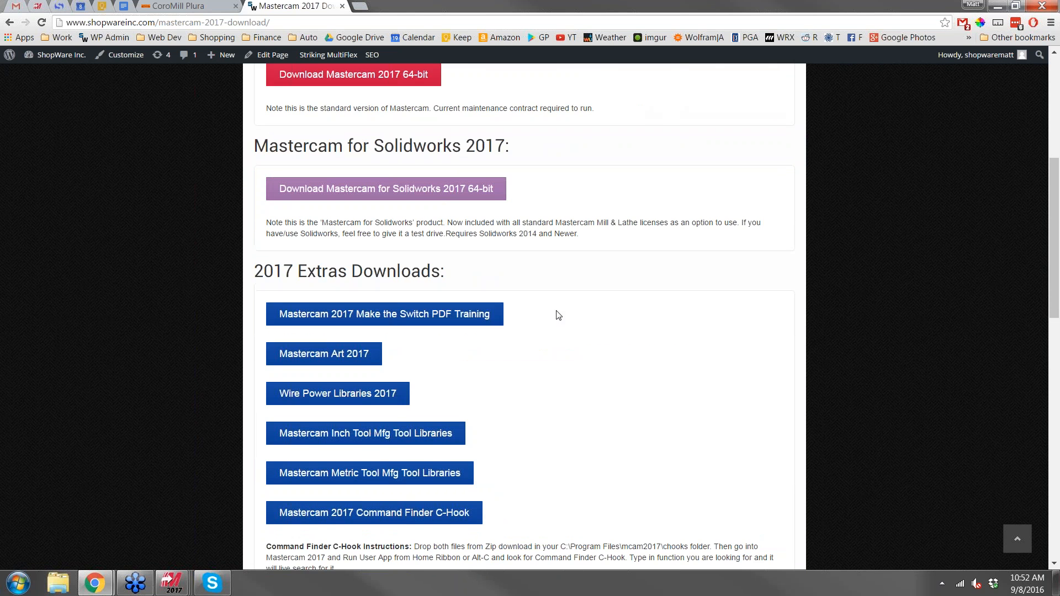
pyautogui.scroll(-2, 554, 356)
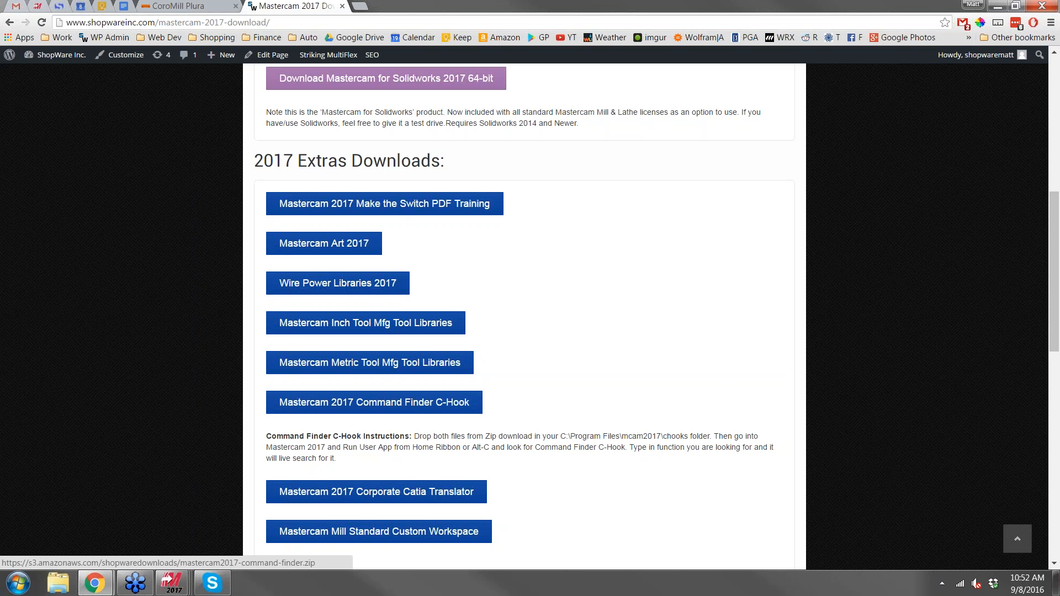
pyautogui.scroll(-1, 519, 372)
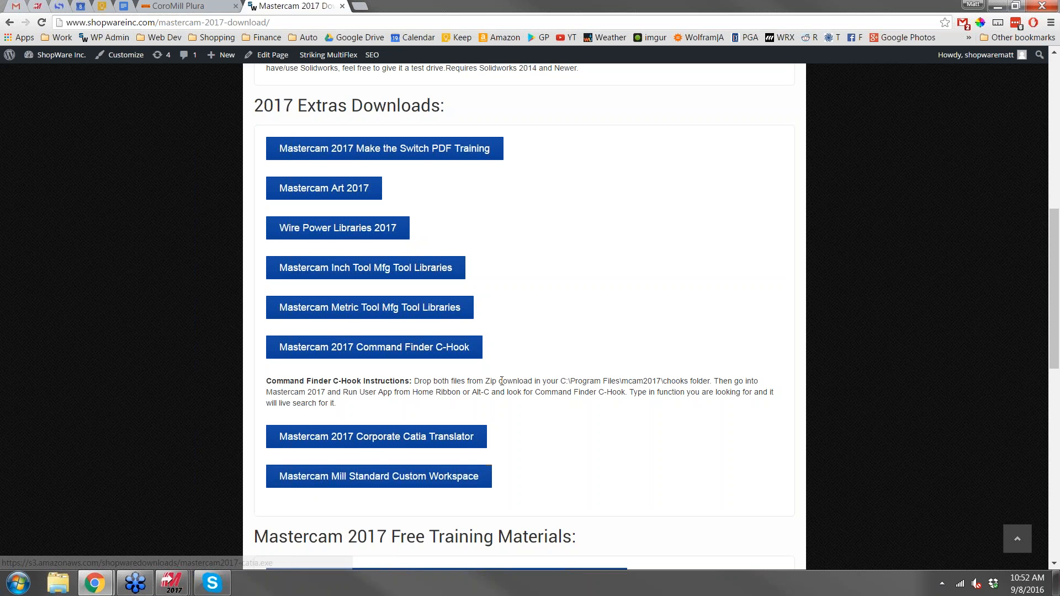
pyautogui.scroll(-5, 511, 364)
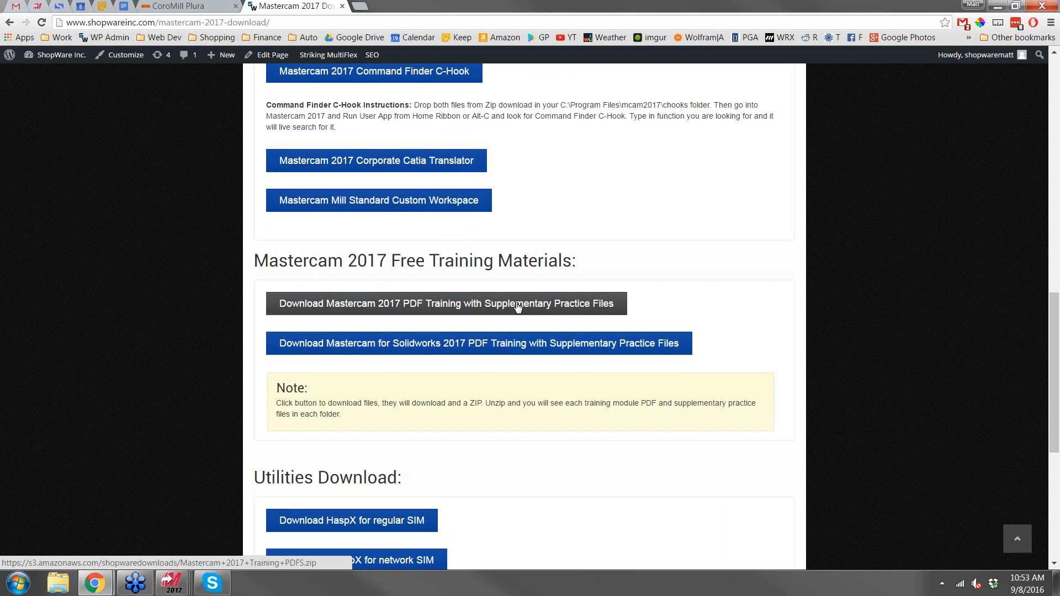
pyautogui.scroll(-5, 575, 393)
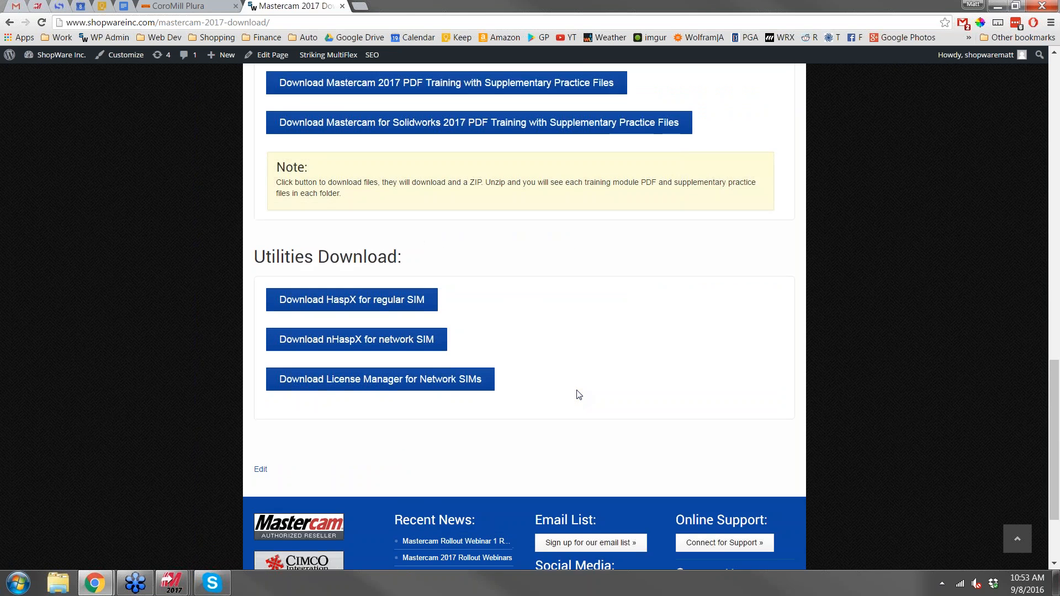
pyautogui.scroll(-1, 622, 307)
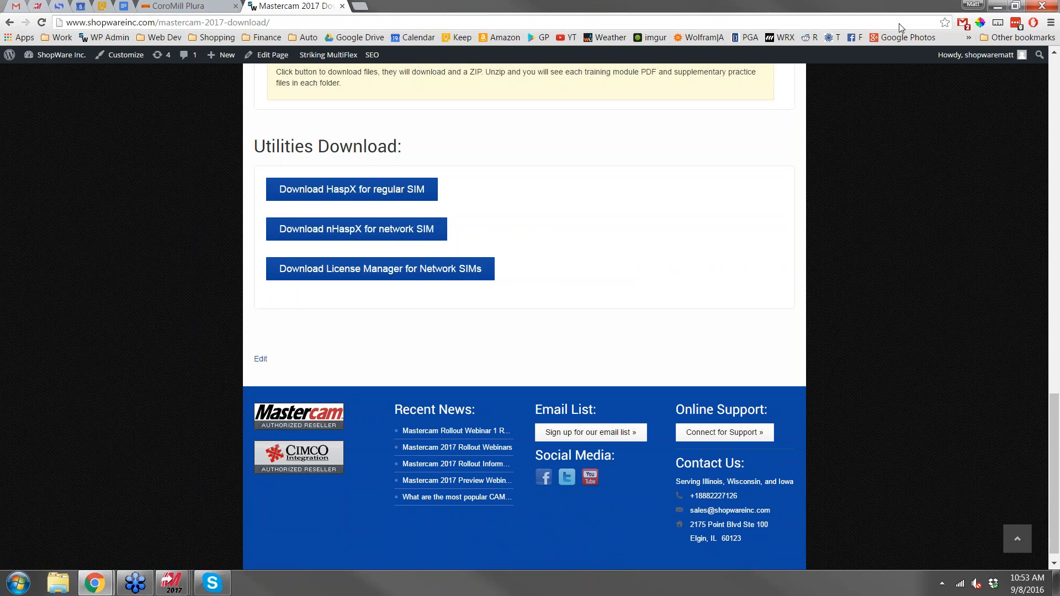
# Minimize the browser and switch to the Mastercam Mill 2017 window containing the round part with waterline toolpaths
pyautogui.click(999, 9)
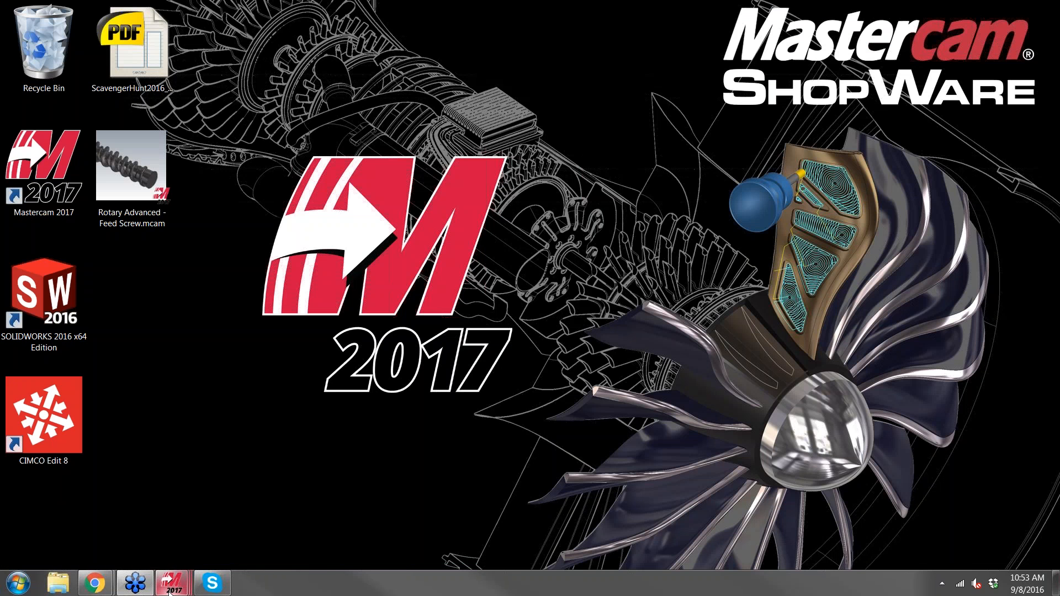
pyautogui.moveTo(170, 591)
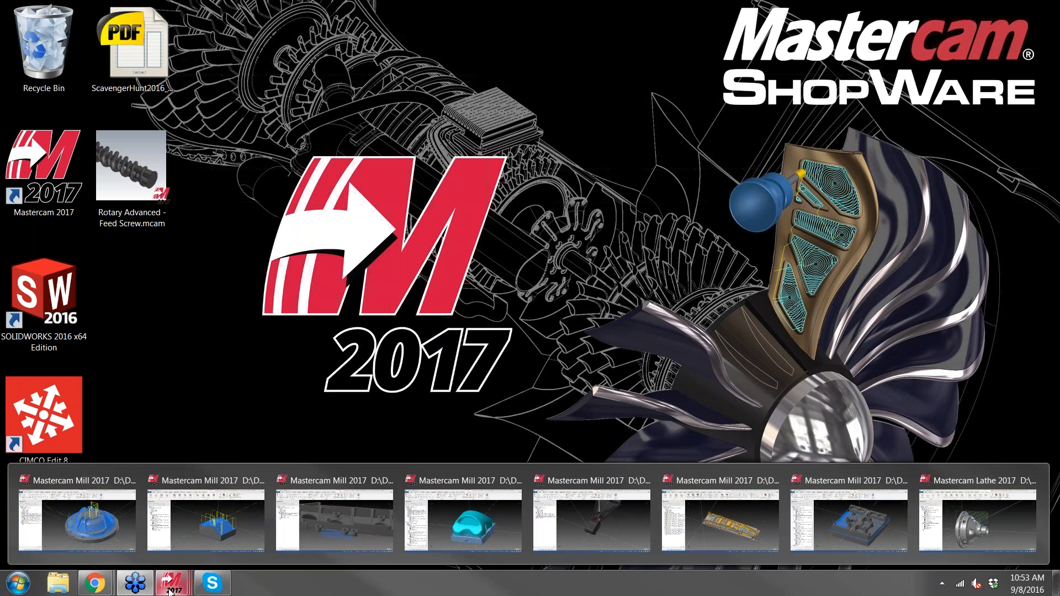
pyautogui.click(95, 523)
pyautogui.scroll(-1, 497, 269)
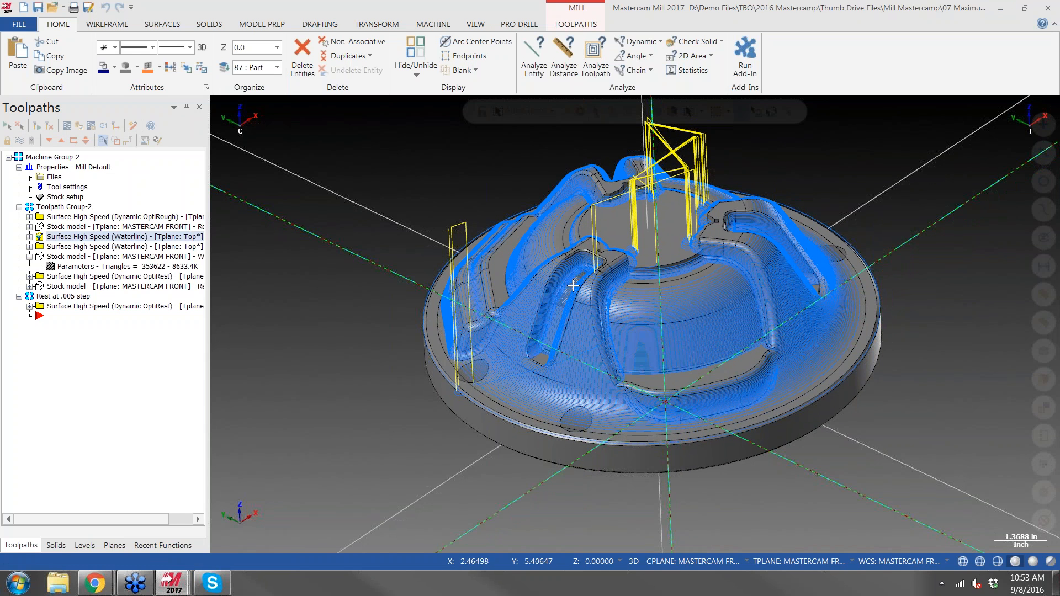
# Examine the first Surface High Speed Waterline toolpath up close around the part's recessed slot
pyautogui.moveTo(640, 287); pyautogui.dragTo(548, 338, button='middle')
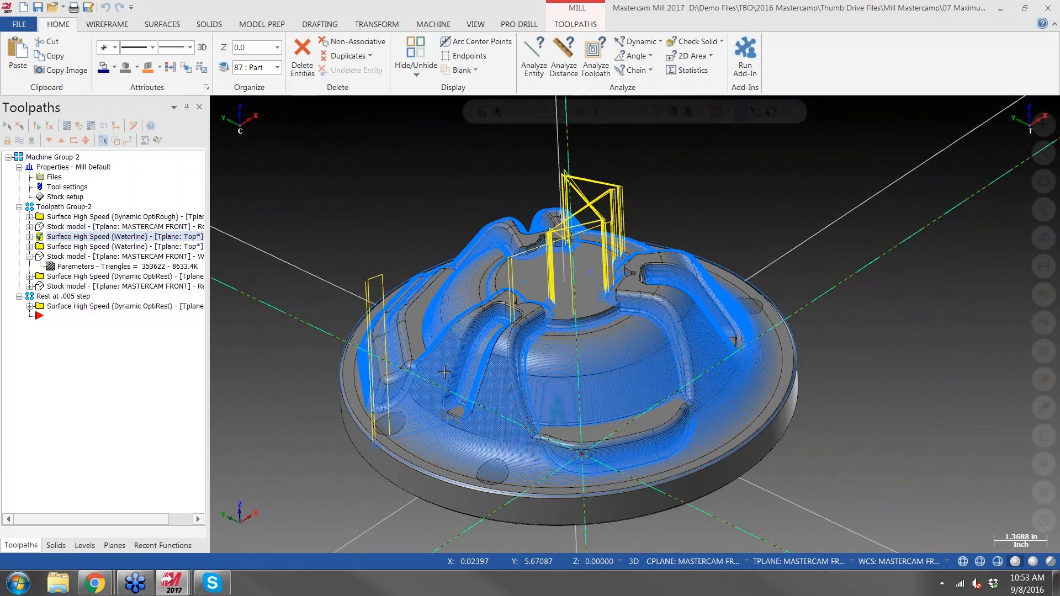
pyautogui.scroll(3, 419, 356)
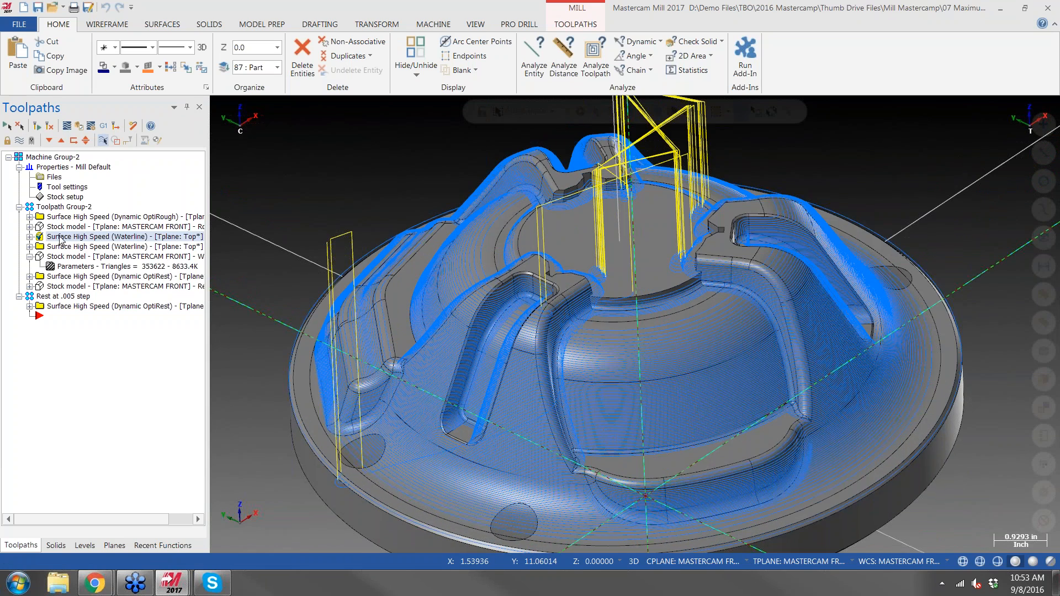
pyautogui.scroll(8, 549, 352)
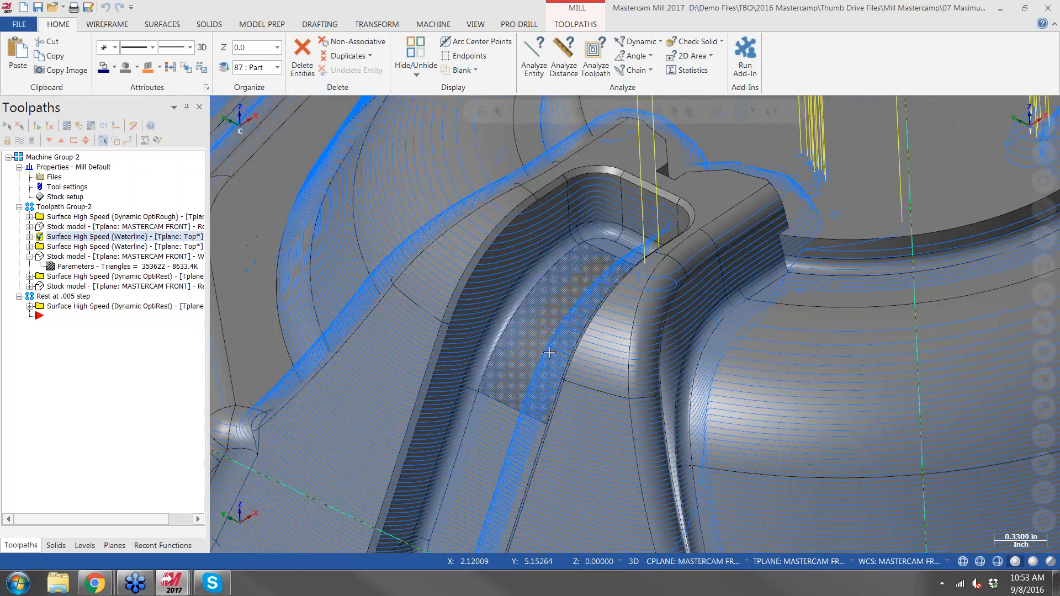
pyautogui.moveTo(549, 352)
pyautogui.mouseDown(button='middle')
pyautogui.moveTo(650, 320)
pyautogui.moveTo(556, 361)
pyautogui.moveTo(563, 422)
pyautogui.mouseUp(button='middle')
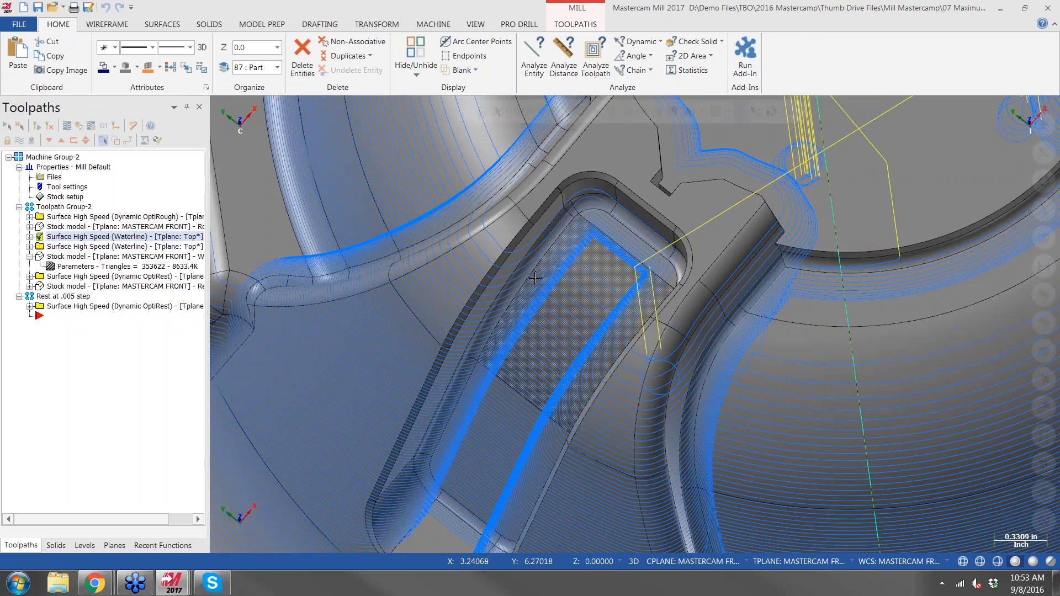
pyautogui.scroll(3, 571, 227)
pyautogui.scroll(-2, 591, 260)
# Display the stock model left after the OptiRough operation and inspect its stepped walls
pyautogui.click(68, 228)
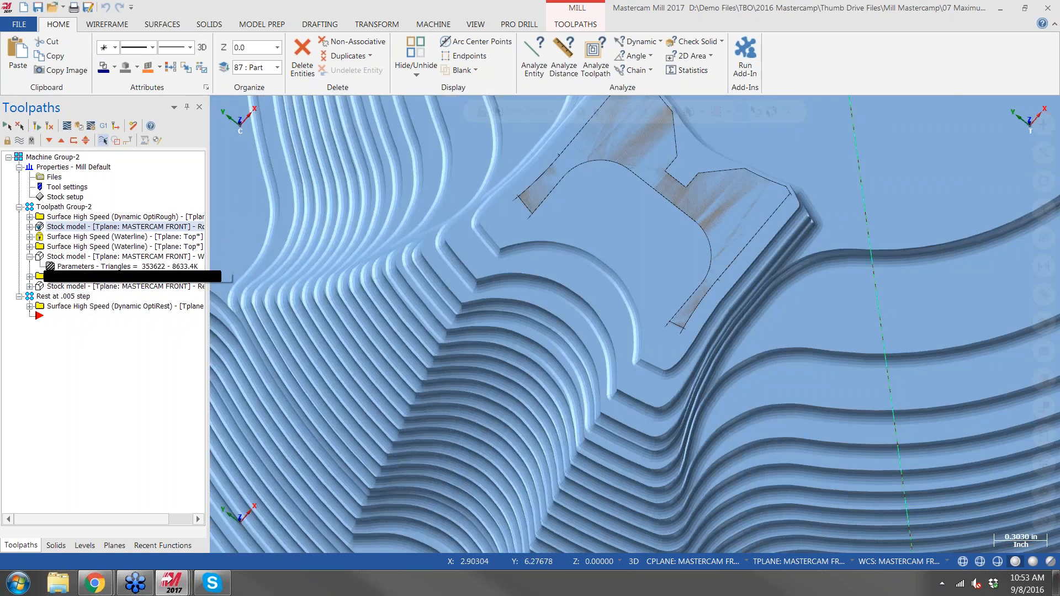
pyautogui.scroll(-2, 562, 405)
pyautogui.moveTo(562, 405); pyautogui.dragTo(592, 348, button='middle')
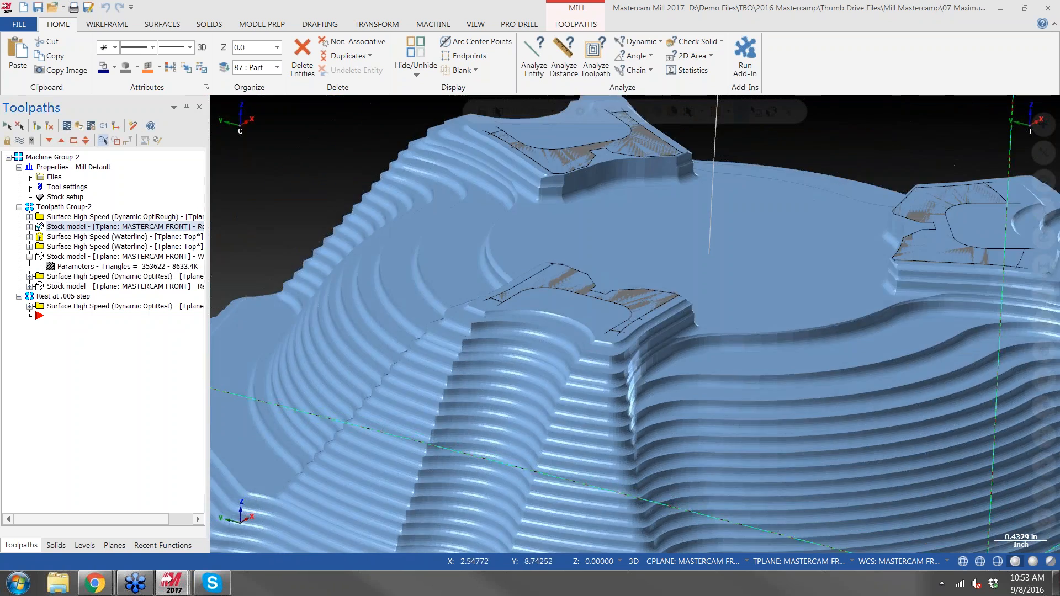
# Display the second Waterline operation's toolpath and the stock model that follows it, inspecting both around the slot
pyautogui.click(30, 236)
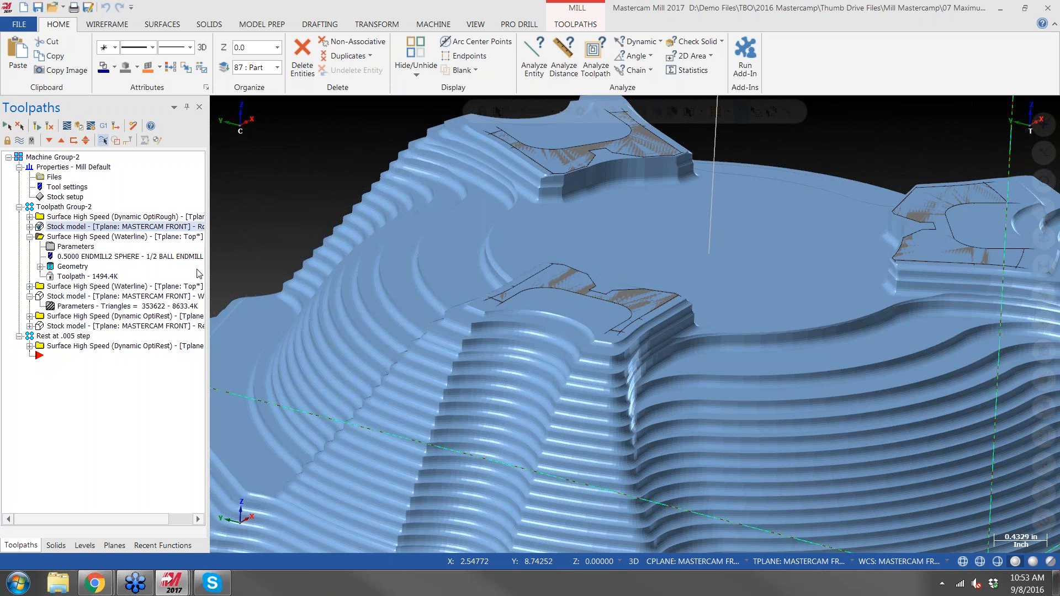
pyautogui.click(59, 288)
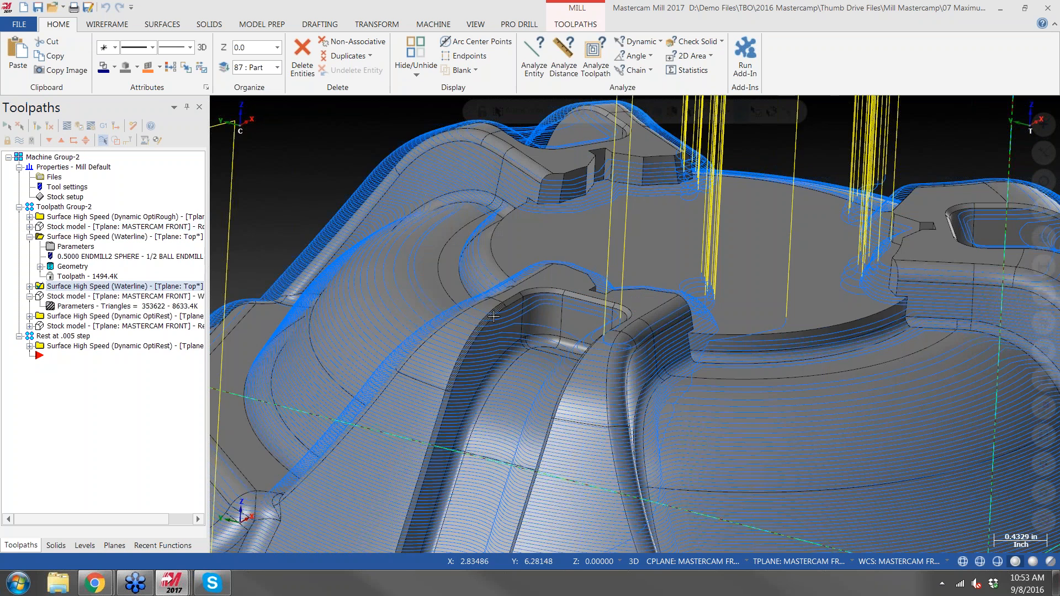
pyautogui.scroll(5, 487, 376)
pyautogui.moveTo(487, 376); pyautogui.dragTo(437, 443, button='middle')
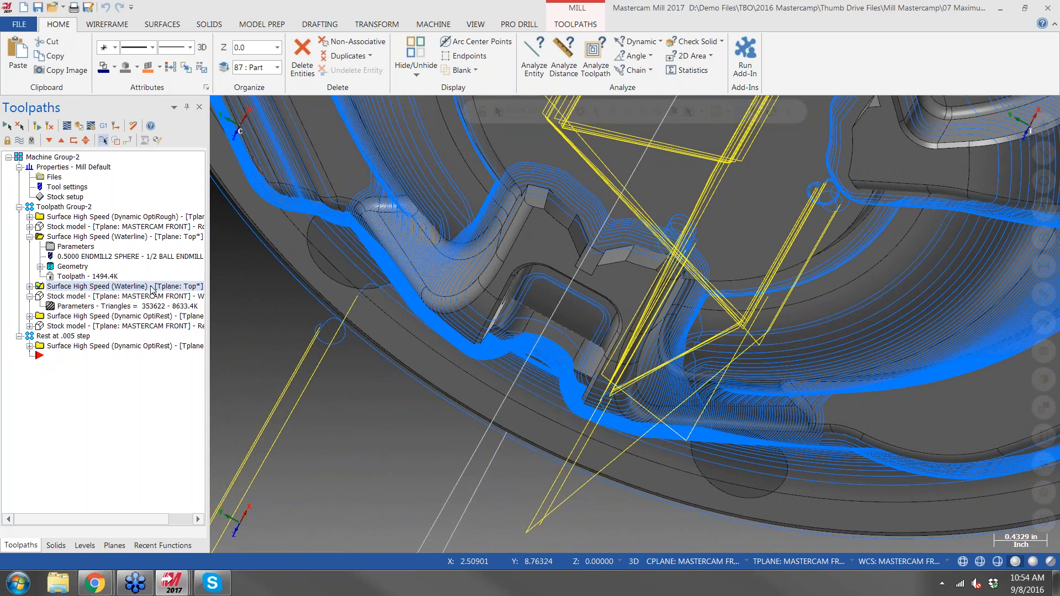
pyautogui.click(110, 296)
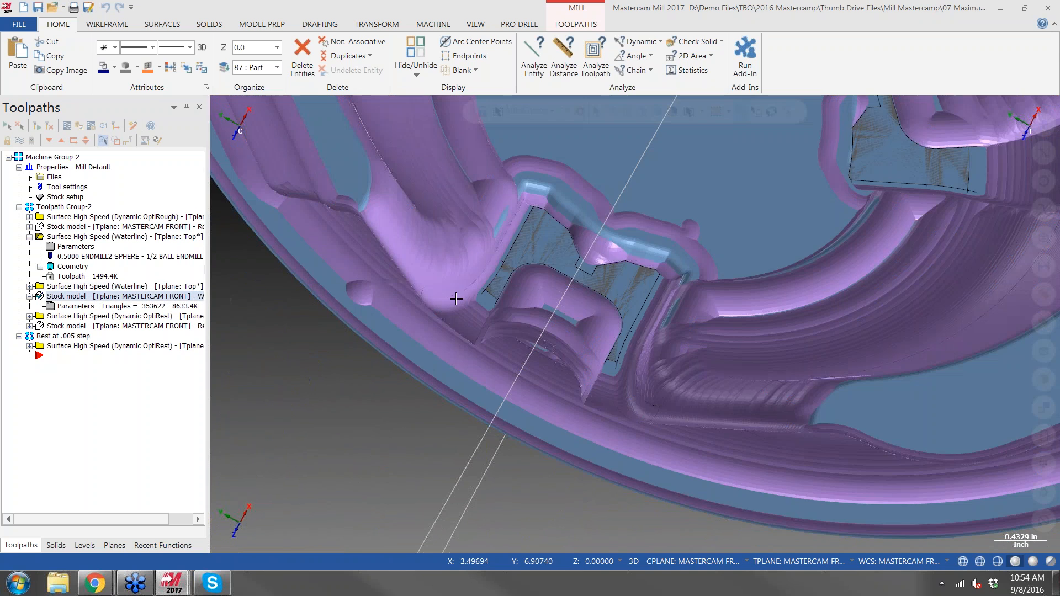
pyautogui.moveTo(456, 298); pyautogui.dragTo(530, 293, button='middle')
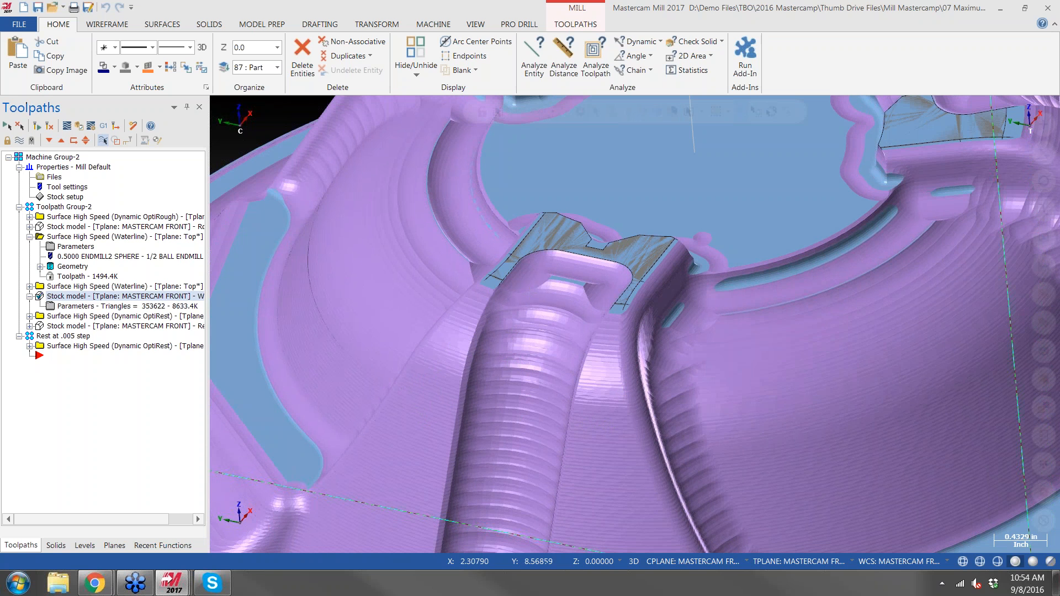
# Open the second Waterline operation's Stock parameters and check the Maximum Stock Engagement stock model and maximum depth
pyautogui.click(30, 286)
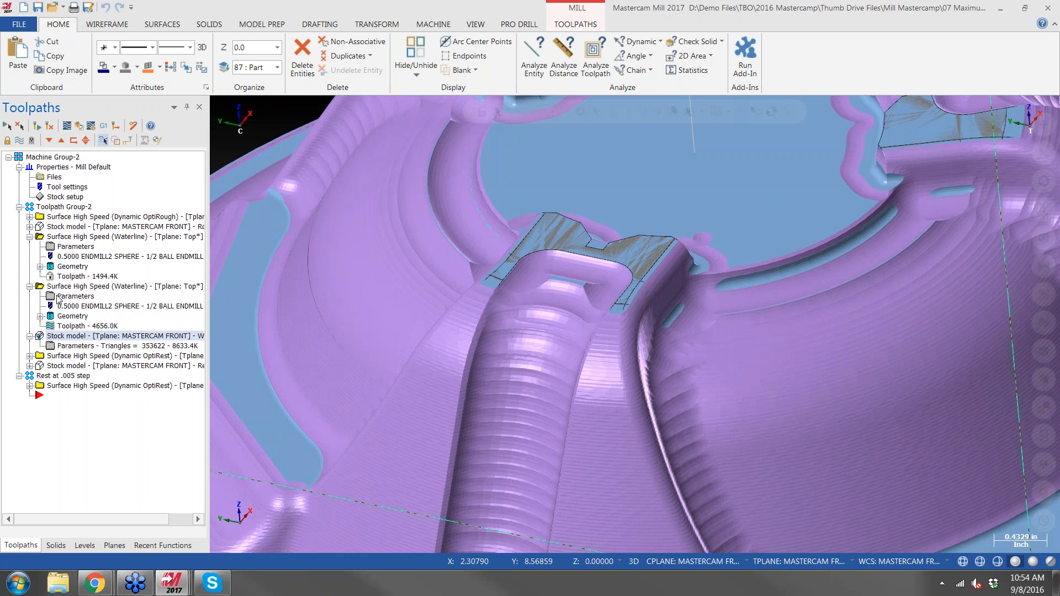
pyautogui.click(75, 296)
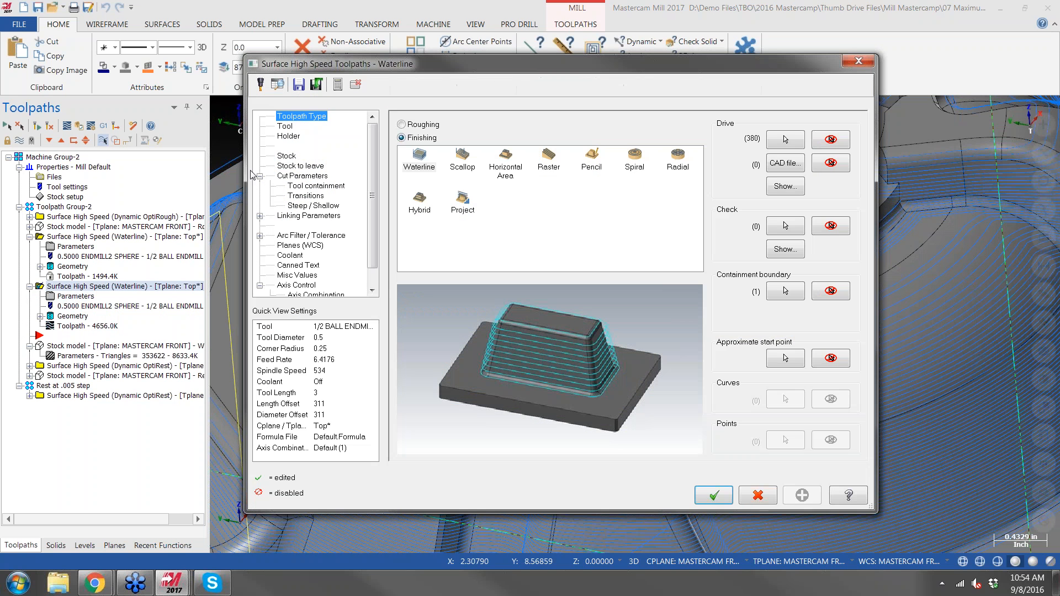
pyautogui.click(290, 158)
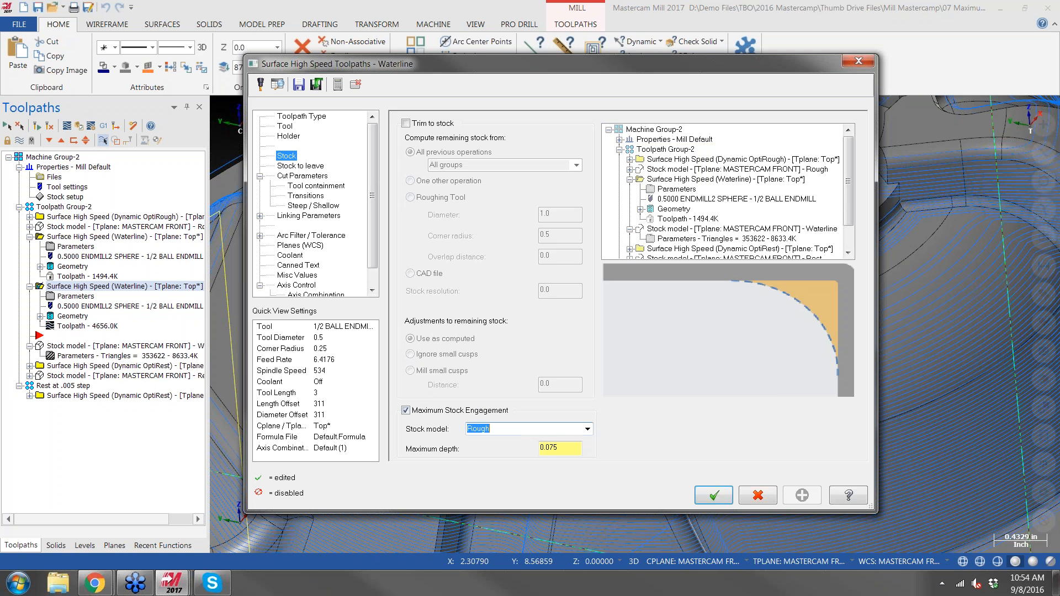
pyautogui.click(588, 429)
pyautogui.click(588, 429)
pyautogui.click(560, 447)
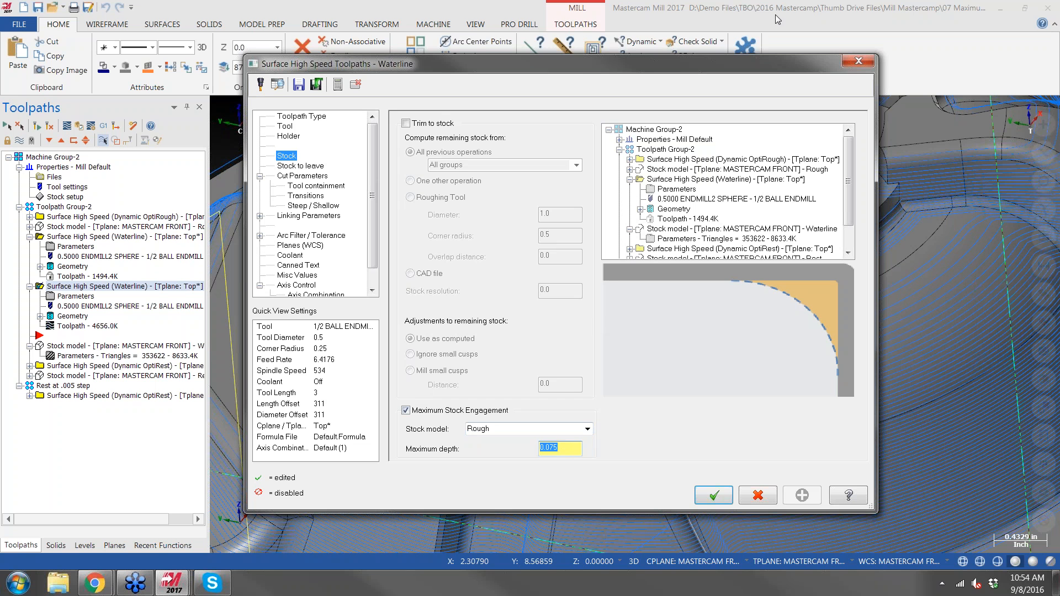
# Close the Waterline parameters and display the stock model left after the second Waterline operation, viewing it around the slot
pyautogui.click(857, 62)
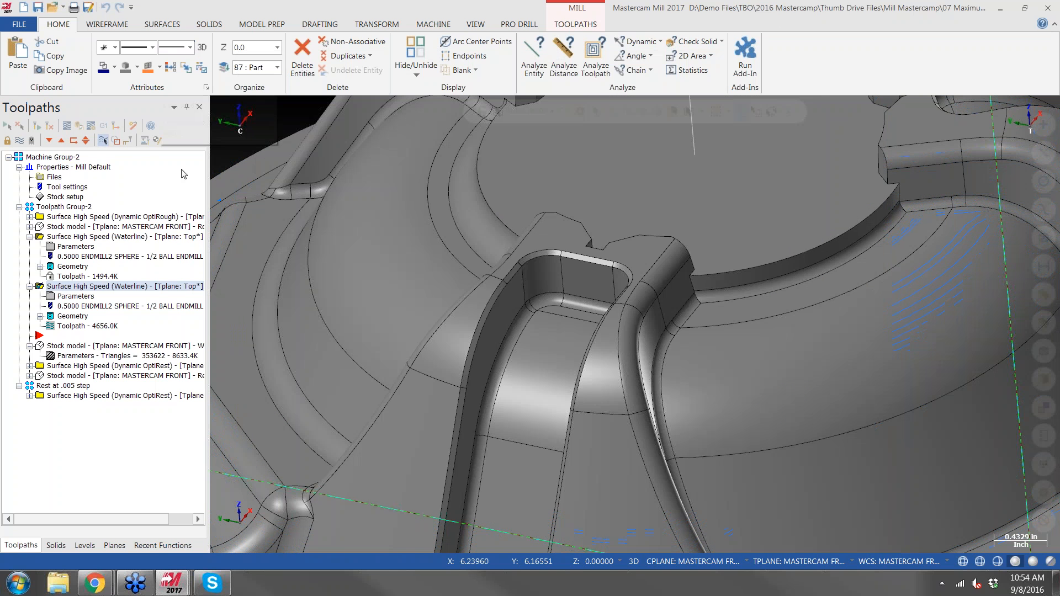
pyautogui.click(77, 346)
pyautogui.click(90, 366)
pyautogui.moveTo(468, 290); pyautogui.dragTo(530, 326, button='middle')
pyautogui.click(117, 348)
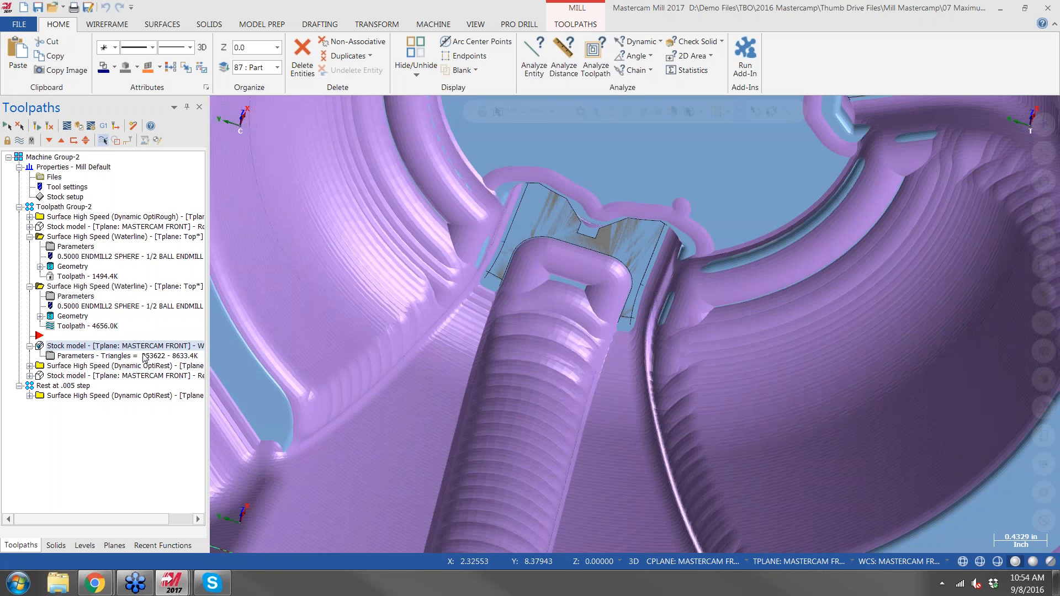
# Display the Dynamic OptiRest toolpath in Toolpath Group-2 and the Rest stock model that follows it, examining both across the part
pyautogui.click(106, 365)
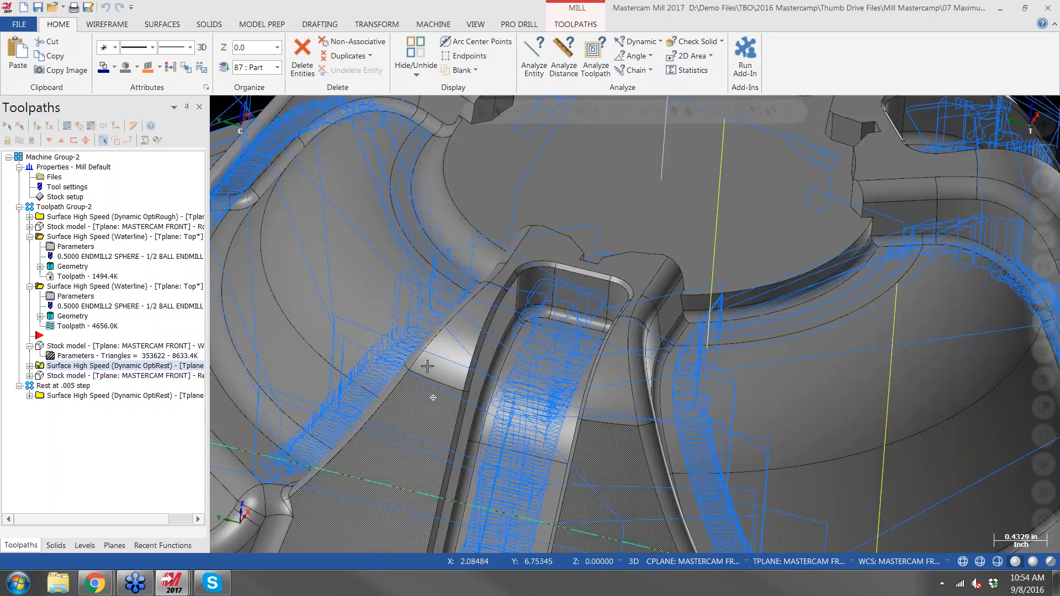
pyautogui.moveTo(427, 366); pyautogui.dragTo(399, 355, button='middle')
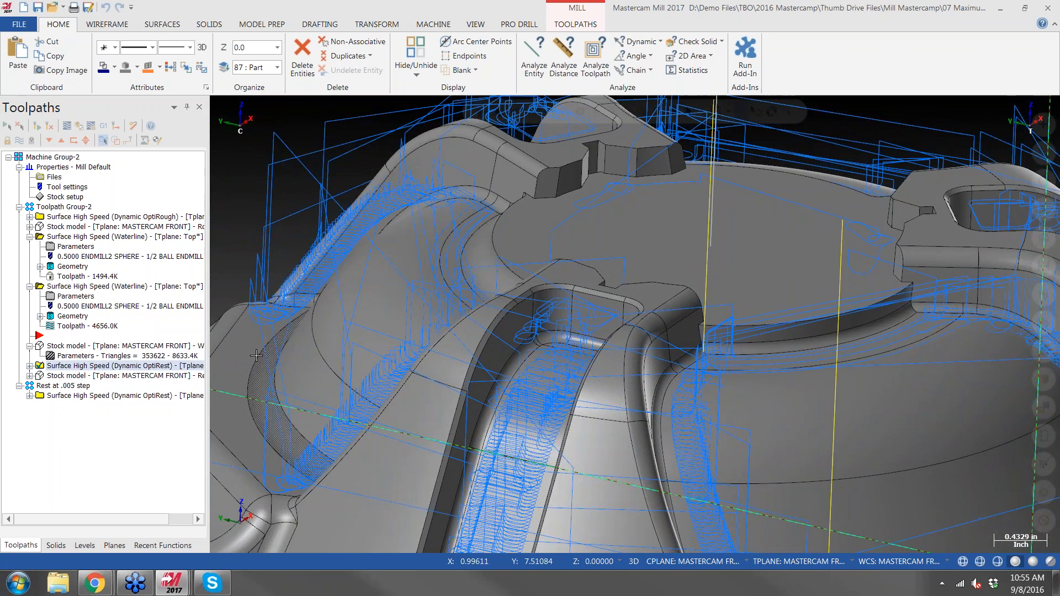
pyautogui.click(91, 377)
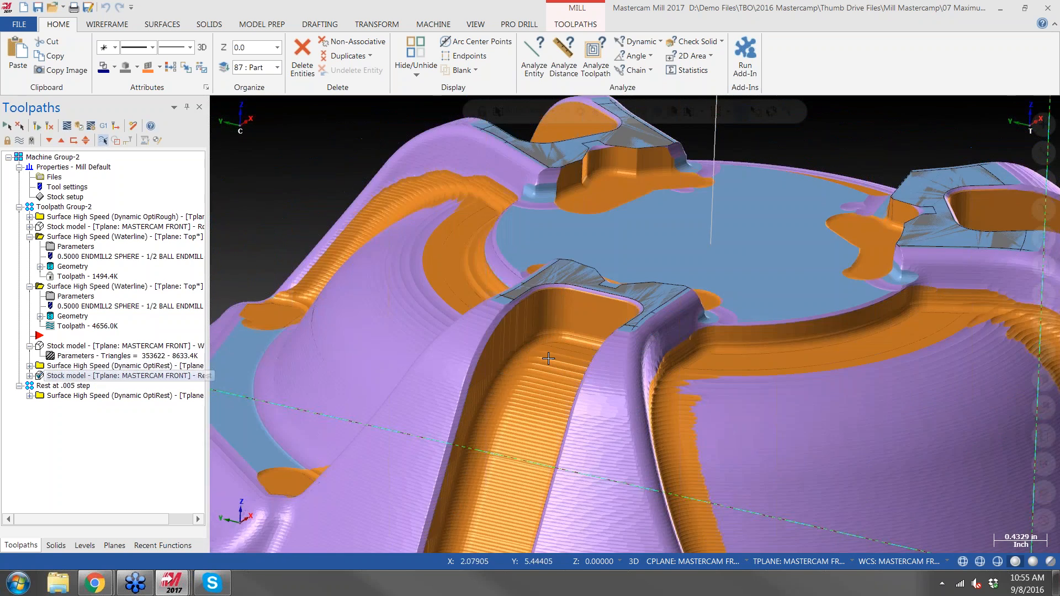
pyautogui.scroll(-5, 548, 357)
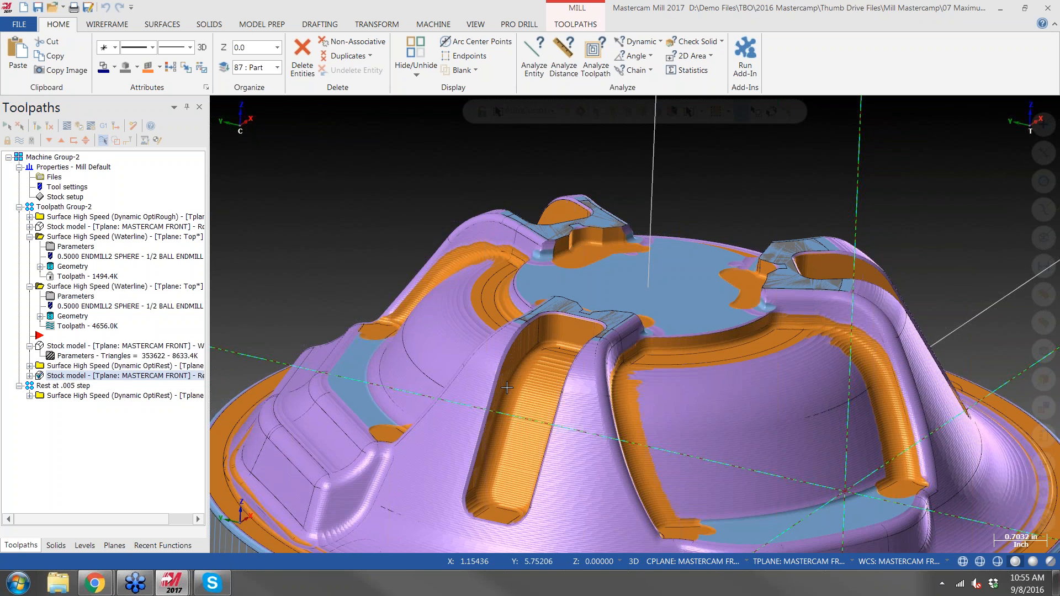
pyautogui.moveTo(510, 388); pyautogui.dragTo(543, 414, button='middle')
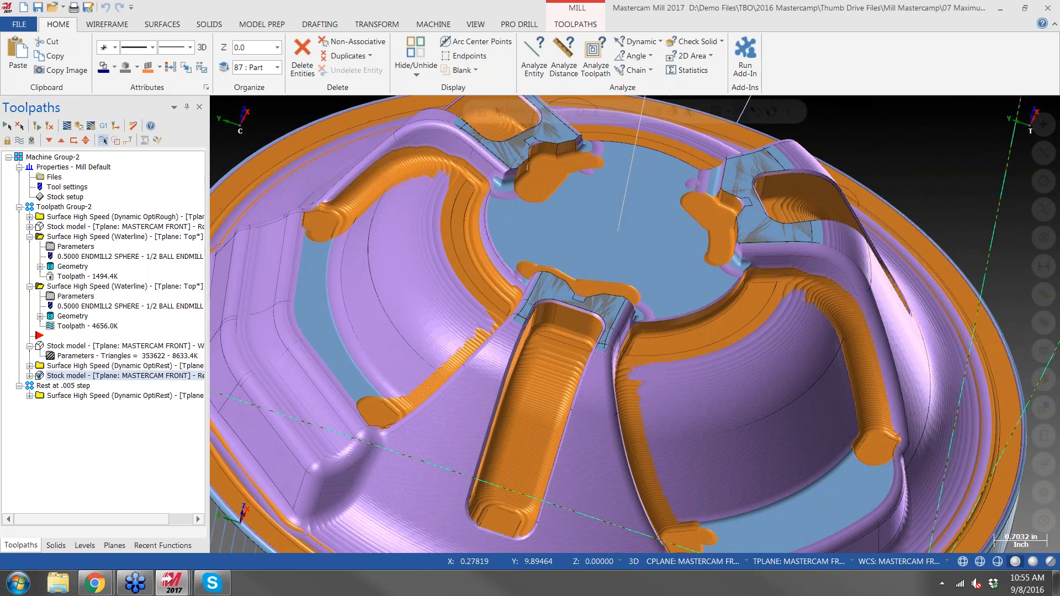
# Open the OptiRest operation's Stock parameters and check which operation the remaining stock is computed from, then close them unchanged
pyautogui.click(58, 367)
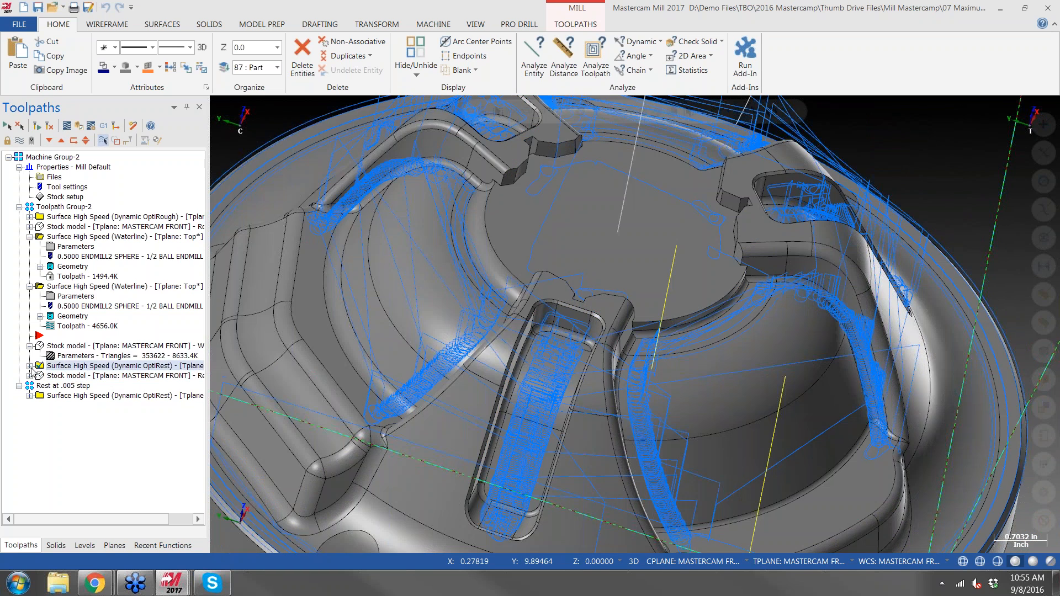
pyautogui.click(30, 366)
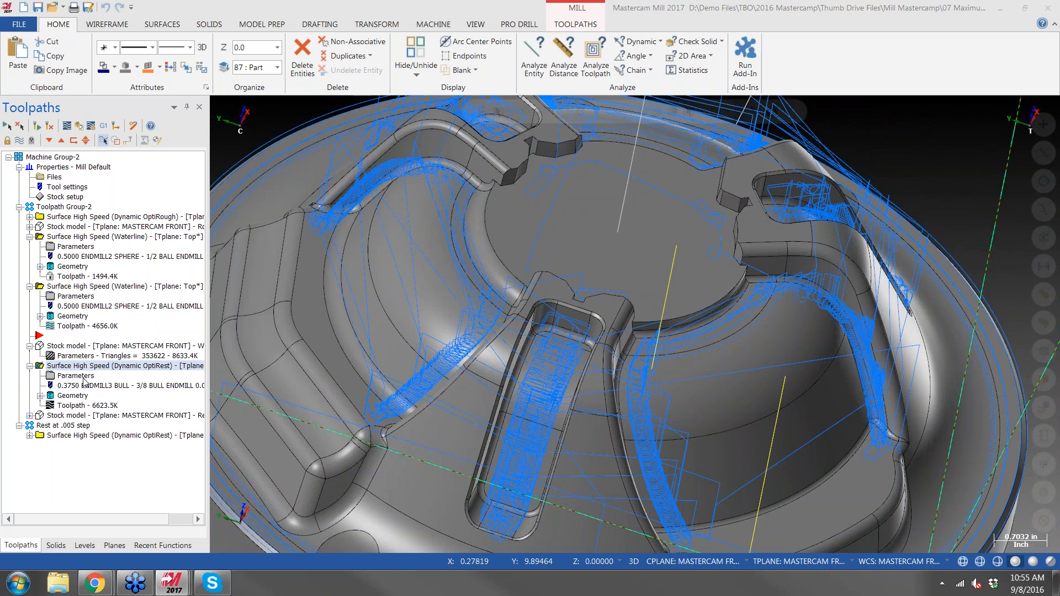
pyautogui.click(91, 377)
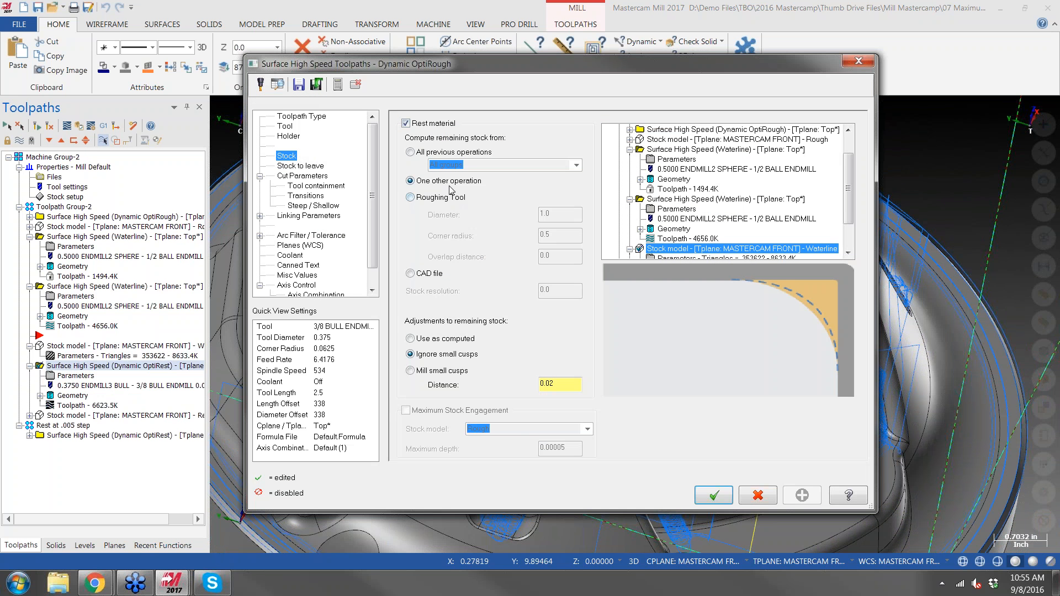
pyautogui.moveTo(847, 194); pyautogui.dragTo(848, 217)
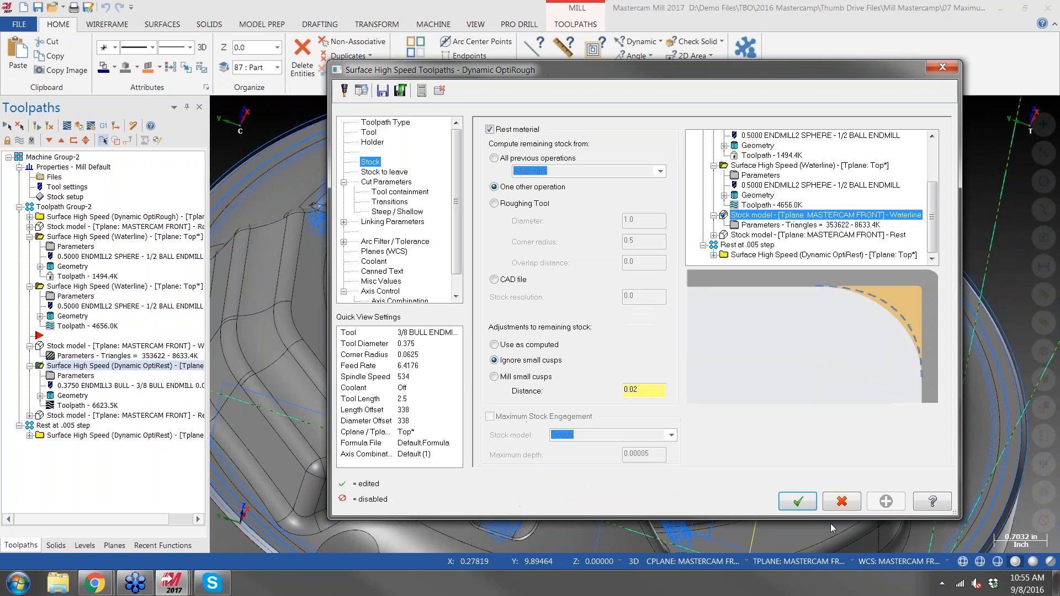
pyautogui.click(842, 501)
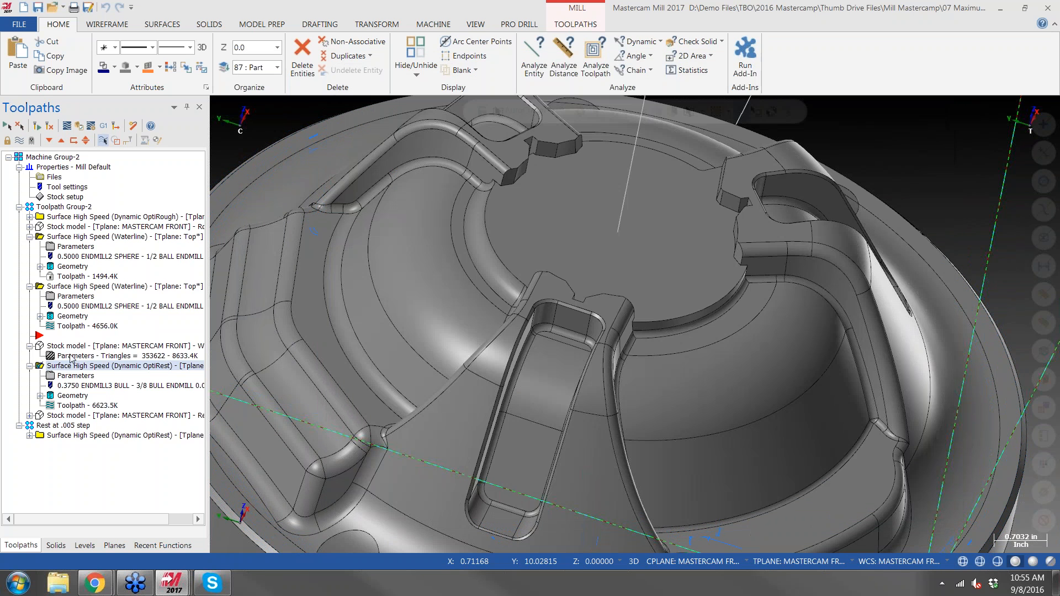
# Display the Waterline stock model again and inspect the cusps left on the walls and slot up close
pyautogui.doubleClick(74, 346)
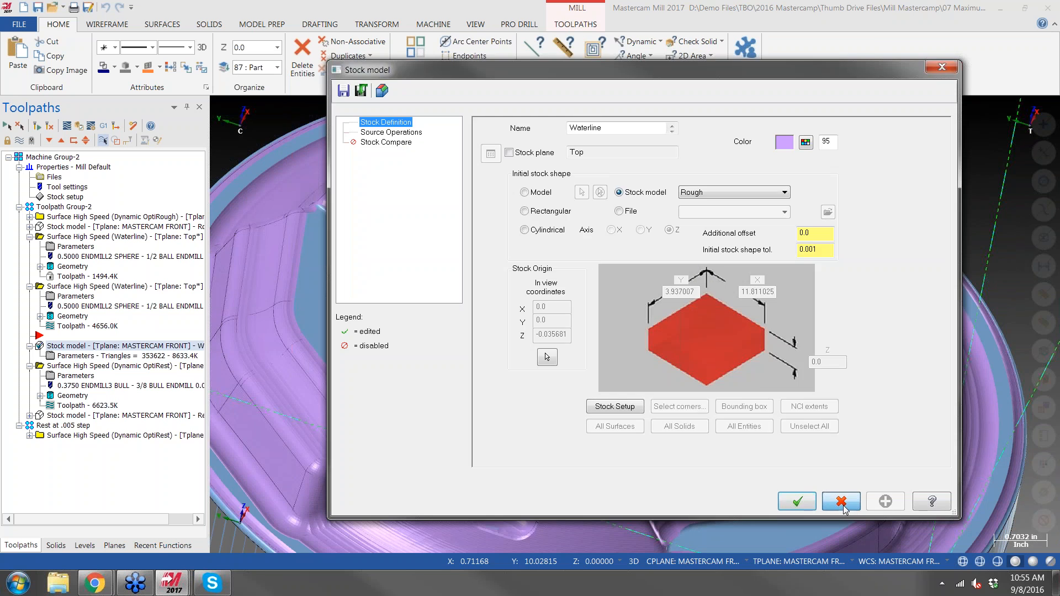
pyautogui.click(825, 479)
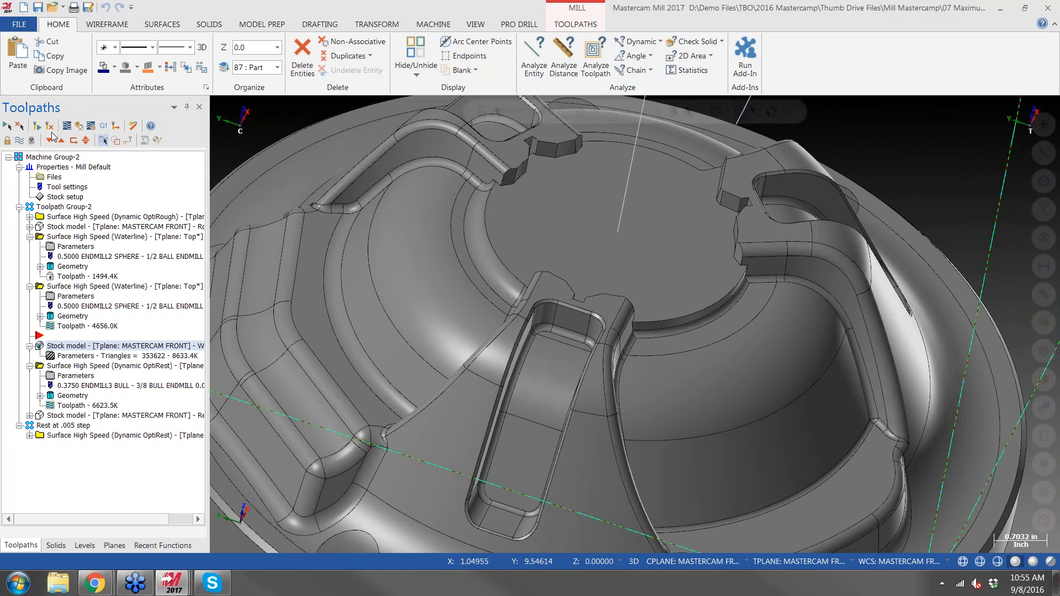
pyautogui.click(19, 141)
pyautogui.scroll(3, 461, 376)
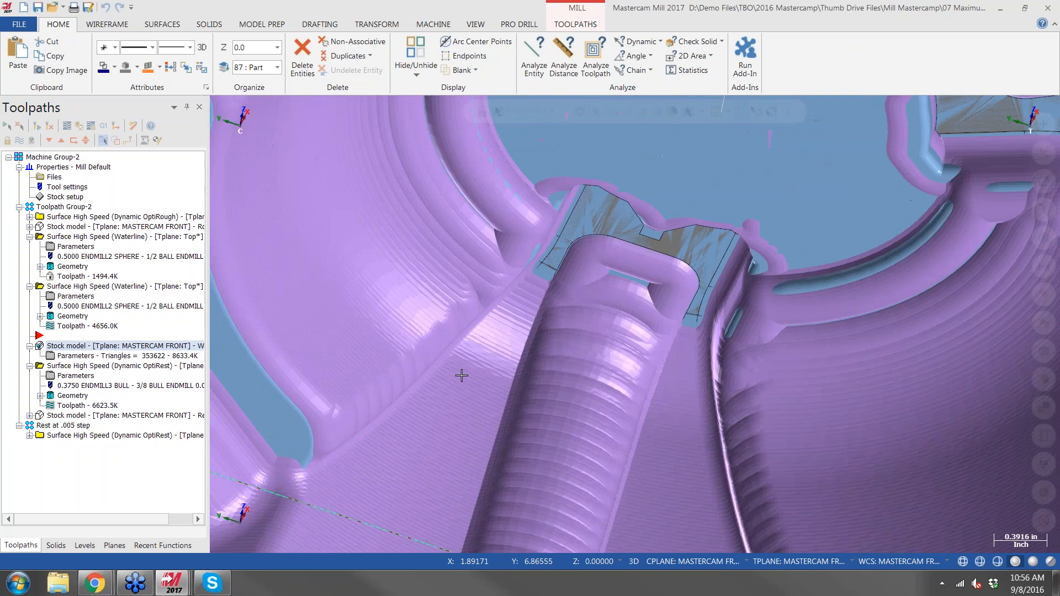
pyautogui.scroll(4, 462, 376)
pyautogui.moveTo(507, 380)
pyautogui.mouseDown(button='middle')
pyautogui.moveTo(450, 337)
pyautogui.moveTo(463, 346)
pyautogui.moveTo(514, 336)
pyautogui.moveTo(445, 350)
pyautogui.mouseUp(button='middle')
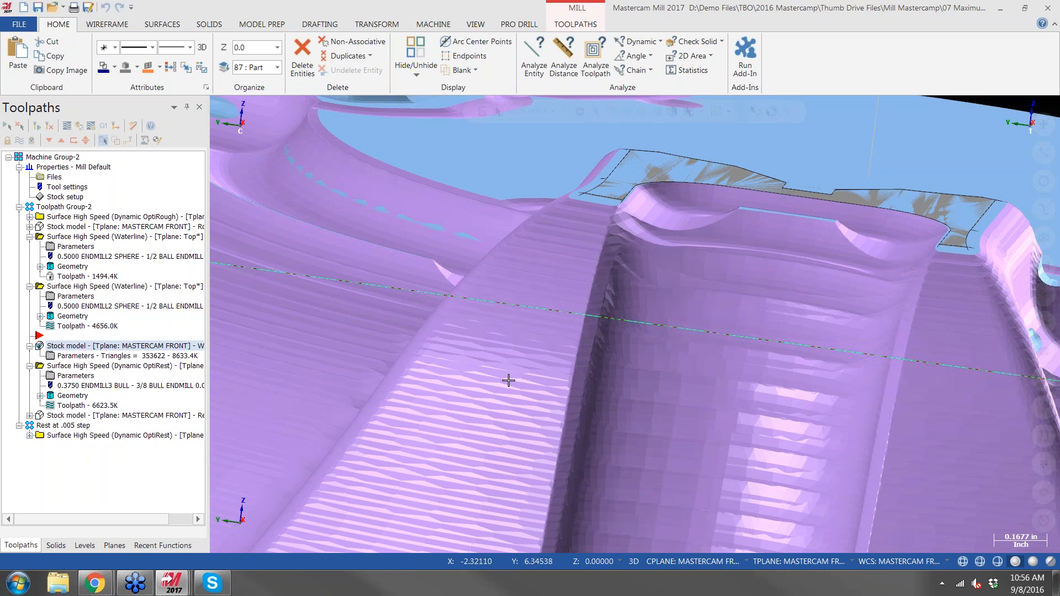
pyautogui.scroll(-5, 535, 336)
pyautogui.moveTo(511, 393); pyautogui.dragTo(489, 390, button='middle')
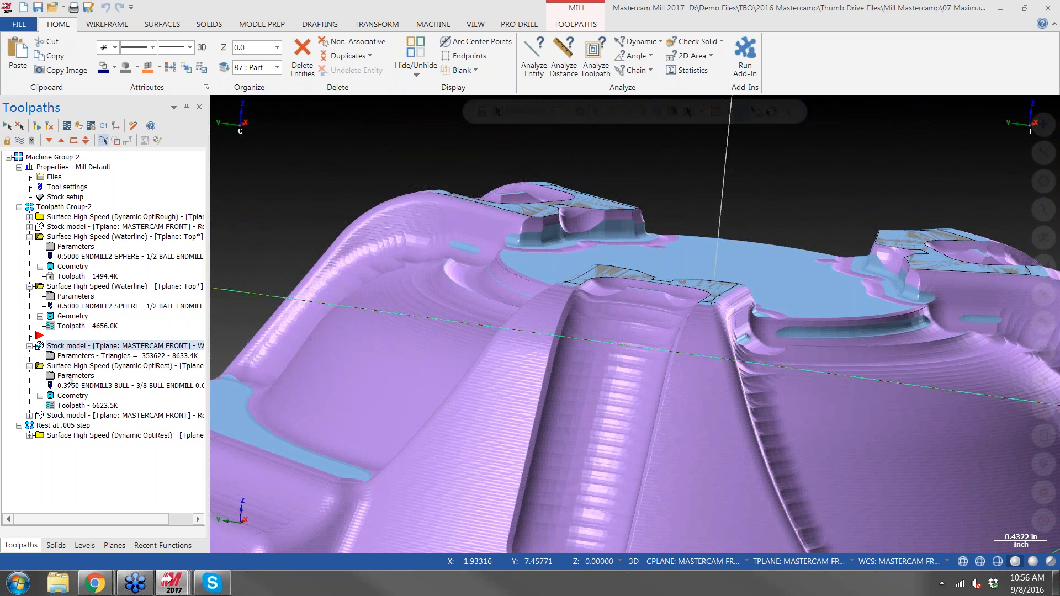
# Reopen the OptiRest Stock parameters and check the Ignore small cusps adjustment and its distance, leaving them unchanged
pyautogui.click(68, 379)
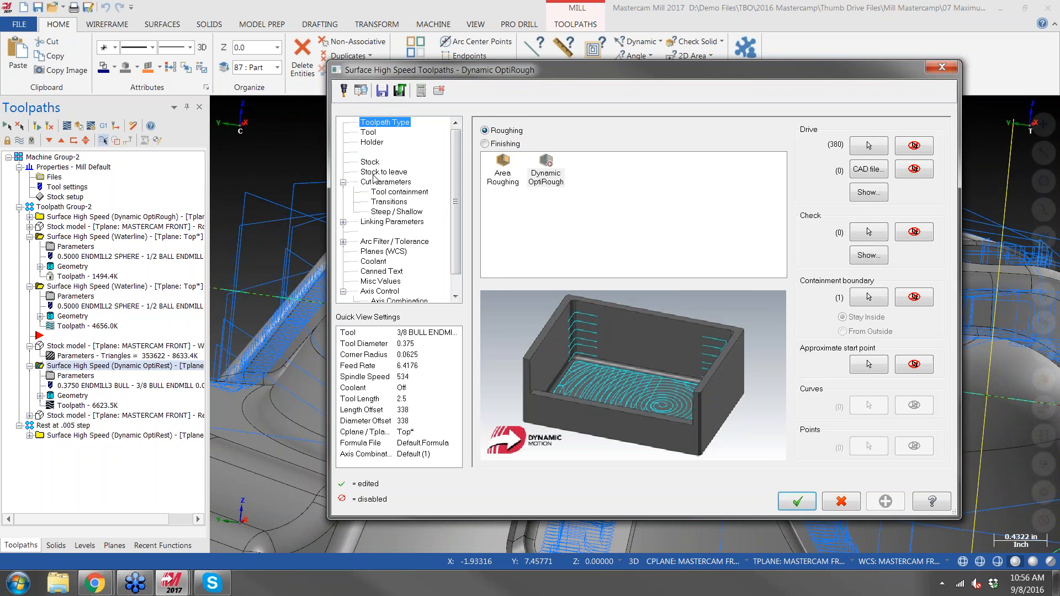
pyautogui.click(369, 162)
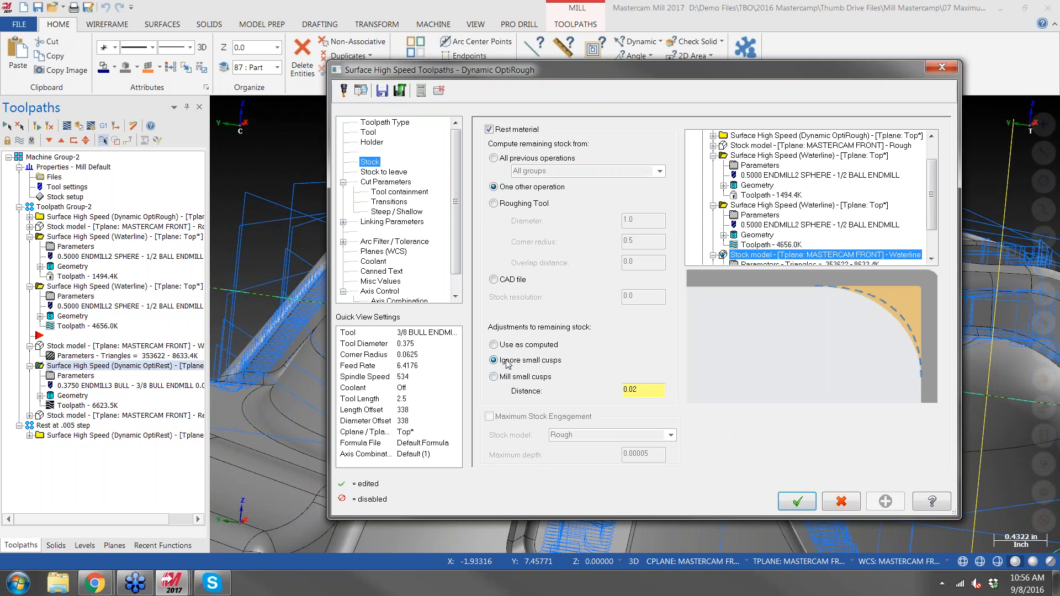
pyautogui.moveTo(645, 390); pyautogui.dragTo(613, 384)
pyautogui.click(943, 69)
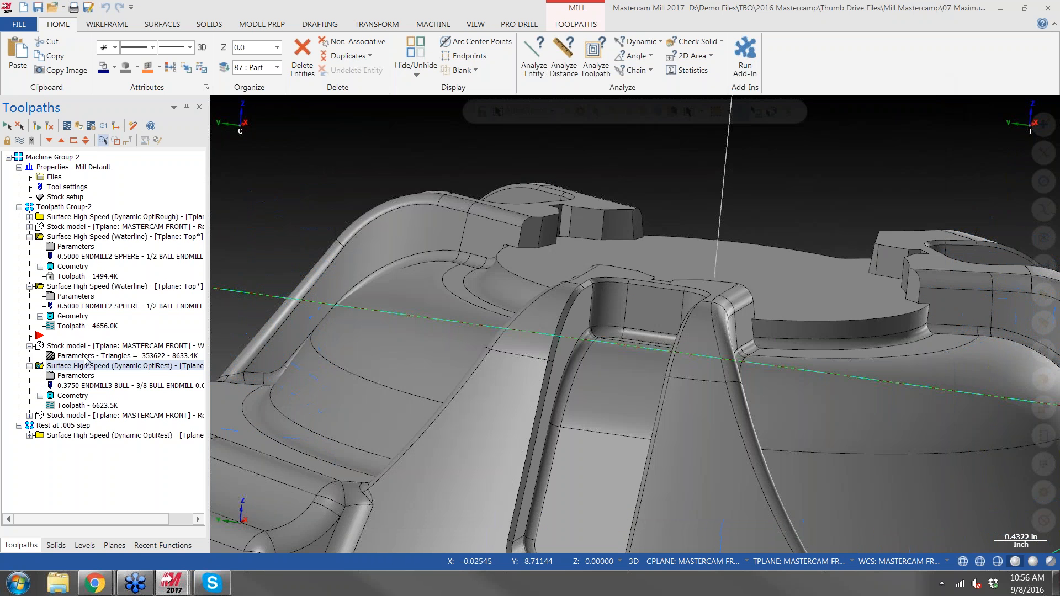
# Display the Rest stock model and the Dynamic OptiRest toolpath in the Rest at .005 step group for comparison
pyautogui.click(101, 417)
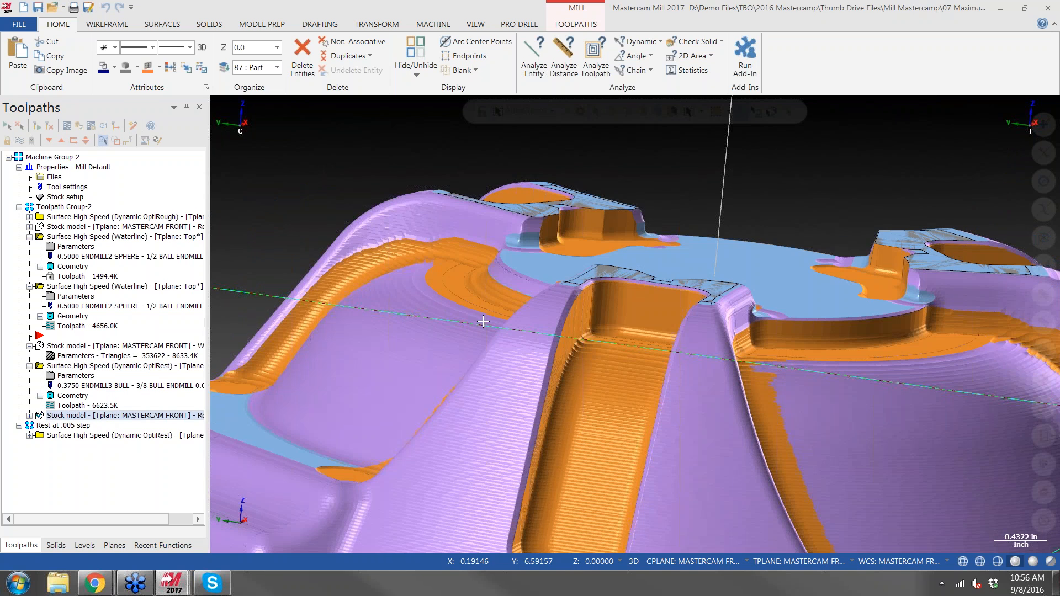
pyautogui.moveTo(483, 322); pyautogui.dragTo(531, 327, button='middle')
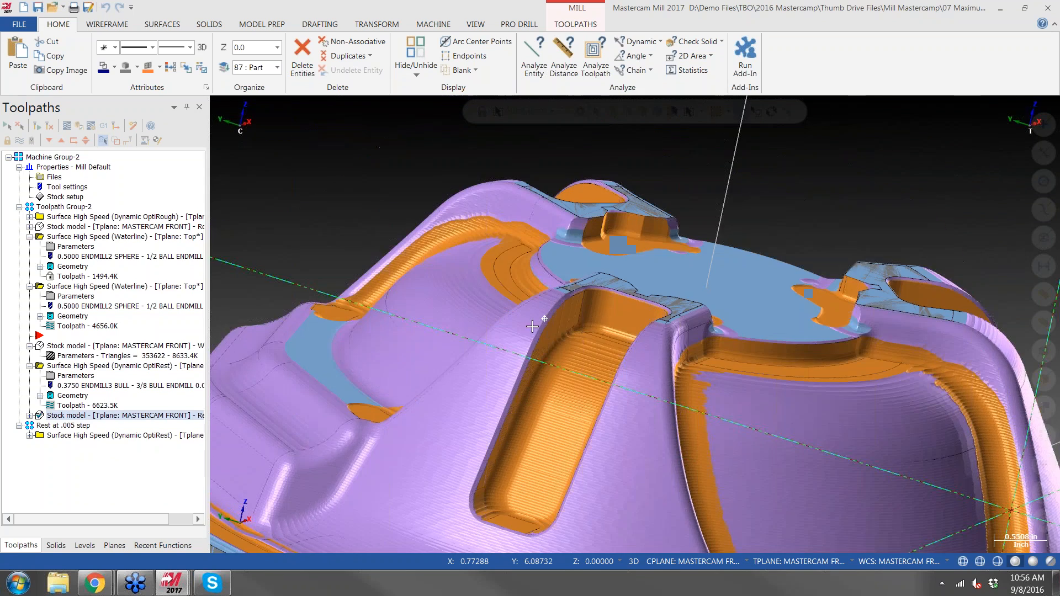
pyautogui.click(87, 436)
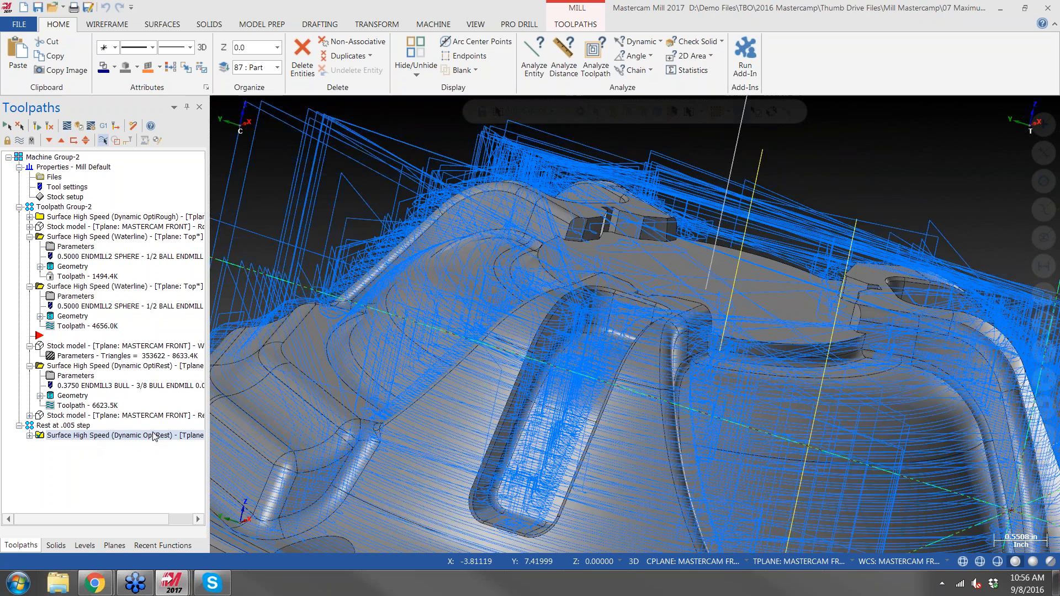
pyautogui.moveTo(610, 353)
pyautogui.mouseDown(button='middle')
pyautogui.moveTo(640, 340)
pyautogui.moveTo(615, 298)
pyautogui.mouseUp(button='middle')
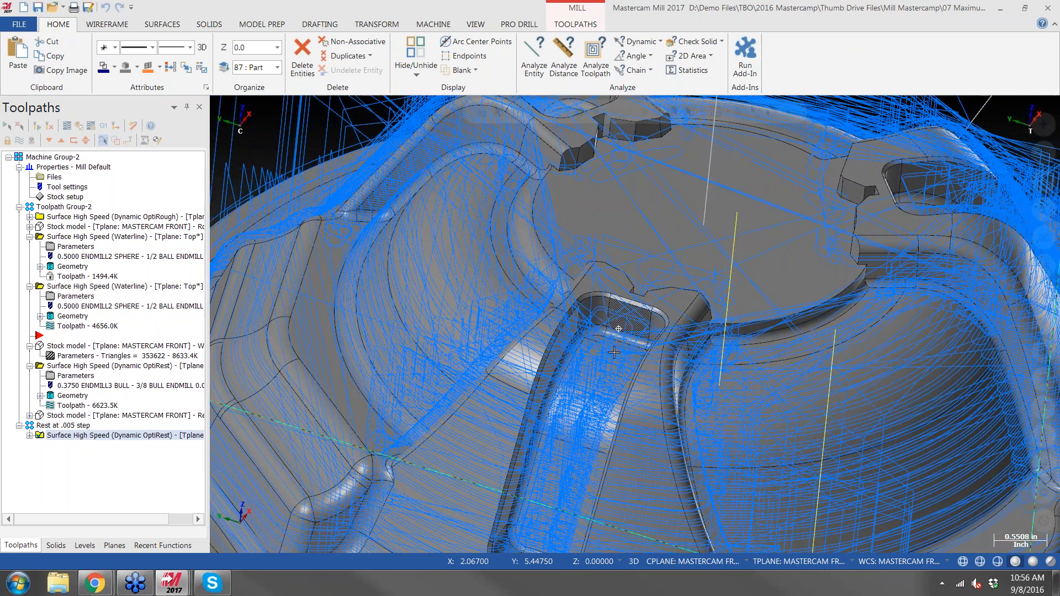
# Close the 07 Maximum Stock Engagement file and switch to the open Mastercam Mill file whose name starts with 09 Optimiz
pyautogui.click(1000, 8)
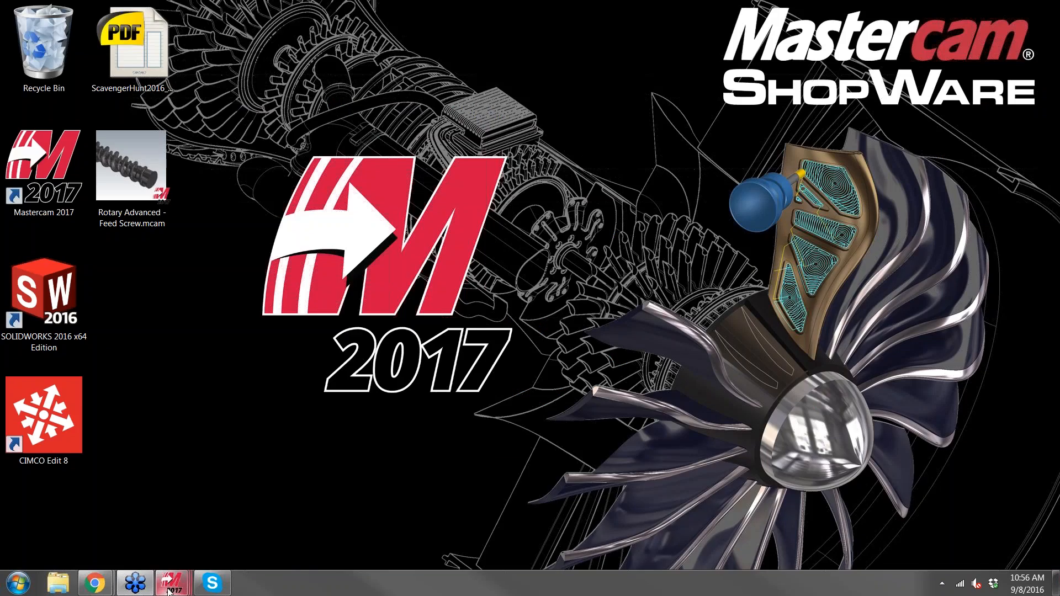
pyautogui.moveTo(166, 581)
pyautogui.click(114, 532)
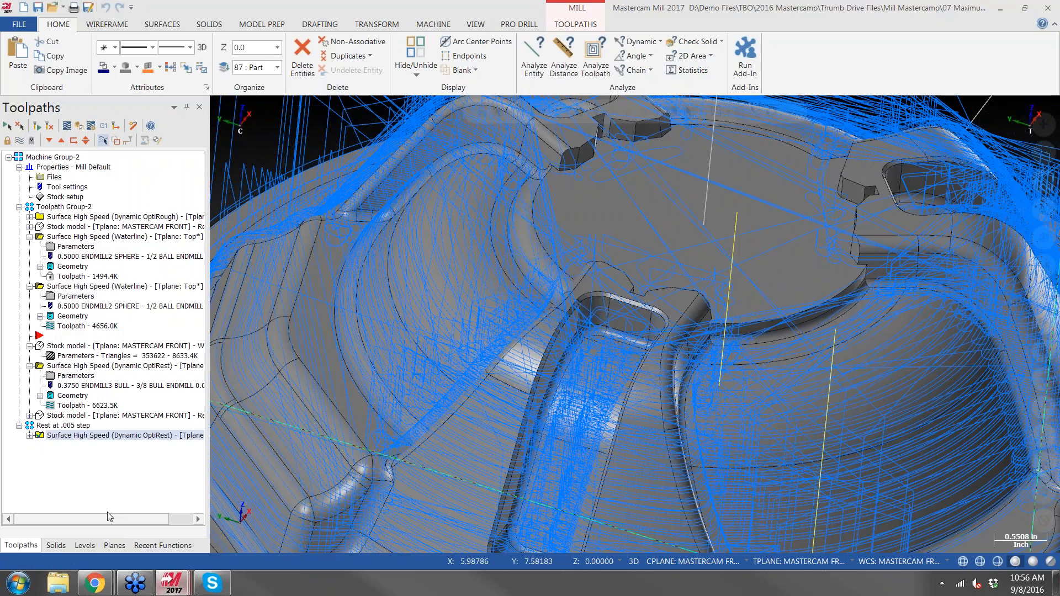
pyautogui.click(1047, 7)
pyautogui.click(568, 316)
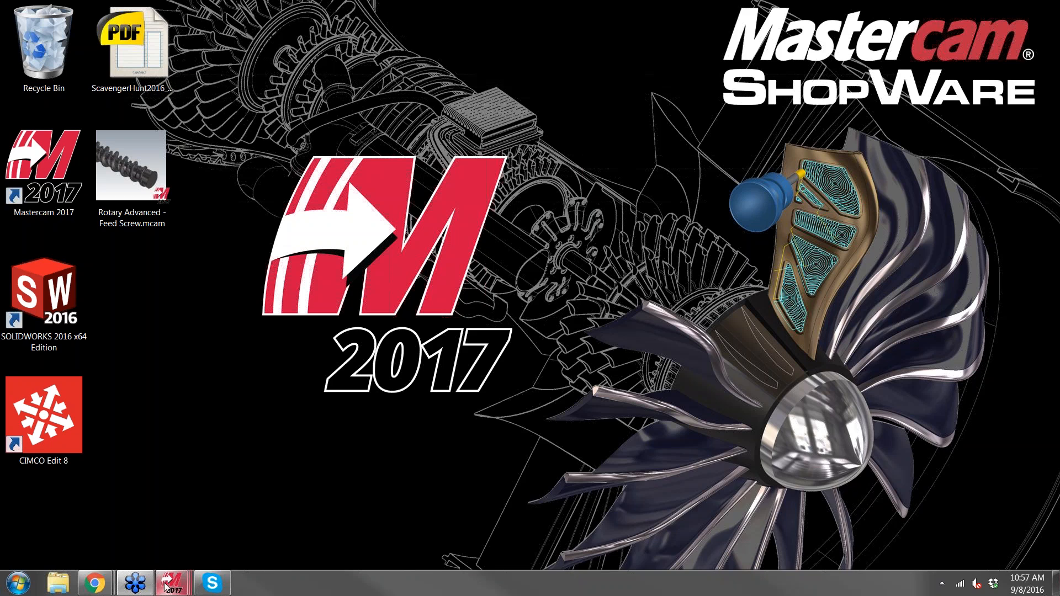
pyautogui.moveTo(156, 584)
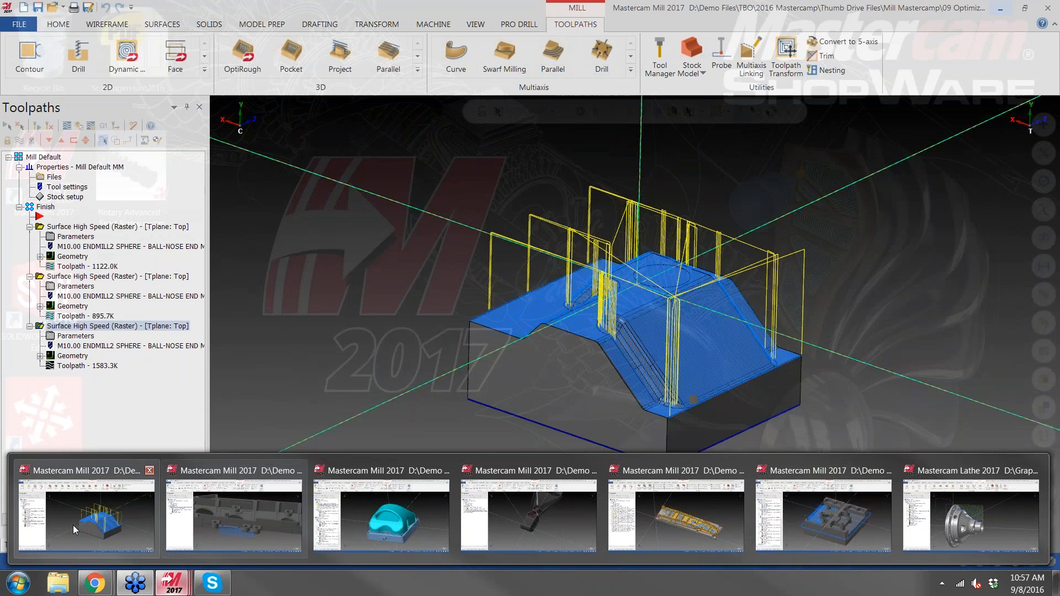
pyautogui.click(72, 525)
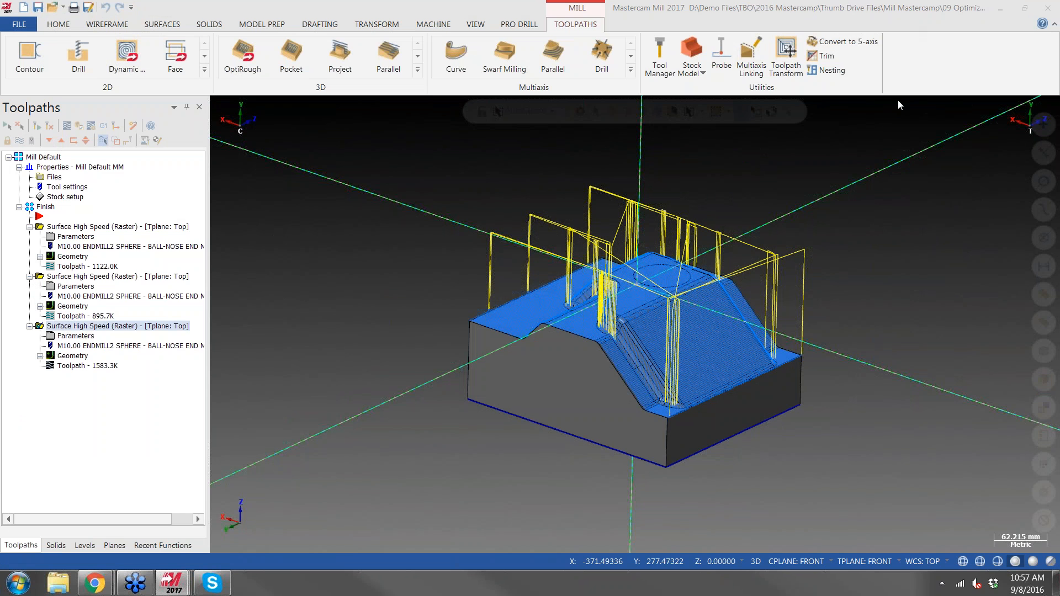
# Display the first Surface High Speed Raster toolpath and examine its passes on the sloped face up close
pyautogui.click(106, 227)
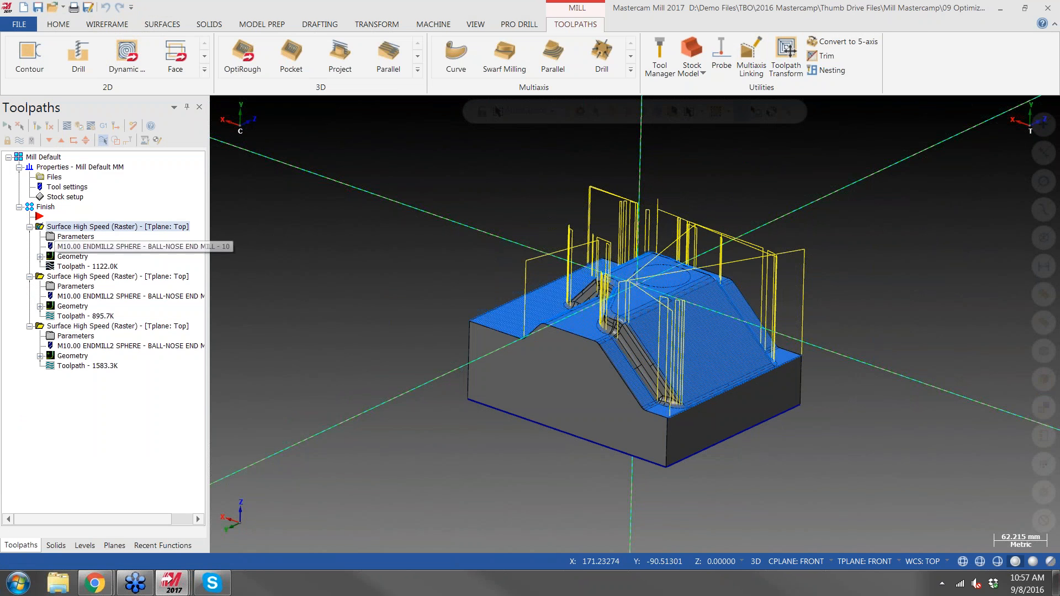
pyautogui.moveTo(587, 315); pyautogui.dragTo(623, 350, button='middle')
pyautogui.scroll(5, 623, 349)
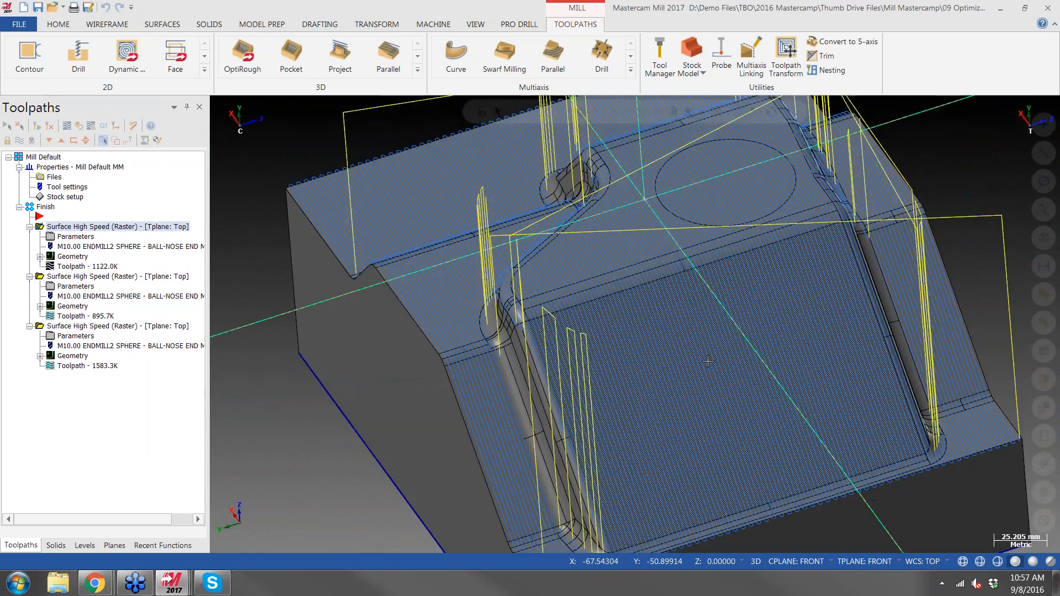
# Backplot the first Raster operation and examine the tool motion across the part's faces and lower corner
pyautogui.click(56, 128)
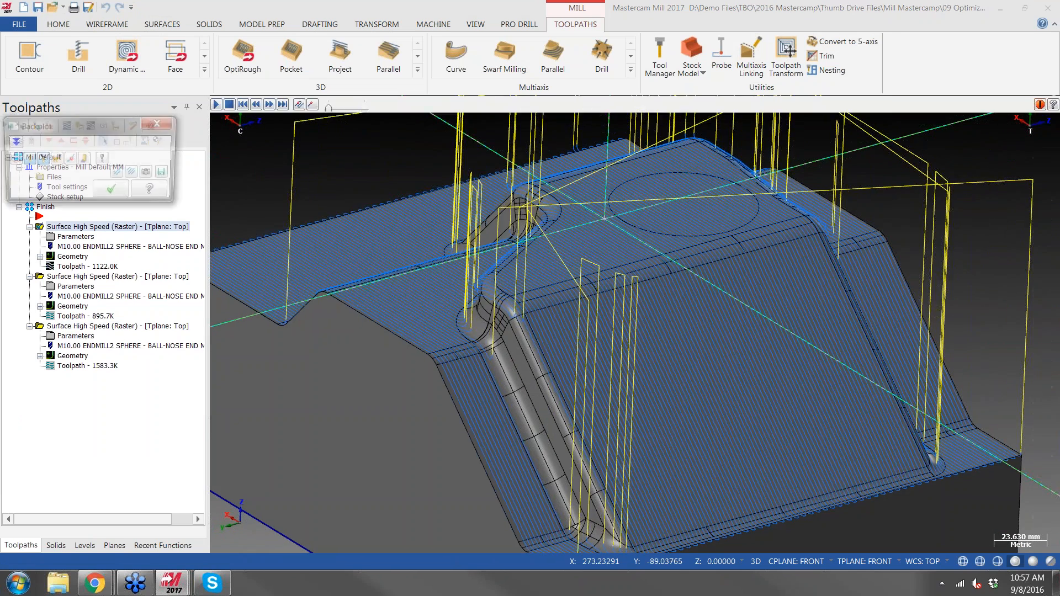
pyautogui.click(217, 105)
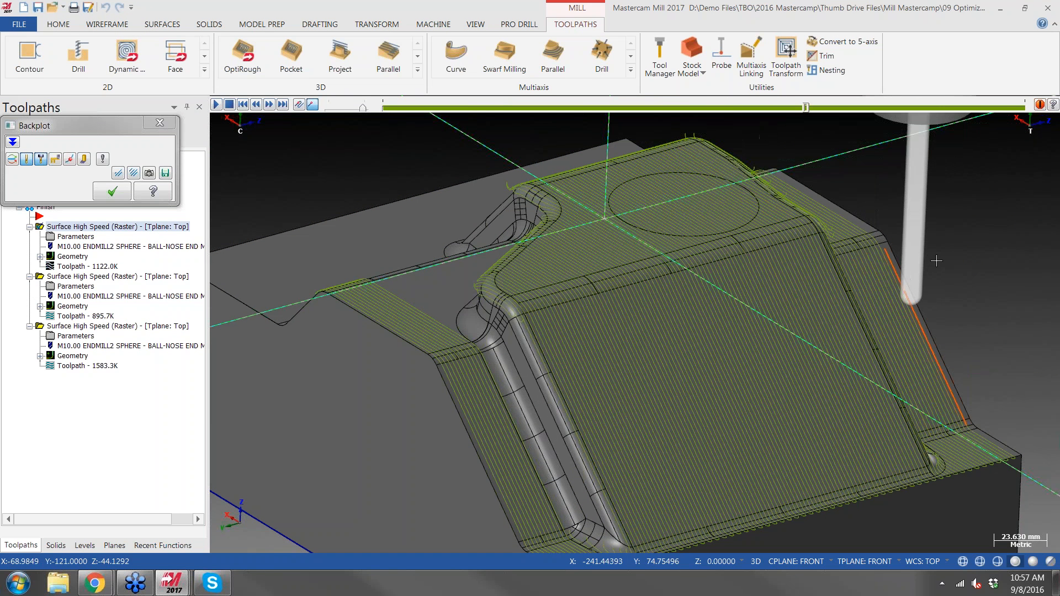
pyautogui.scroll(6, 897, 507)
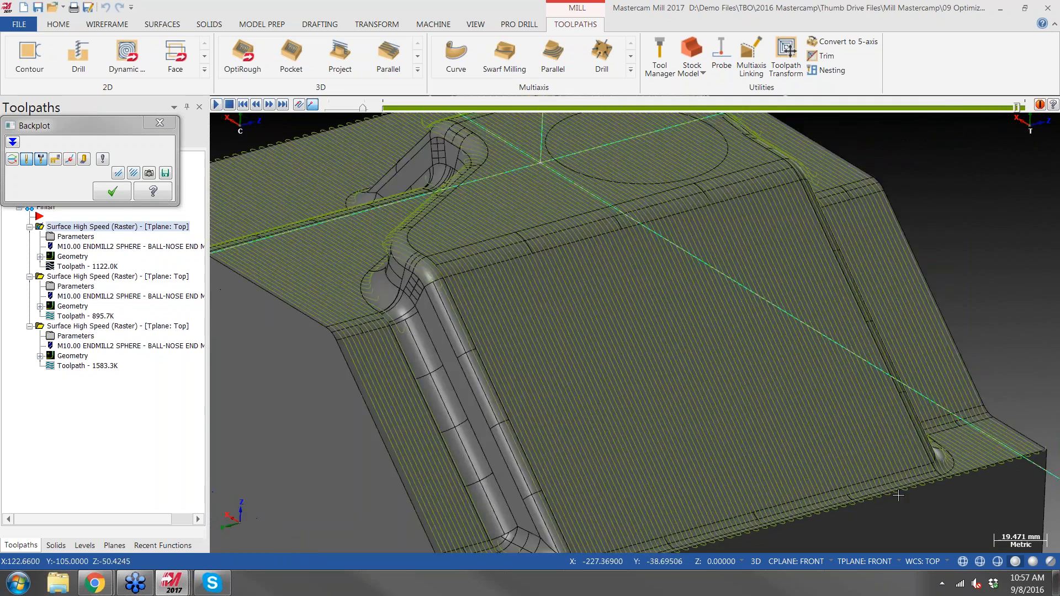
pyautogui.scroll(-8, 575, 365)
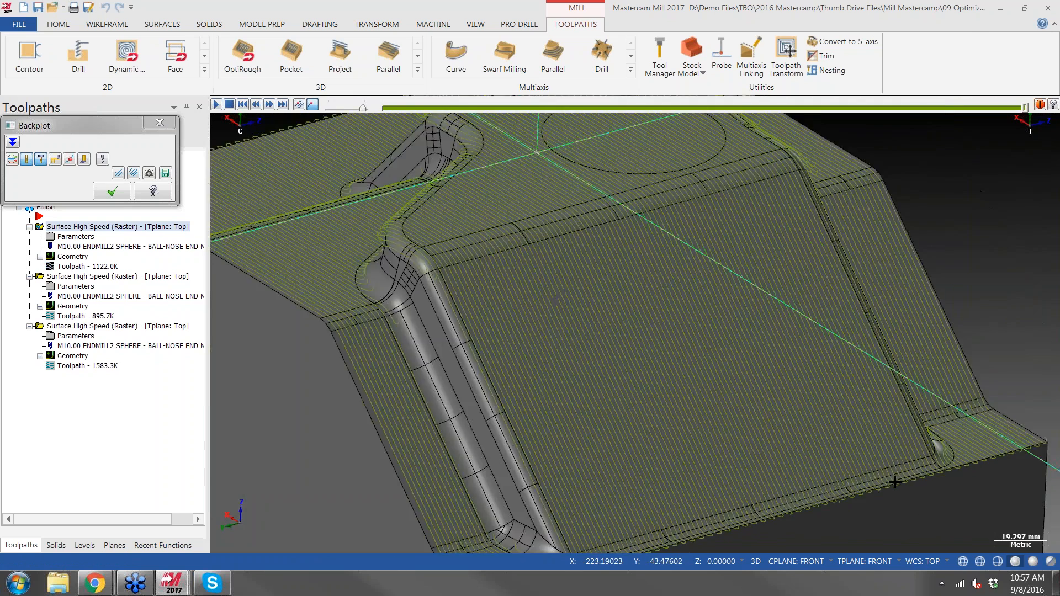
# Examine the first Raster operation's backplotted passes around the corner fillets up close and close the backplot
pyautogui.scroll(5, 575, 365)
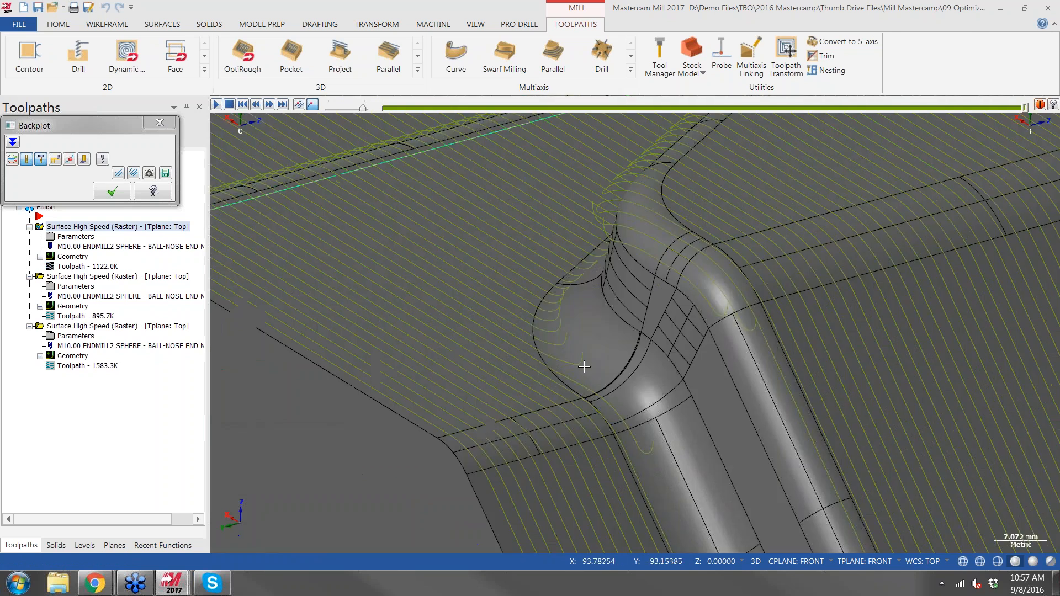
pyautogui.scroll(-5, 645, 376)
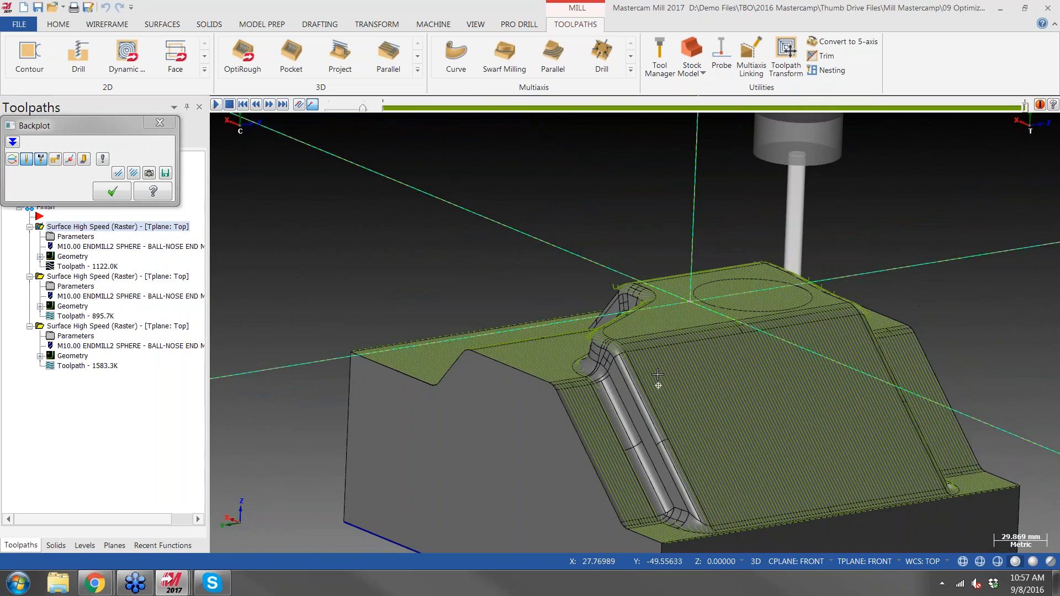
pyautogui.click(112, 191)
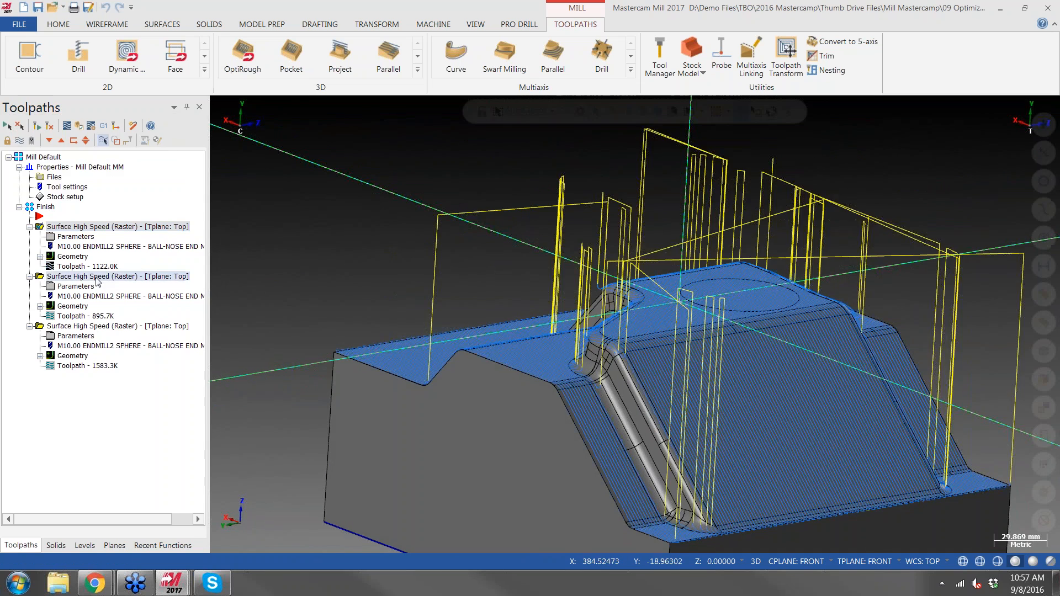
# Display the second Raster toolpath and review its cut parameters, focusing on the machining angle, without changing anything
pyautogui.click(102, 276)
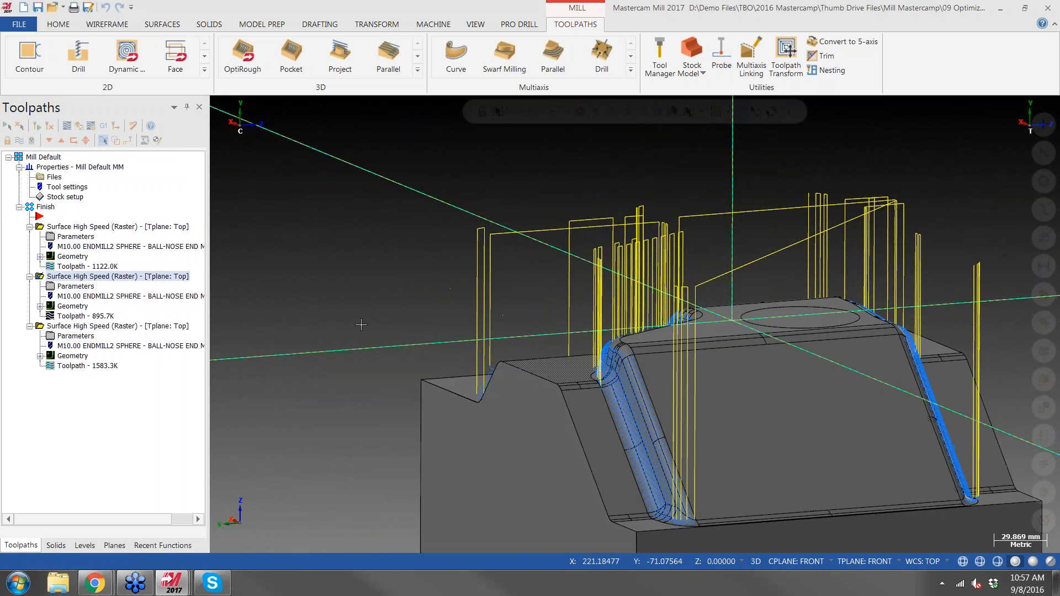
pyautogui.click(76, 286)
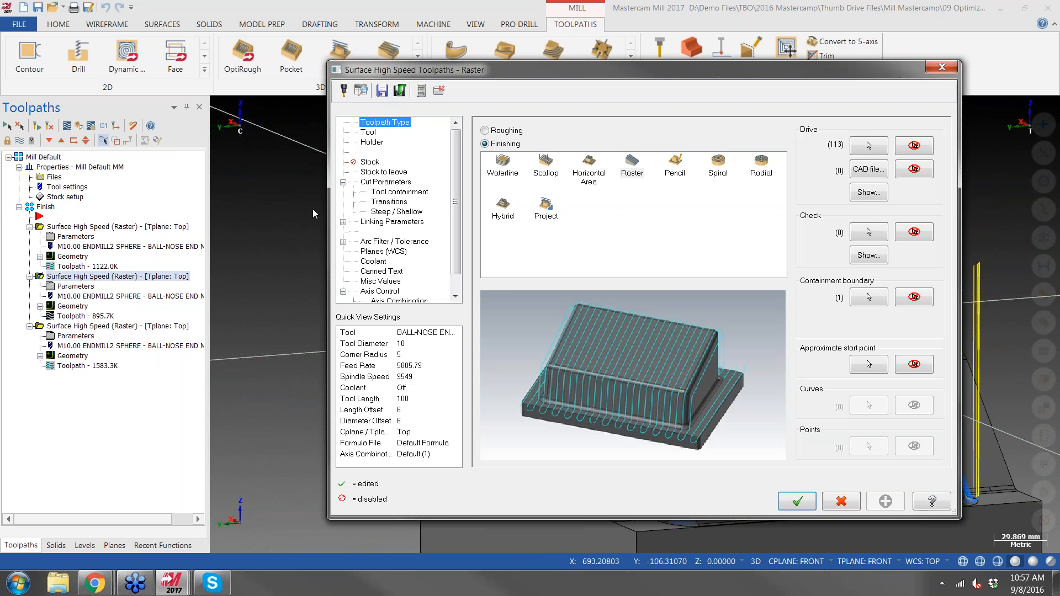
pyautogui.click(388, 183)
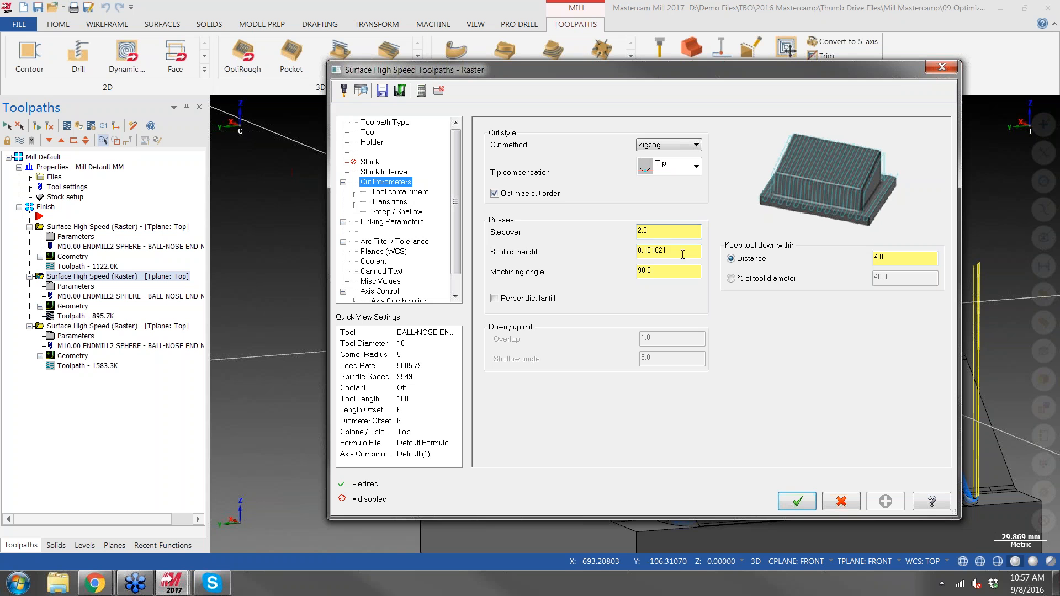
pyautogui.moveTo(664, 271); pyautogui.dragTo(600, 273)
pyautogui.click(942, 67)
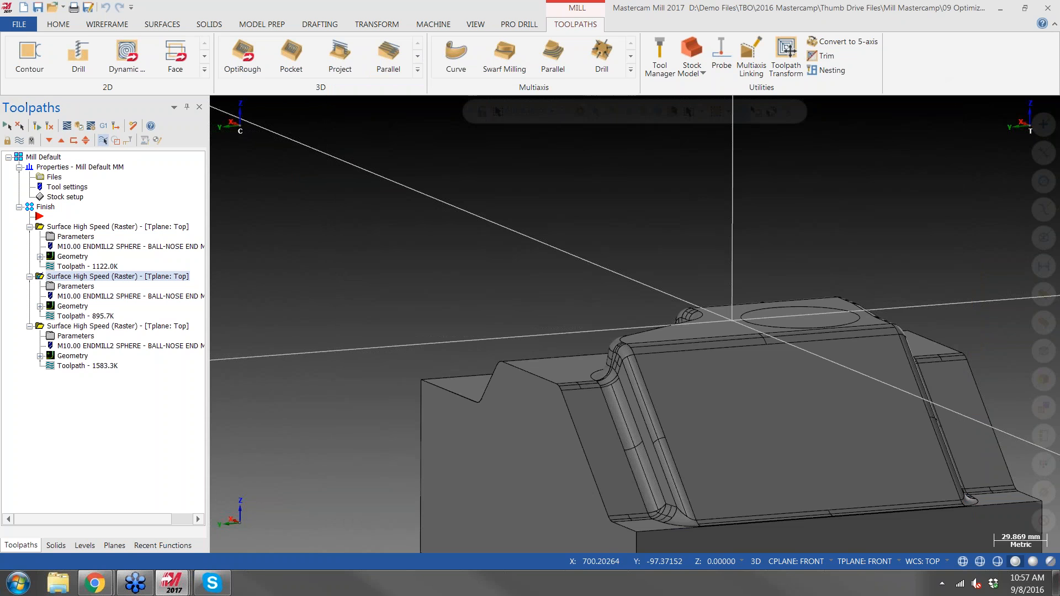
# Display the third Raster toolpath and review its cut parameters, including the Perpendicular fill option, leaving them unchanged
pyautogui.click(86, 327)
pyautogui.scroll(-1, 585, 321)
pyautogui.moveTo(585, 321); pyautogui.dragTo(620, 334, button='middle')
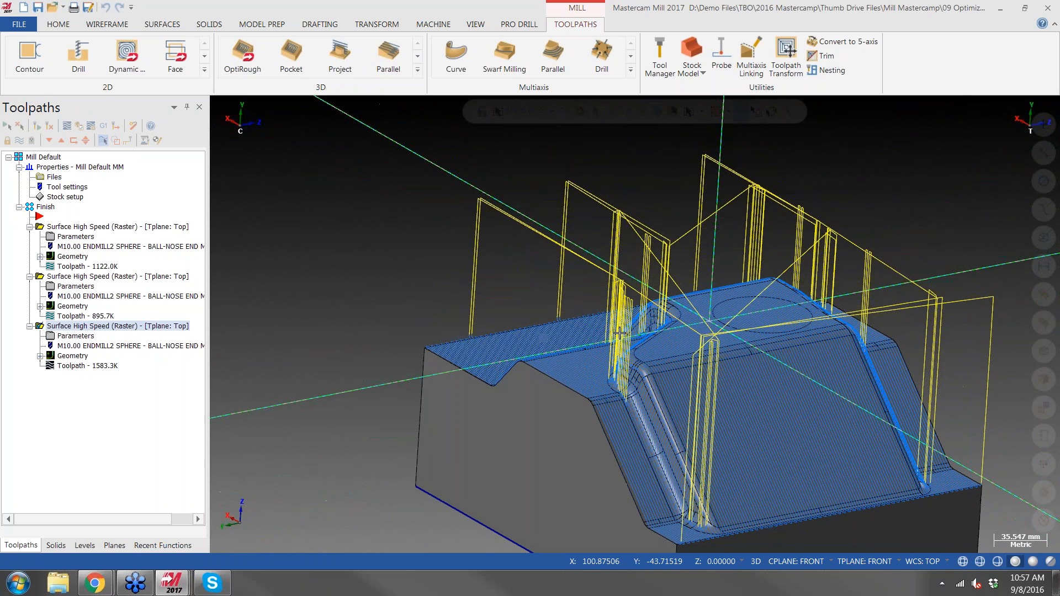
pyautogui.click(70, 339)
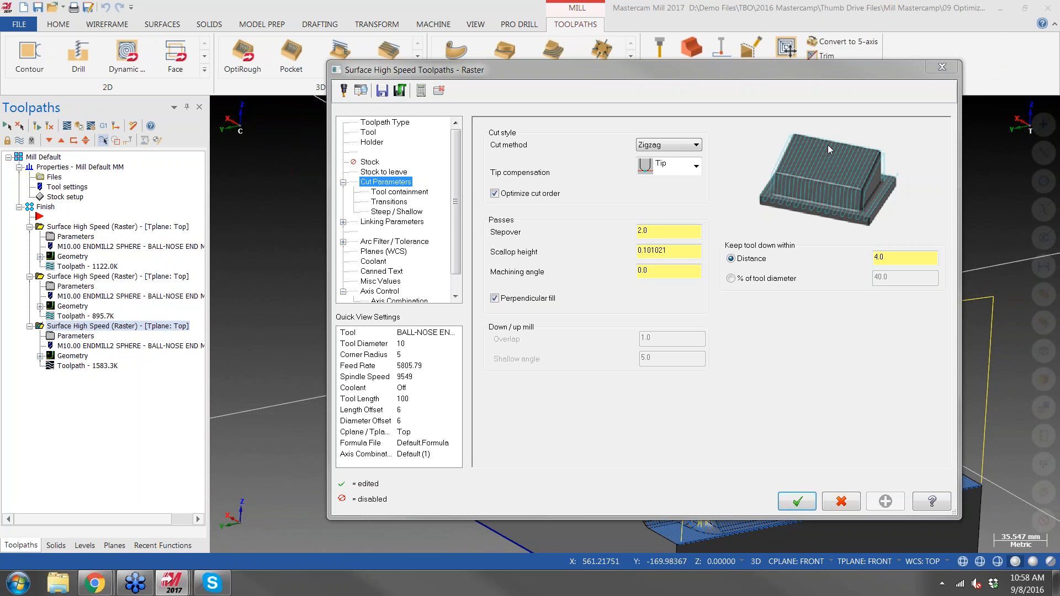
pyautogui.moveTo(597, 68); pyautogui.dragTo(496, 57)
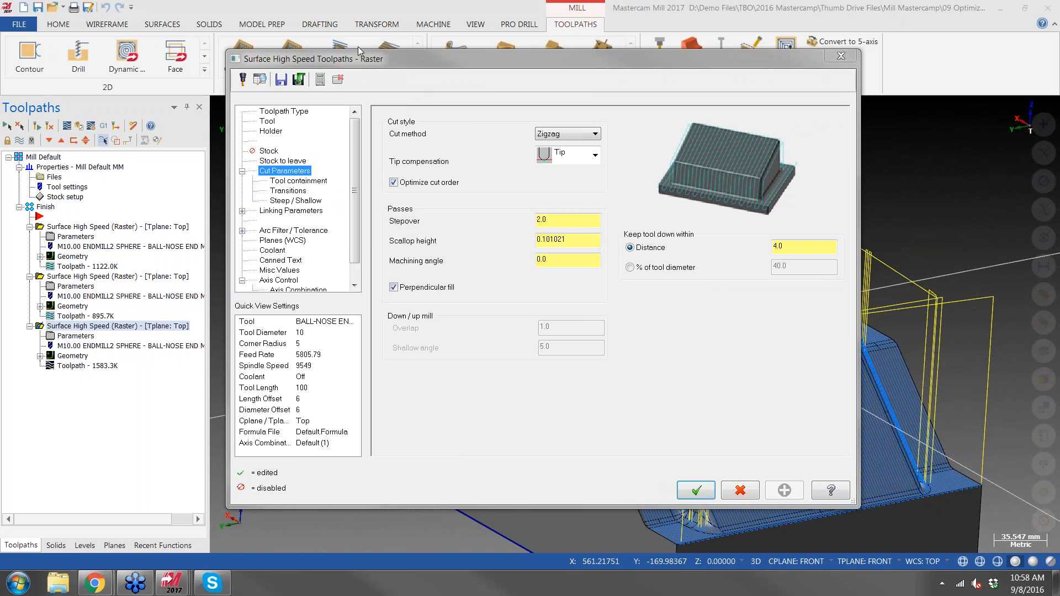
pyautogui.moveTo(360, 61); pyautogui.dragTo(333, 51)
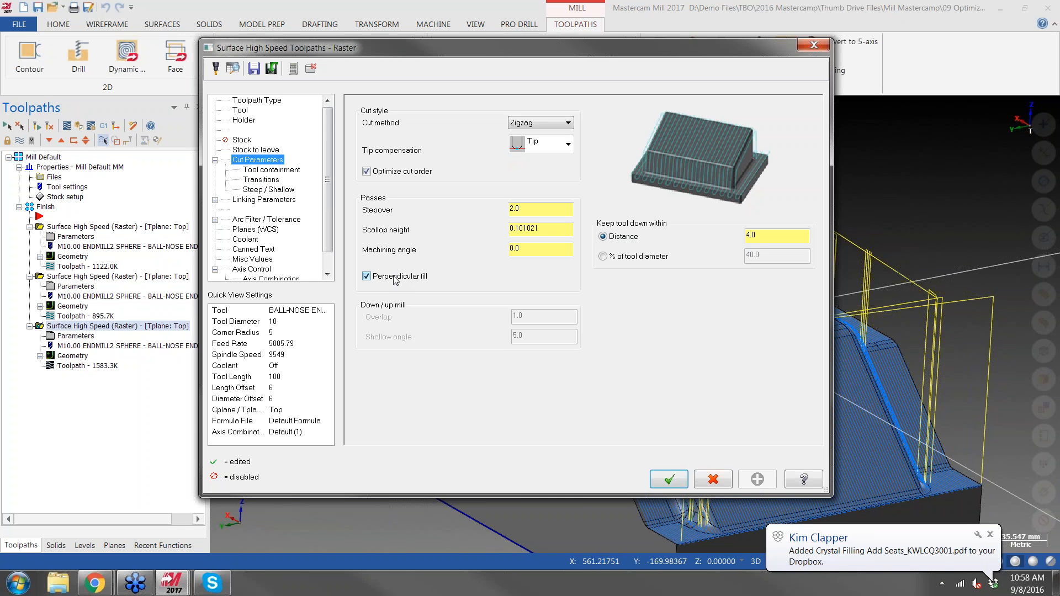
pyautogui.scroll(-1, 599, 250)
pyautogui.click(813, 46)
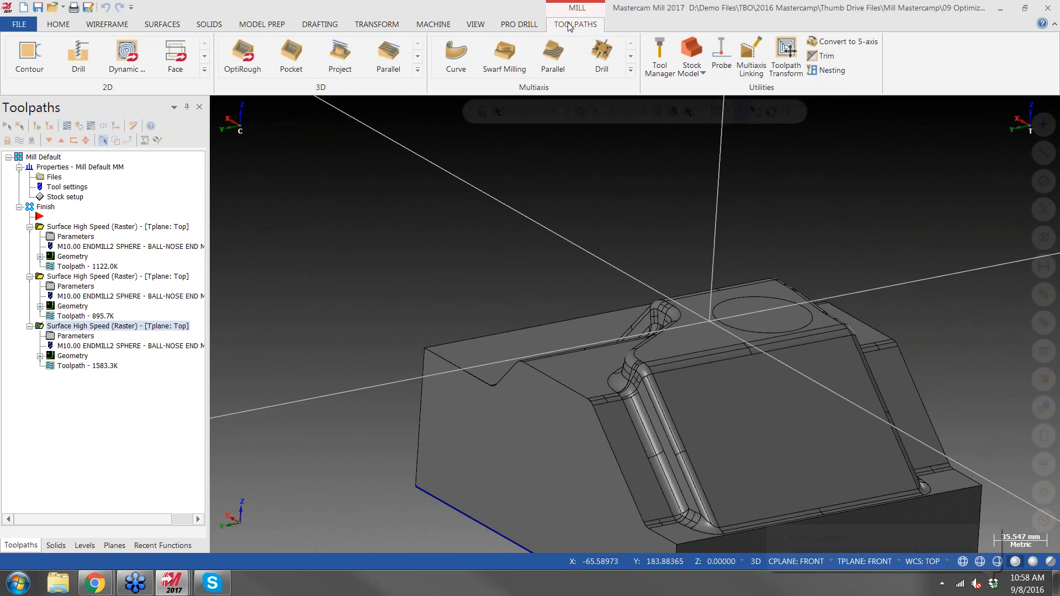
# Look through the available 3D roughing and finishing toolpaths and the mill toolpath types offered for the operations list
pyautogui.click(418, 72)
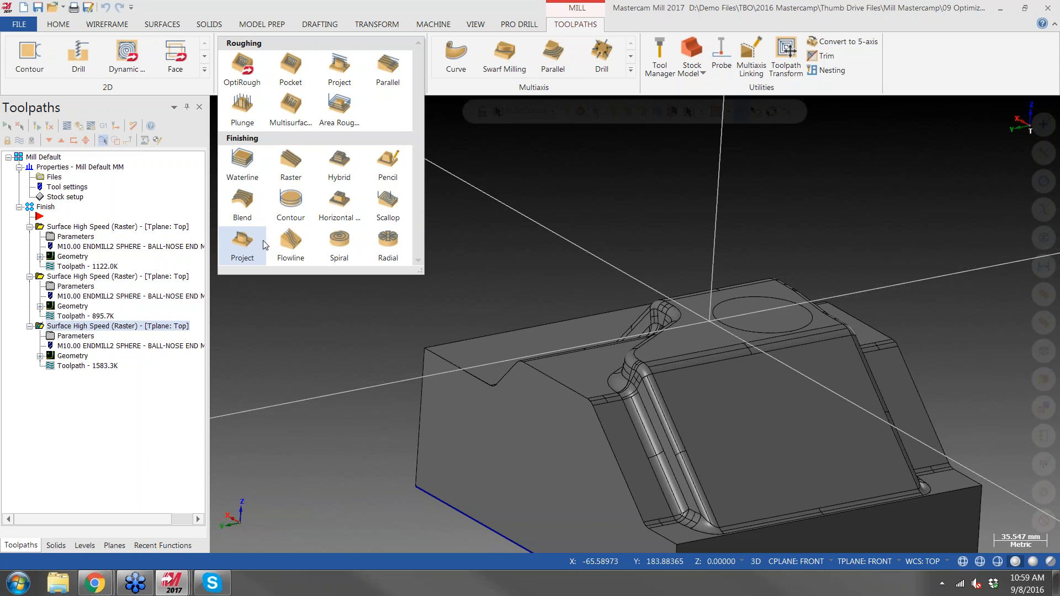
pyautogui.rightClick(121, 398)
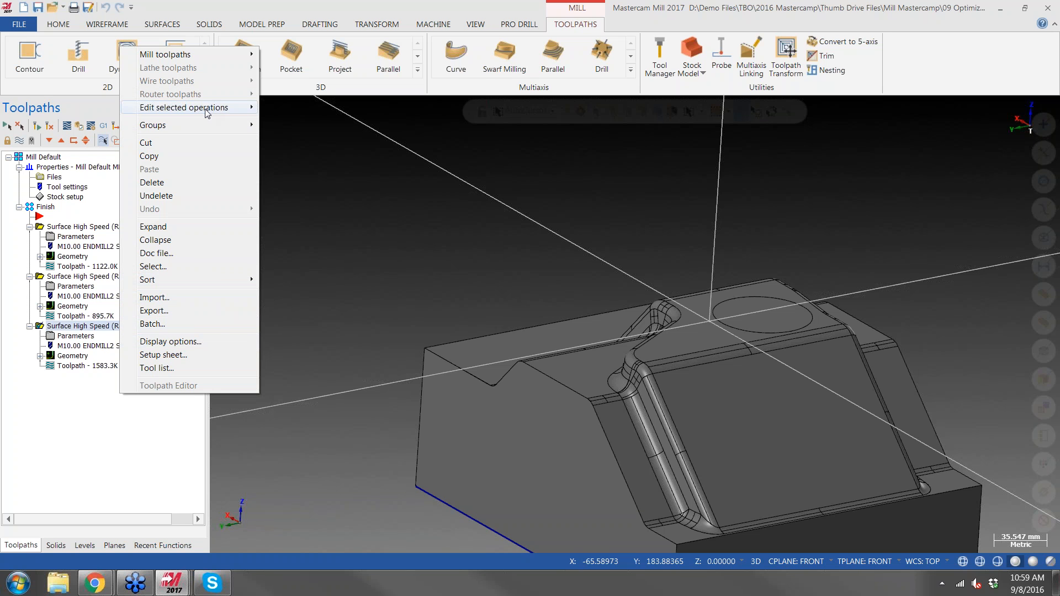
pyautogui.moveTo(174, 55)
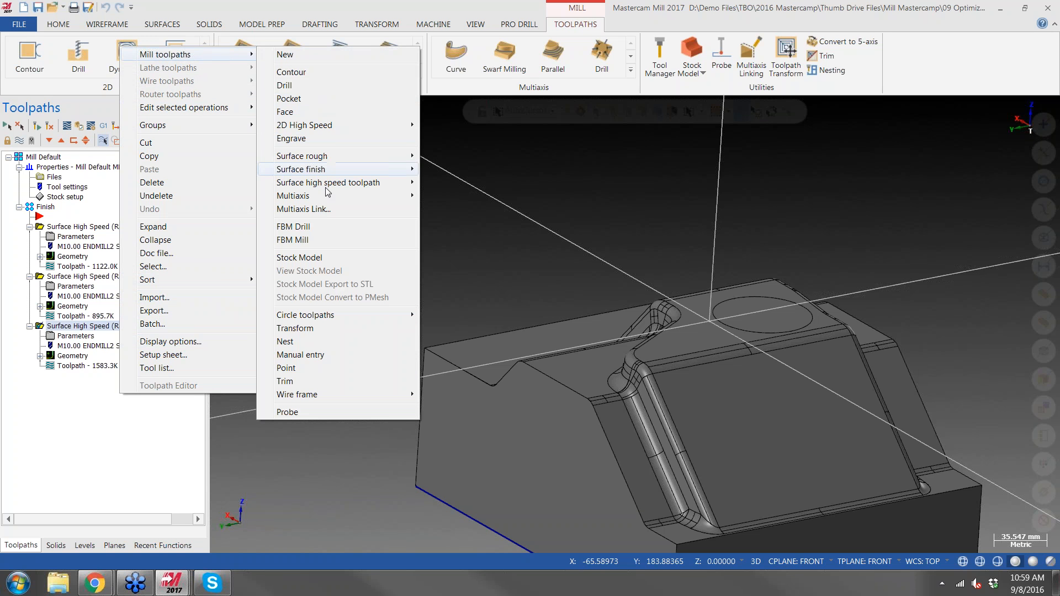
pyautogui.moveTo(338, 156)
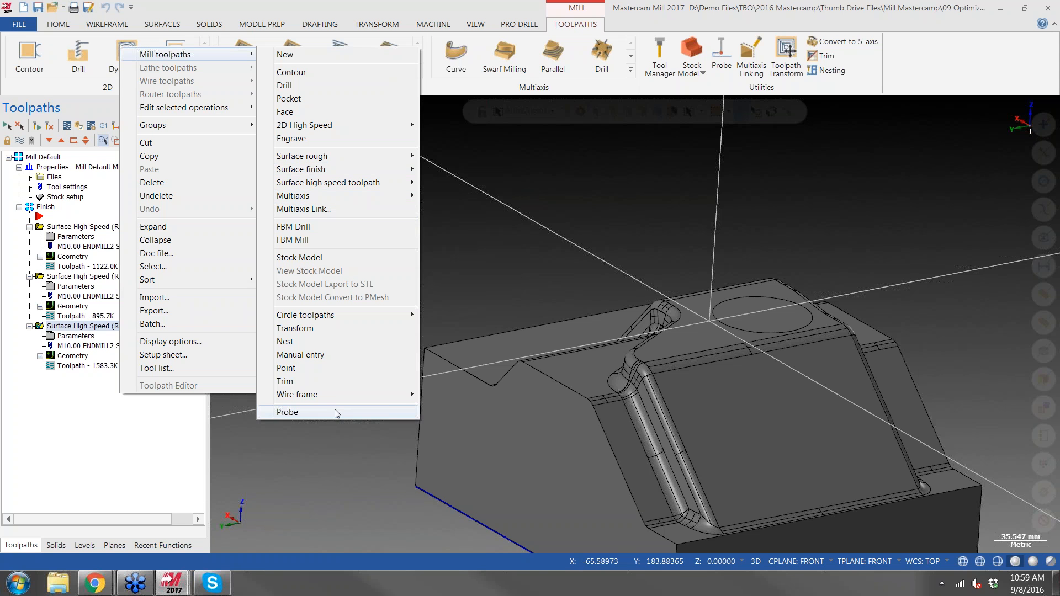
pyautogui.moveTo(348, 395)
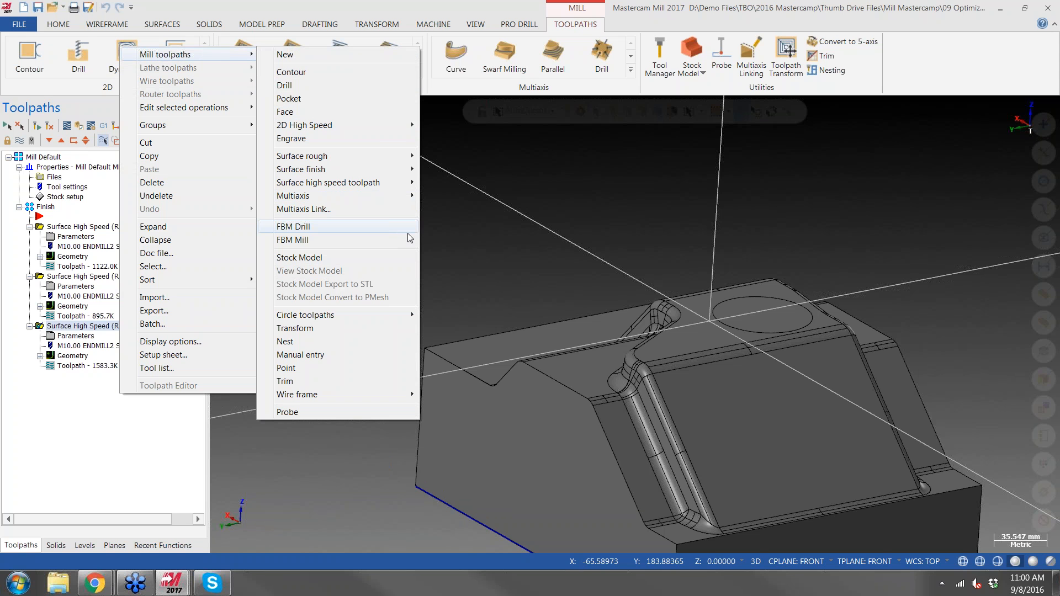
pyautogui.click(552, 248)
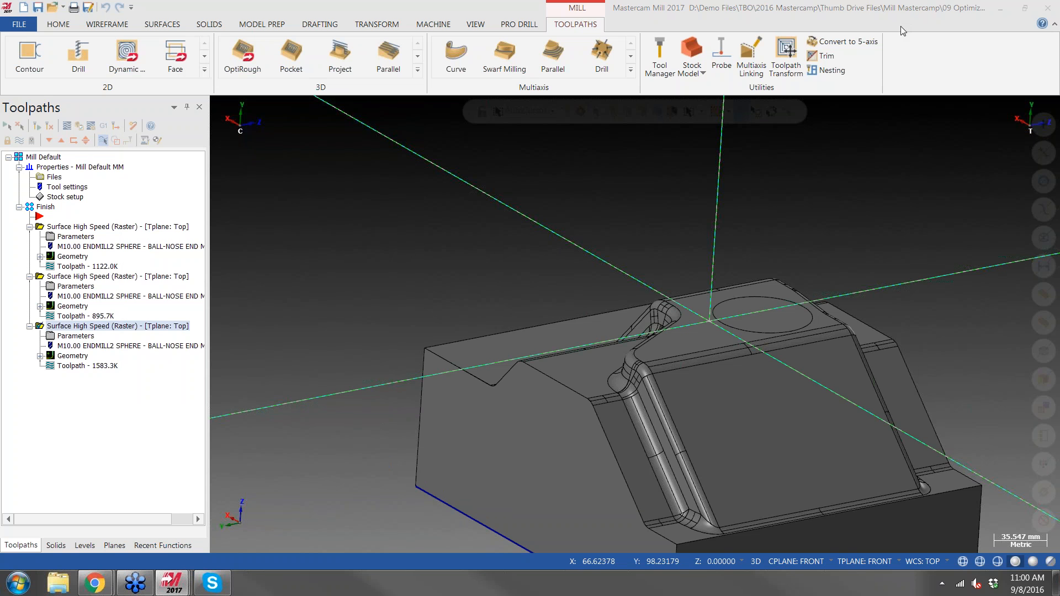
# Close the 09 Optimized Raster Motion - Exercise file without saving and bring the whole part of the open 04 Region file into view
pyautogui.click(1047, 10)
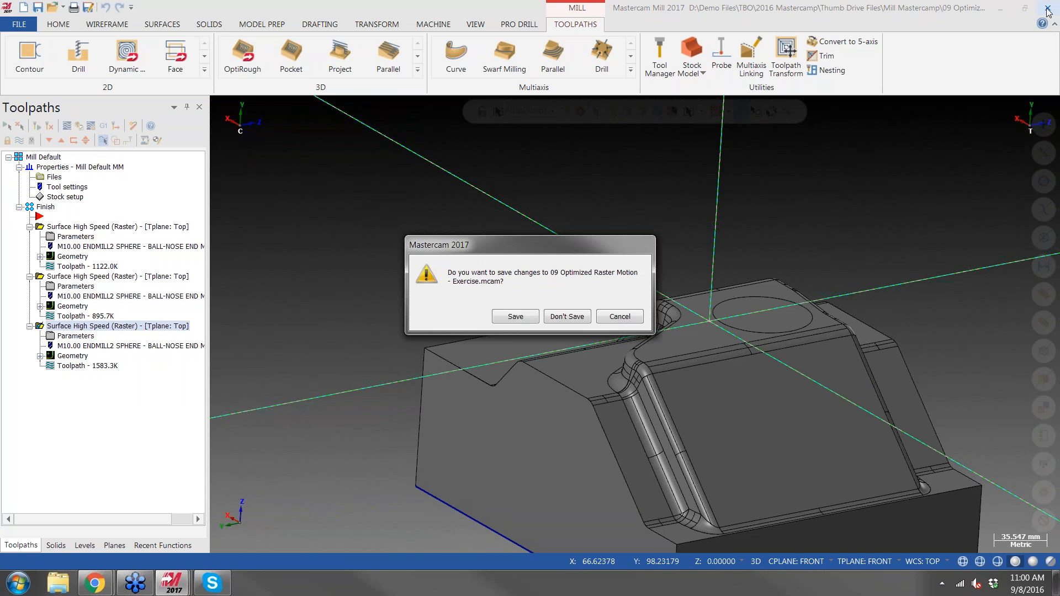
pyautogui.click(566, 314)
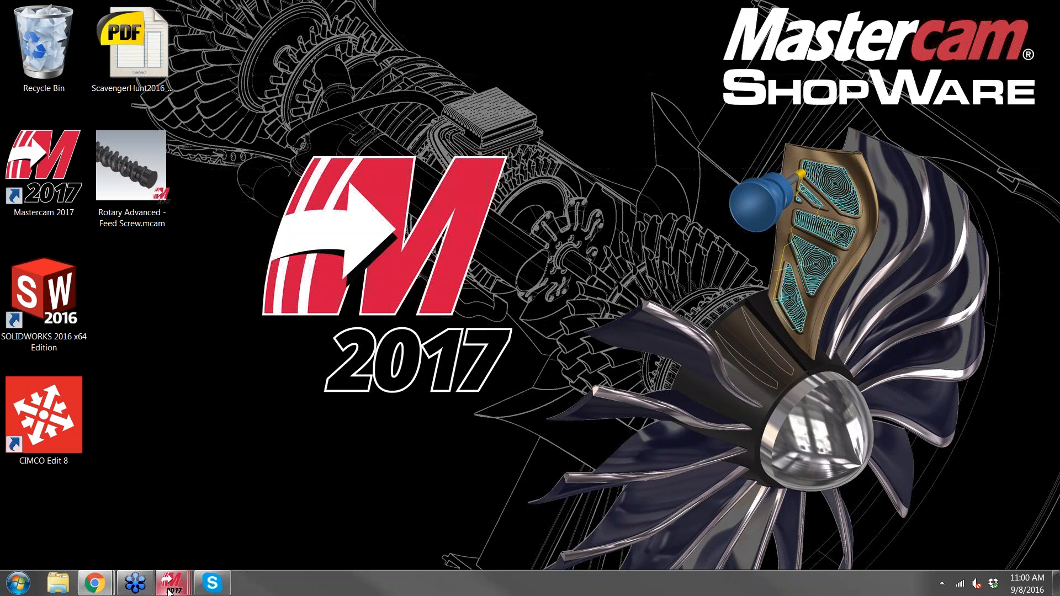
pyautogui.moveTo(173, 589)
pyautogui.click(111, 509)
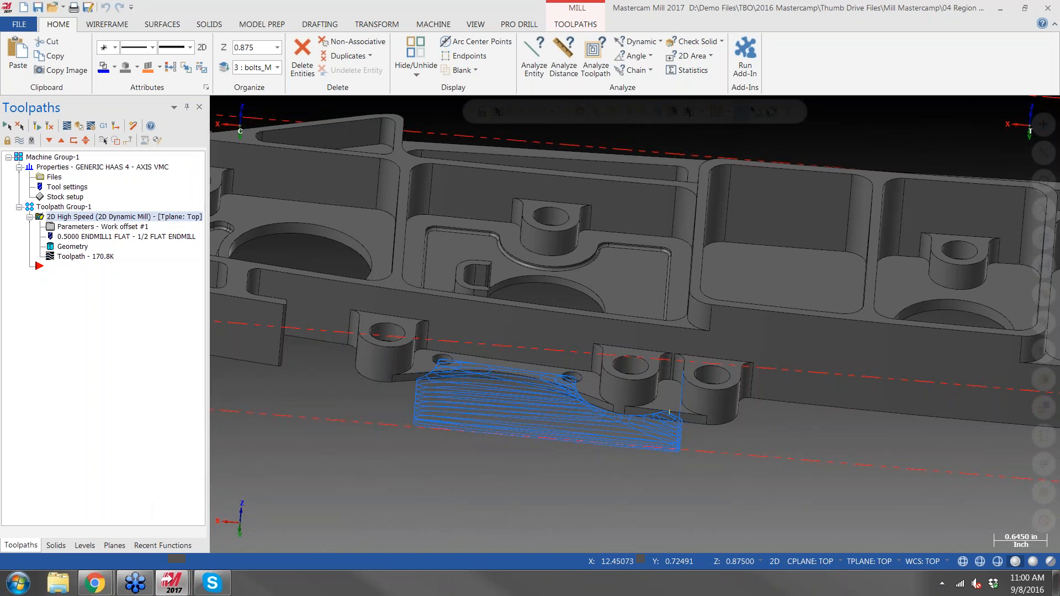
pyautogui.moveTo(678, 321)
pyautogui.mouseDown(button='middle')
pyautogui.moveTo(677, 309)
pyautogui.moveTo(627, 335)
pyautogui.mouseUp(button='middle')
pyautogui.scroll(-5, 627, 335)
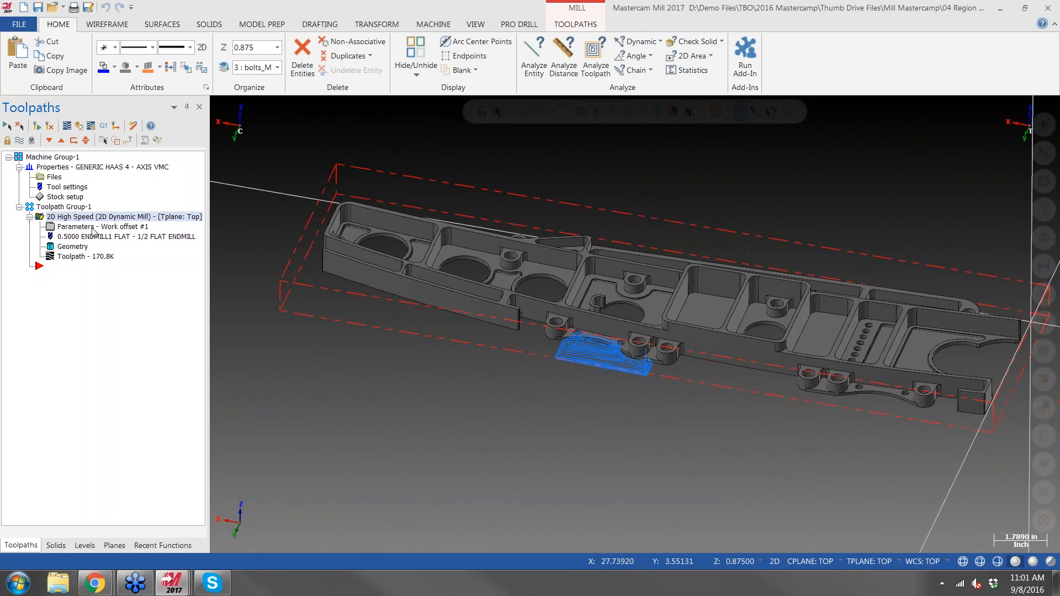
# Preview the 2D Dynamic Mill operation's chains on the part and check which colors mark the material, motion and tool containment regions
pyautogui.click(66, 247)
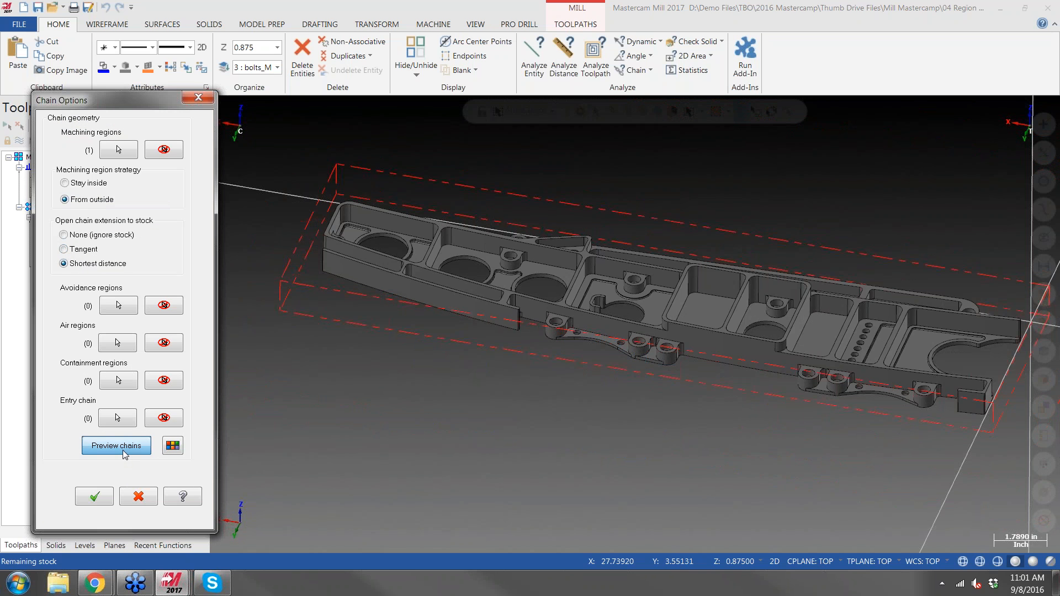
pyautogui.click(124, 451)
pyautogui.scroll(-3, 597, 380)
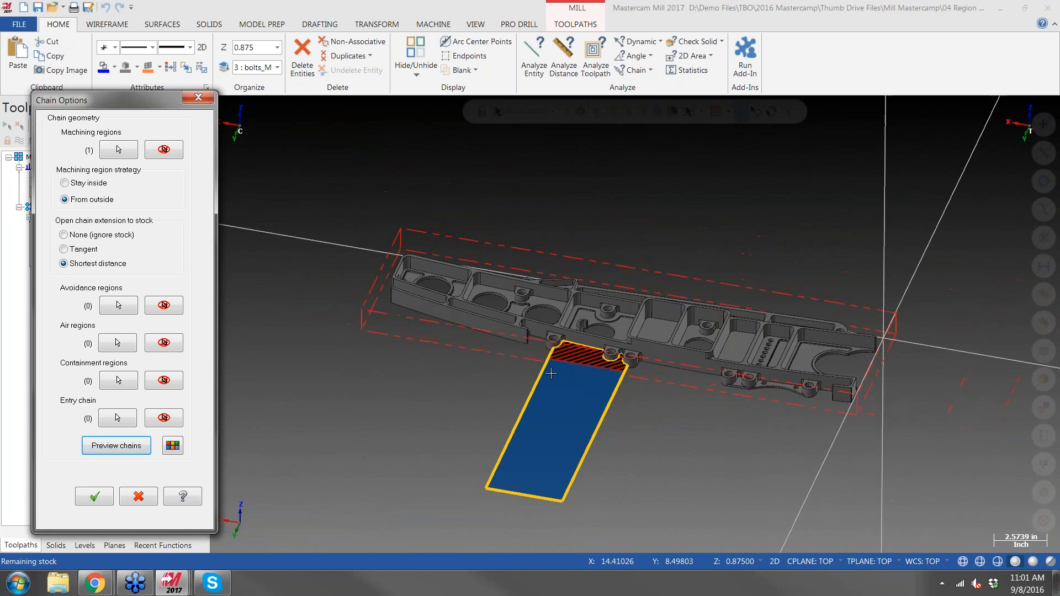
pyautogui.scroll(6, 597, 380)
pyautogui.click(173, 445)
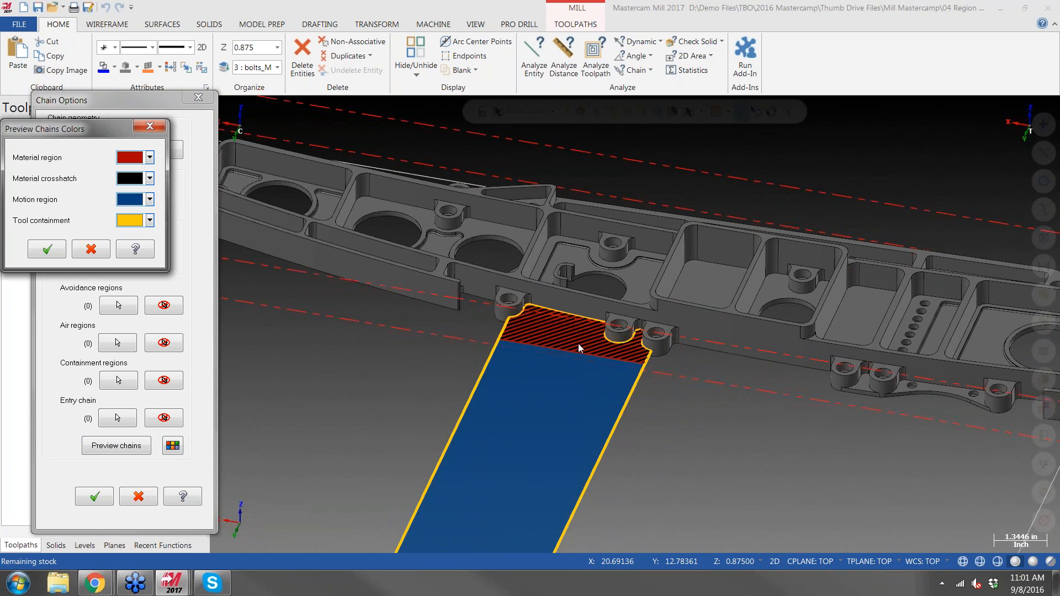
pyautogui.click(667, 362)
pyautogui.click(150, 127)
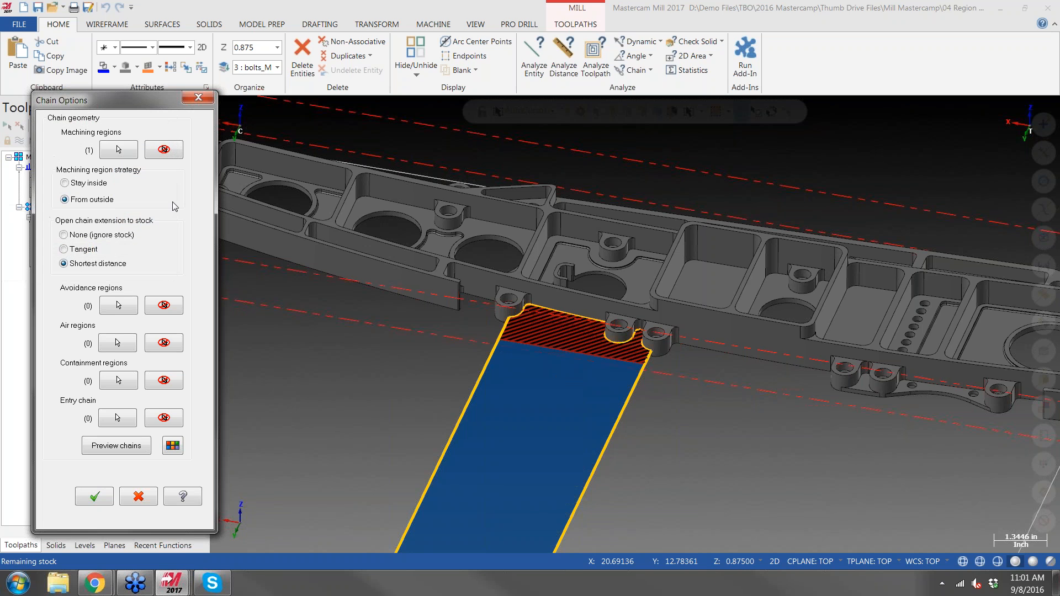
# Inspect the machining region's solid chain by expanding its linked edges and examining the chained contour around the bolt bosses
pyautogui.click(132, 150)
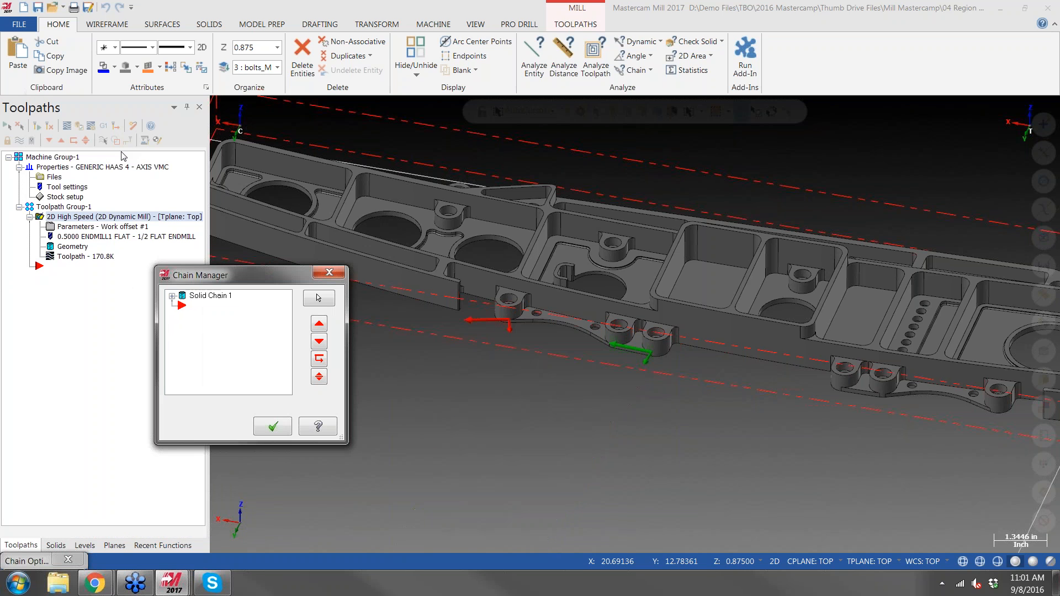
pyautogui.click(210, 295)
pyautogui.click(171, 296)
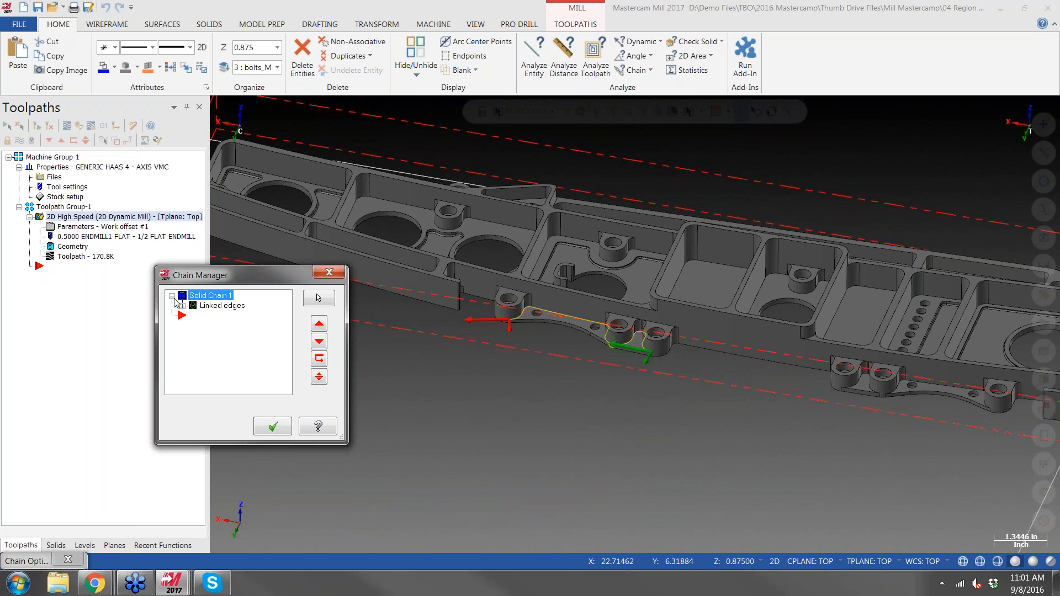
pyautogui.click(220, 307)
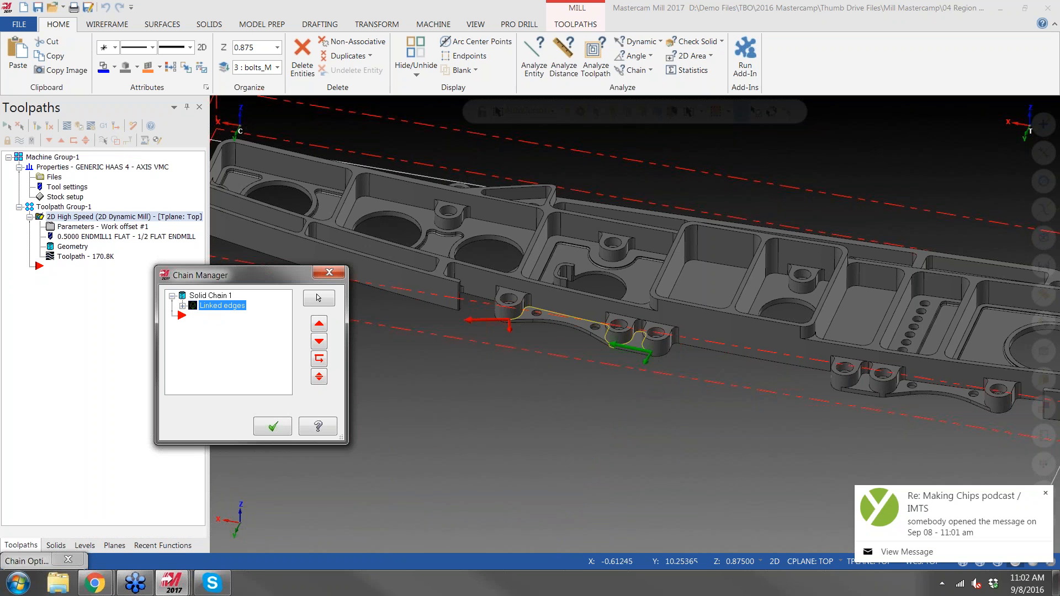
pyautogui.click(1047, 493)
pyautogui.click(182, 305)
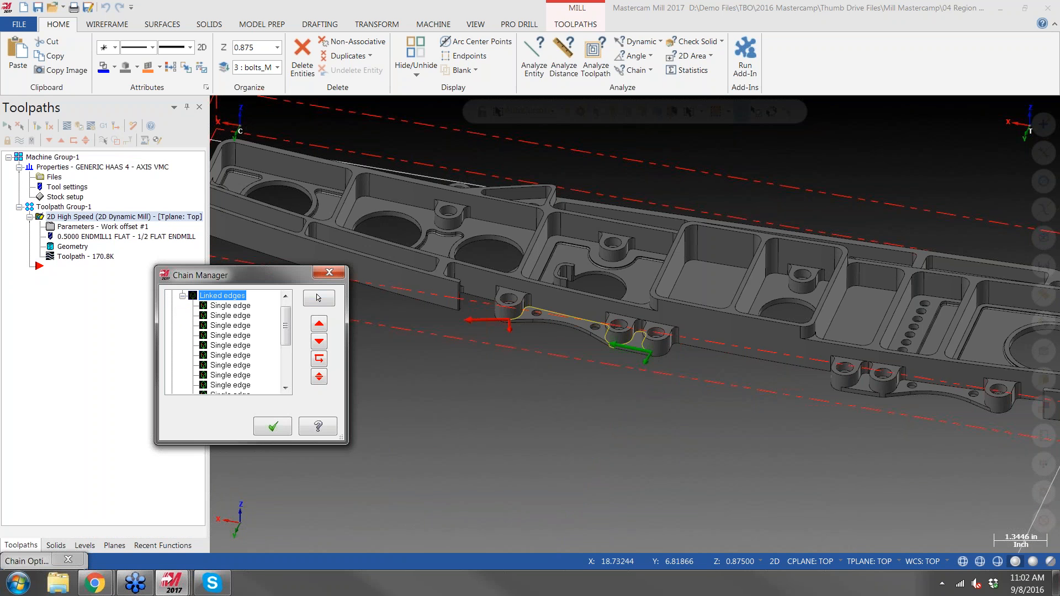
pyautogui.scroll(8, 811, 390)
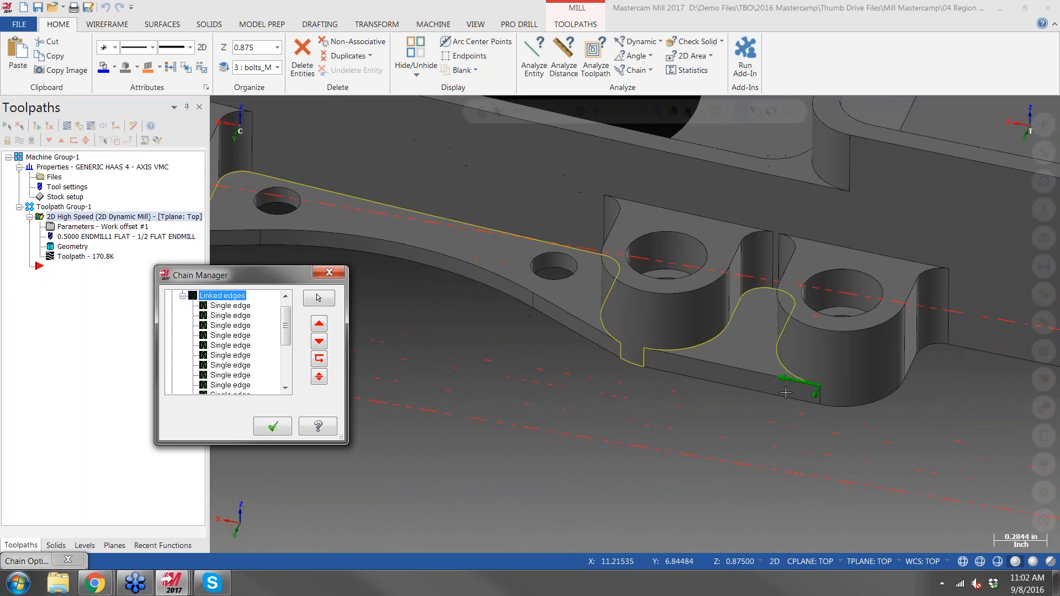
pyautogui.scroll(4, 579, 357)
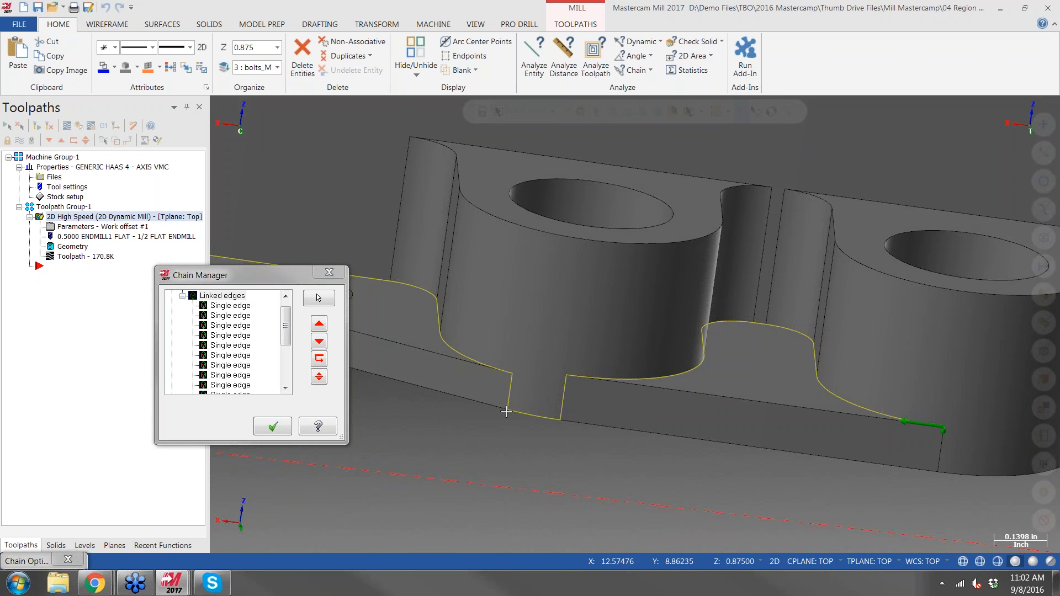
pyautogui.scroll(-5, 441, 282)
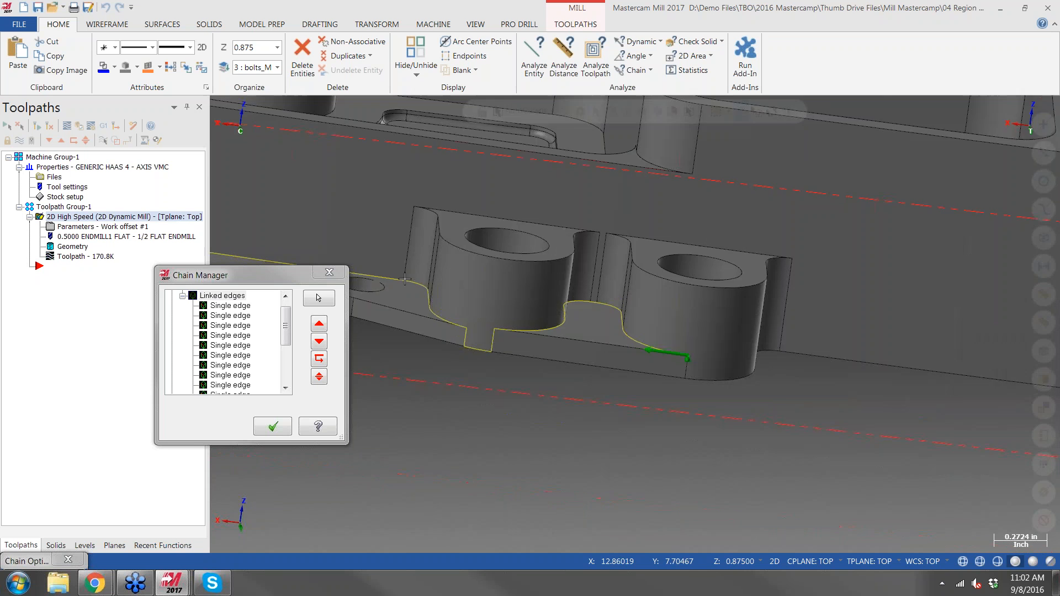
pyautogui.moveTo(388, 268); pyautogui.dragTo(463, 260, button='middle')
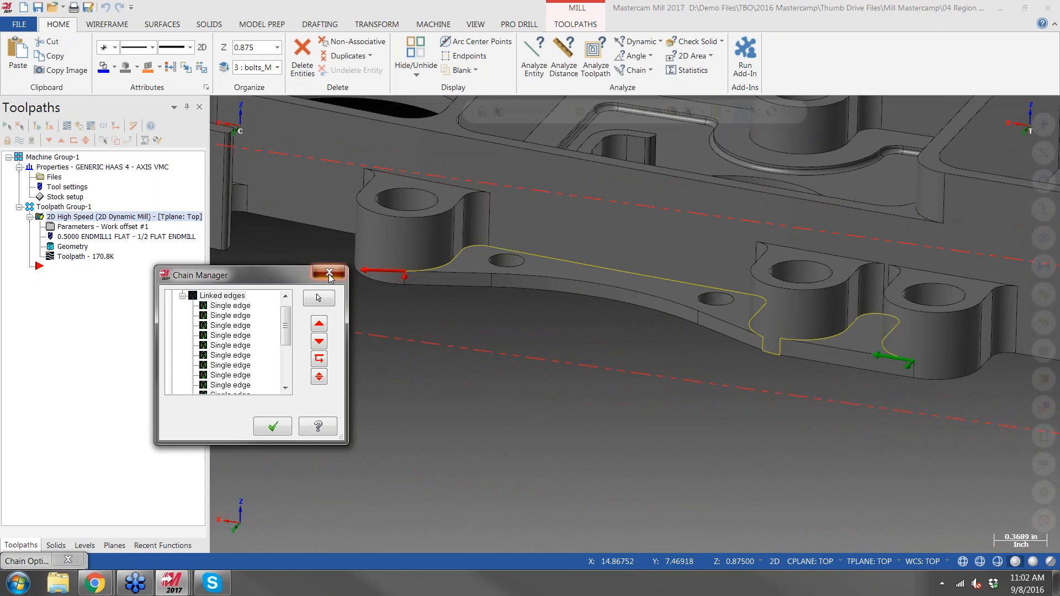
pyautogui.click(330, 273)
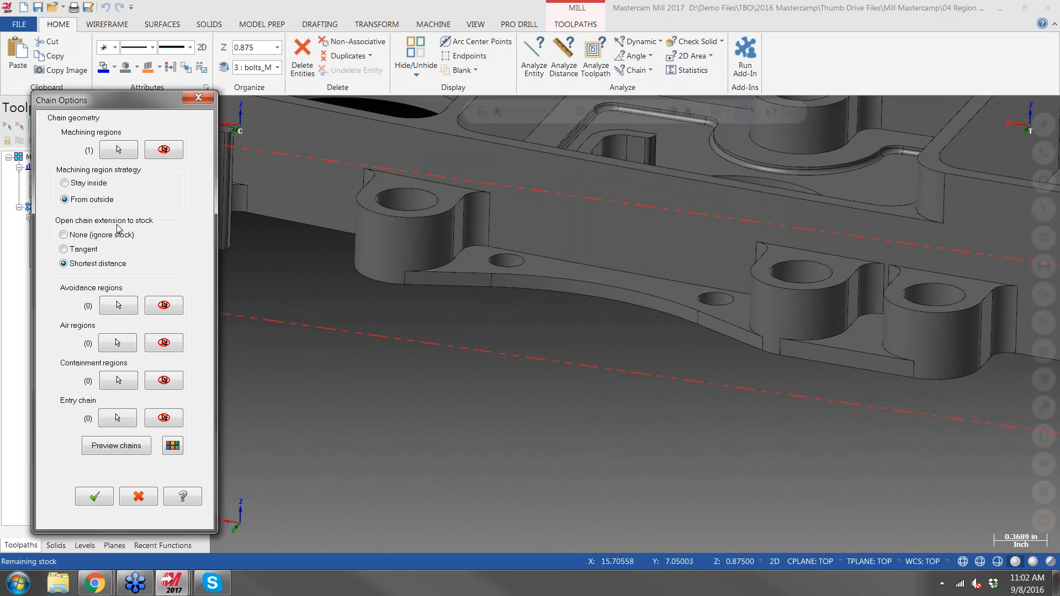
# Preview the machining region chains with the open chain extension to stock at Shortest distance, and again with None (ignore stock)
pyautogui.click(110, 445)
pyautogui.scroll(-4, 435, 378)
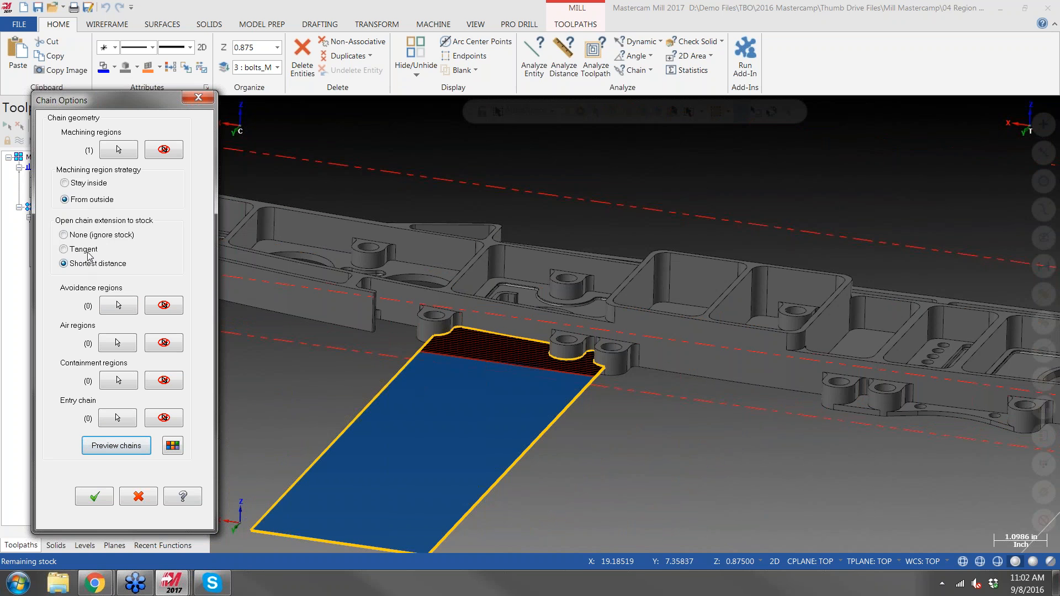
pyautogui.click(71, 237)
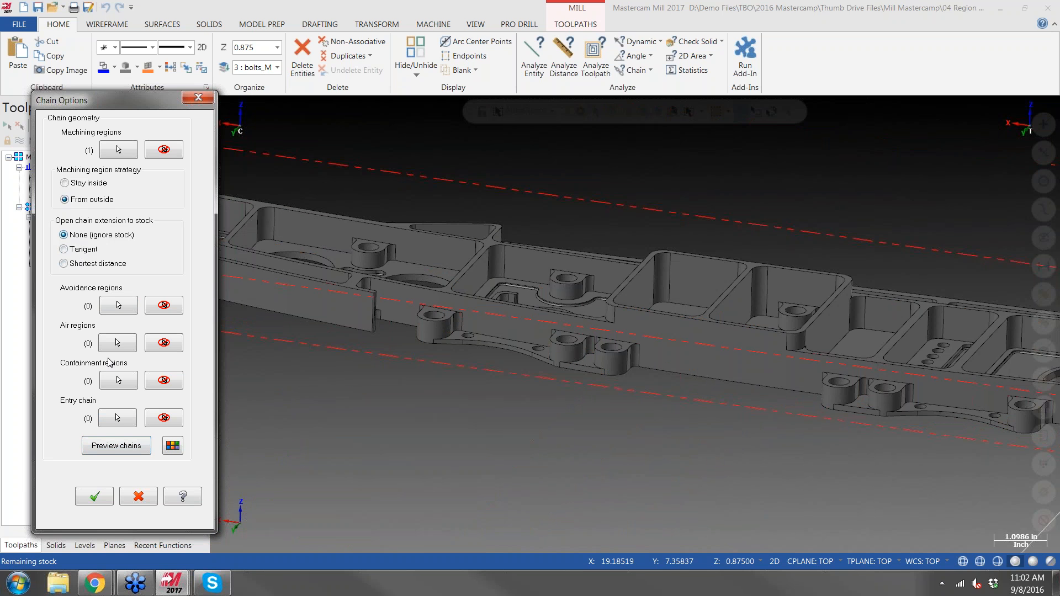
pyautogui.click(117, 448)
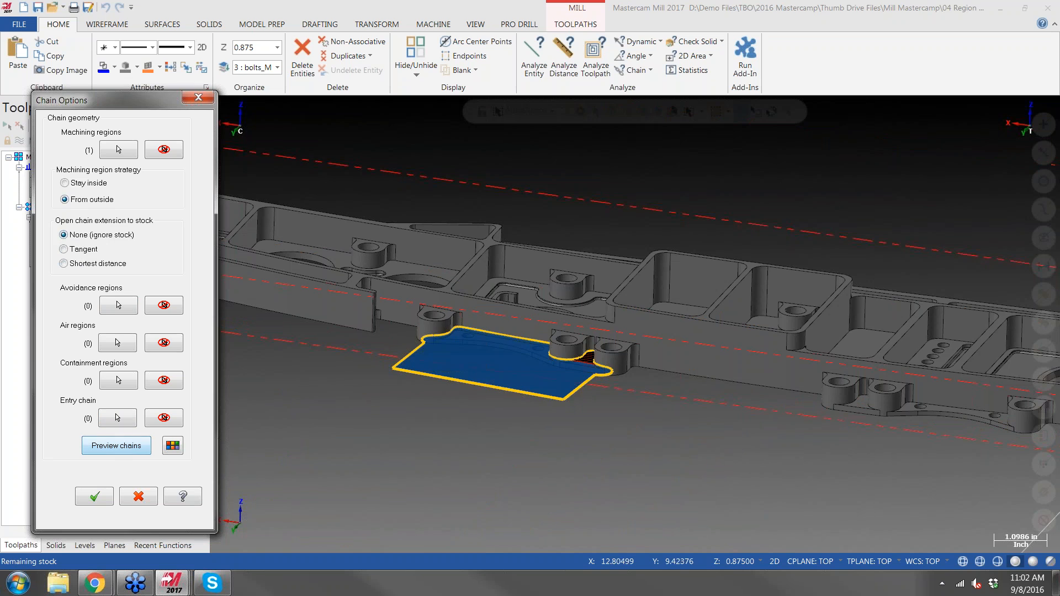
pyautogui.moveTo(528, 332)
pyautogui.mouseDown(button='middle')
pyautogui.moveTo(533, 369)
pyautogui.moveTo(499, 342)
pyautogui.moveTo(533, 366)
pyautogui.mouseUp(button='middle')
pyautogui.scroll(5, 534, 366)
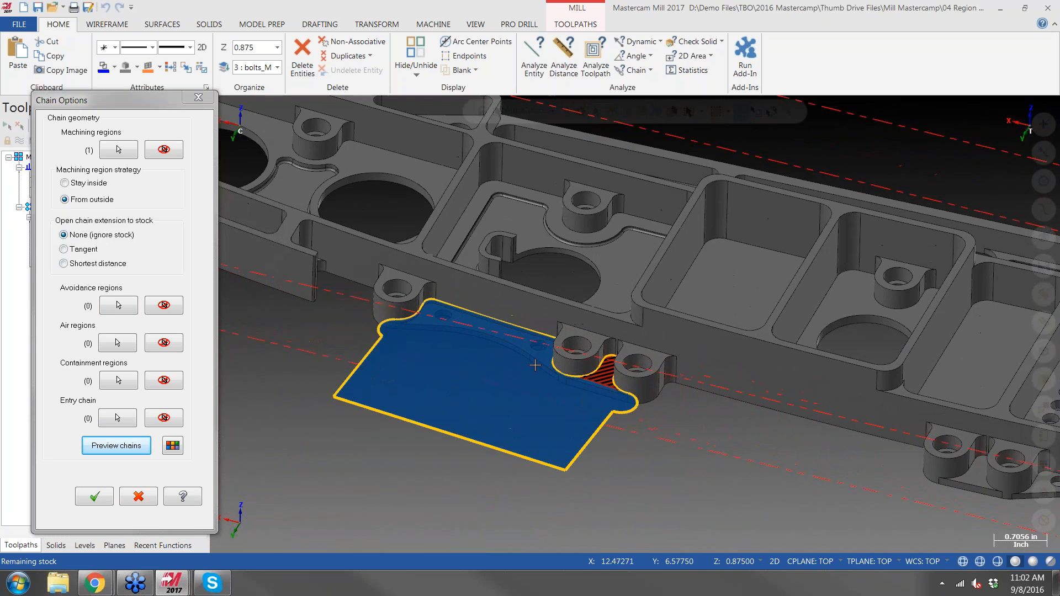
pyautogui.scroll(1, 564, 362)
pyautogui.moveTo(643, 404); pyautogui.dragTo(663, 398, button='middle')
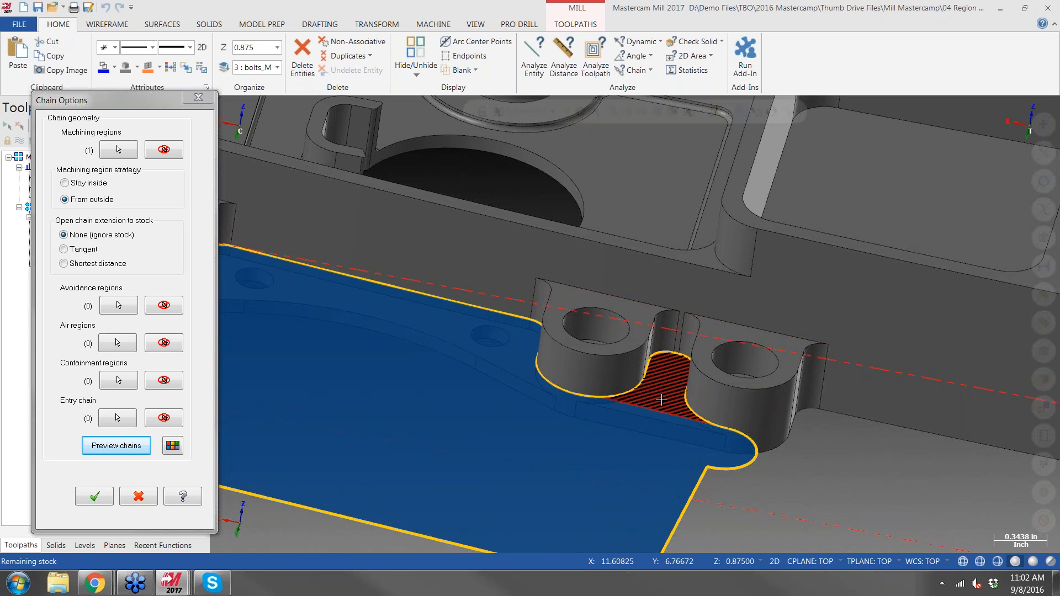
# Set the open chain extension to stock to Tangent and examine the previewed chains around the bolt bosses
pyautogui.click(78, 249)
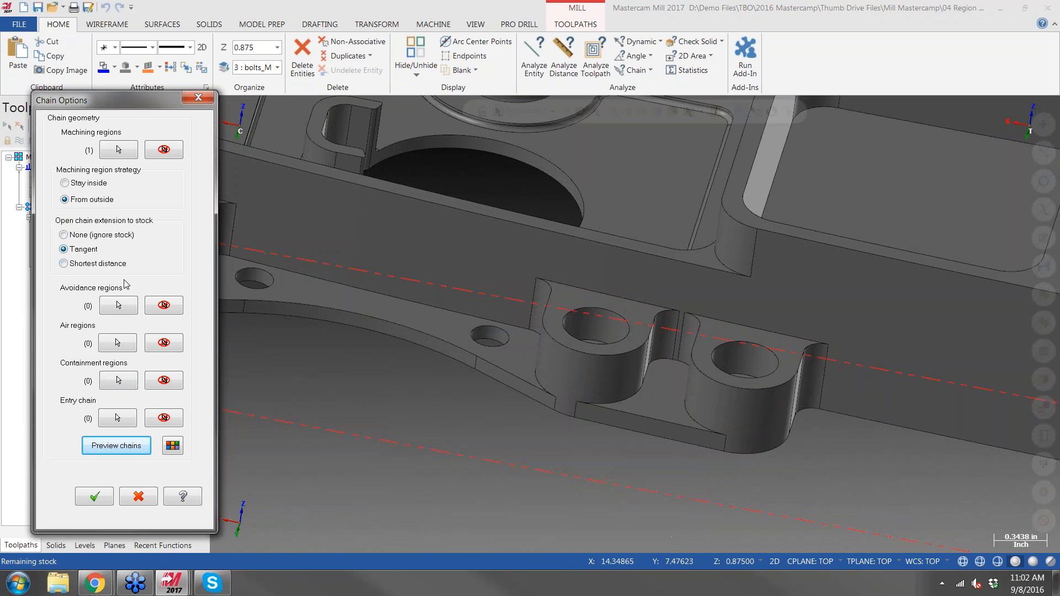
pyautogui.click(120, 452)
pyautogui.scroll(-6, 371, 399)
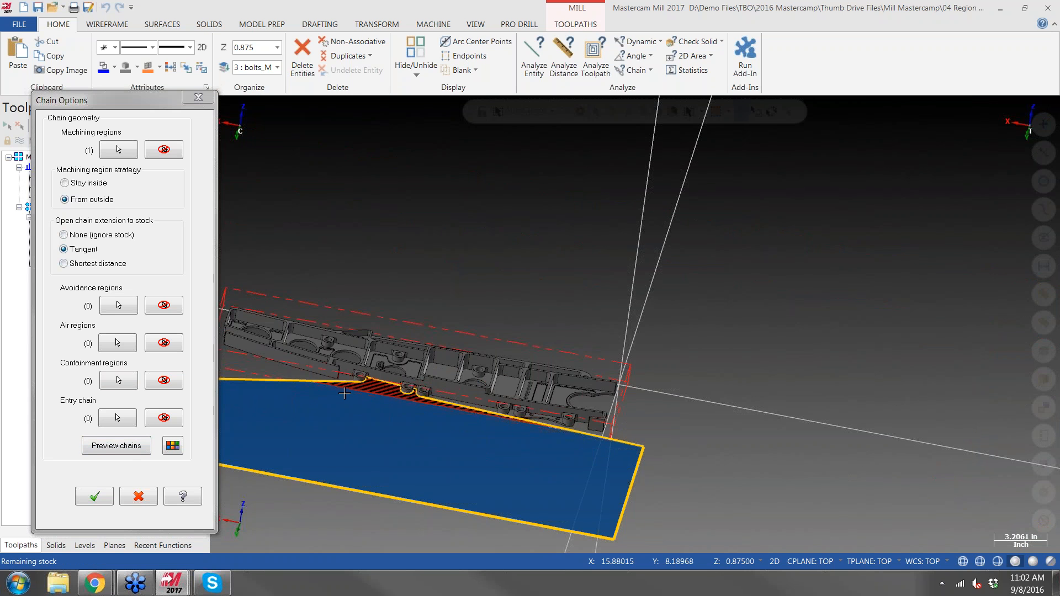
pyautogui.scroll(4, 345, 393)
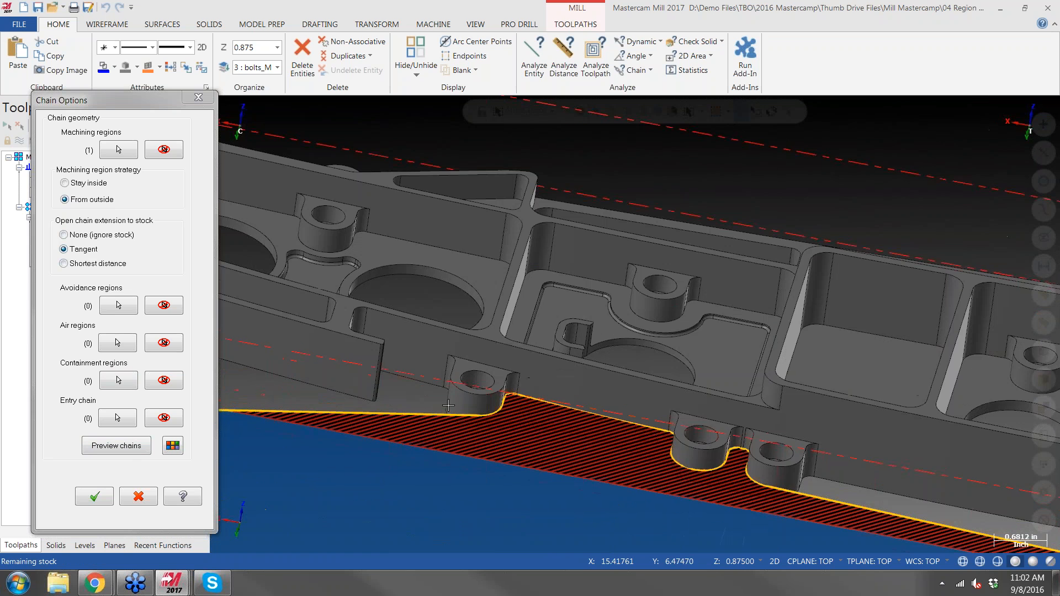
pyautogui.scroll(1, 448, 405)
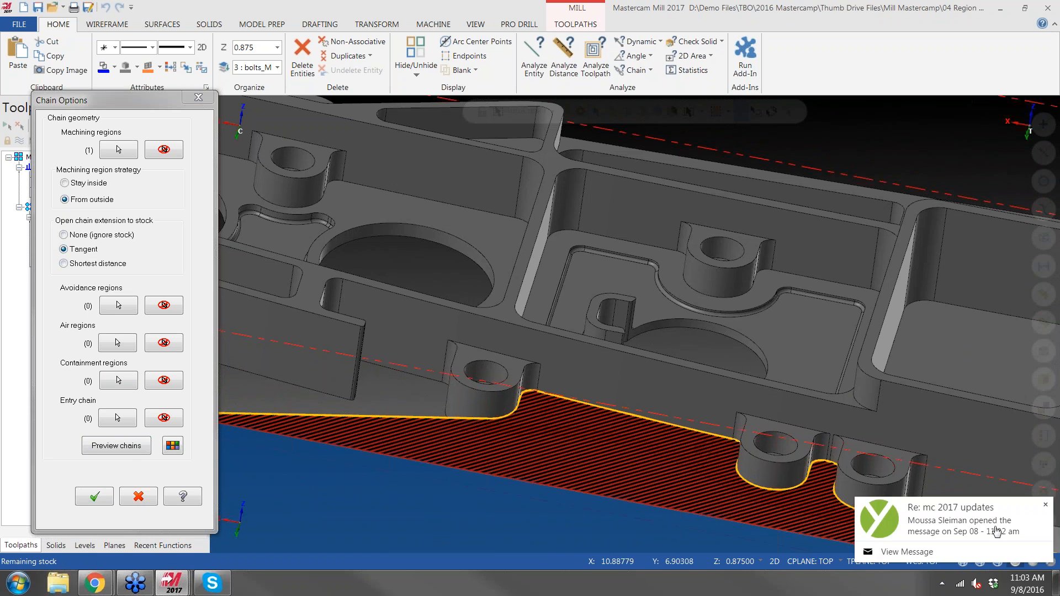
pyautogui.click(1046, 505)
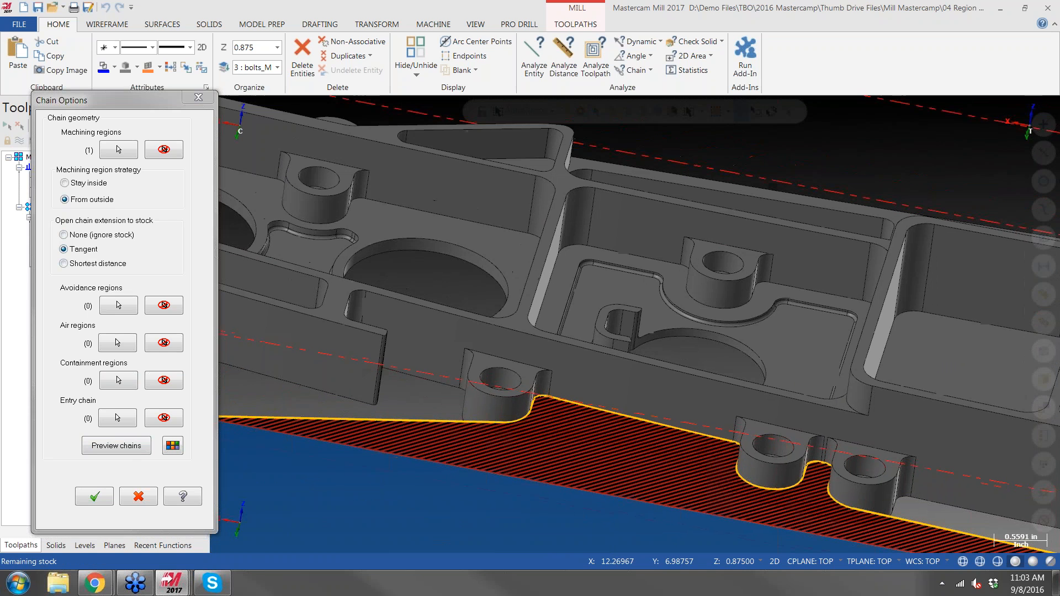
pyautogui.scroll(-1, 751, 494)
pyautogui.moveTo(751, 494); pyautogui.dragTo(710, 358, button='middle')
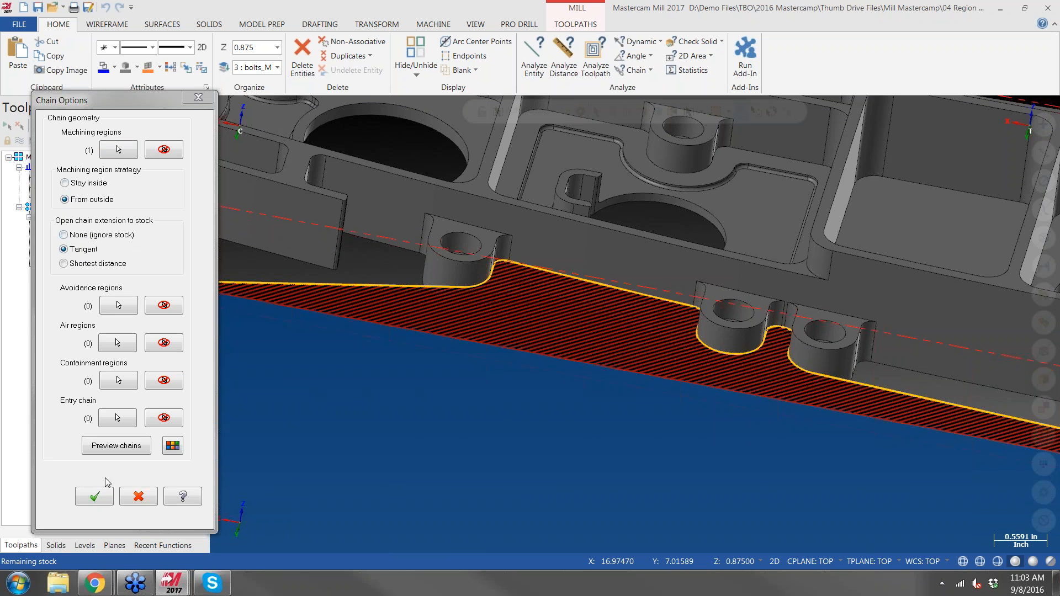
# Return the open chain extension to stock to Shortest distance, preview the chains, and leave the chain options
pyautogui.click(73, 265)
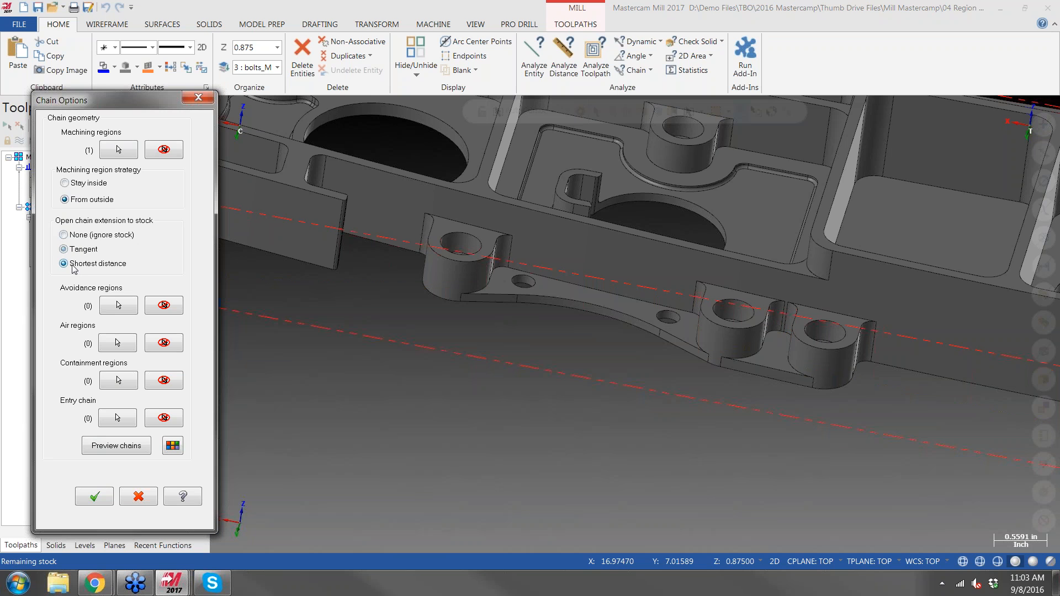
pyautogui.click(117, 445)
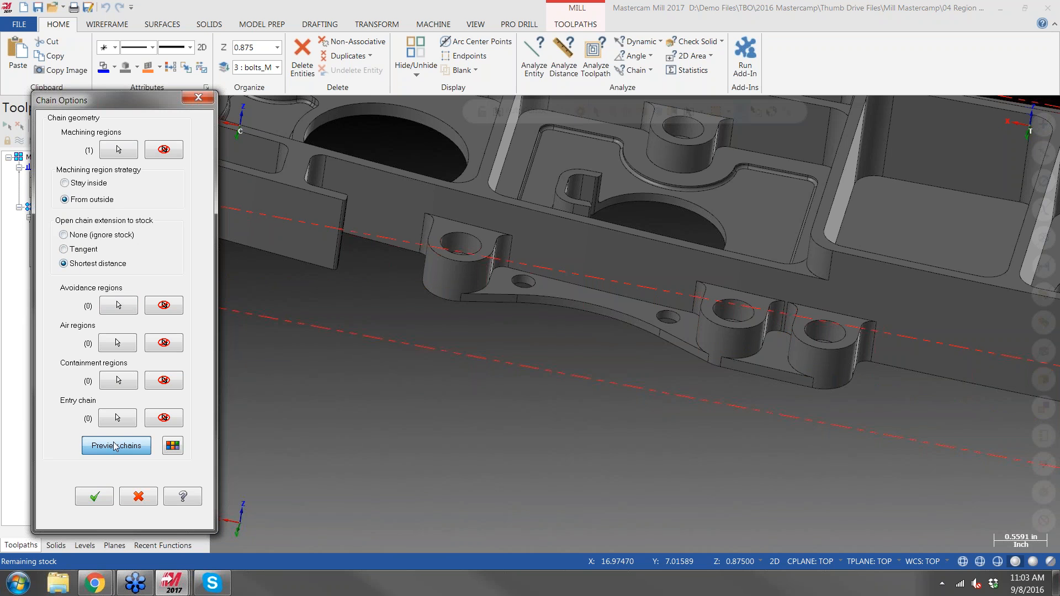
pyautogui.scroll(-3, 641, 387)
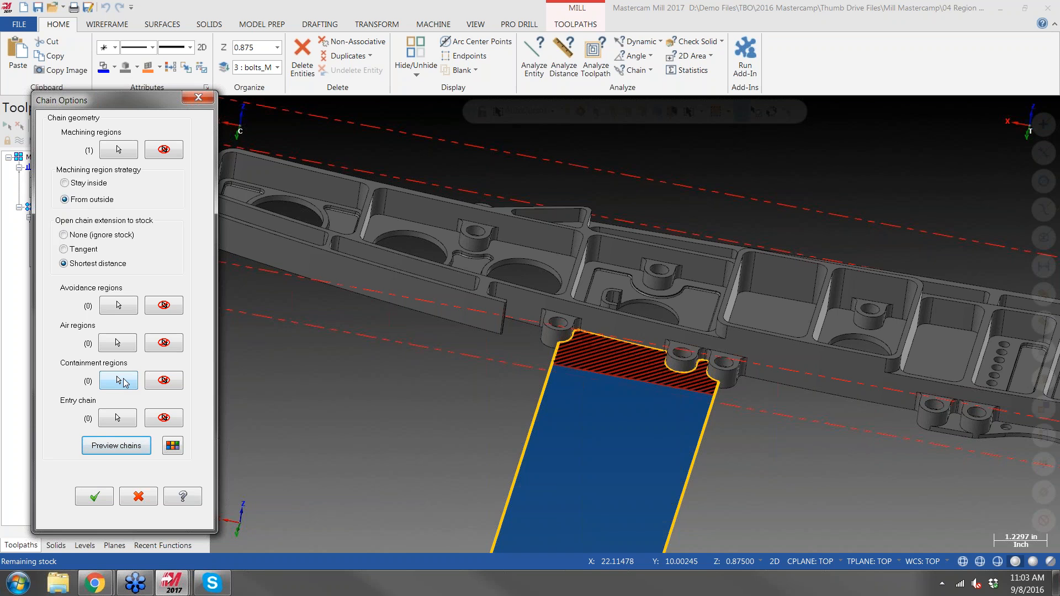
pyautogui.click(198, 98)
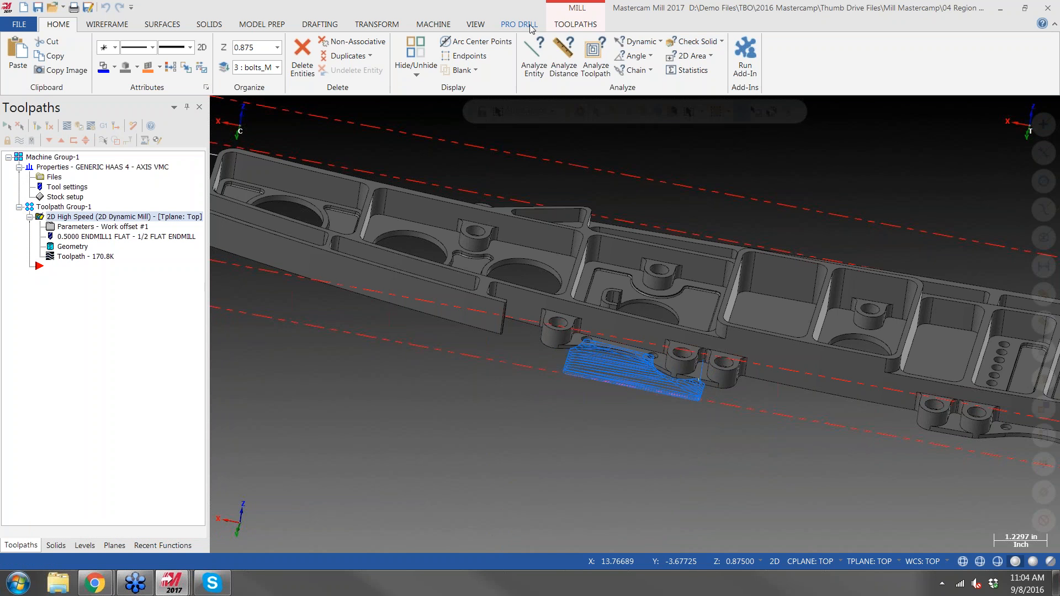
# Close the 04 Region Chaining Review file without saving and bring the open 16 Simple mill part file to the front
pyautogui.click(1047, 8)
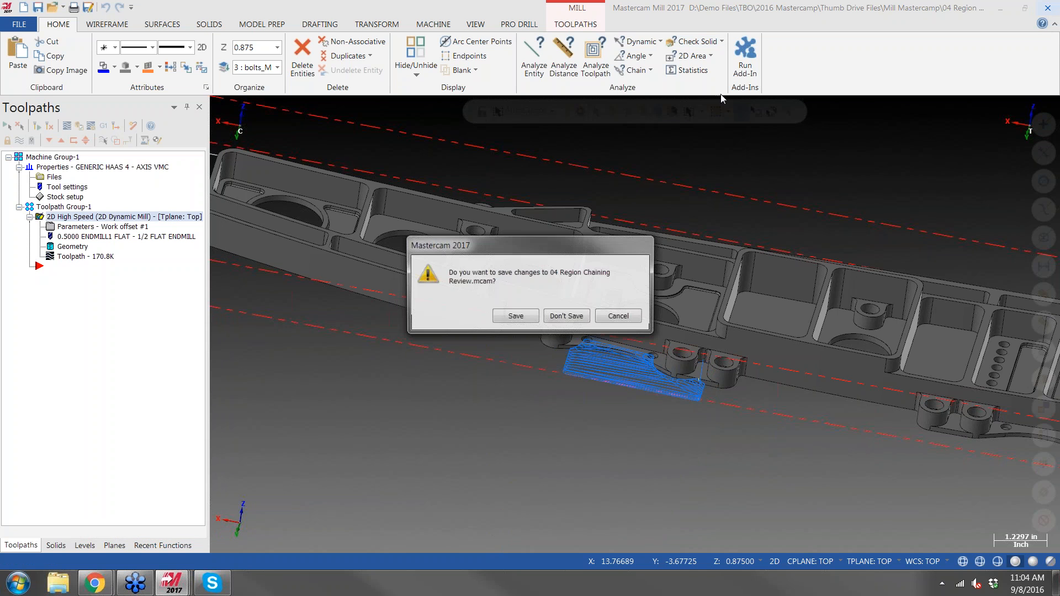
pyautogui.click(573, 319)
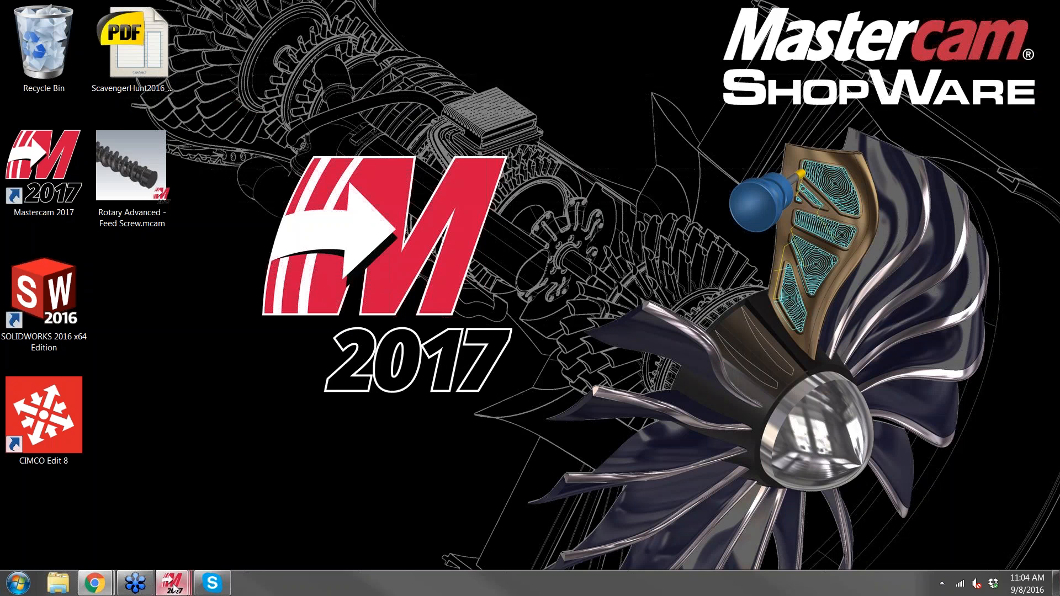
pyautogui.moveTo(173, 587)
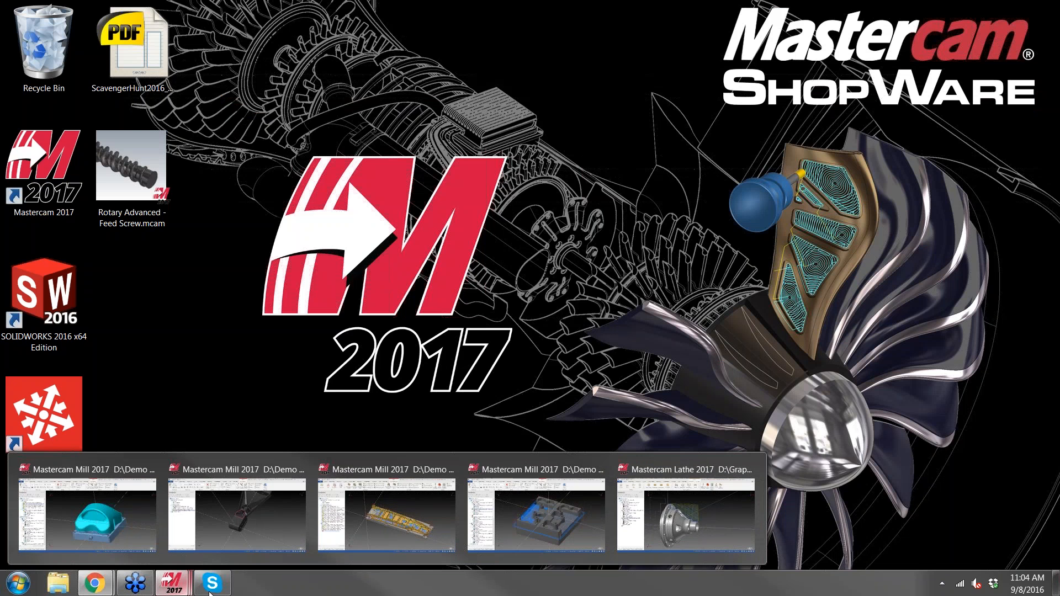
pyautogui.click(390, 520)
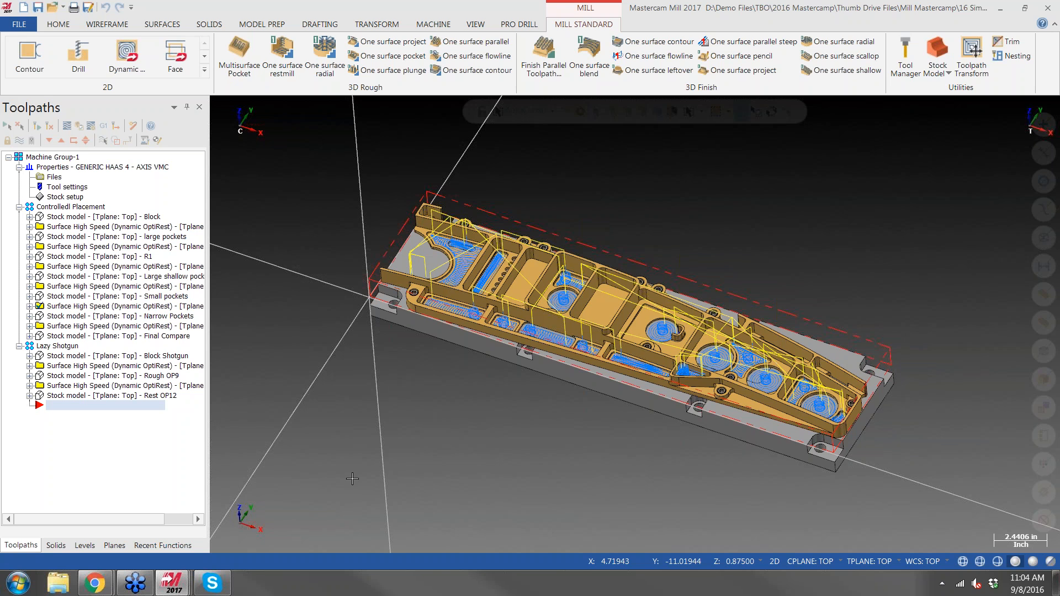
# Customize the ribbon so that the mill context shows the Toolpaths tab instead of the Mill Standard tab
pyautogui.rightClick(648, 28)
pyautogui.click(711, 65)
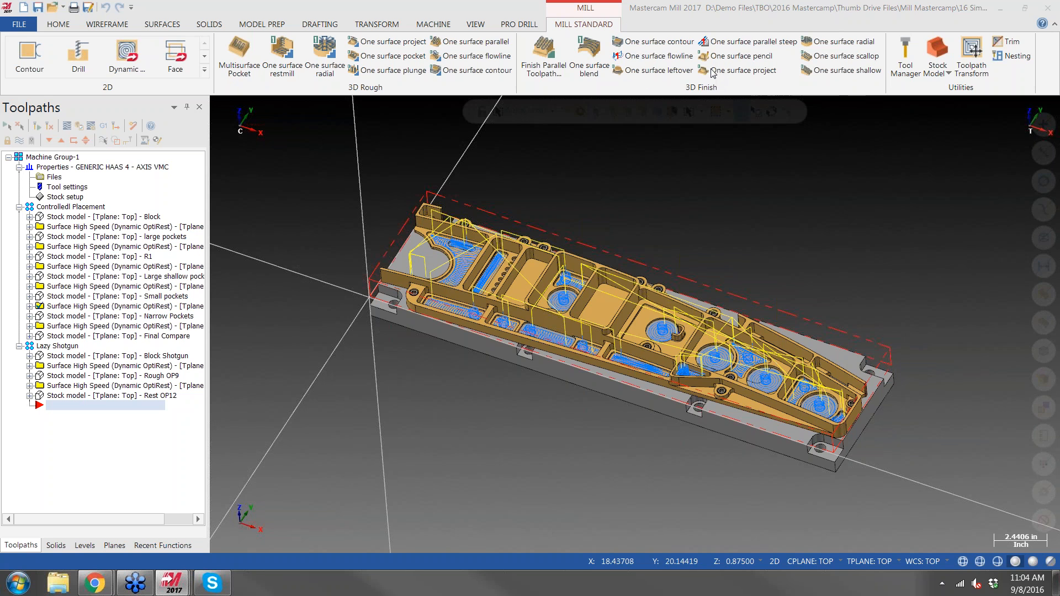
pyautogui.click(702, 172)
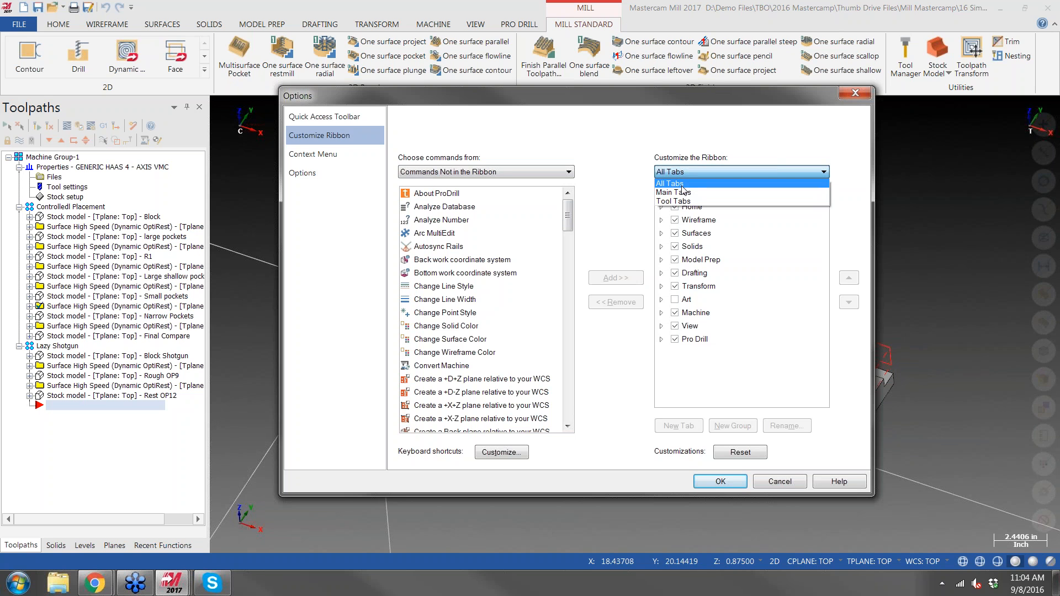
pyautogui.click(682, 184)
pyautogui.scroll(-4, 674, 285)
pyautogui.click(675, 280)
pyautogui.click(675, 293)
pyautogui.click(721, 481)
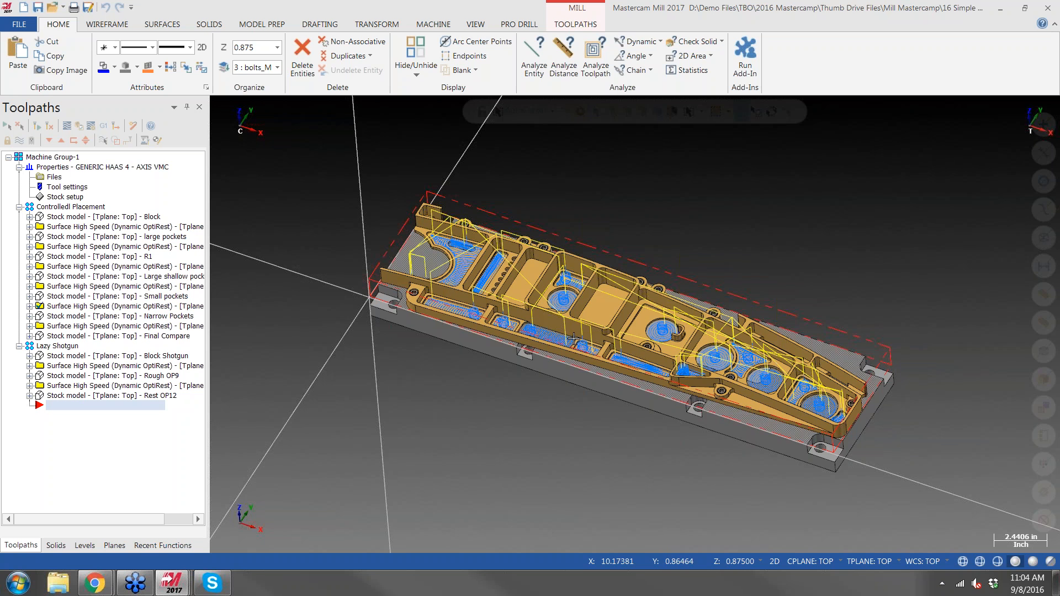
# Look through the available 3D roughing and finishing toolpaths for the 16 Simple part
pyautogui.moveTo(617, 336)
pyautogui.mouseDown(button='middle')
pyautogui.moveTo(603, 320)
pyautogui.moveTo(619, 331)
pyautogui.mouseUp(button='middle')
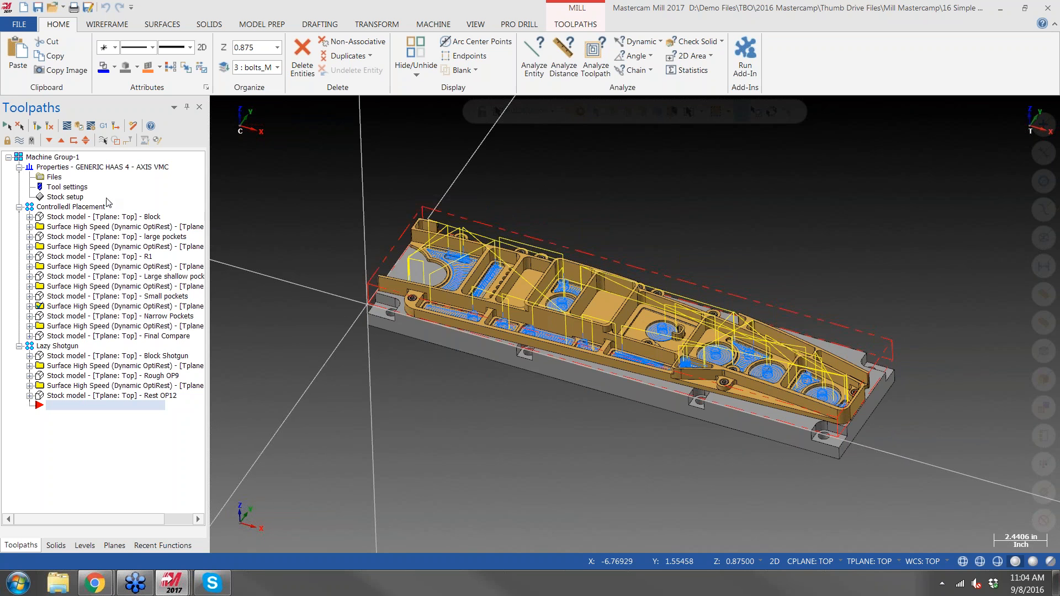
pyautogui.click(569, 24)
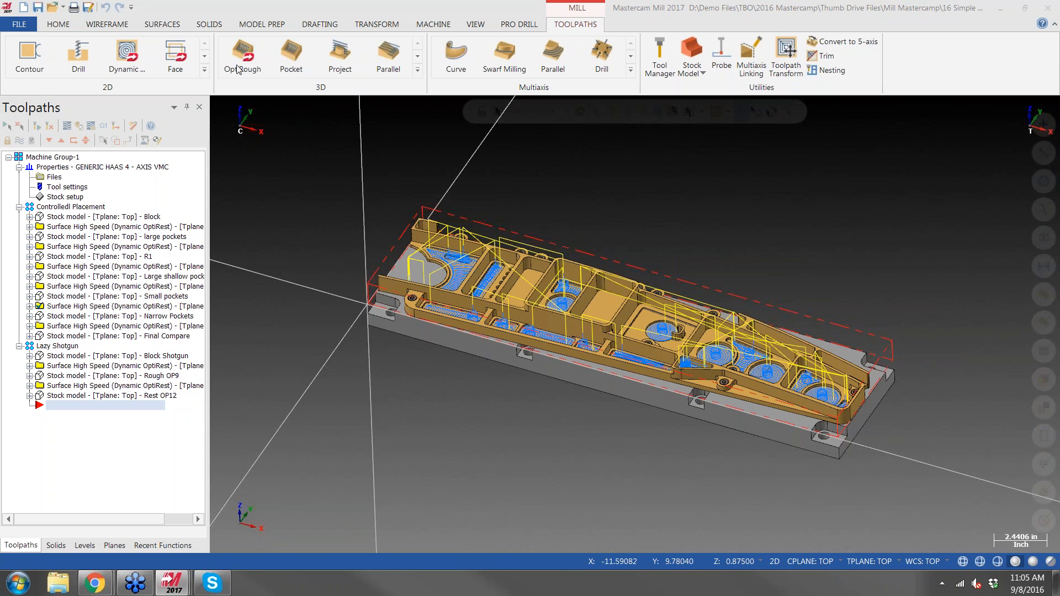
pyautogui.click(417, 69)
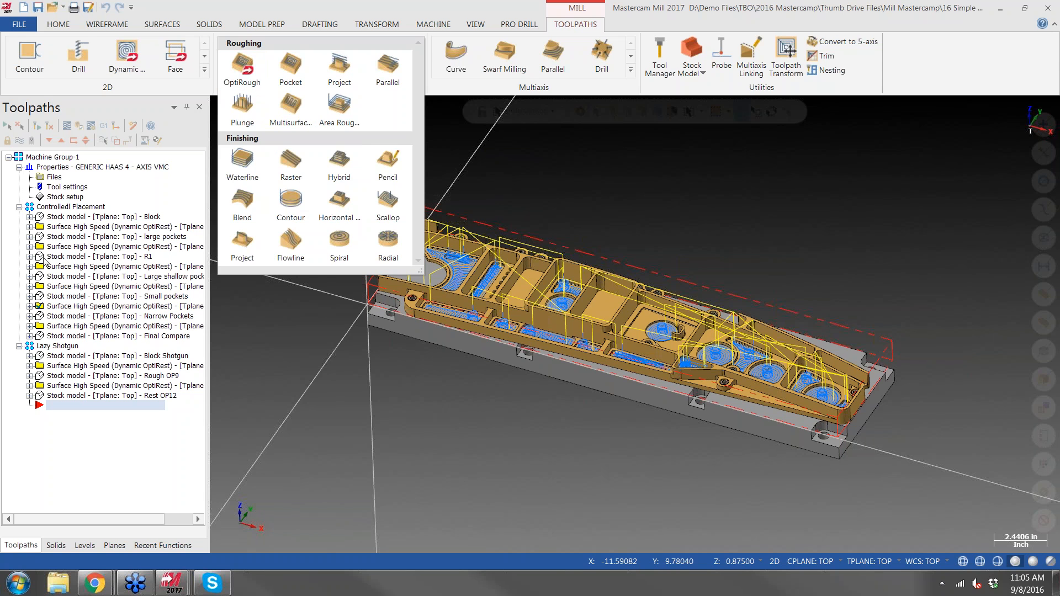
# Restrict the display to the selected operation and show the Block stock model, followed by the first Dynamic OptiRest toolpath
pyautogui.click(80, 218)
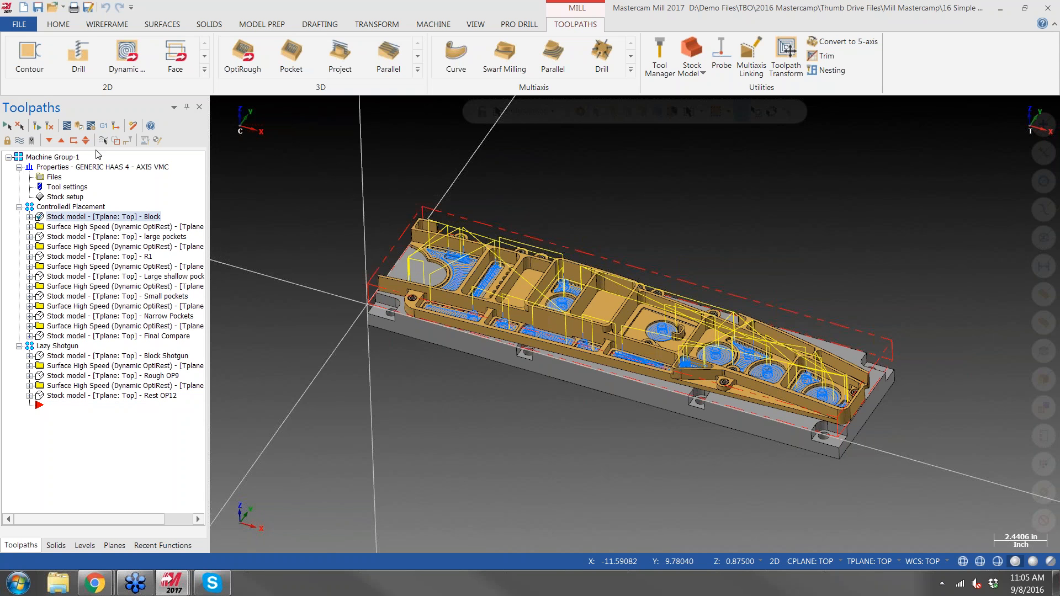
pyautogui.click(102, 140)
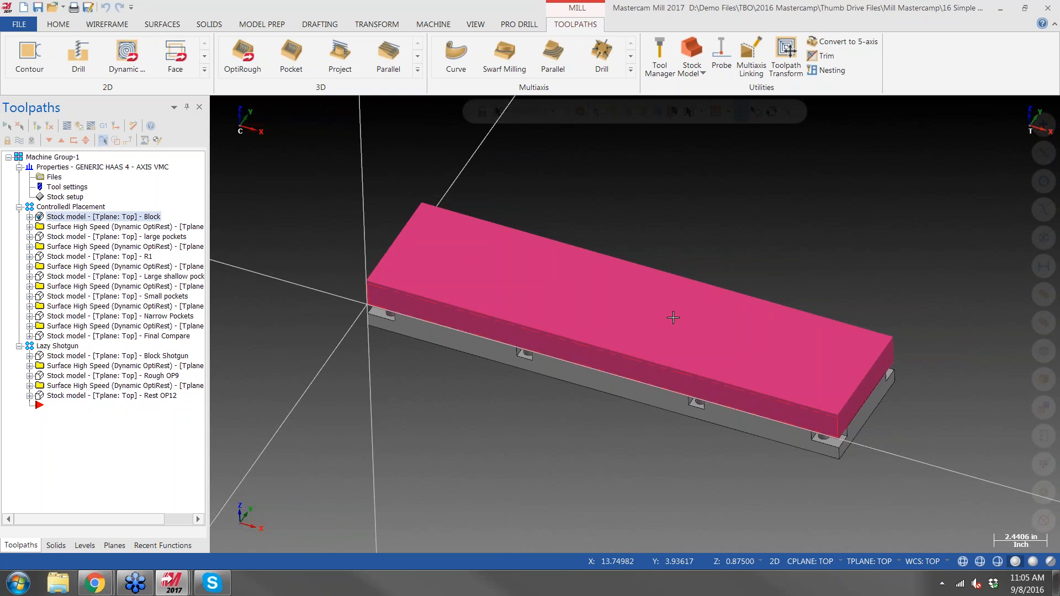
pyautogui.click(82, 228)
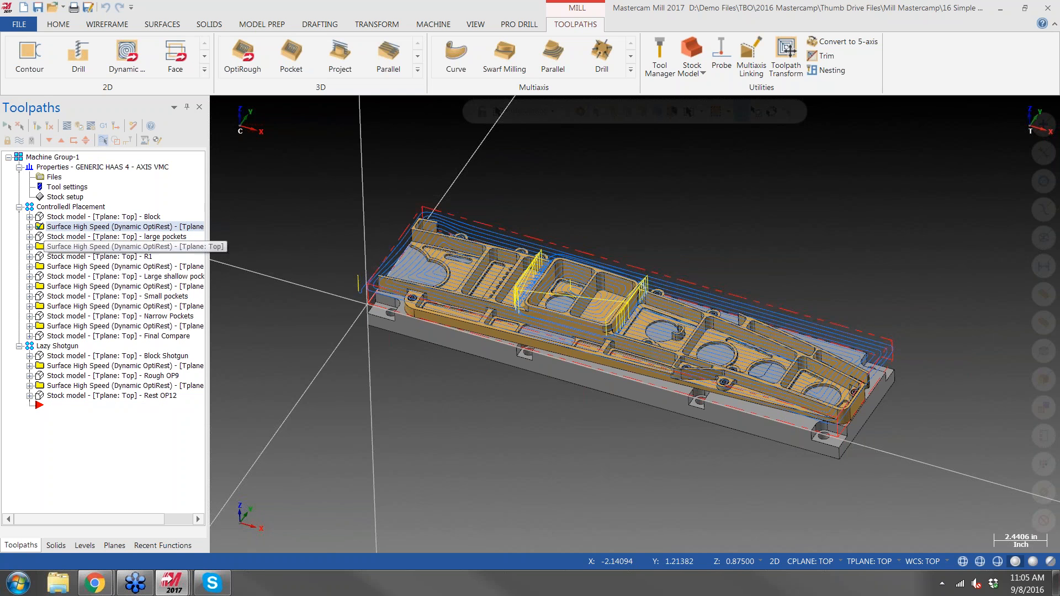
pyautogui.moveTo(647, 323); pyautogui.dragTo(678, 318, button='middle')
# Inspect the large pockets stock model and the Dynamic OptiRest toolpath that follows it in the Controlled Placement group
pyautogui.click(97, 239)
pyautogui.moveTo(613, 238); pyautogui.dragTo(617, 281, button='middle')
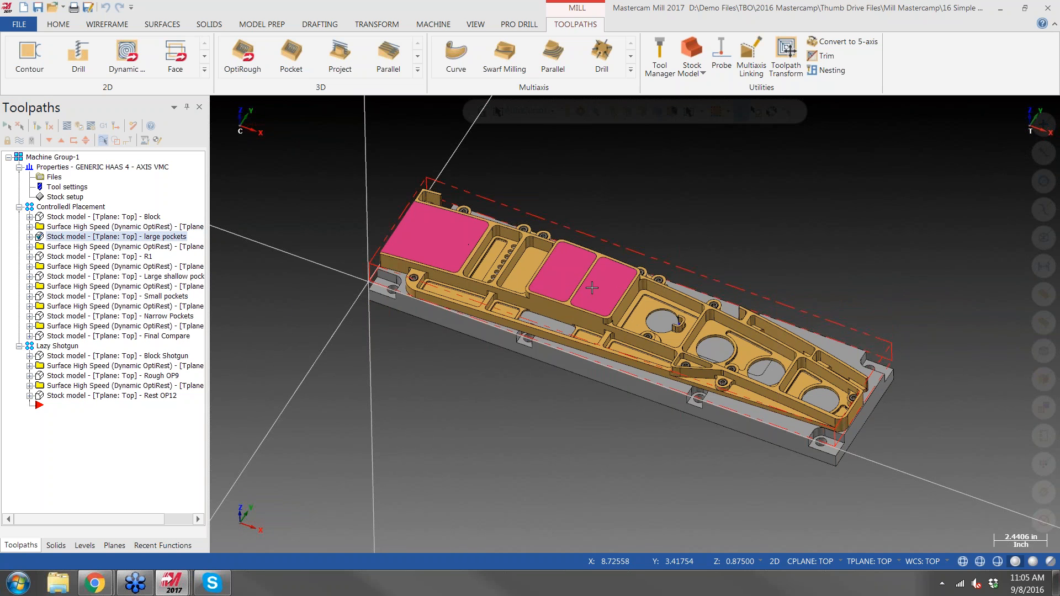
pyautogui.click(108, 248)
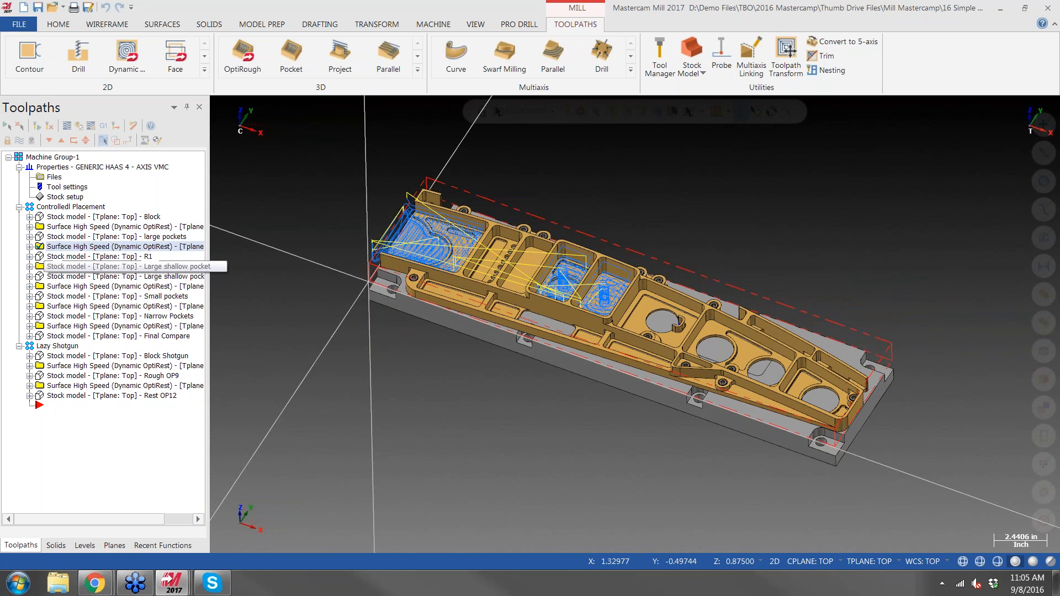
pyautogui.moveTo(527, 269); pyautogui.dragTo(538, 249, button='middle')
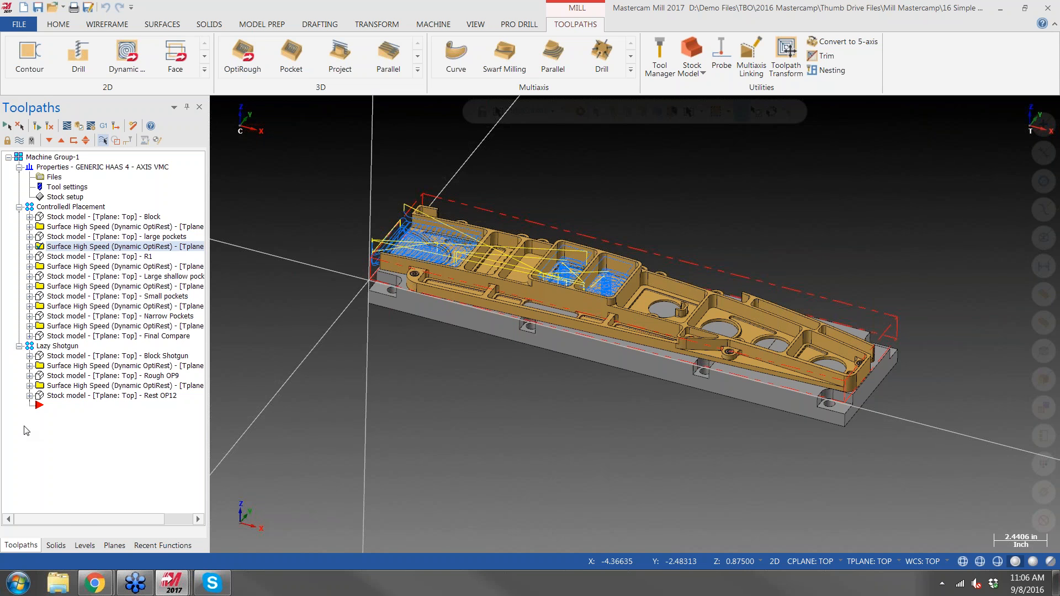
# Switch to Windows Explorer and open the 2017 folder under Sales Tools, Email PDFs, Mastercam
pyautogui.click(58, 582)
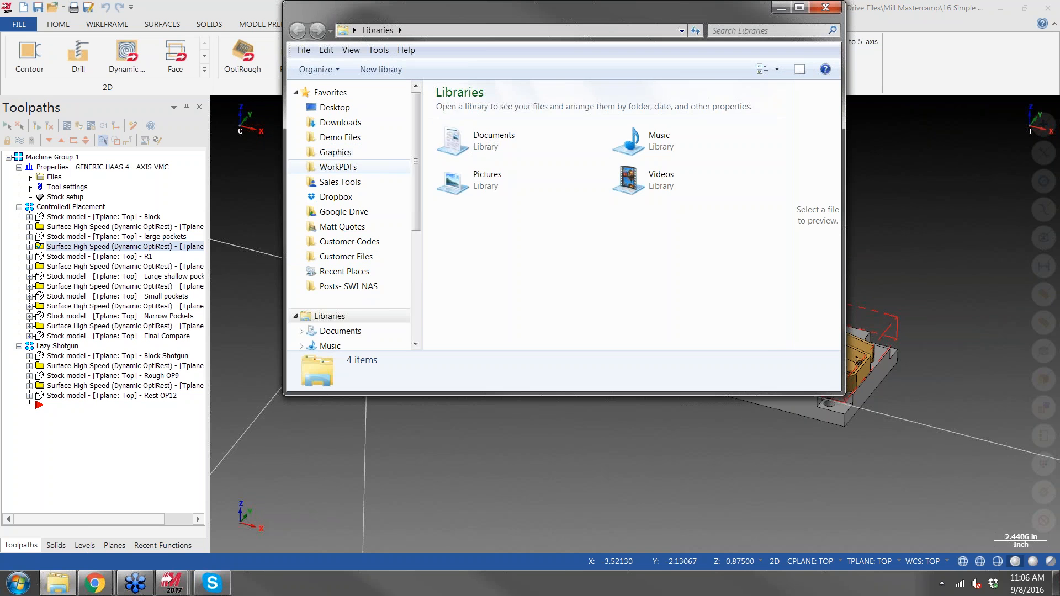
pyautogui.click(338, 167)
pyautogui.click(339, 182)
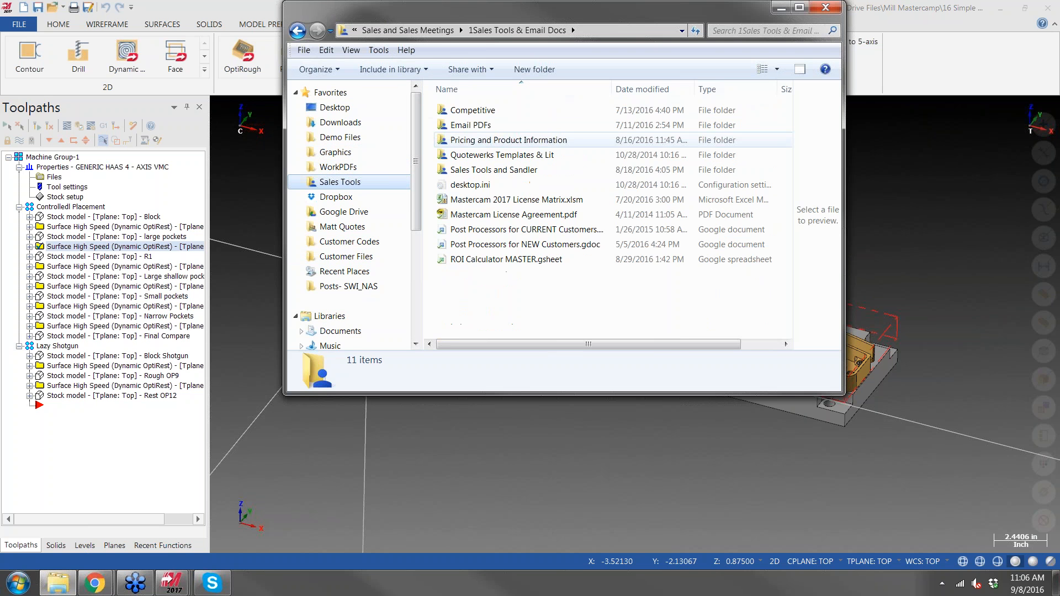
pyautogui.click(458, 125)
pyautogui.doubleClick(458, 125)
pyautogui.doubleClick(457, 139)
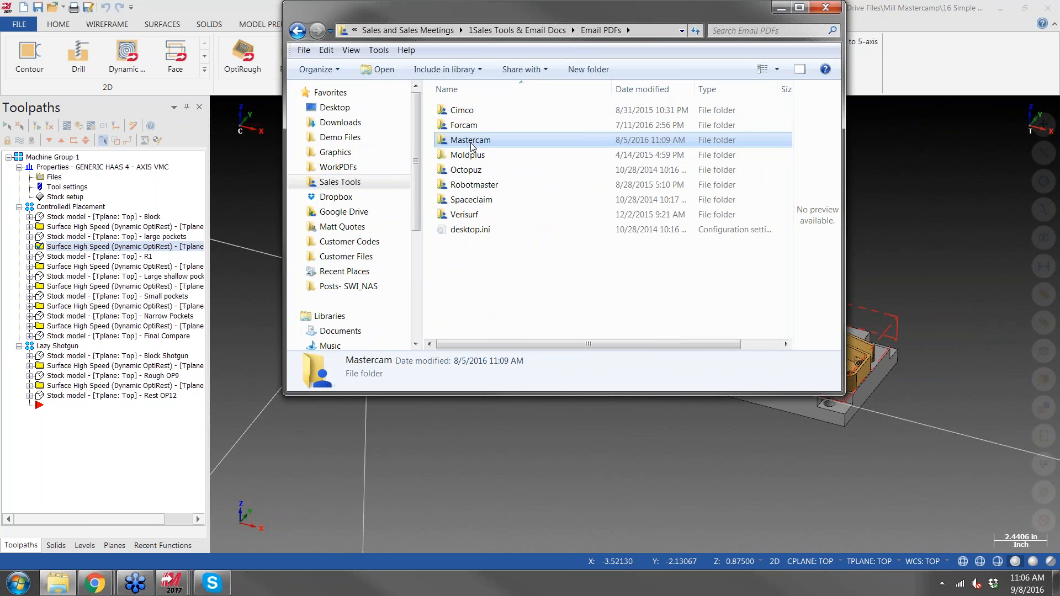
pyautogui.doubleClick(458, 111)
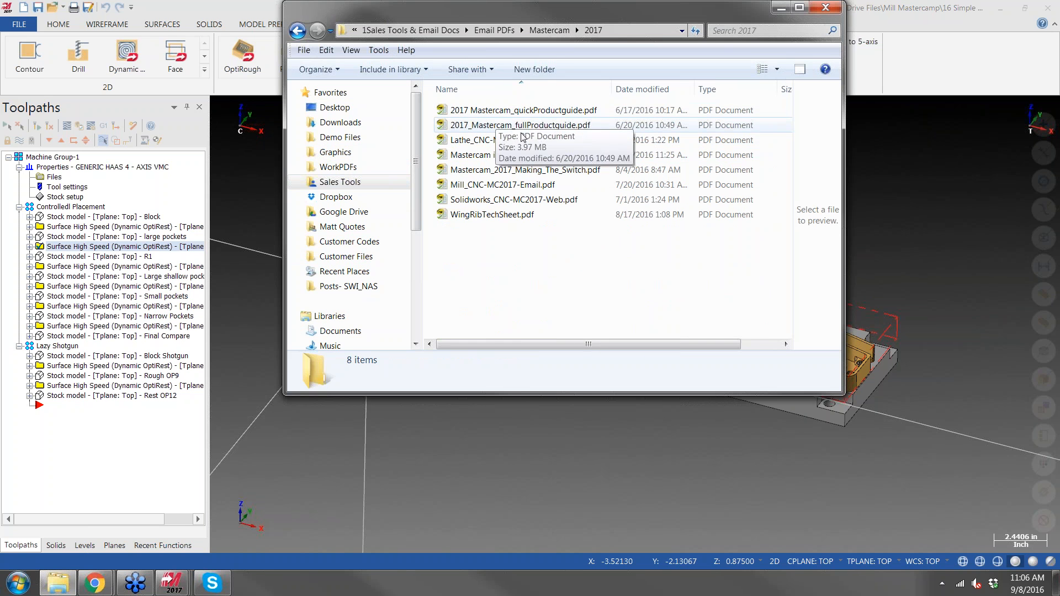
# Open WingRibTechSheet.pdf, read the aerospace wing rib spec sheet, and return to Mastercam
pyautogui.click(500, 217)
pyautogui.doubleClick(497, 216)
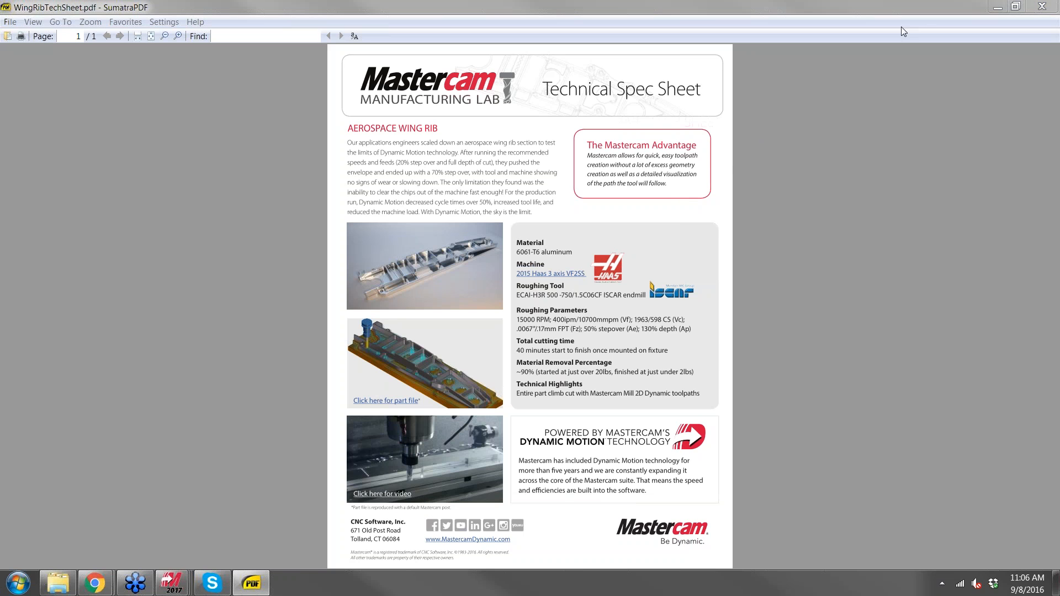
pyautogui.click(996, 9)
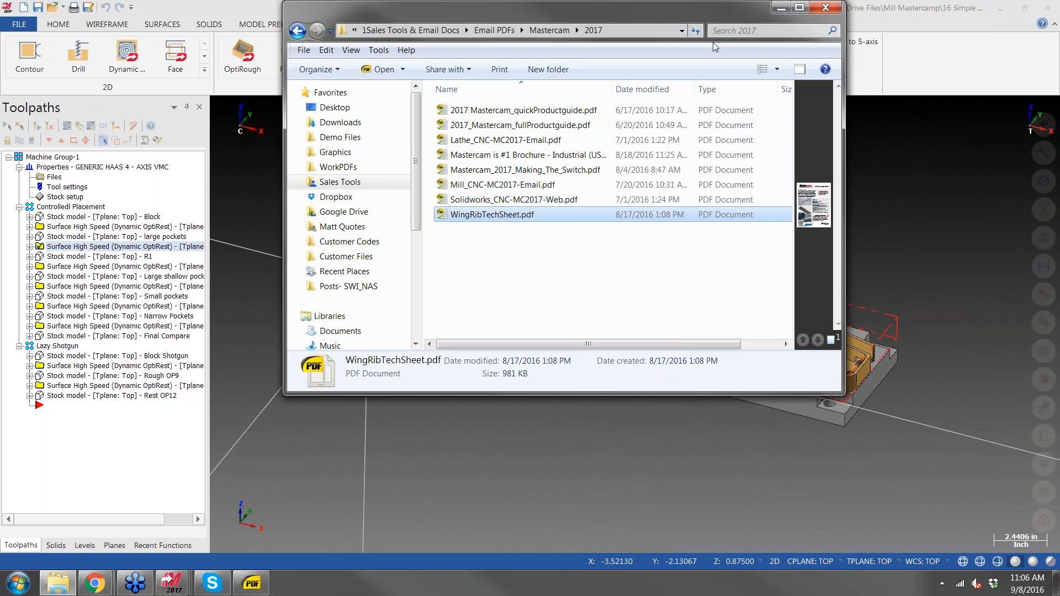
pyautogui.click(781, 7)
# Inspect the R1, Large shallow pocket with post, and Small pockets stock models in the Controlled Placement group
pyautogui.click(72, 257)
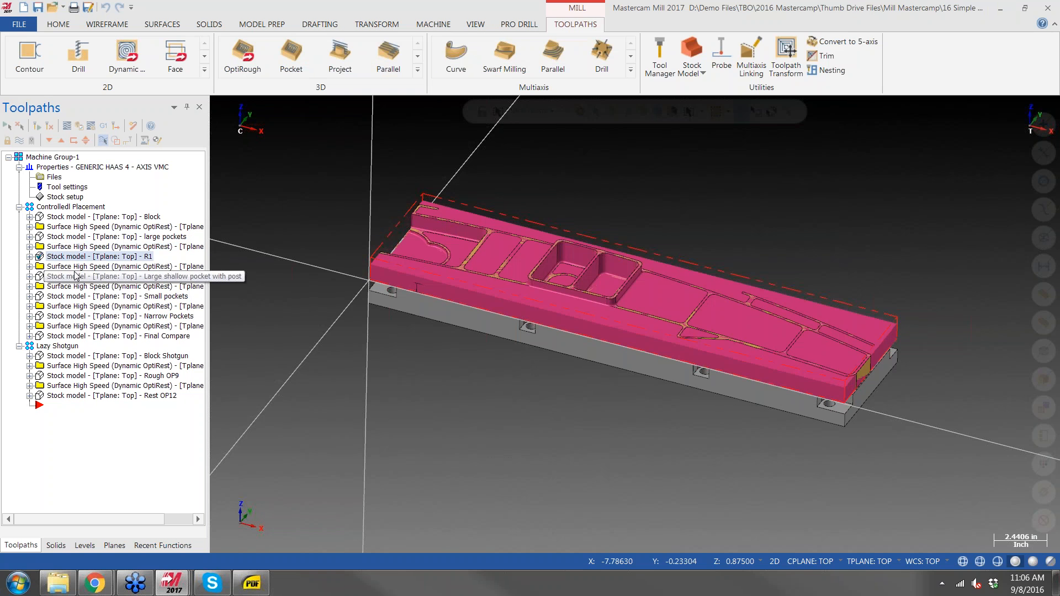
pyautogui.click(63, 276)
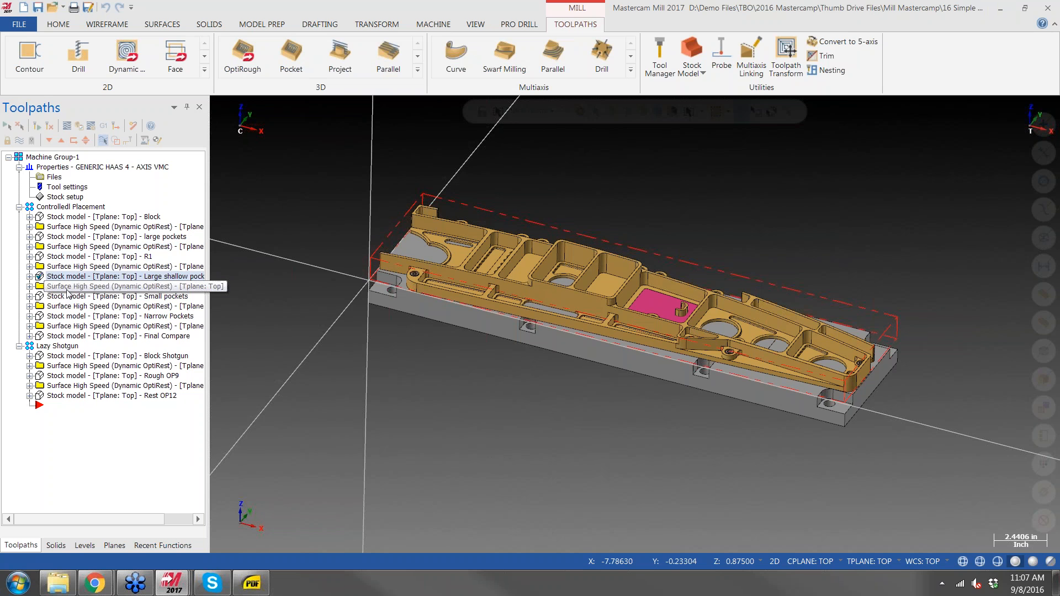
pyautogui.click(70, 297)
pyautogui.moveTo(567, 287)
pyautogui.mouseDown(button='middle')
pyautogui.moveTo(565, 331)
pyautogui.moveTo(564, 302)
pyautogui.mouseUp(button='middle')
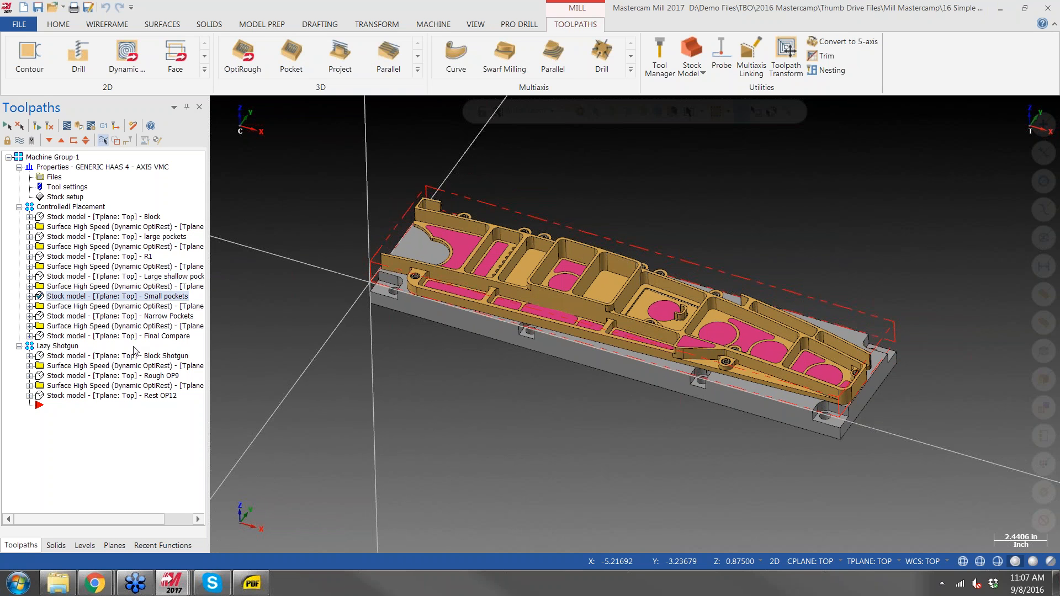
# Show the Block Shotgun stock model and examine the first Dynamic OptiRest toolpath in the Lazy Shotgun group
pyautogui.click(66, 356)
pyautogui.moveTo(552, 266); pyautogui.dragTo(570, 250, button='middle')
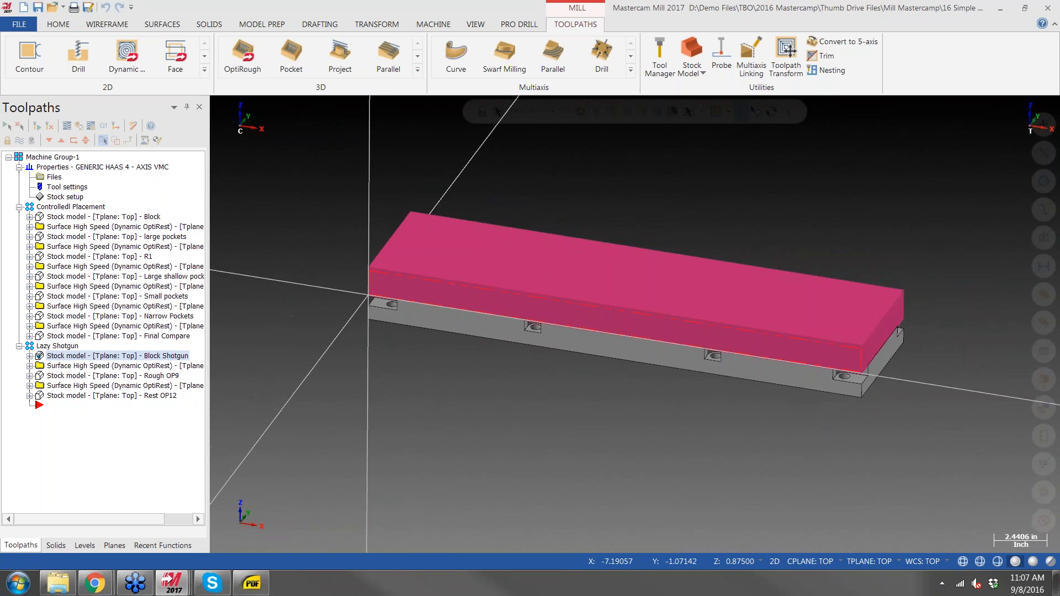
pyautogui.click(111, 366)
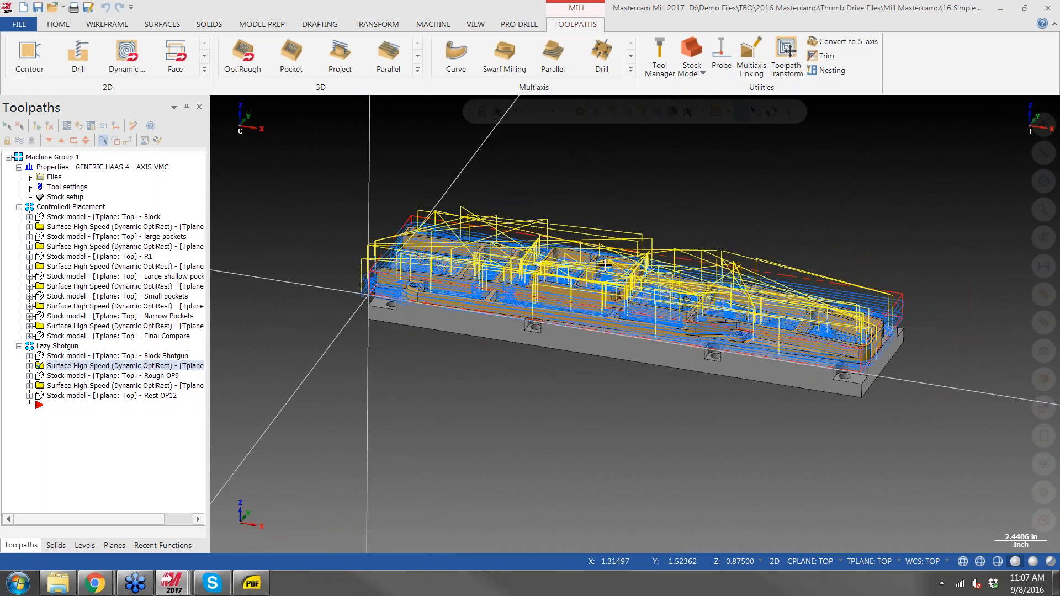
pyautogui.moveTo(606, 267); pyautogui.dragTo(644, 250, button='middle')
pyautogui.scroll(4, 644, 250)
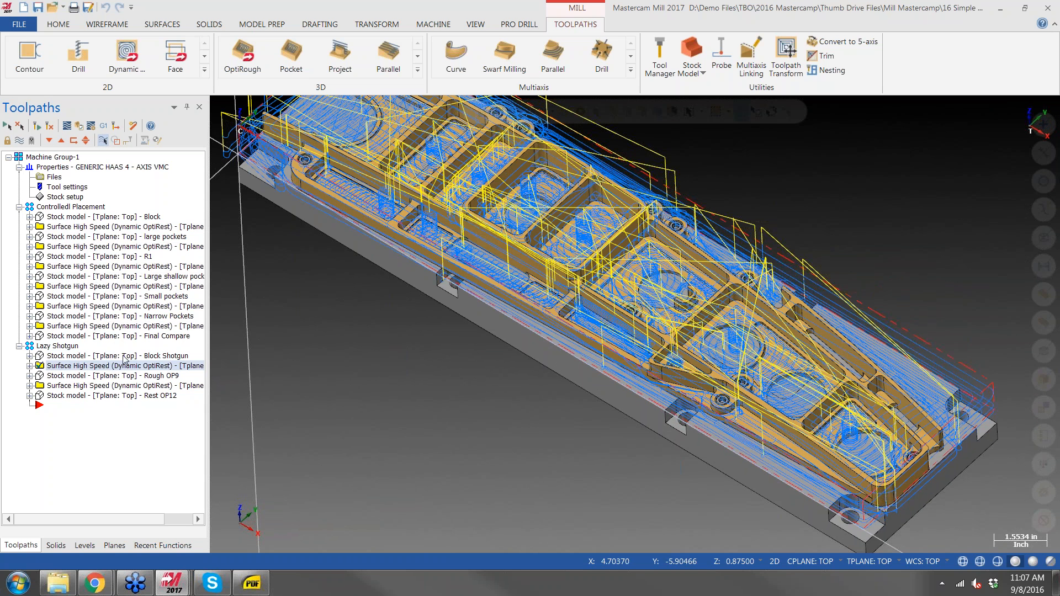
# Display the Rough OP9 stock model and examine the remaining material closely around the hook-shaped post
pyautogui.click(72, 376)
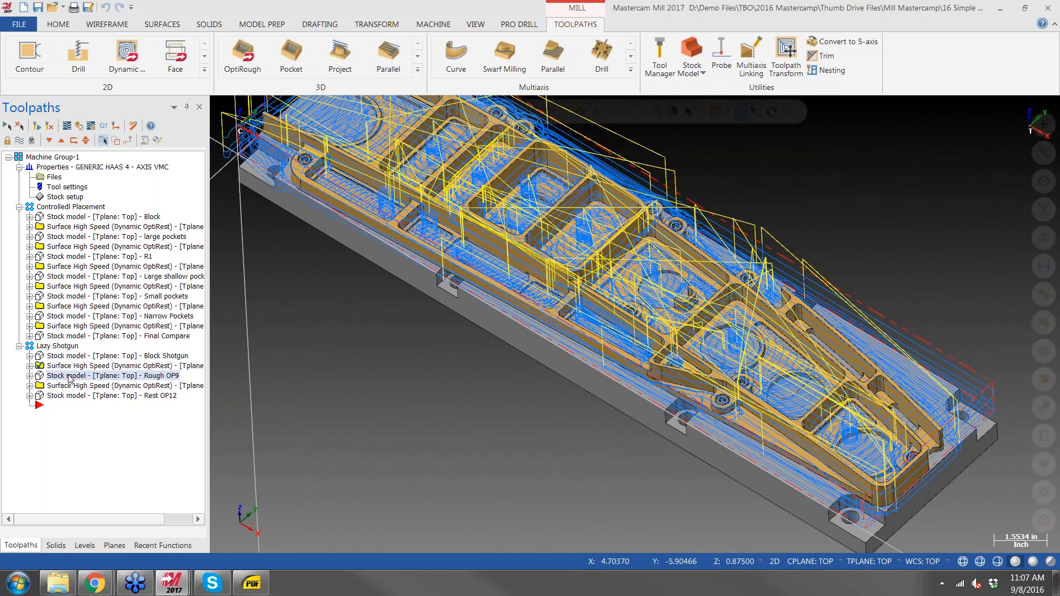
pyautogui.moveTo(583, 304)
pyautogui.mouseDown(button='middle')
pyautogui.moveTo(602, 265)
pyautogui.moveTo(669, 297)
pyautogui.moveTo(607, 322)
pyautogui.mouseUp(button='middle')
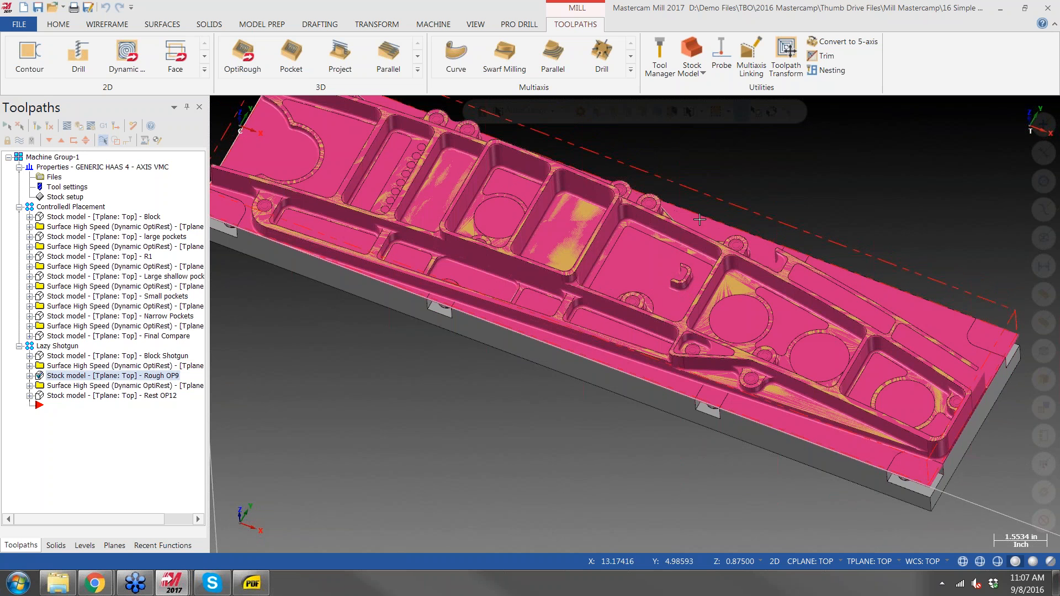
pyautogui.scroll(3, 728, 261)
pyautogui.scroll(6, 727, 260)
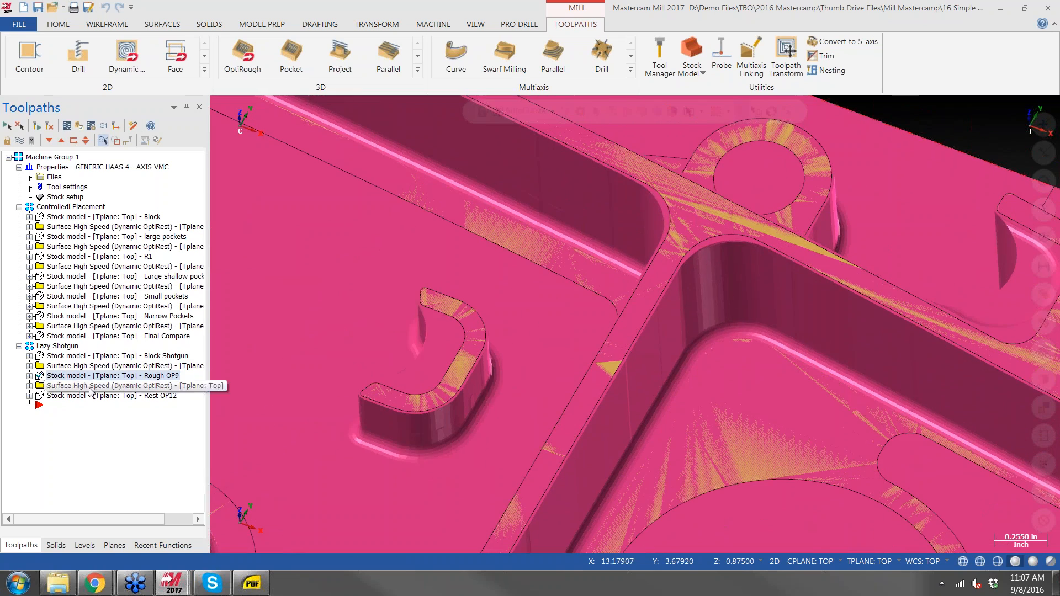
# Examine the second Dynamic OptiRest toolpath in the Lazy Shotgun group along the wing rib
pyautogui.click(111, 385)
pyautogui.scroll(-8, 354, 300)
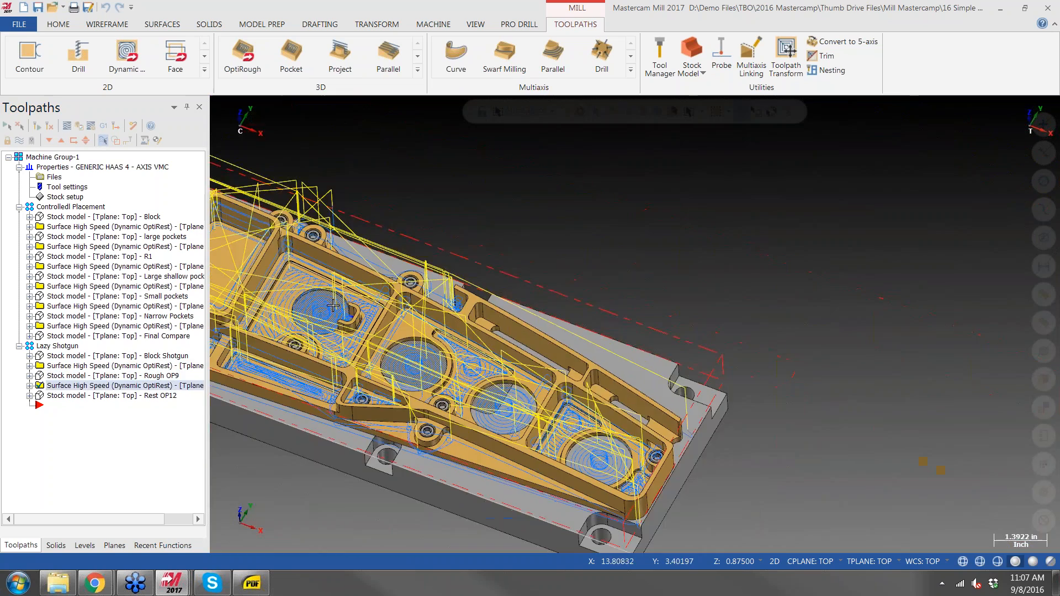
pyautogui.keyDown('shift'); pyautogui.moveTo(351, 301); pyautogui.dragTo(489, 276, button='middle'); pyautogui.keyUp('shift')
pyautogui.moveTo(356, 331); pyautogui.dragTo(482, 305, button='middle')
pyautogui.moveTo(387, 290); pyautogui.dragTo(657, 386, button='middle')
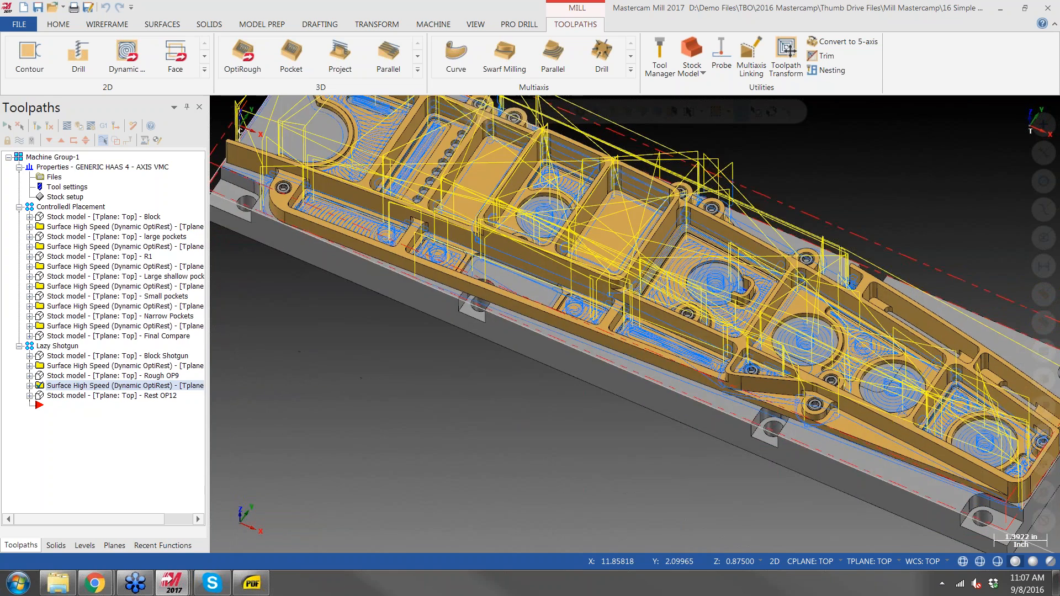
# Show the Rest OP12 stock model and review its Stock Definition, Source Operations and Stock Compare settings
pyautogui.click(38, 395)
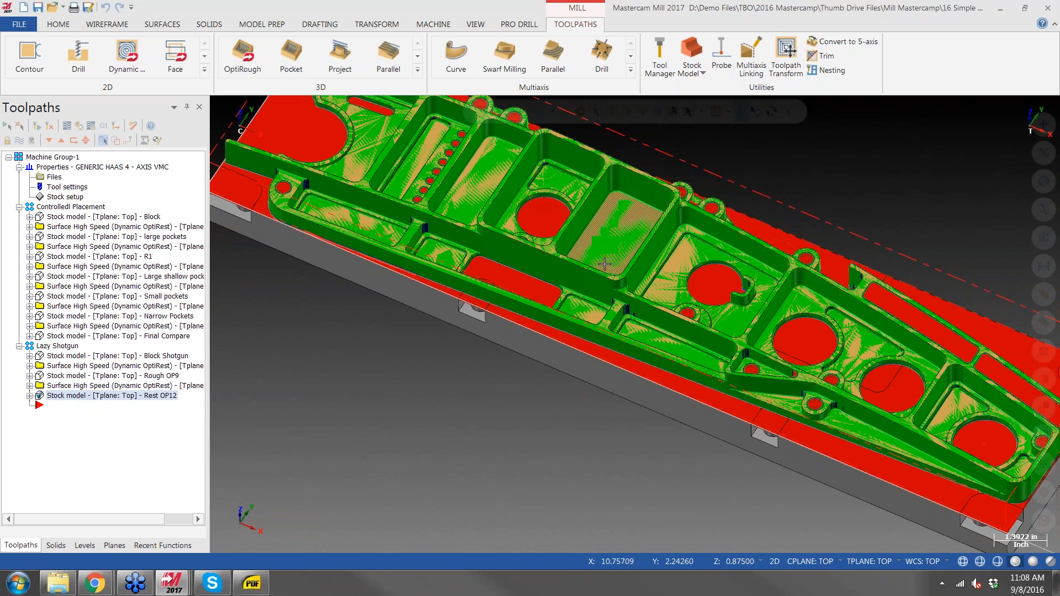
pyautogui.click(29, 395)
pyautogui.click(71, 407)
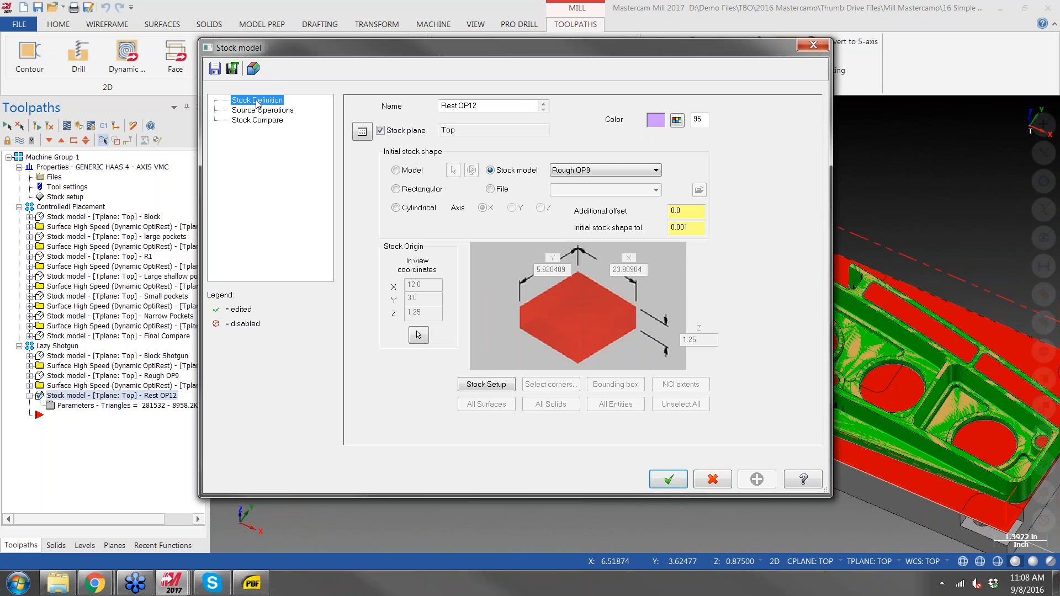
pyautogui.moveTo(303, 47); pyautogui.dragTo(336, 103)
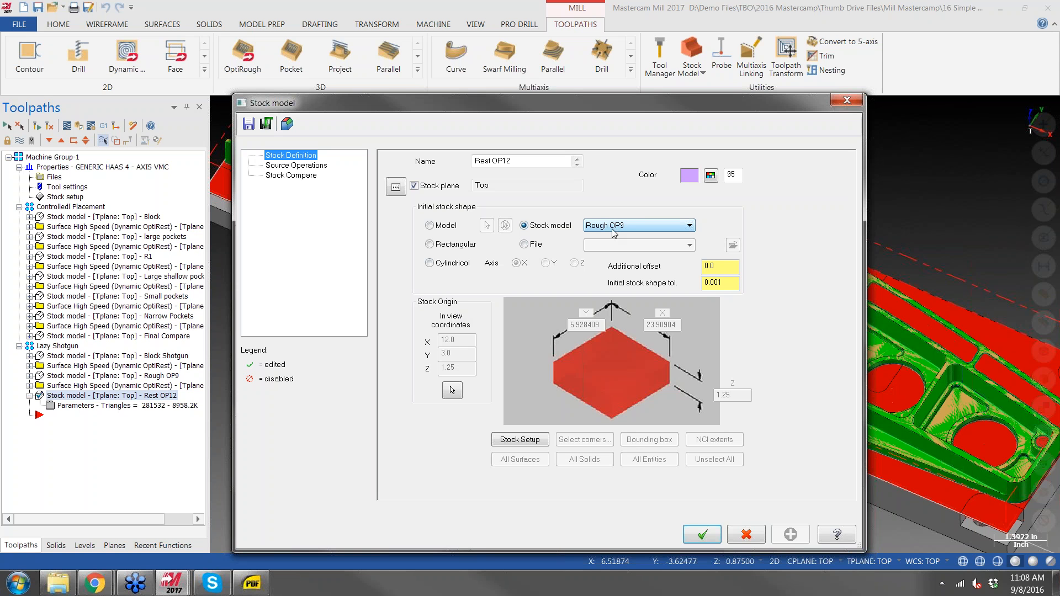
pyautogui.click(309, 166)
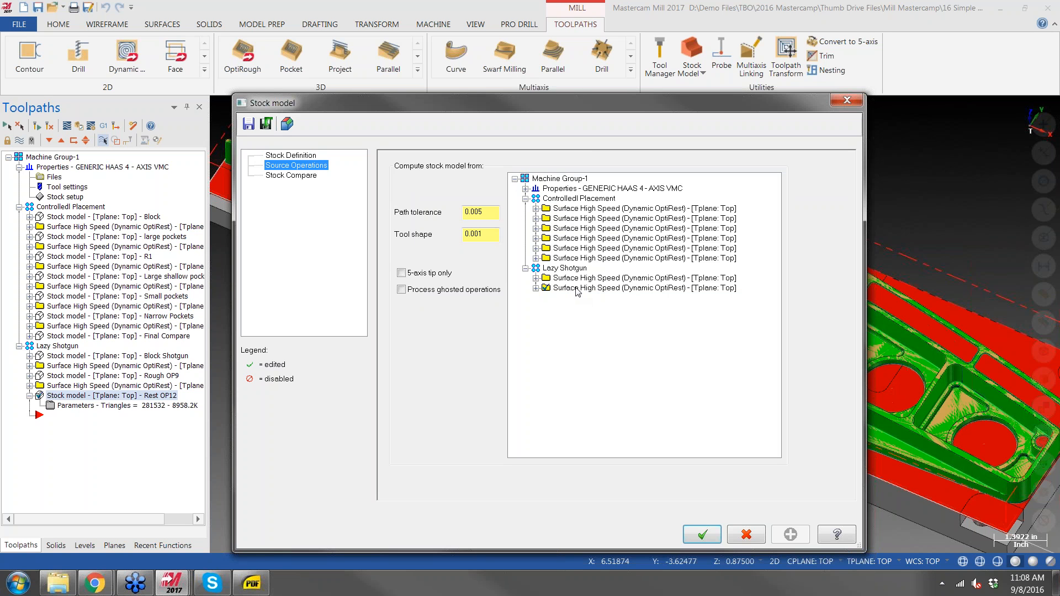
pyautogui.click(291, 176)
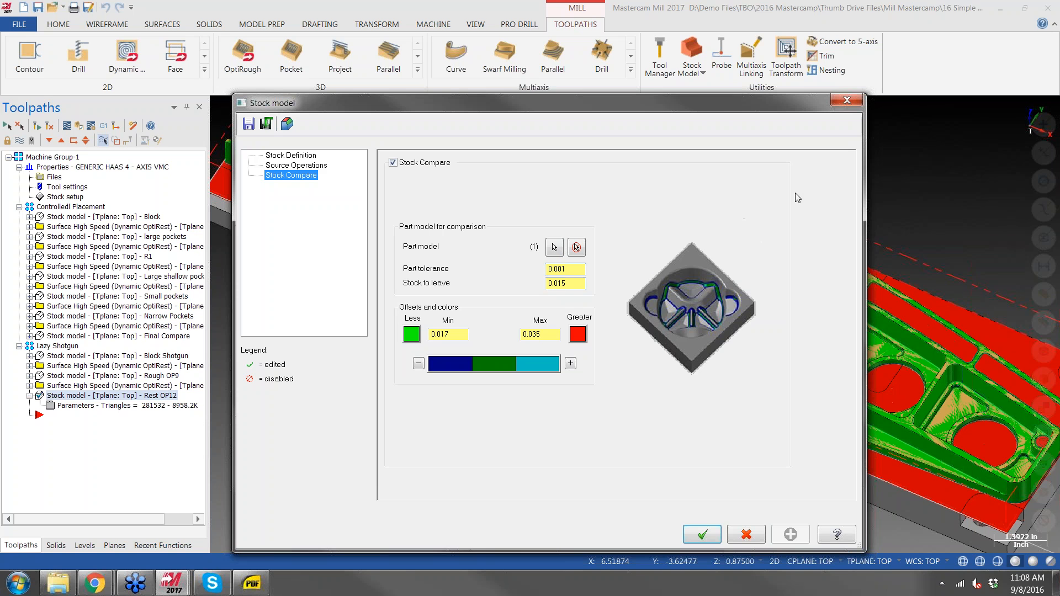
pyautogui.click(843, 103)
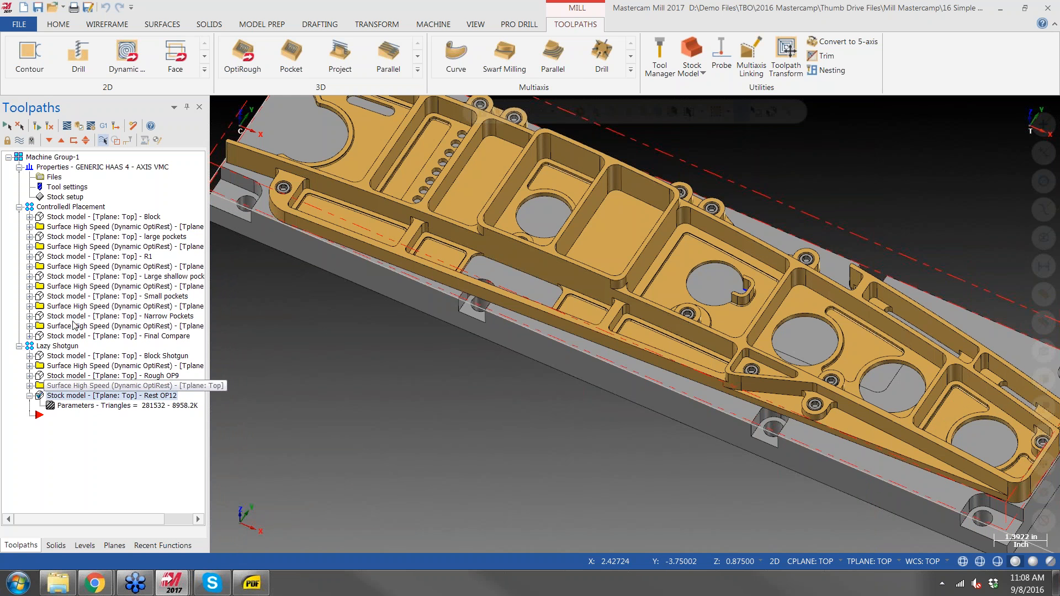
# Turn the Rest OP12 stock model display back on and inspect its comparison colours across the wing rib
pyautogui.click(20, 141)
pyautogui.moveTo(697, 266); pyautogui.dragTo(681, 308, button='middle')
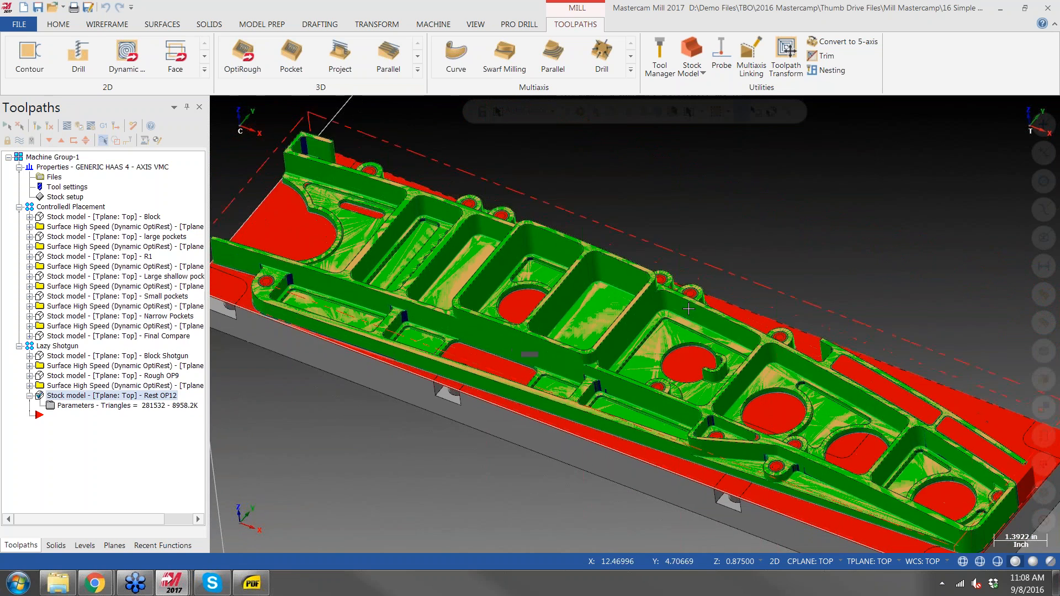
pyautogui.moveTo(685, 365); pyautogui.dragTo(676, 333, button='middle')
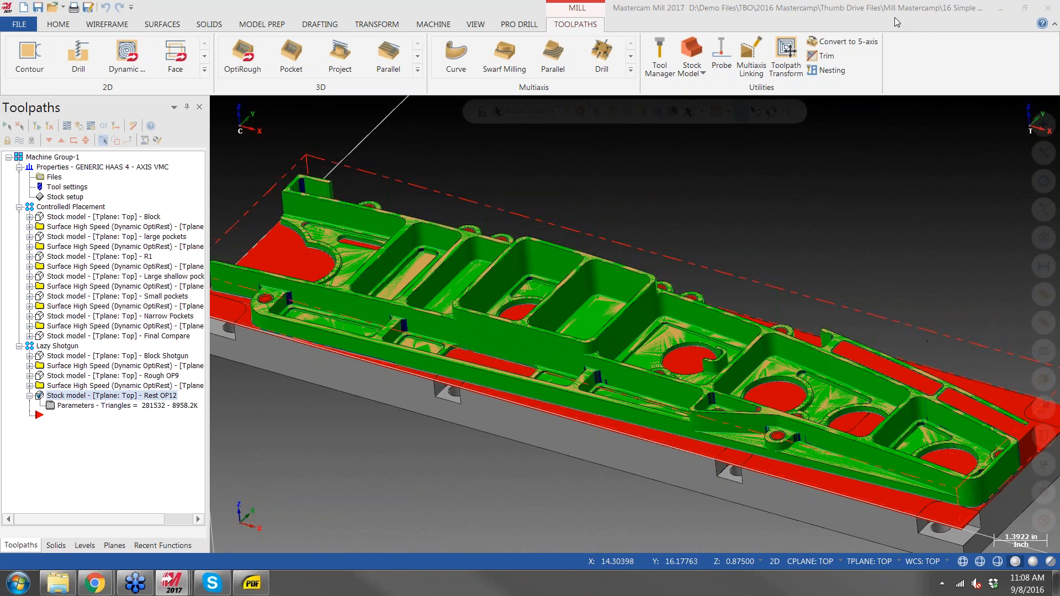
# Close the 16 Simple part's Mastercam window and switch to the window with the Dynamic Presentation sample part
pyautogui.click(912, 18)
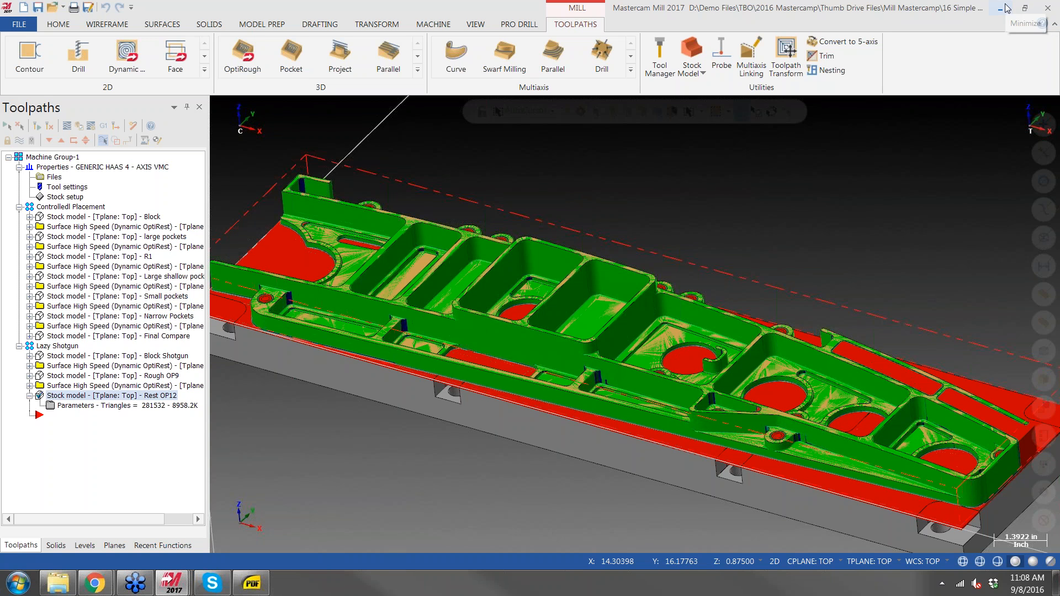
pyautogui.click(1047, 8)
pyautogui.click(558, 319)
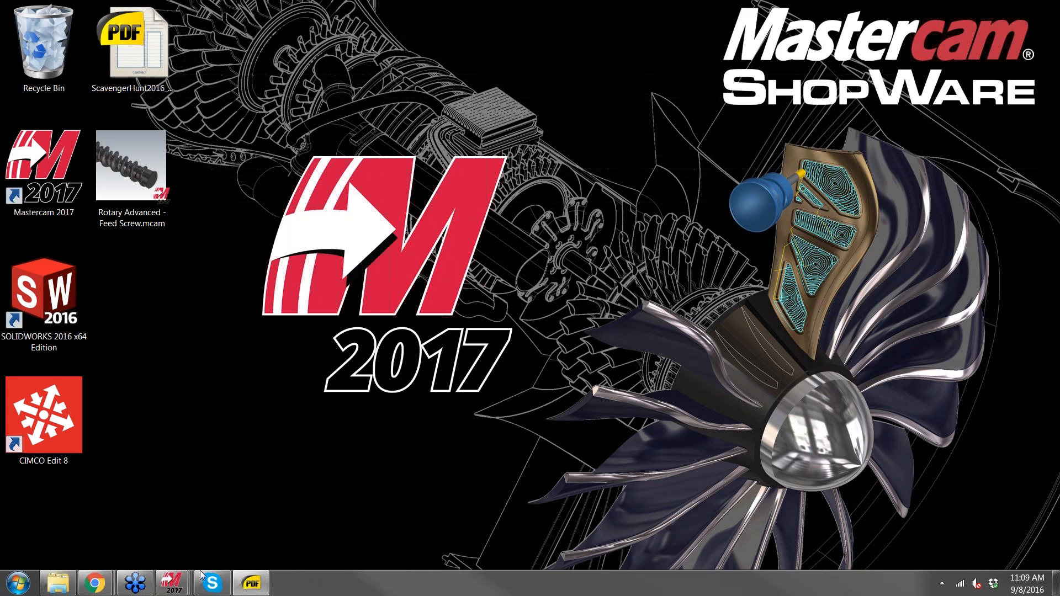
pyautogui.moveTo(173, 583)
pyautogui.click(376, 513)
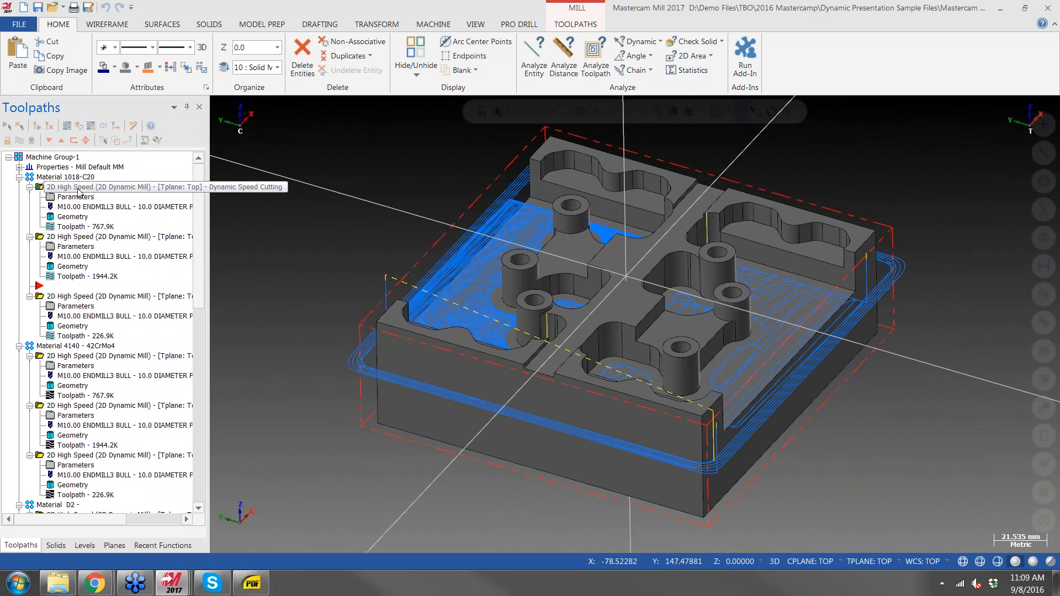
# Restrict the display to the selected operation and show the second 2D Dynamic Mill toolpath under Material 1018-C20
pyautogui.click(103, 141)
pyautogui.click(74, 235)
pyautogui.moveTo(490, 310)
pyautogui.keyDown('ctrl'); pyautogui.mouseDown(button='middle')
pyautogui.moveTo(526, 351)
pyautogui.moveTo(509, 340)
pyautogui.moveTo(652, 296)
pyautogui.moveTo(673, 339)
pyautogui.moveTo(718, 356)
pyautogui.mouseUp(button='middle'); pyautogui.keyUp('ctrl')
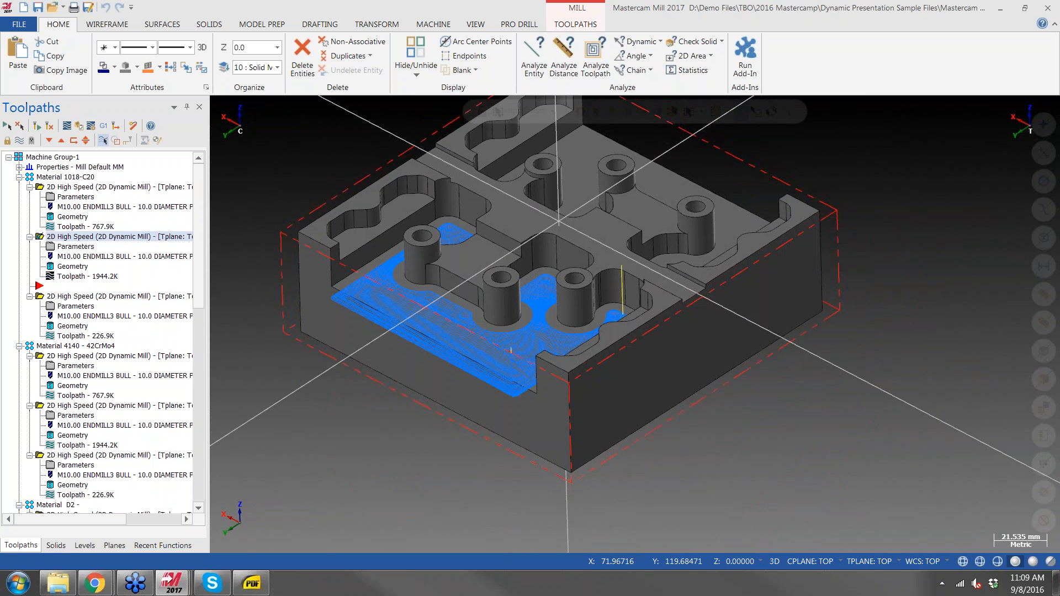
# Review the stepover, gap size and depth in the second Dynamic Mill operation's Cut Parameters and Linking Parameters
pyautogui.click(63, 249)
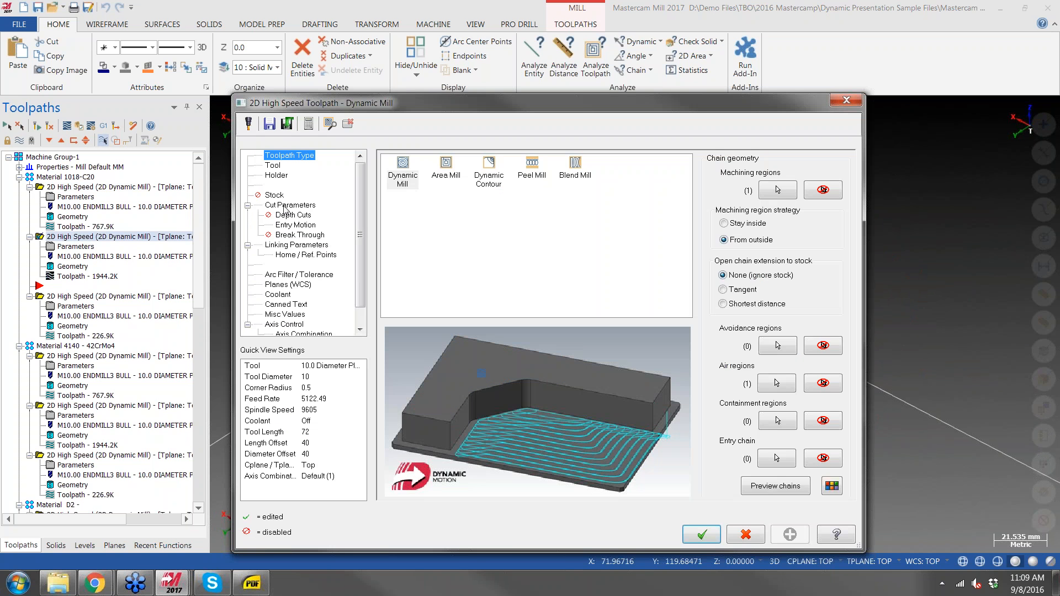
pyautogui.click(284, 205)
pyautogui.doubleClick(487, 284)
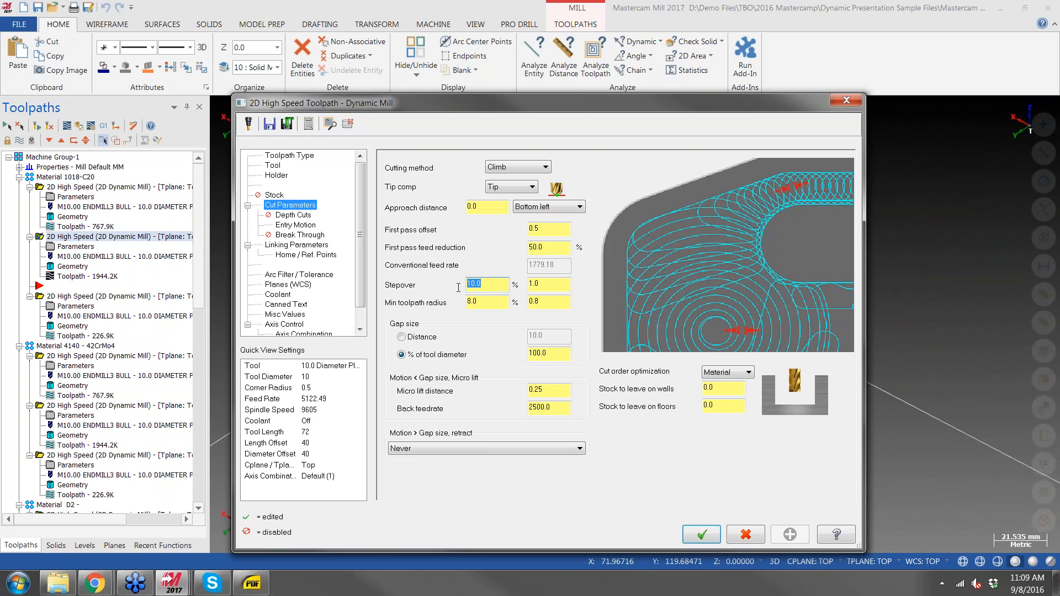
pyautogui.click(552, 354)
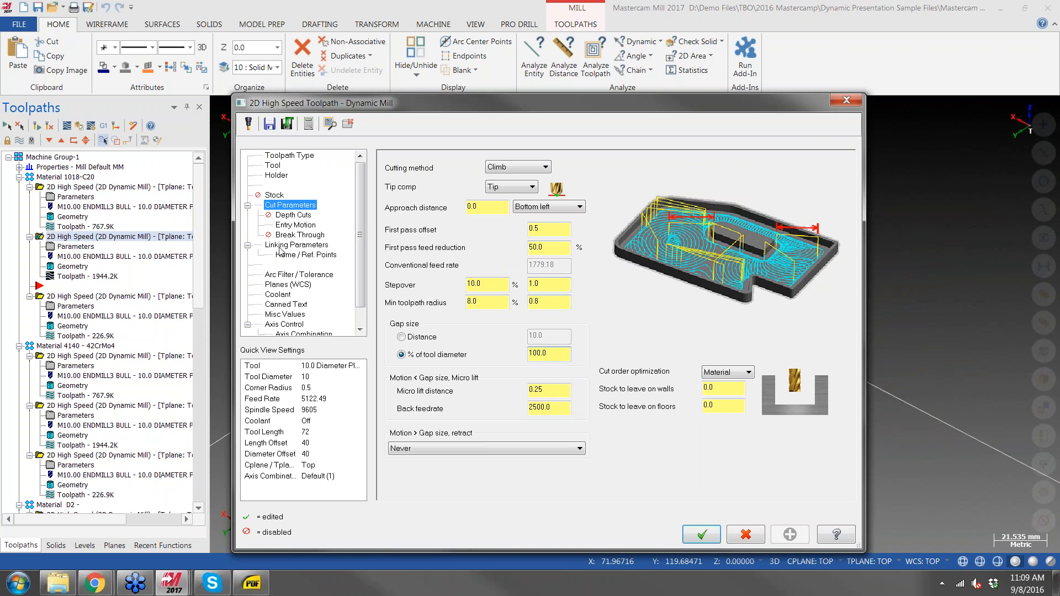
pyautogui.click(296, 246)
pyautogui.doubleClick(714, 426)
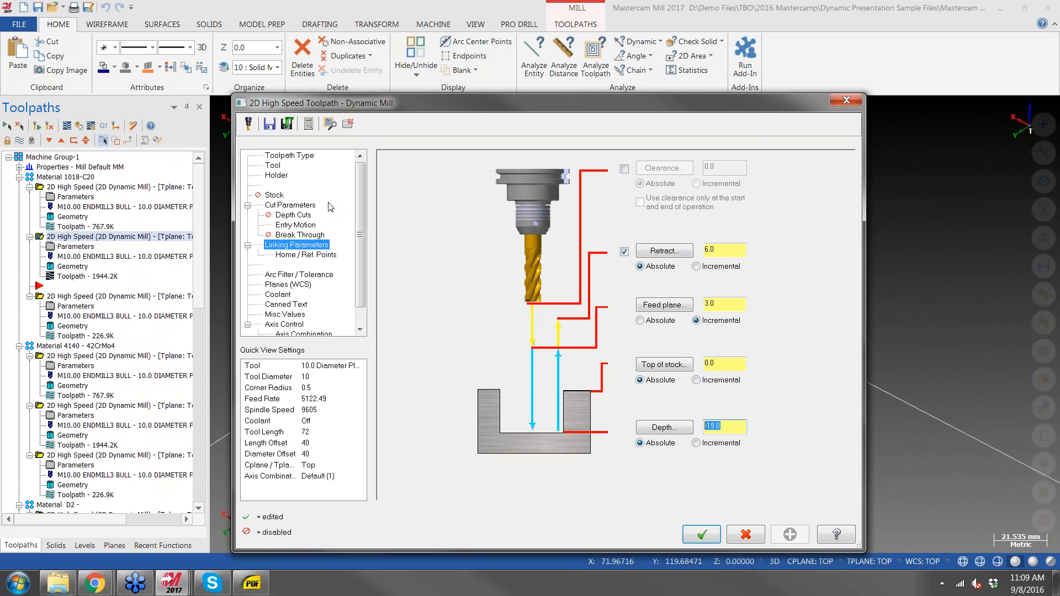
pyautogui.click(846, 100)
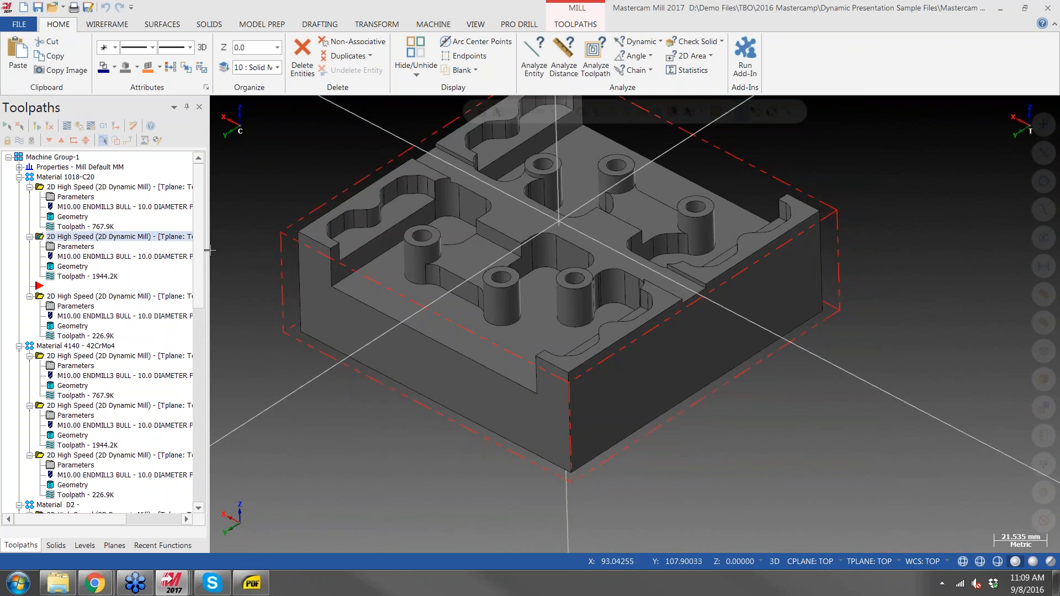
# Widen the Toolpaths manager just enough to show the full operation and tool names
pyautogui.moveTo(208, 254); pyautogui.dragTo(418, 254)
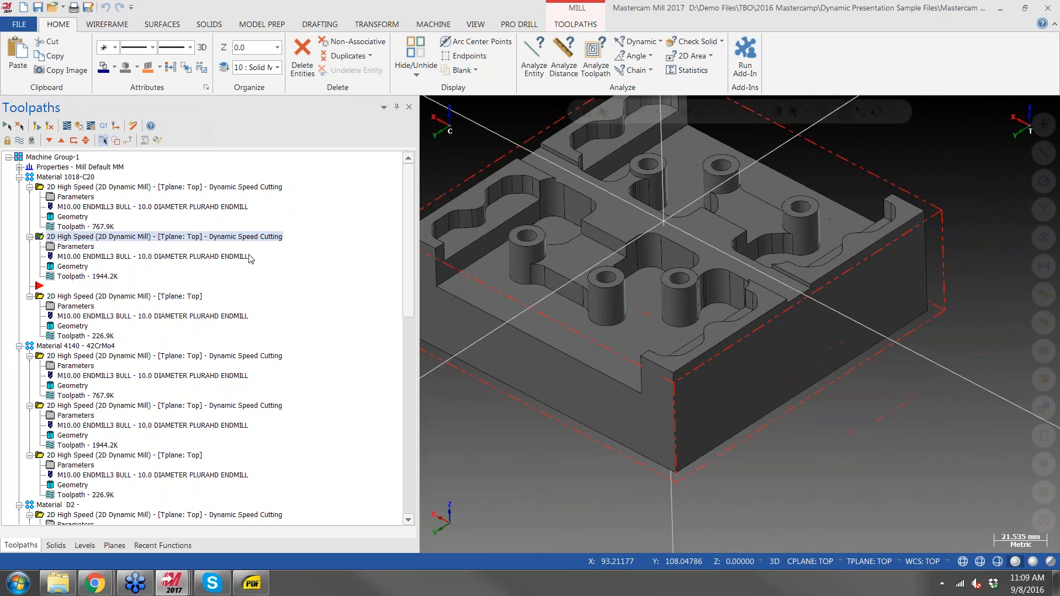
pyautogui.click(420, 248)
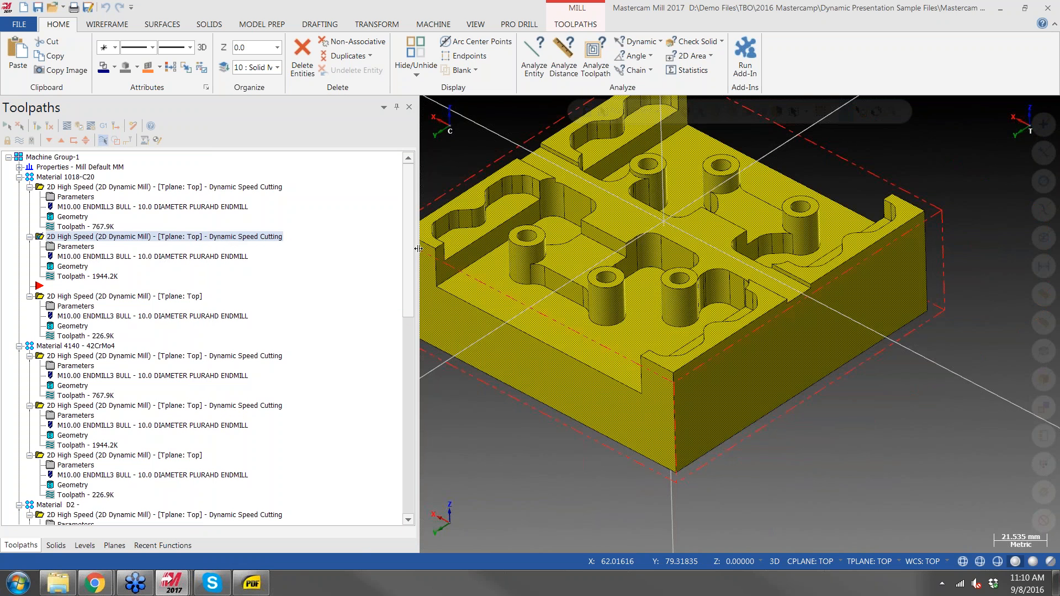
pyautogui.click(433, 165)
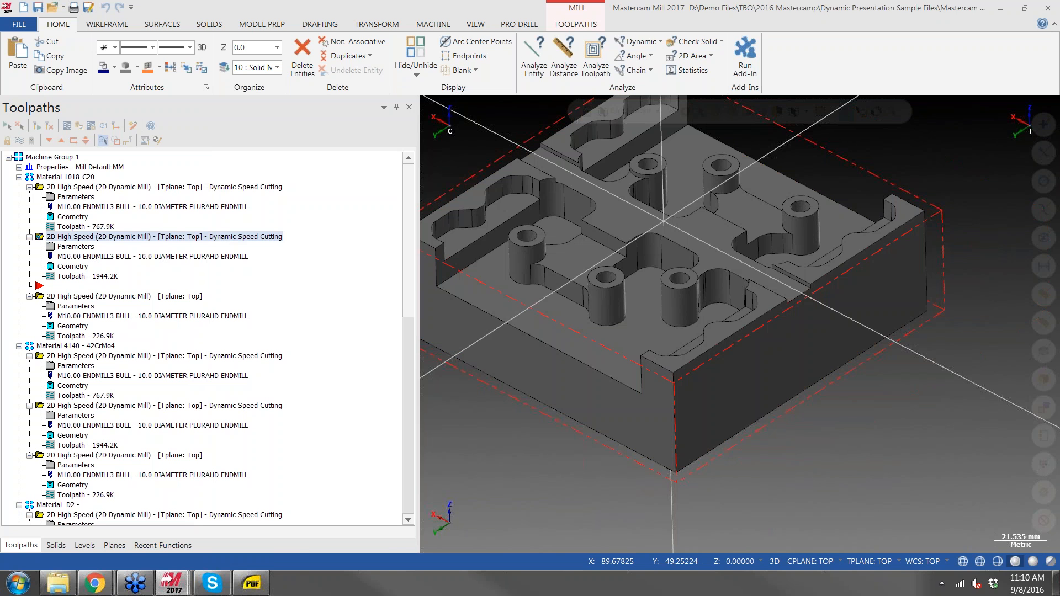
pyautogui.moveTo(418, 193); pyautogui.dragTo(301, 195)
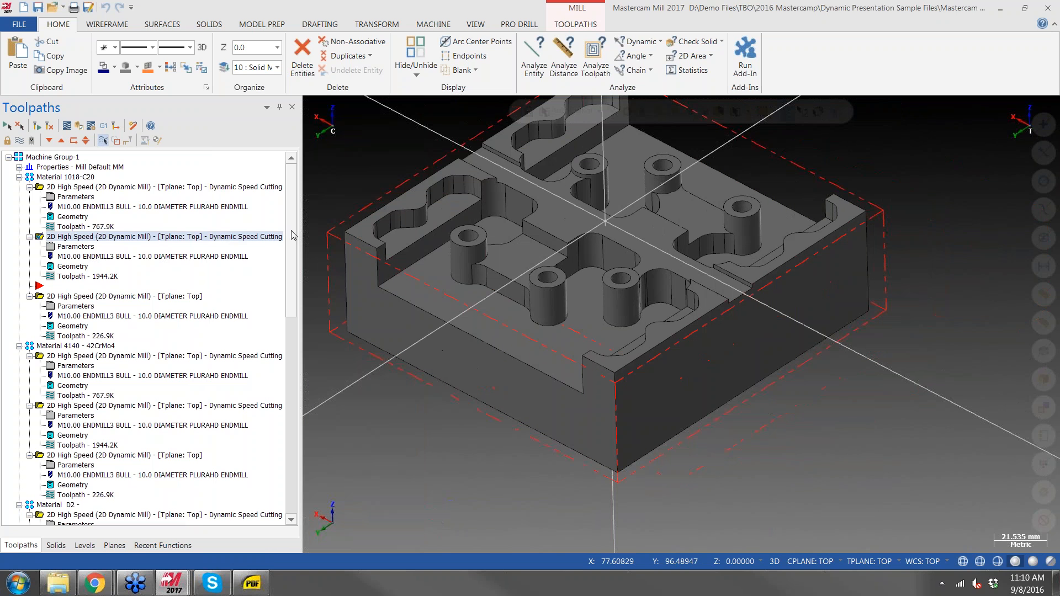
# Backplot the second 2D Dynamic Mill operation under Material 1018-C20 and check its cycle time and path length
pyautogui.click(78, 276)
pyautogui.click(26, 161)
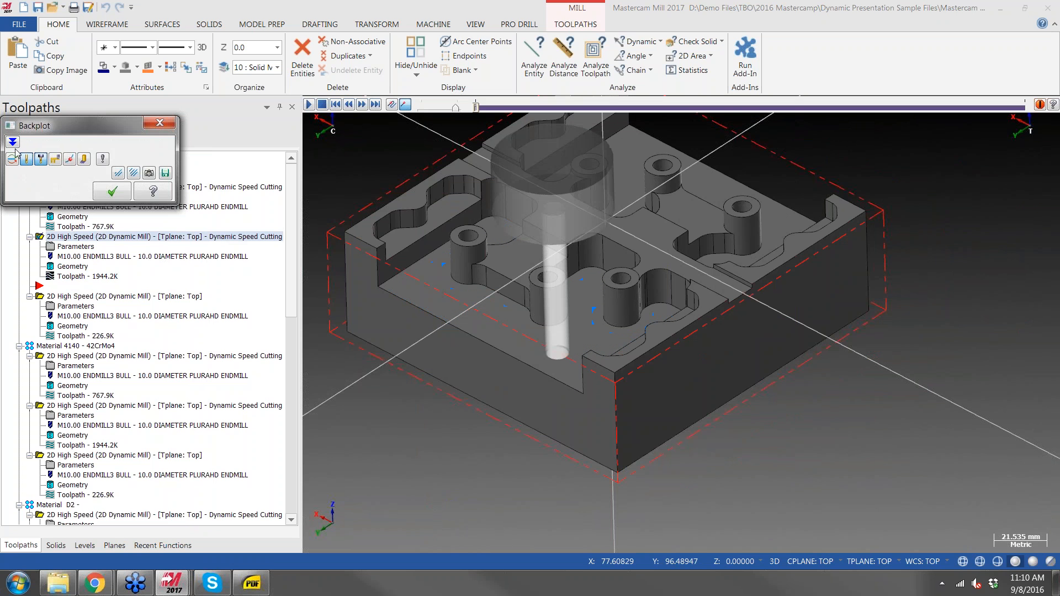
pyautogui.click(12, 143)
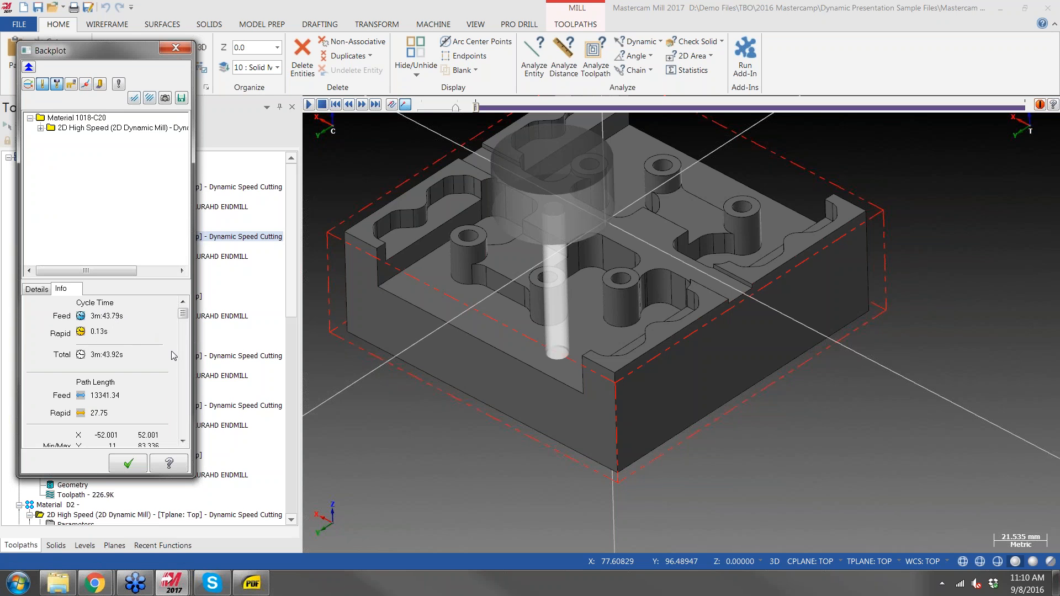
pyautogui.click(176, 47)
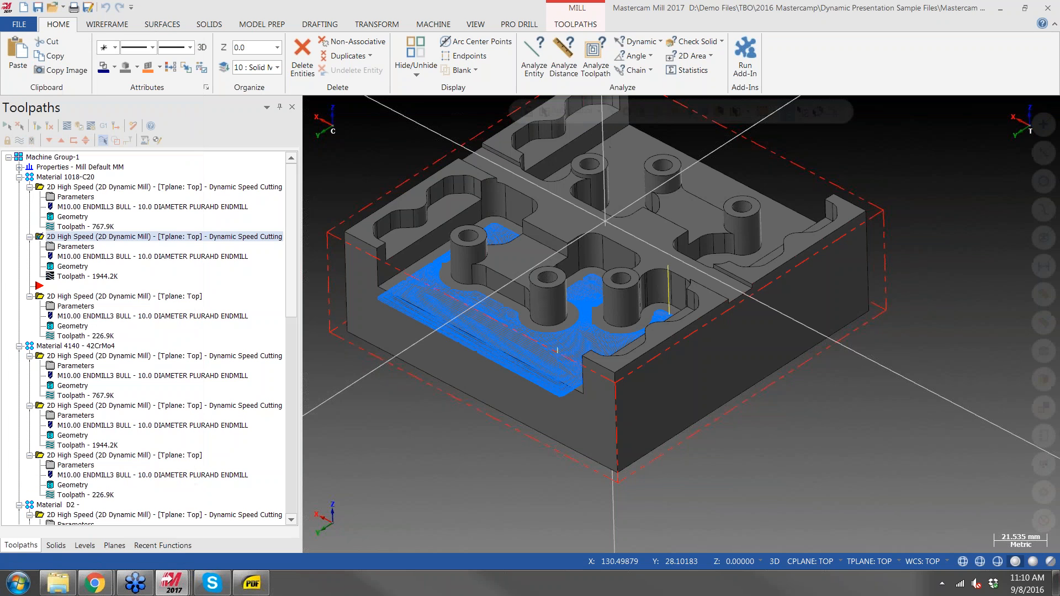
# Play the backplot simulation of the second Material 1018-C20 operation to watch its tool motion
pyautogui.click(67, 126)
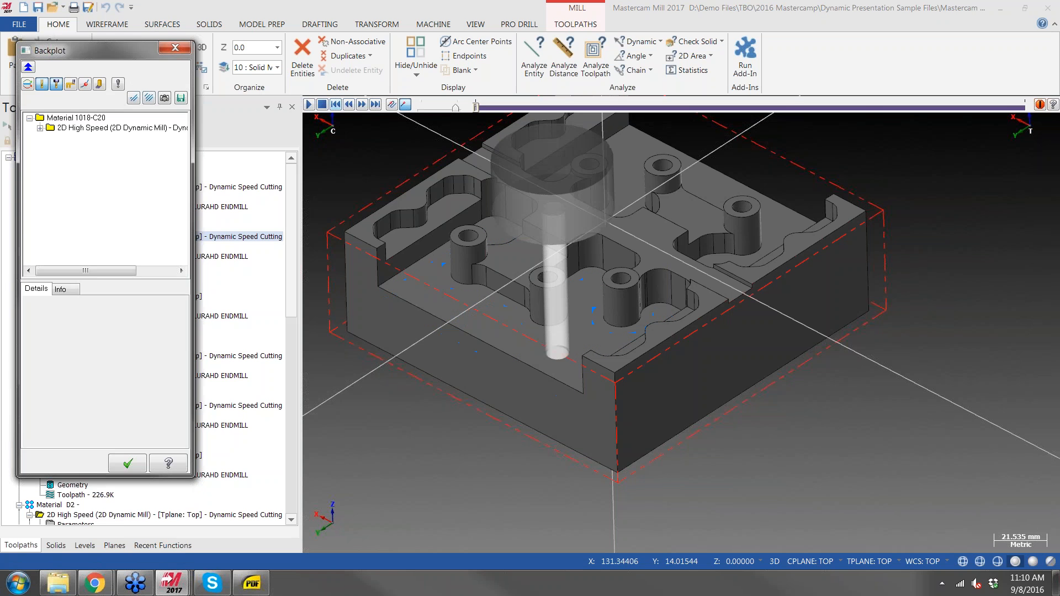
pyautogui.click(311, 105)
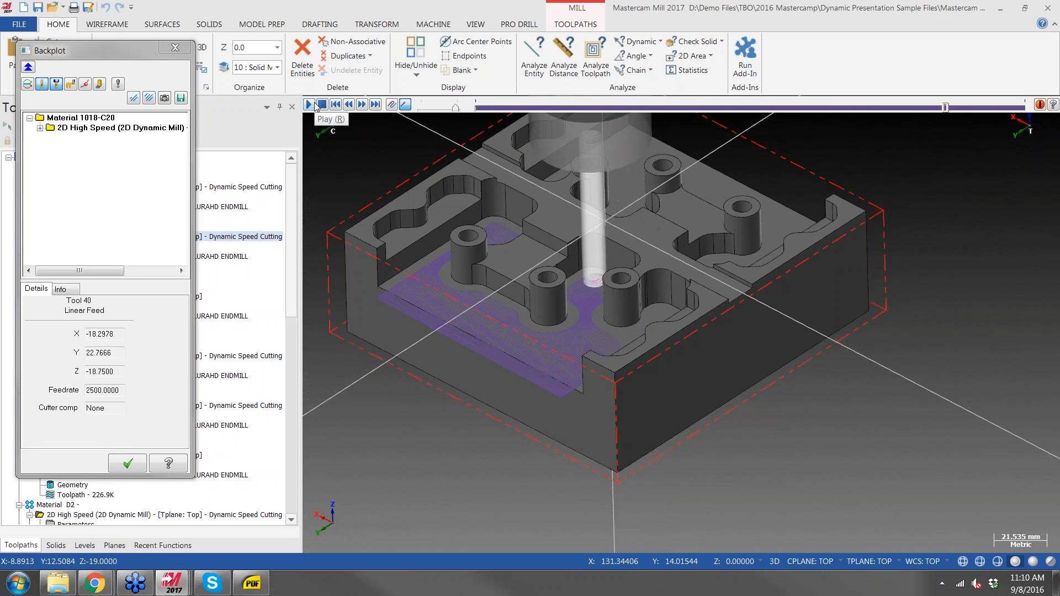
pyautogui.click(175, 47)
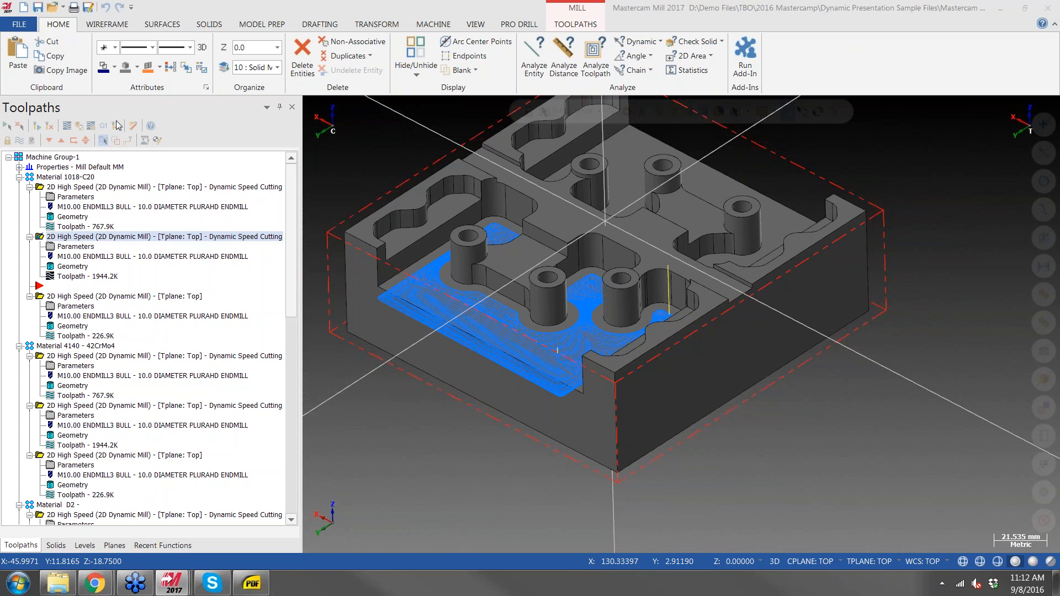
# Switch to Chrome to view Sandvik Coromant's CoroMill Plura page, and return to the Mastercam part
pyautogui.moveTo(91, 585)
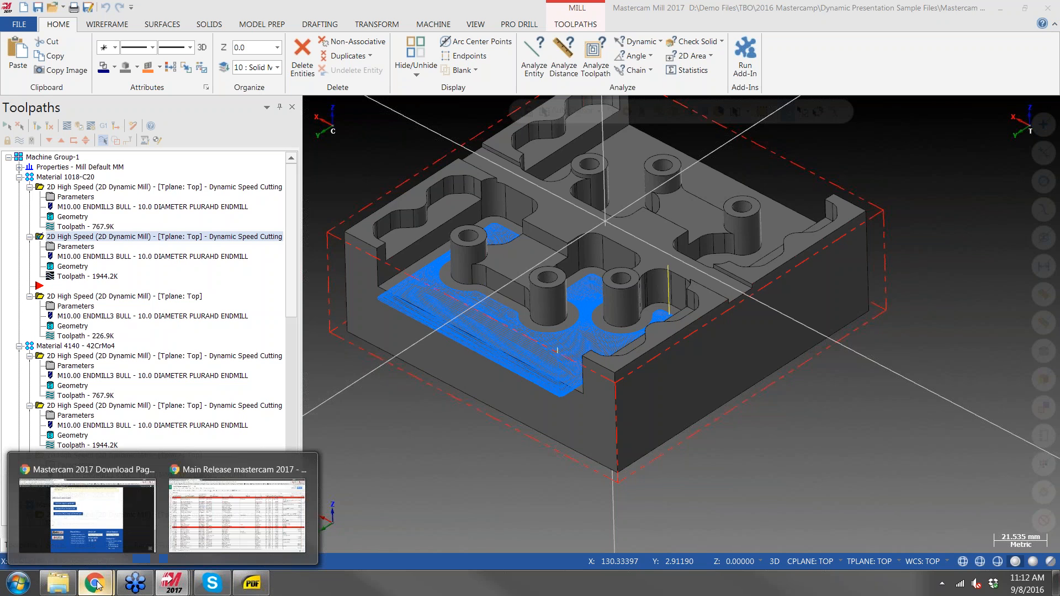
pyautogui.click(124, 528)
pyautogui.click(183, 6)
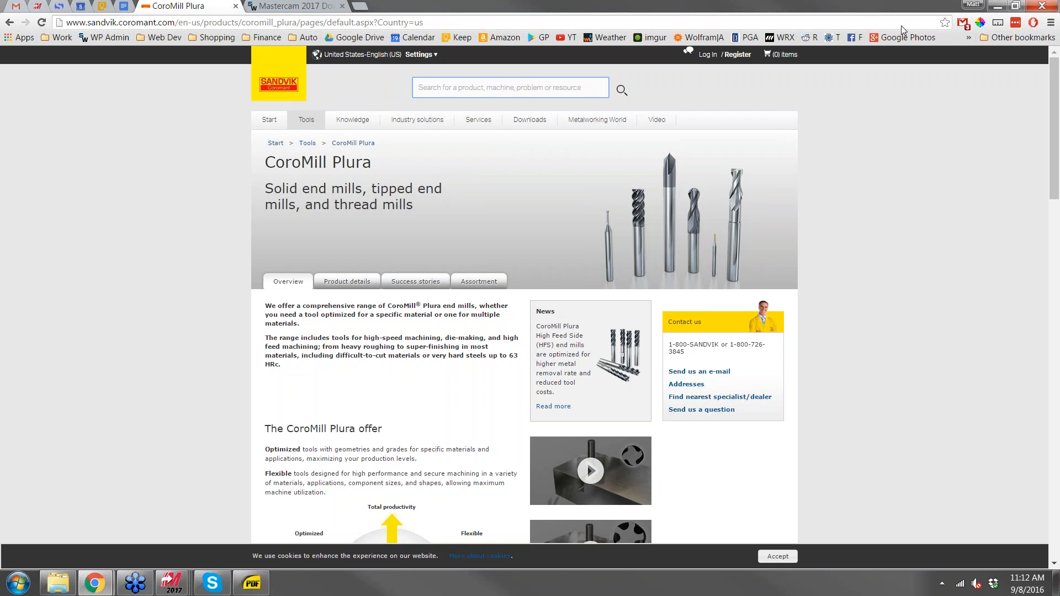
pyautogui.click(998, 7)
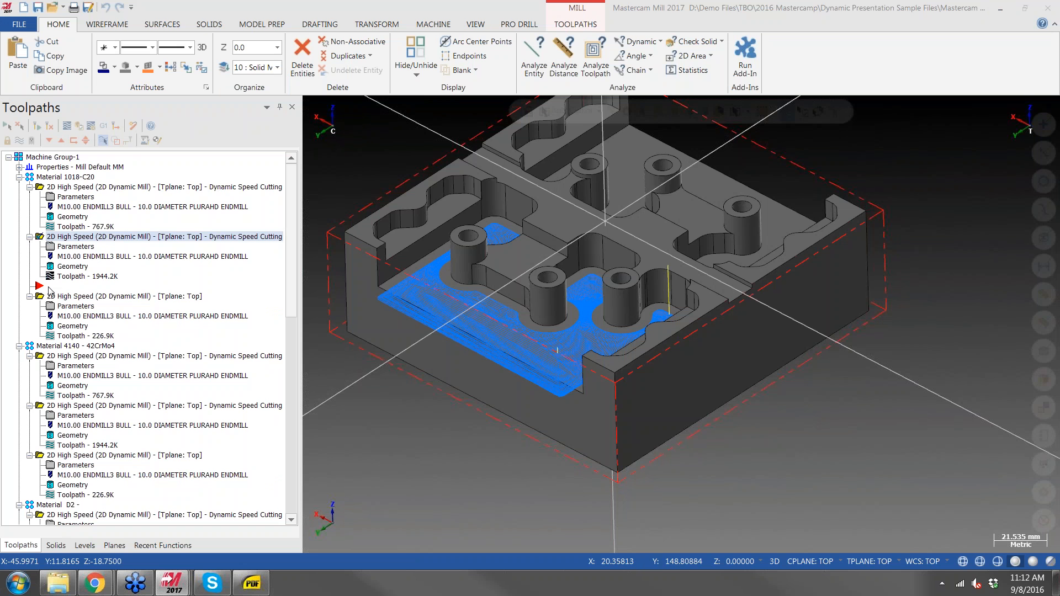
# Show the third 2D Dynamic Mill toolpath under Material 1018-C20 and review its stepover in the Cut Parameters
pyautogui.click(65, 298)
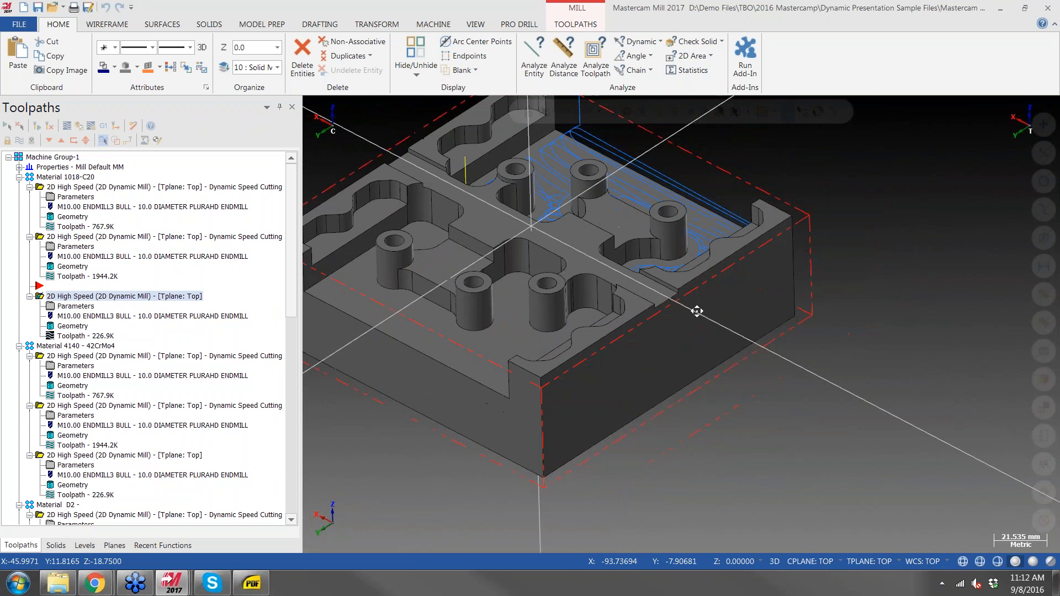
pyautogui.moveTo(733, 383)
pyautogui.mouseDown(button='middle')
pyautogui.moveTo(580, 404)
pyautogui.moveTo(709, 369)
pyautogui.moveTo(703, 433)
pyautogui.moveTo(606, 404)
pyautogui.moveTo(647, 403)
pyautogui.moveTo(621, 408)
pyautogui.mouseUp(button='middle')
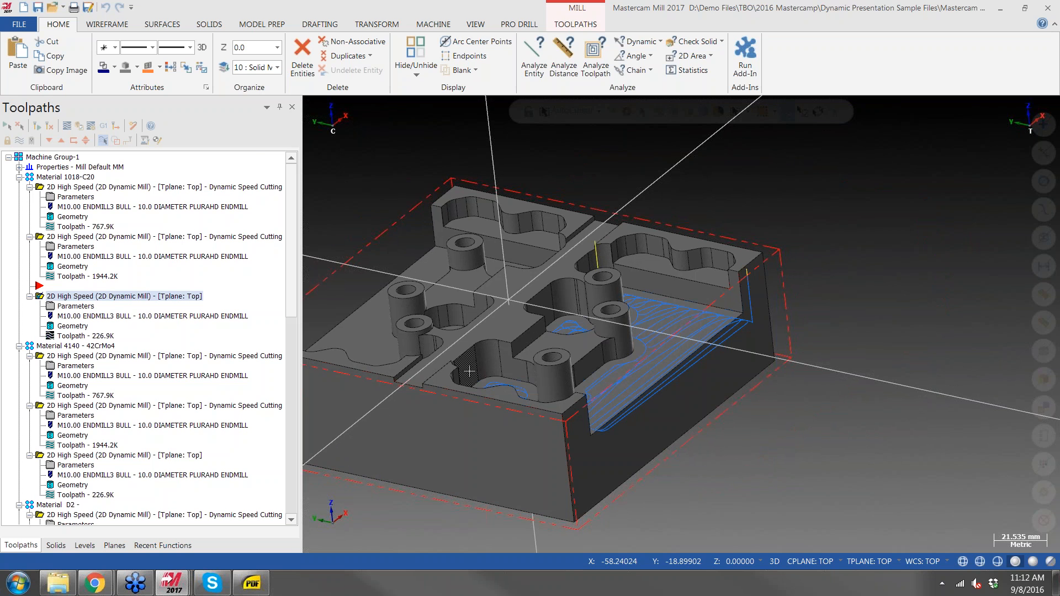
pyautogui.click(71, 307)
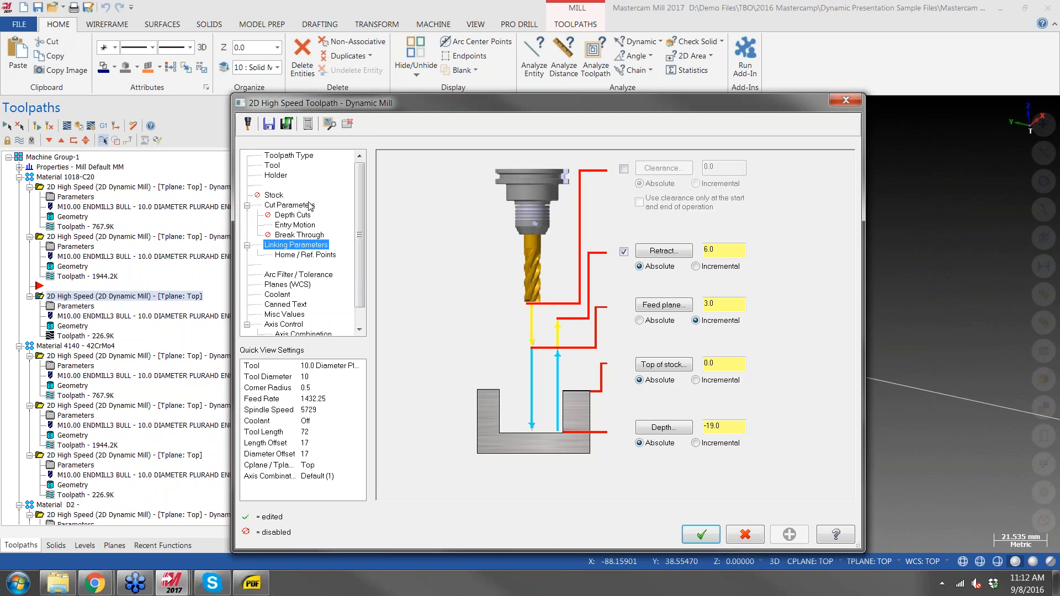
pyautogui.click(294, 209)
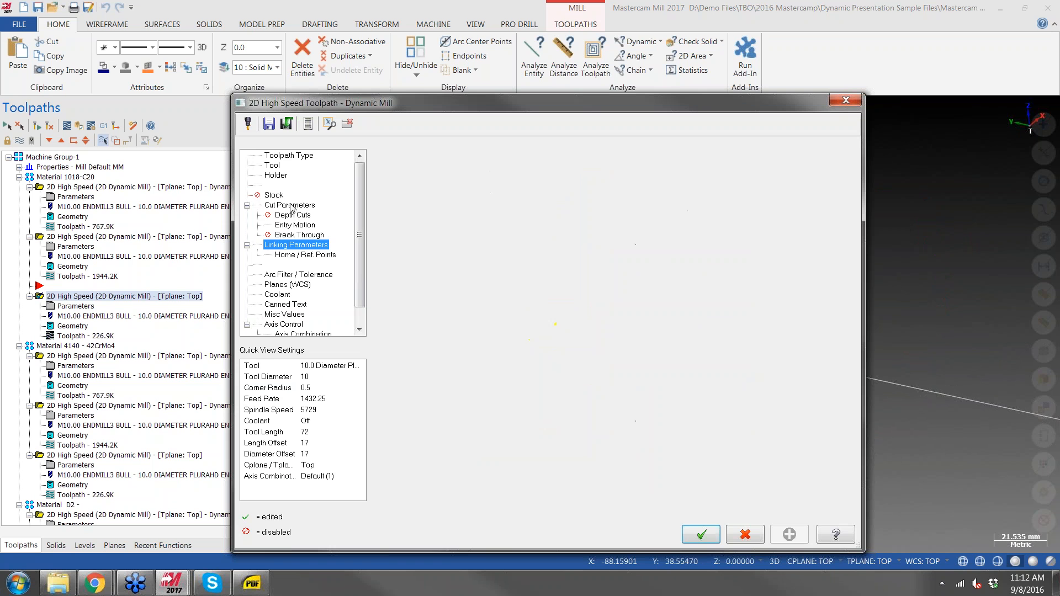
pyautogui.click(476, 282)
pyautogui.doubleClick(486, 284)
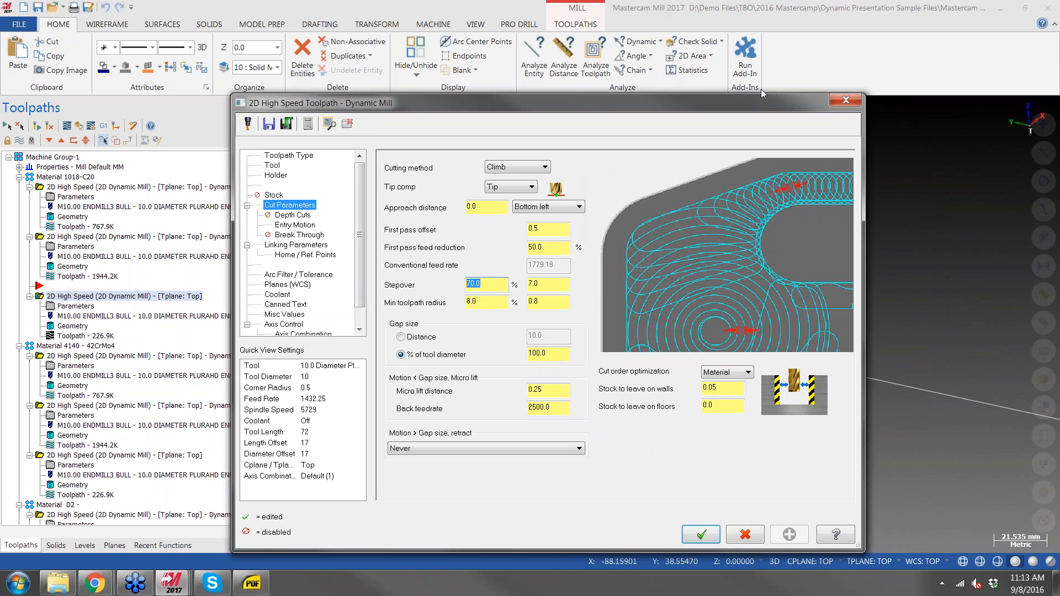
pyautogui.click(846, 102)
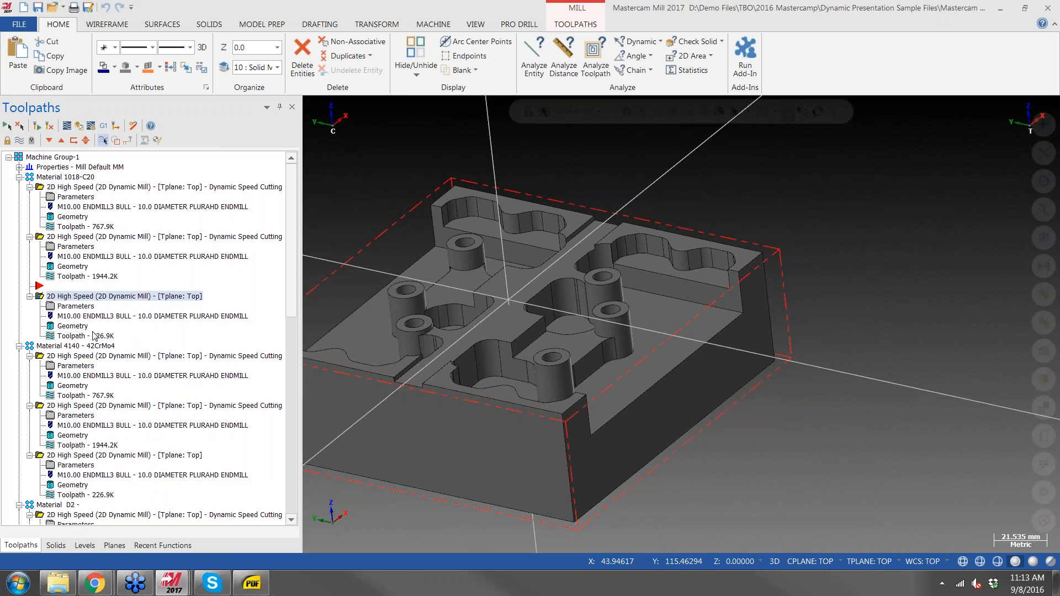
# Backplot the third 2D Dynamic Mill operation and check its cycle time and path length
pyautogui.click(67, 334)
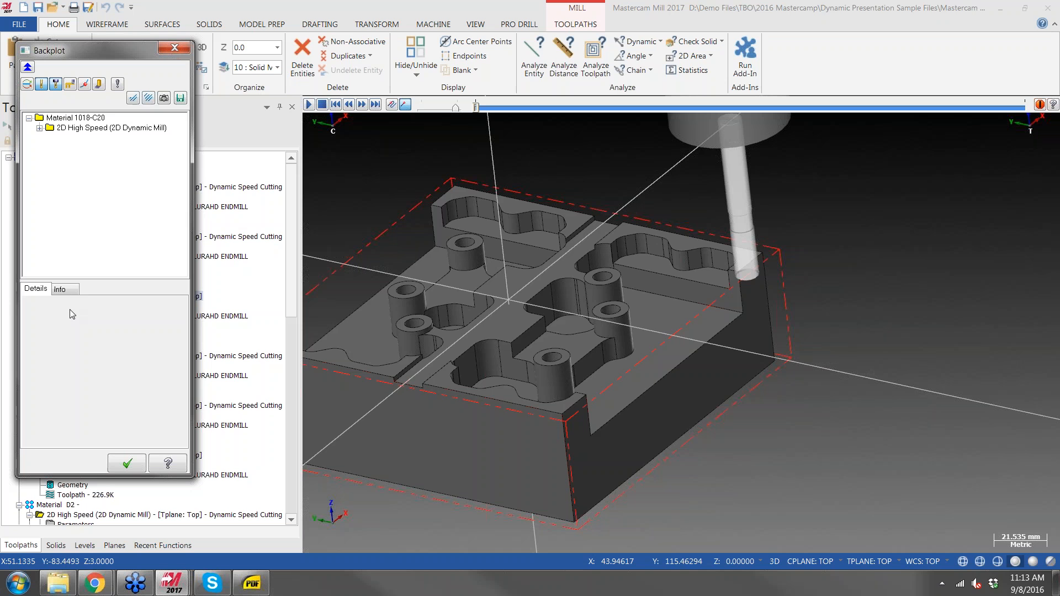
pyautogui.click(65, 290)
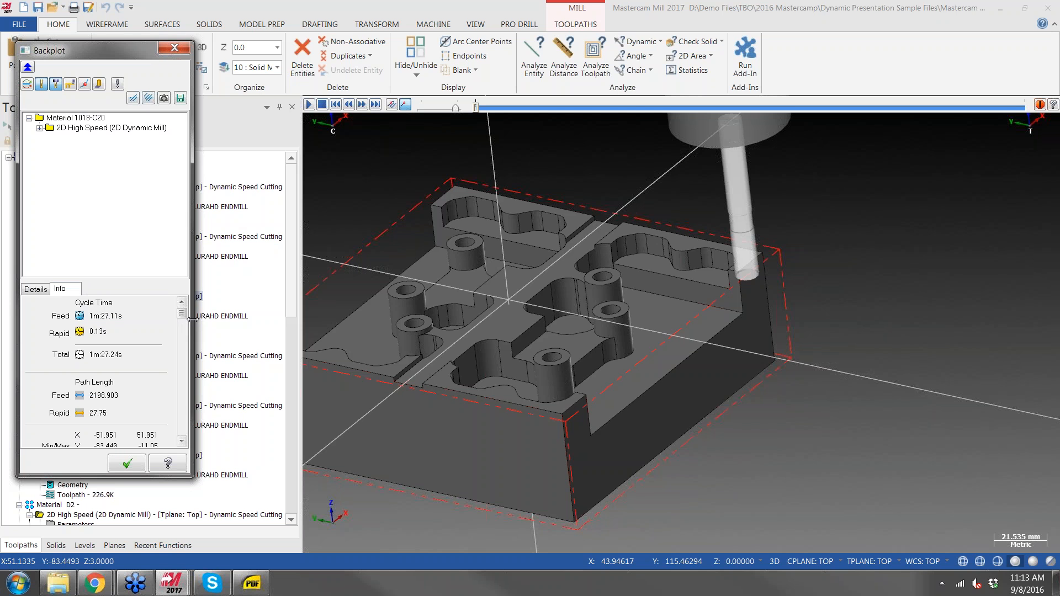
pyautogui.click(170, 50)
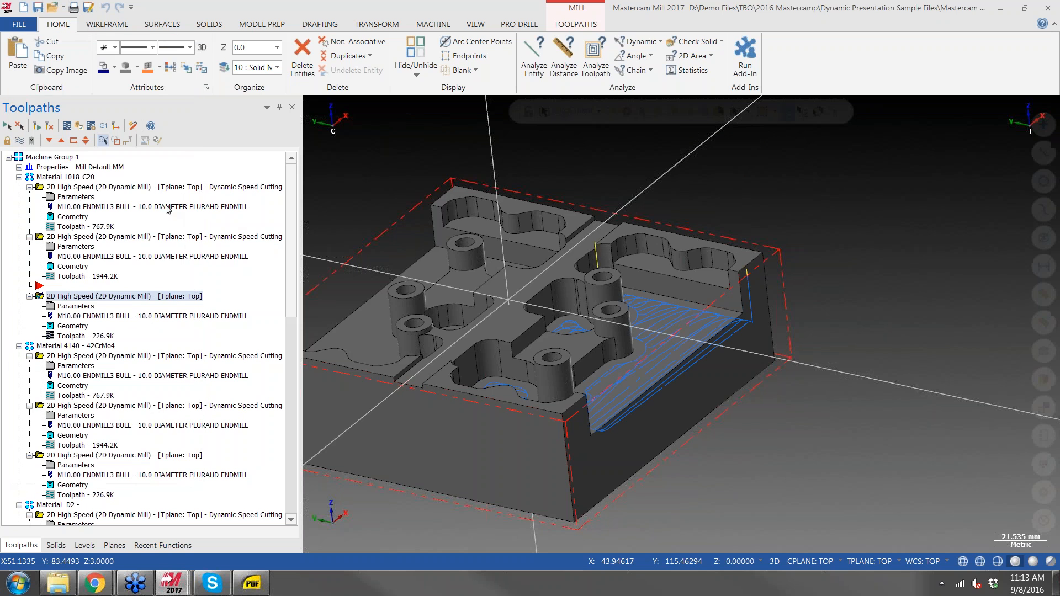
# Review the cut parameters and the tool's feed rate, spindle speed and RCTF setting in the second Dynamic Mill operation
pyautogui.click(73, 247)
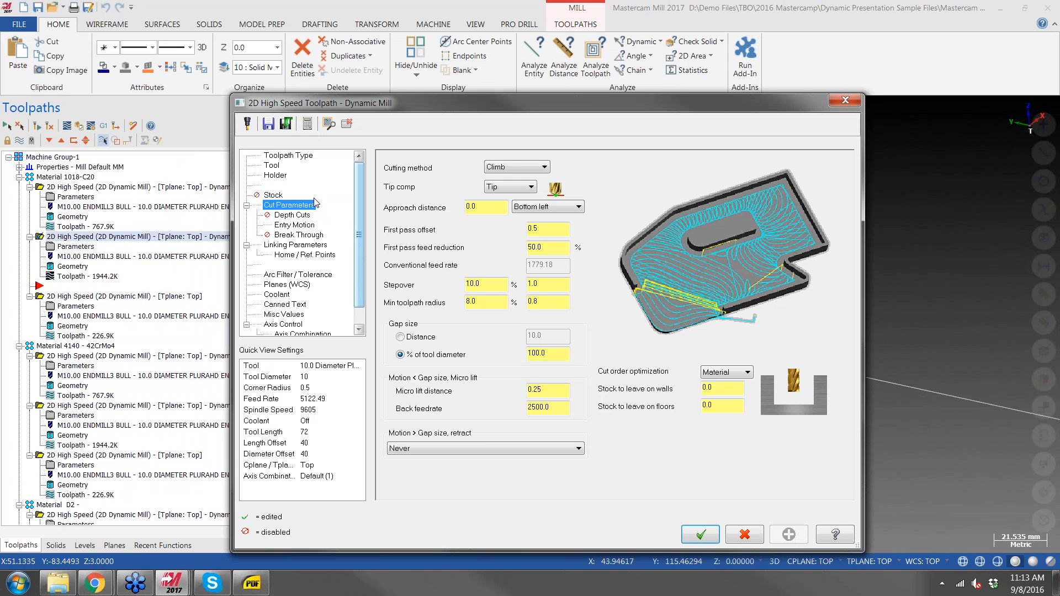
pyautogui.click(273, 165)
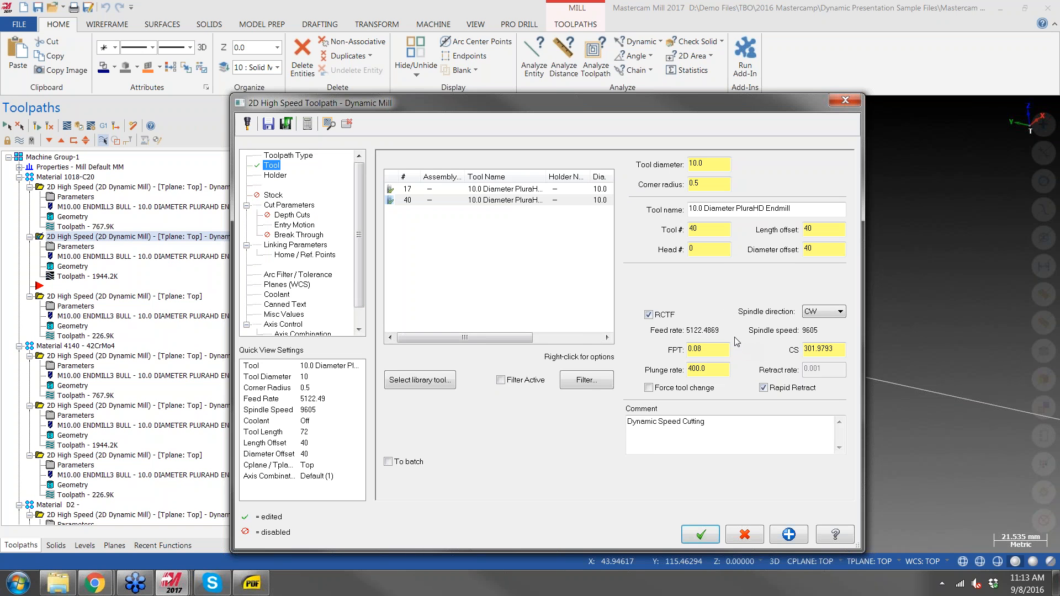
pyautogui.click(844, 100)
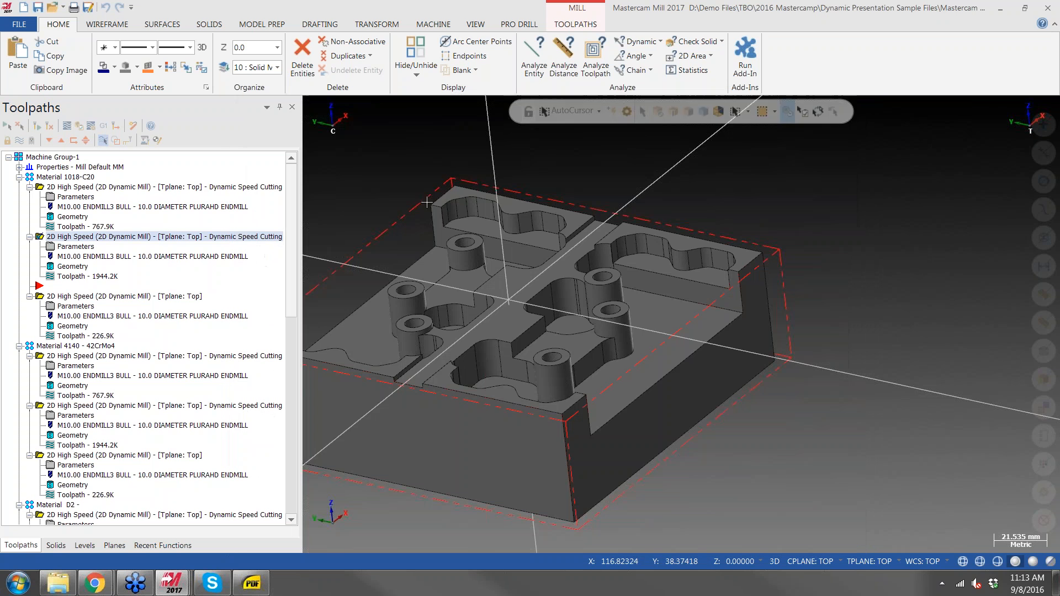
pyautogui.click(73, 297)
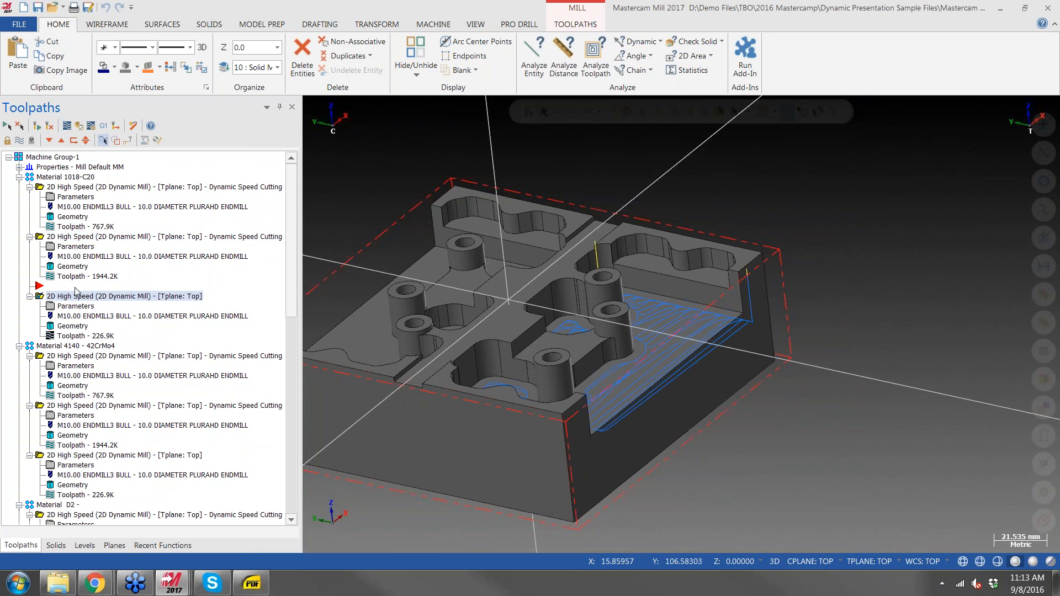
pyautogui.click(84, 238)
pyautogui.click(75, 249)
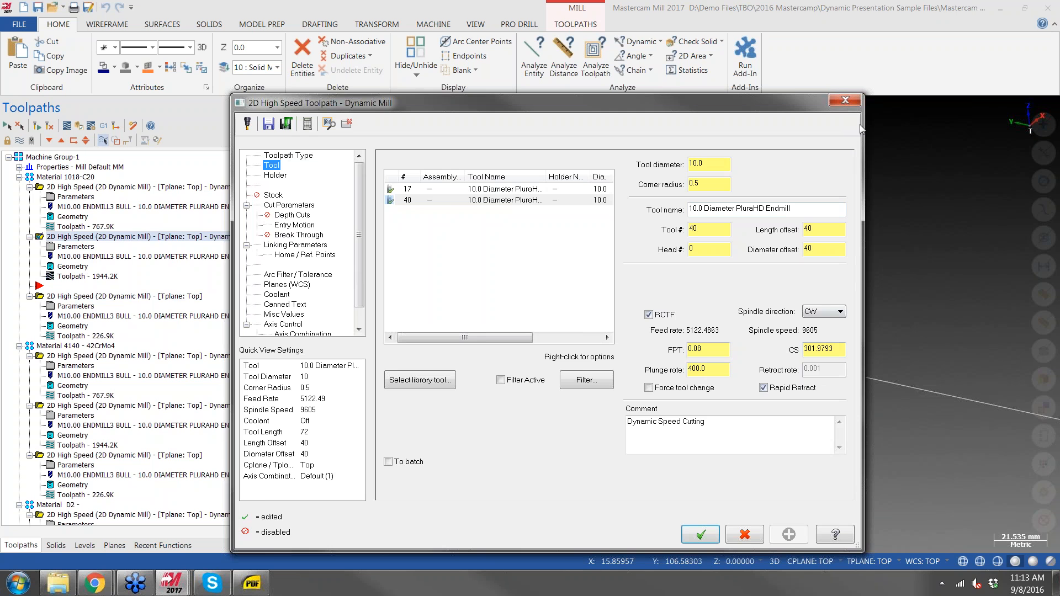
pyautogui.click(845, 102)
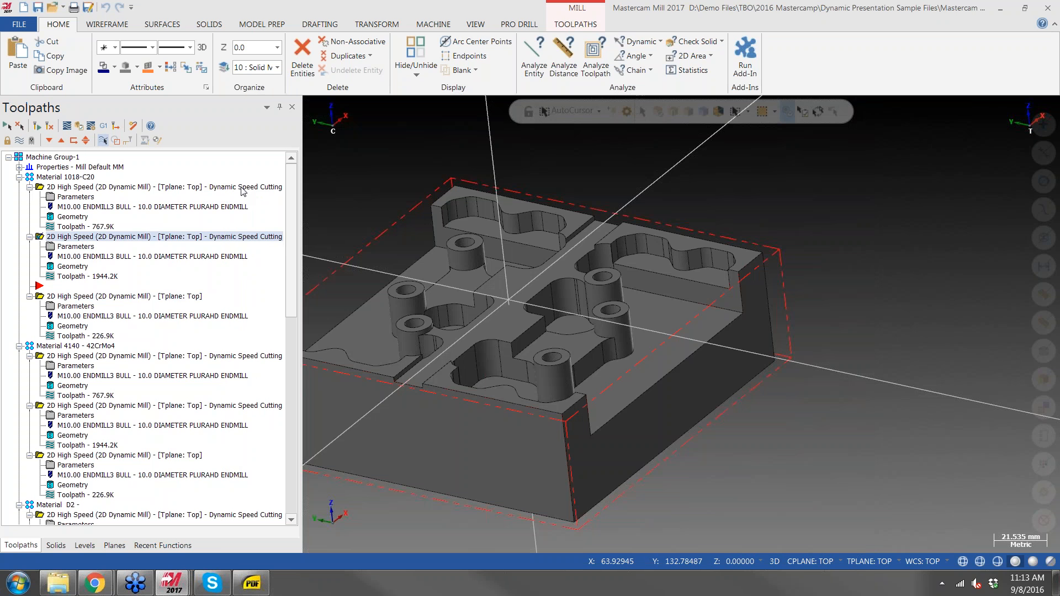
# Review the feed rate and spindle speed of the third Dynamic Mill operation's tool
pyautogui.click(70, 316)
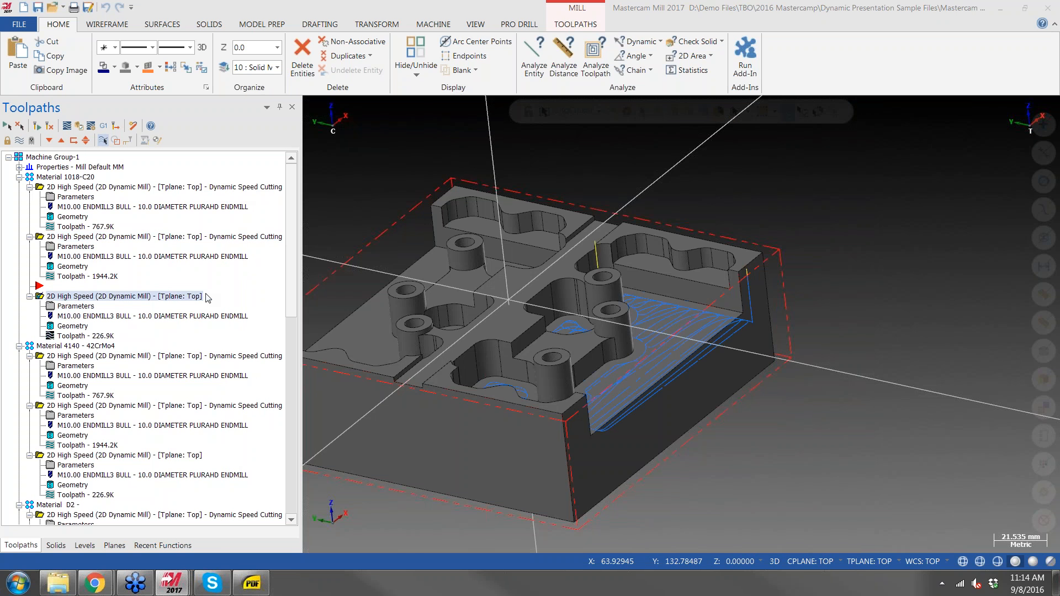
pyautogui.doubleClick(815, 329)
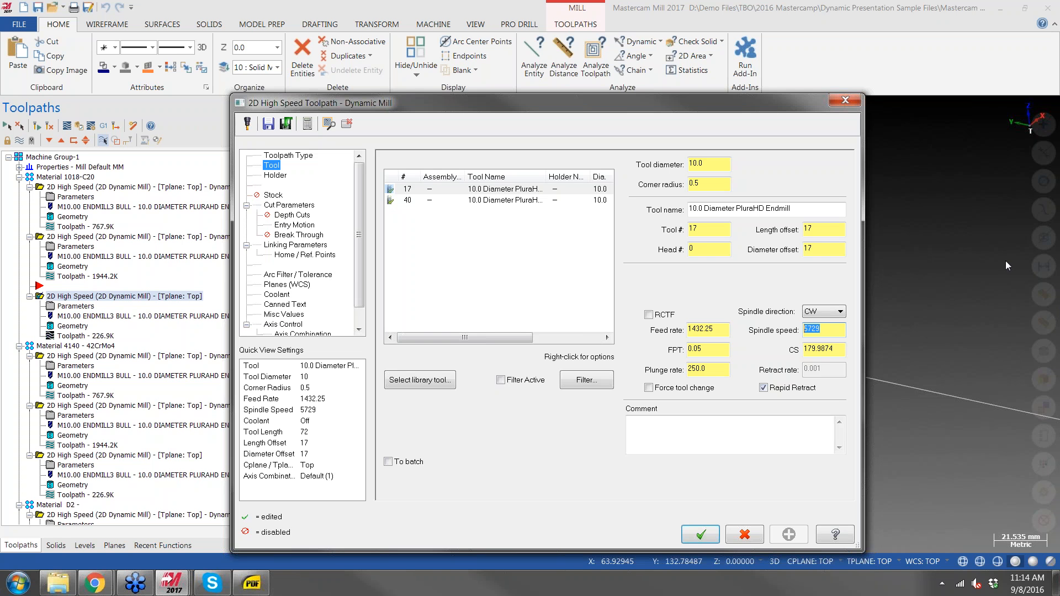
pyautogui.click(845, 100)
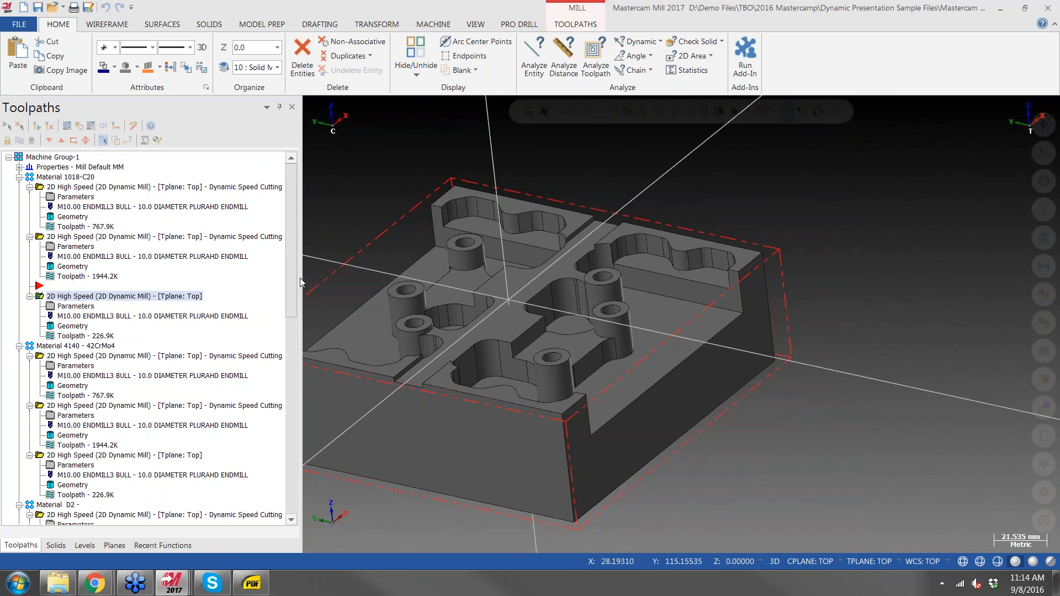
# Look through the toolpath groups for the other materials, from 4140 - 42CrMo4 down to Ti Nickle-based Alloys
pyautogui.moveTo(294, 261); pyautogui.dragTo(290, 298)
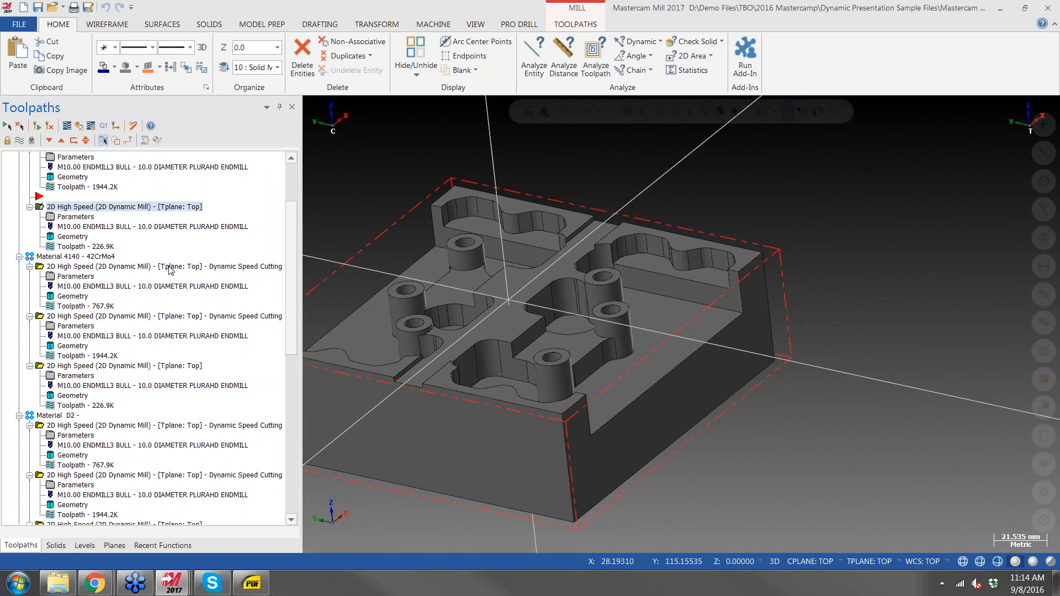
pyautogui.scroll(3, 77, 262)
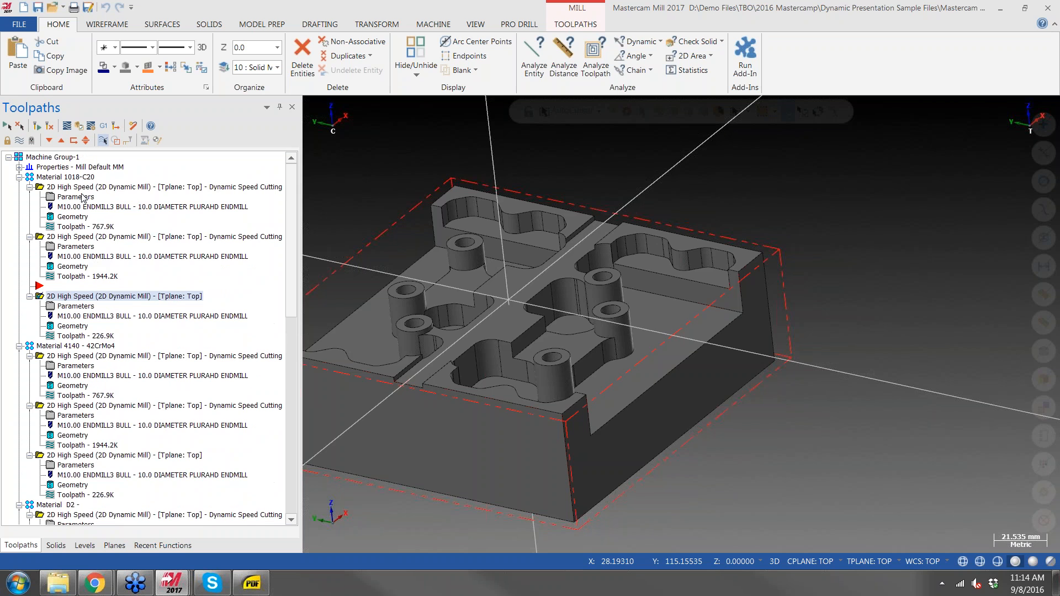
pyautogui.scroll(-6, 164, 378)
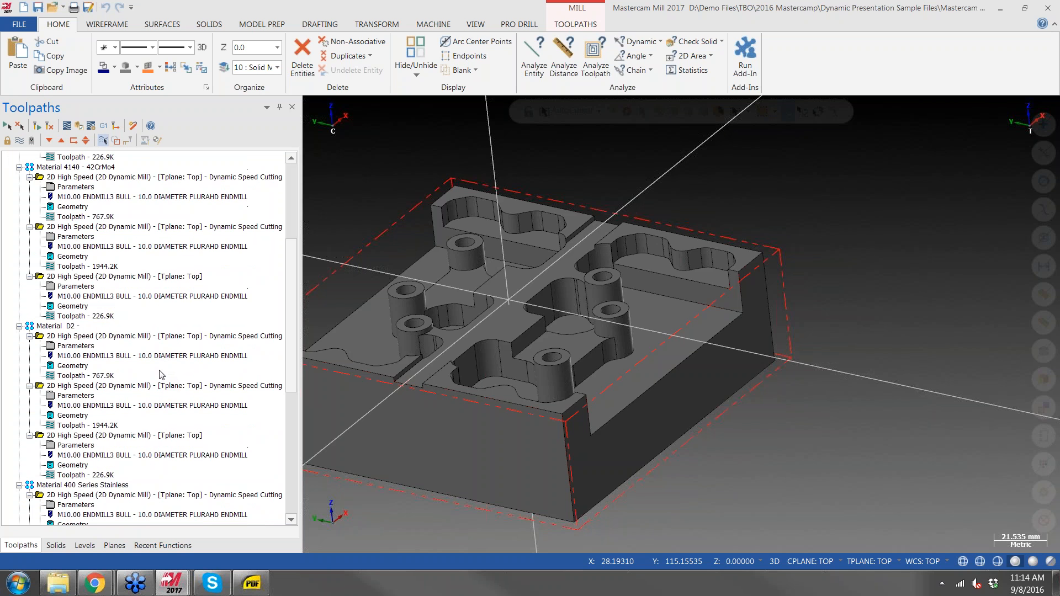
pyautogui.scroll(-10, 98, 328)
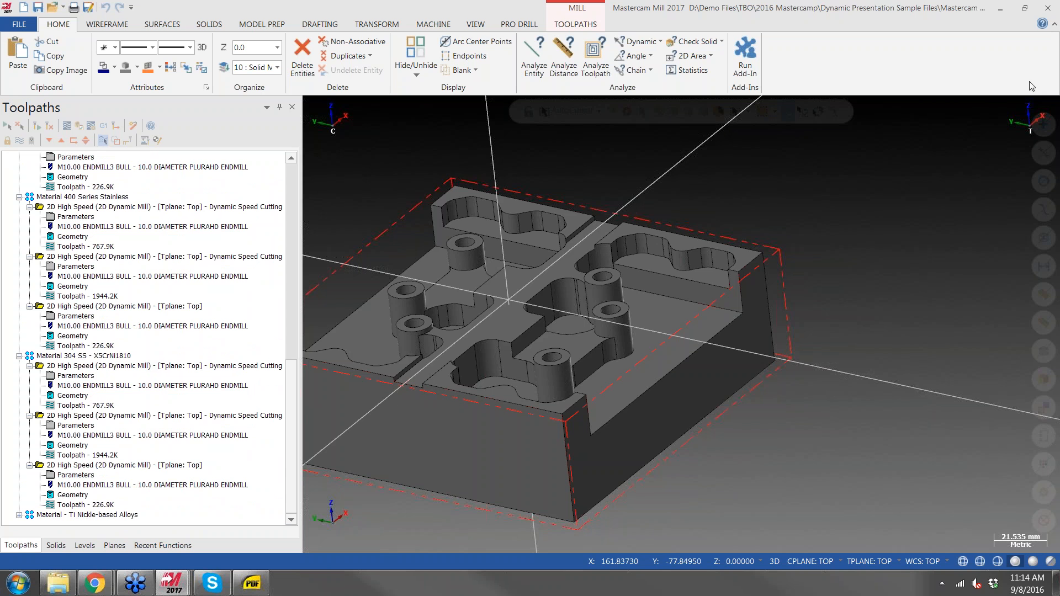
# Switch to Chrome, load youtube.com in place of the Mastercam 2017 download page and open the ShopWareInc channel
pyautogui.moveTo(92, 593)
pyautogui.click(113, 479)
pyautogui.click(316, 7)
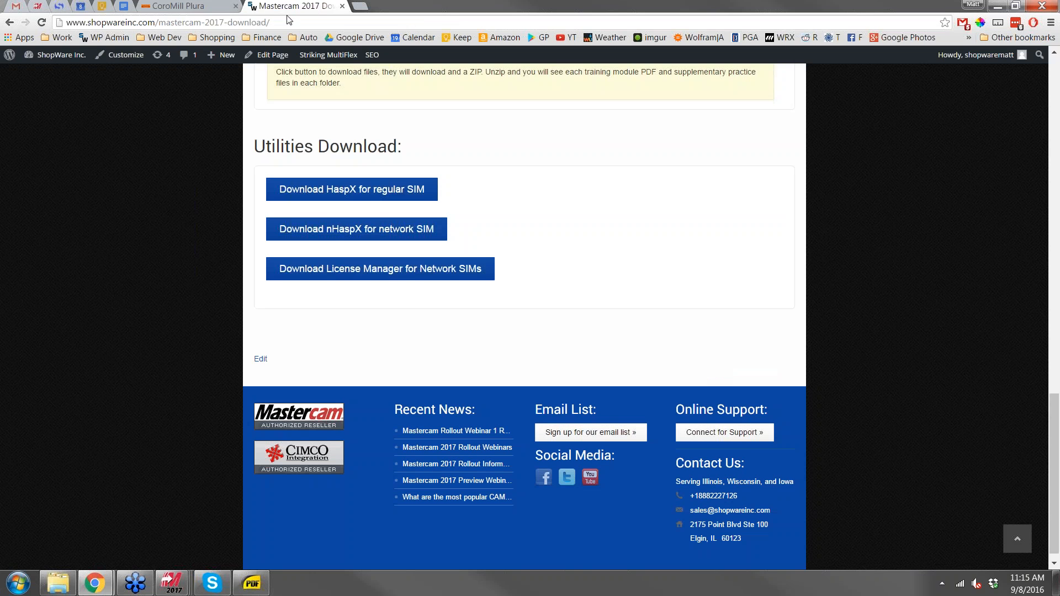
pyautogui.click(294, 18)
pyautogui.write('youtube.com')
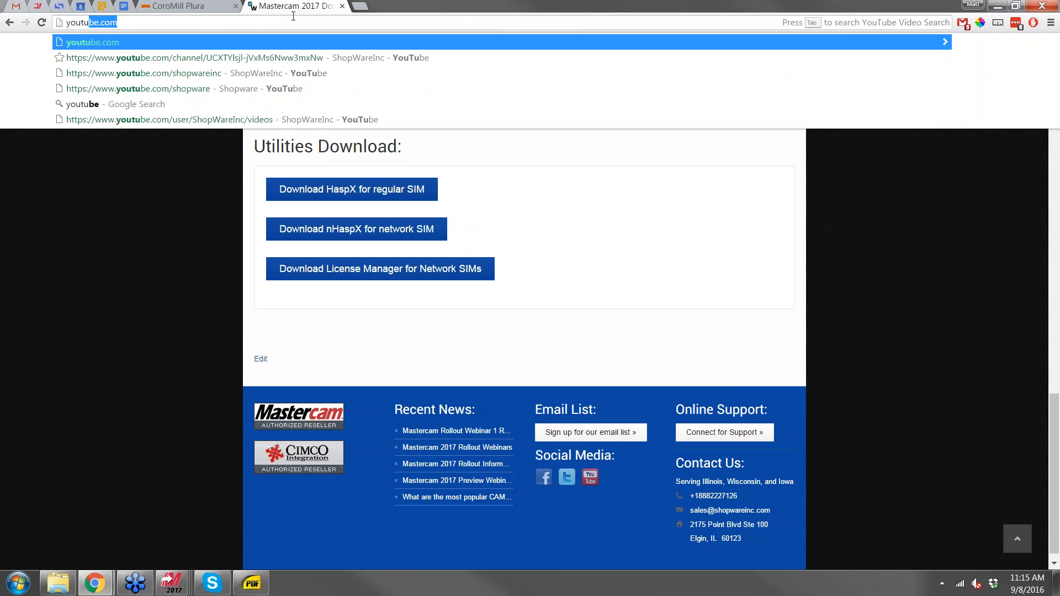
pyautogui.press('Return')
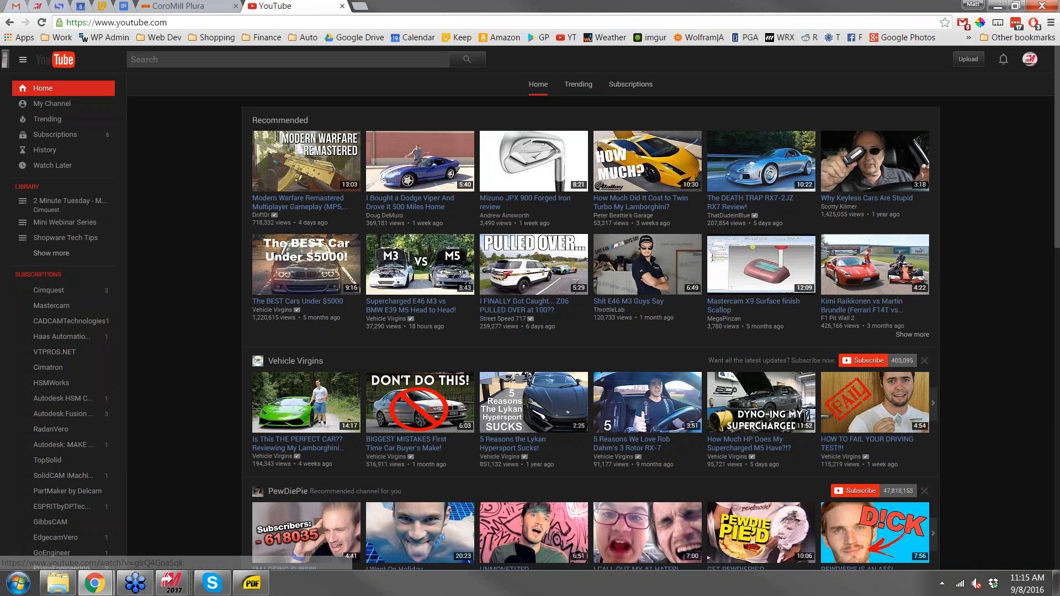
pyautogui.click(44, 105)
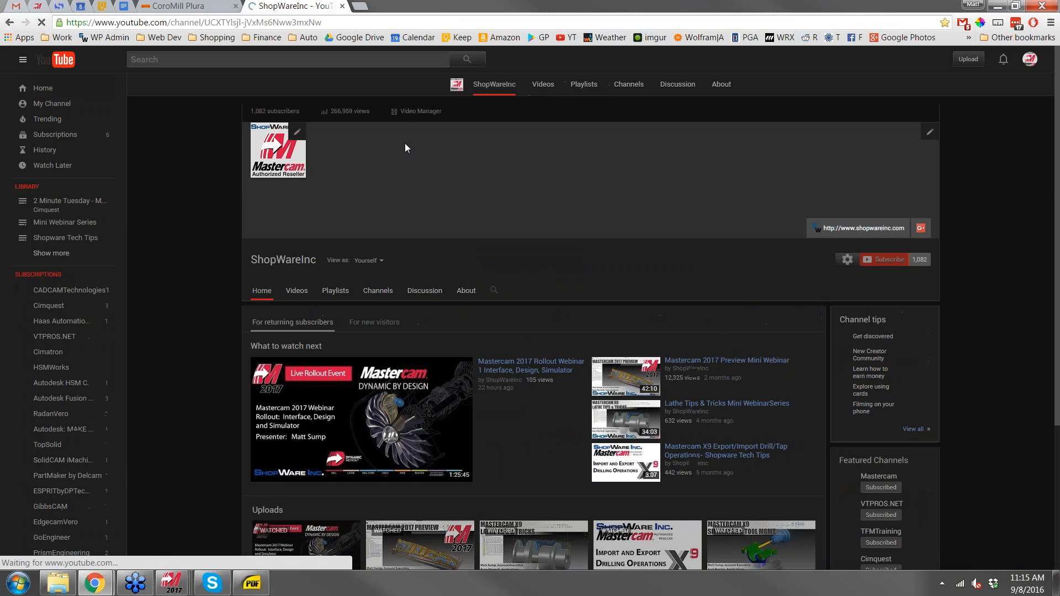
# Look through the ShopWareInc channel's uploaded videos and its home page
pyautogui.scroll(-3, 626, 370)
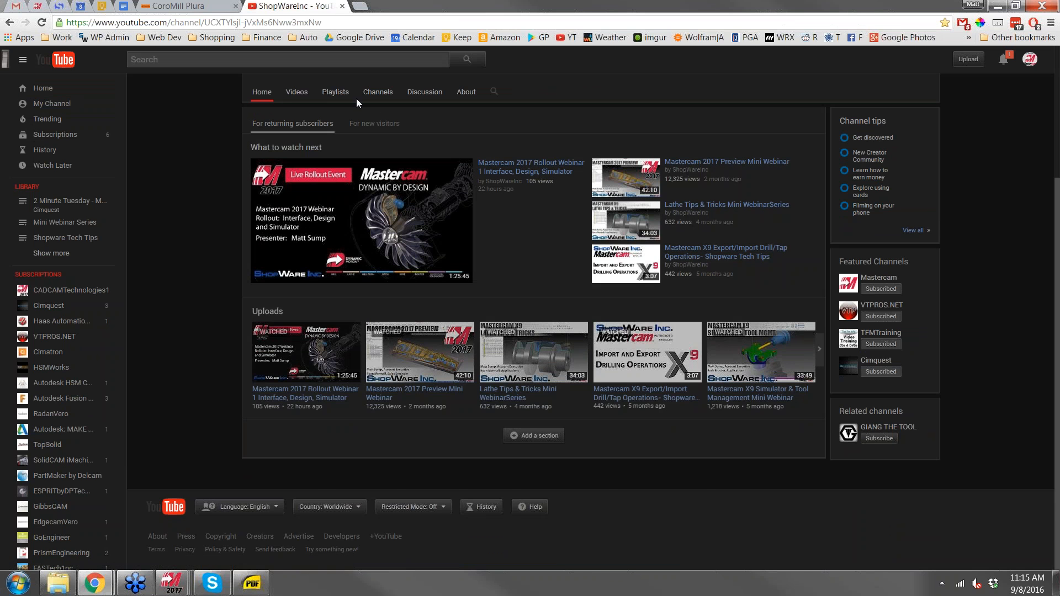
pyautogui.click(295, 93)
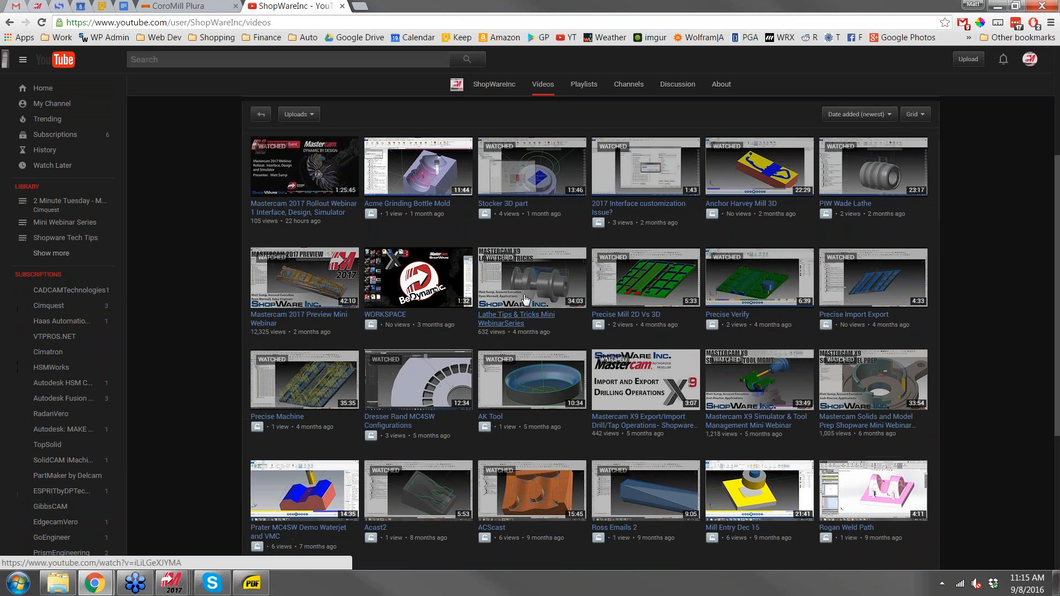
pyautogui.scroll(-4, 535, 224)
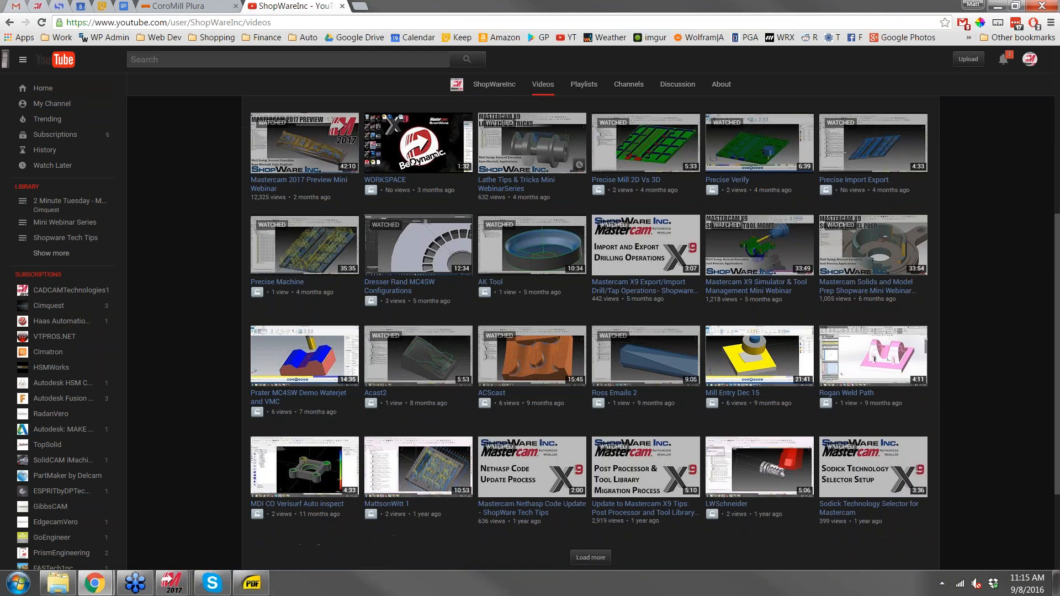
pyautogui.scroll(6, 497, 195)
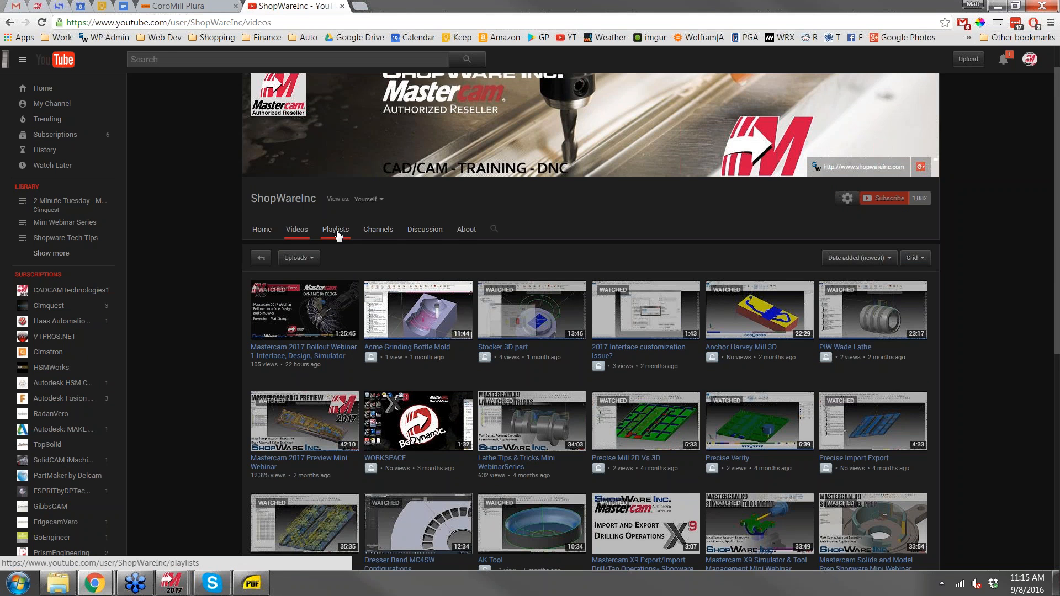
pyautogui.click(261, 229)
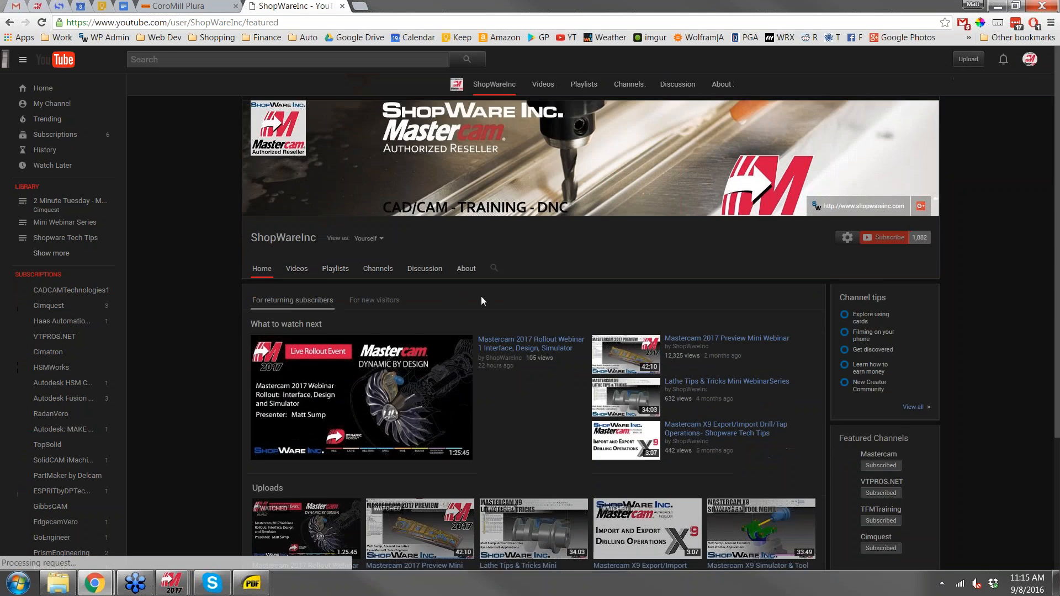
pyautogui.scroll(-3, 472, 281)
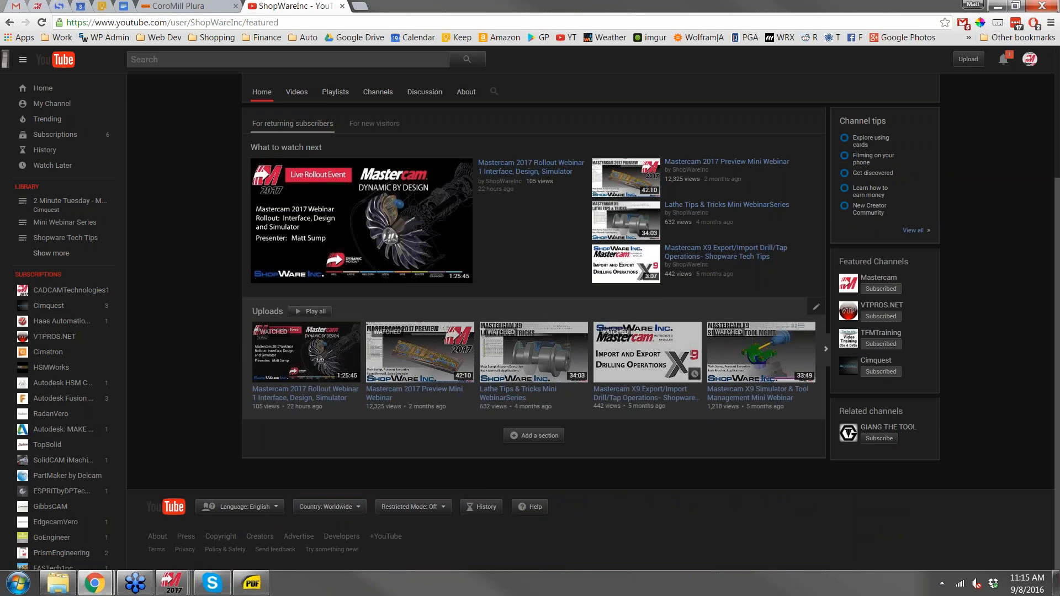
pyautogui.scroll(3, 558, 320)
pyautogui.scroll(-3, 558, 325)
pyautogui.scroll(3, 255, 117)
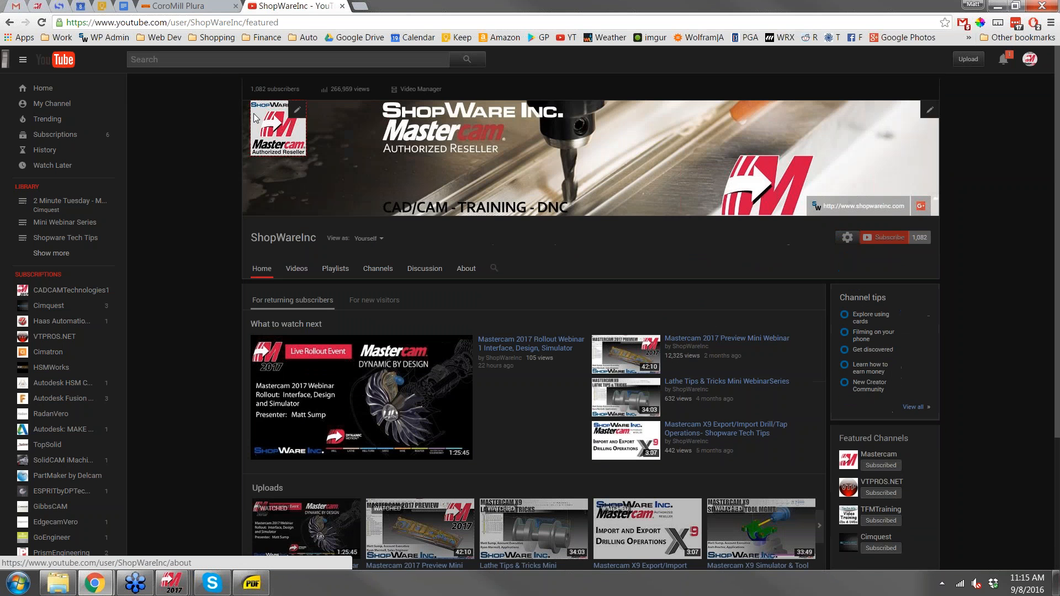
# Search YouTube for "mastercam power cutting mastercam northwest" and look through the results
pyautogui.click(201, 60)
pyautogui.write('mastercam p')
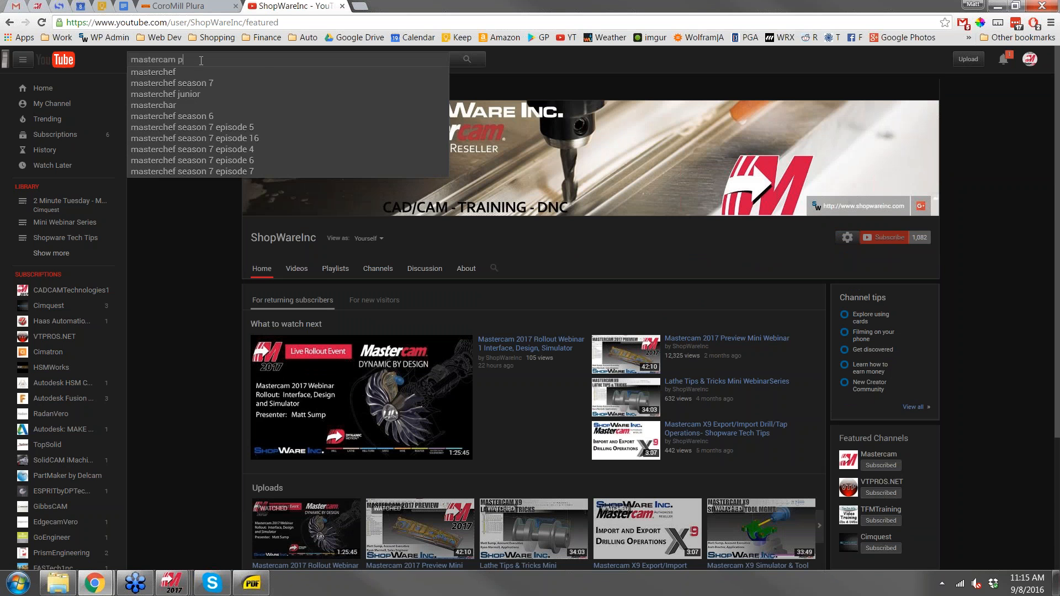
pyautogui.write('ower cutting')
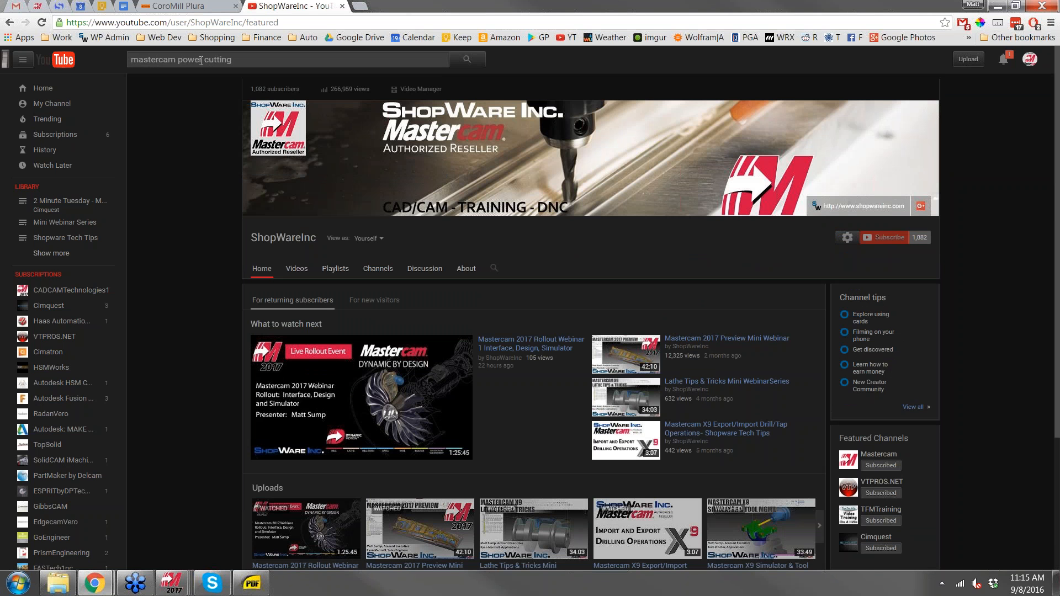
pyautogui.write(' mastercam ')
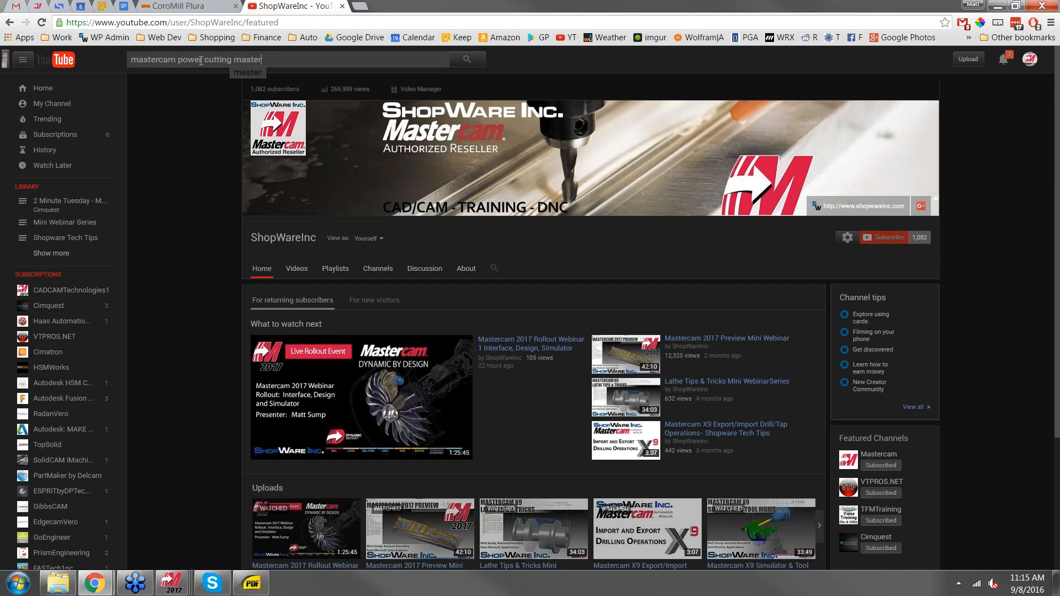
pyautogui.write('northwest')
pyautogui.press('Return')
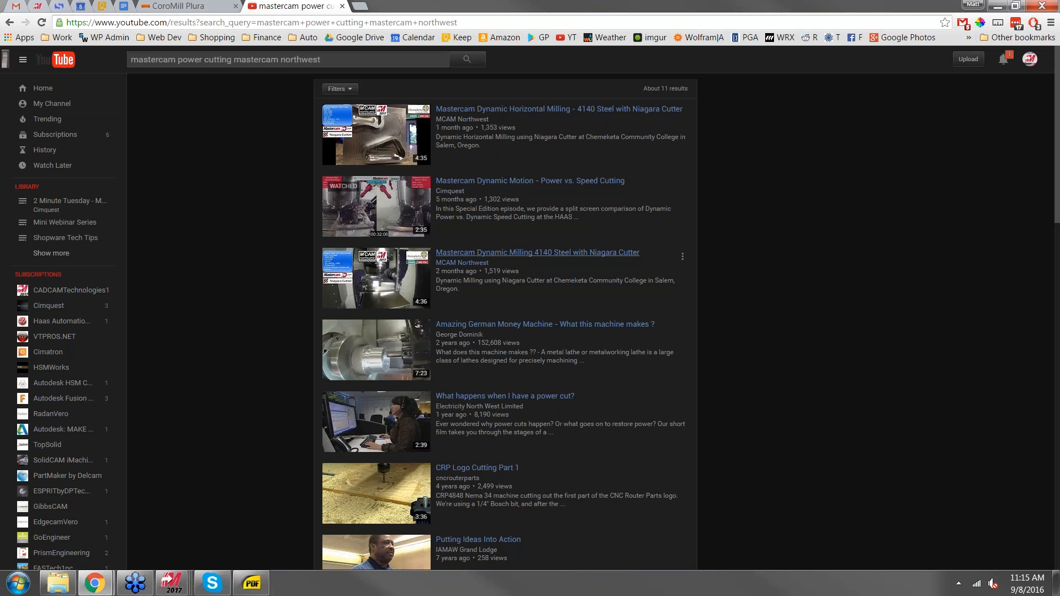
pyautogui.scroll(-3, 671, 273)
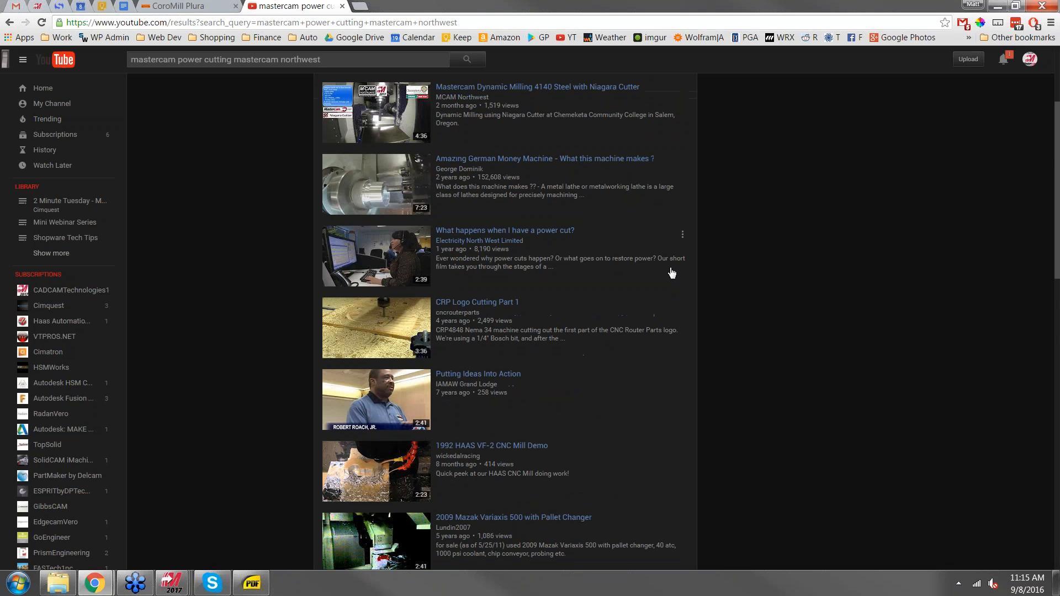
pyautogui.scroll(-3, 672, 273)
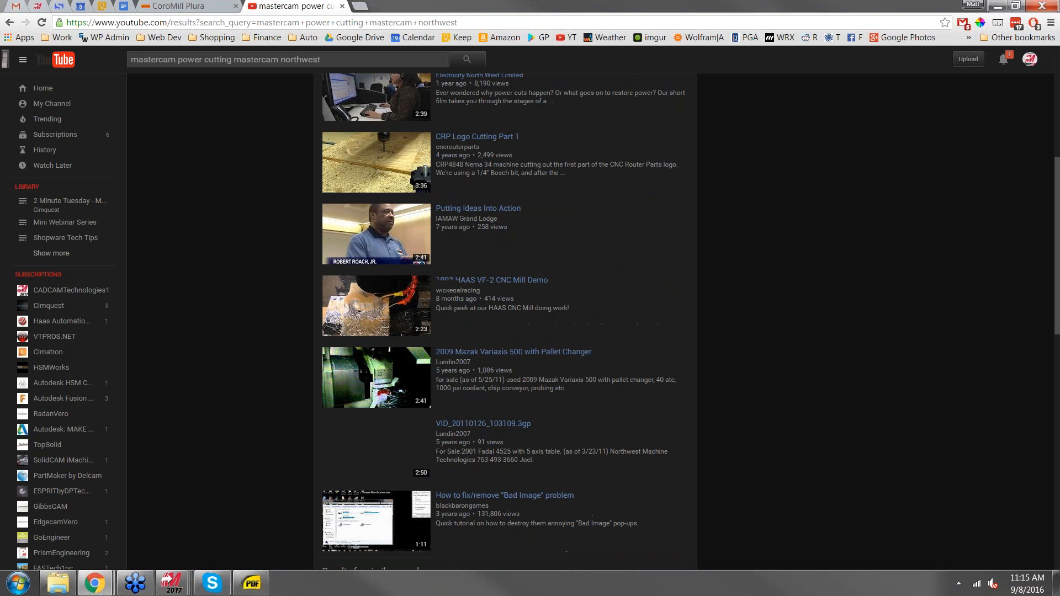
# Switch to Windows Explorer and open the Presentations Webinars PPTS Videos folder inside Work on the D: drive
pyautogui.click(73, 588)
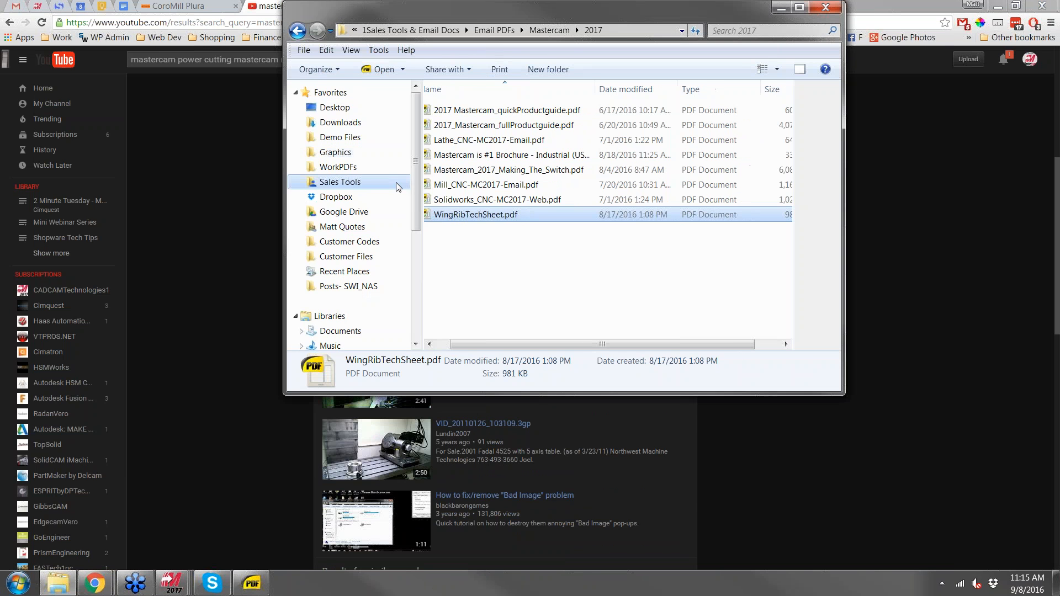
pyautogui.scroll(-4, 411, 182)
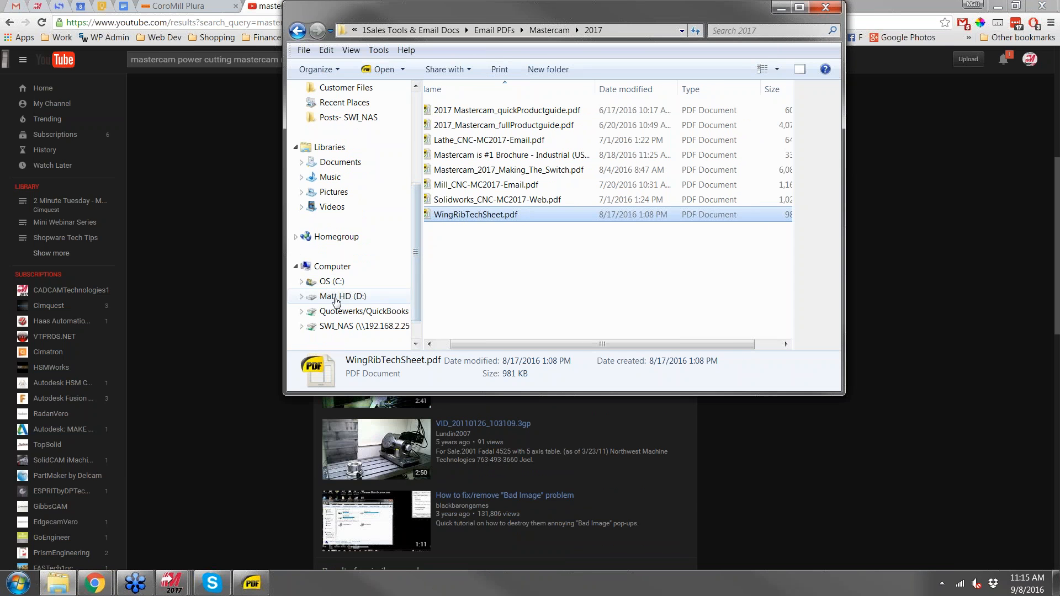
pyautogui.click(347, 297)
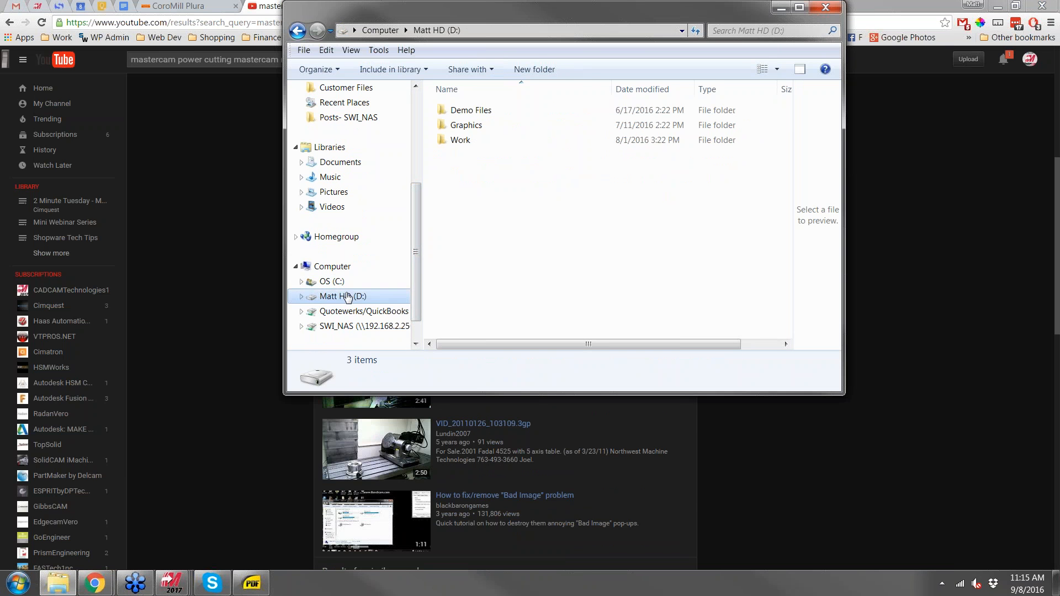
pyautogui.doubleClick(456, 142)
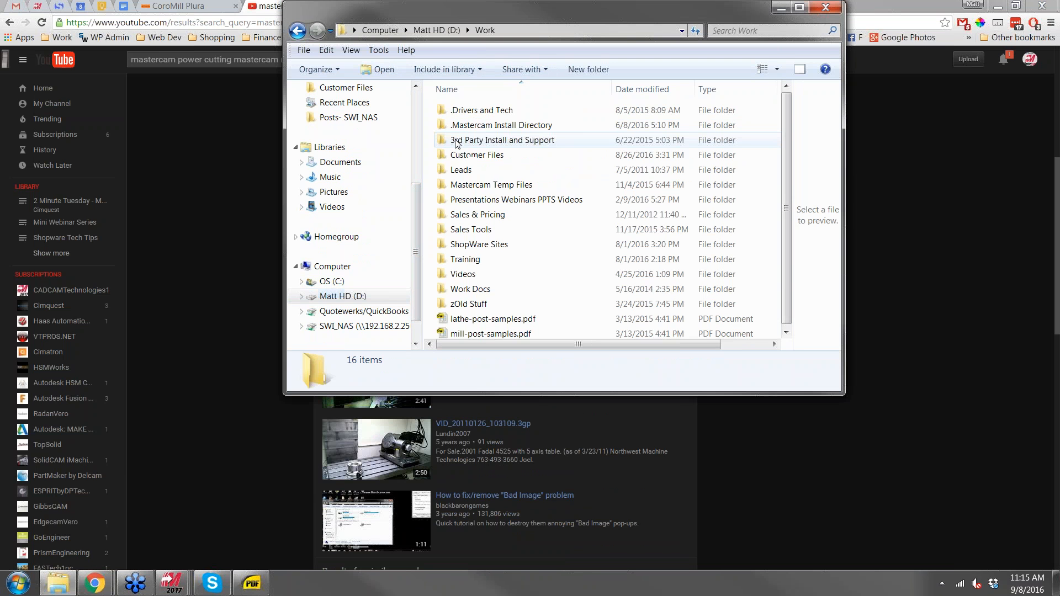
pyautogui.doubleClick(505, 201)
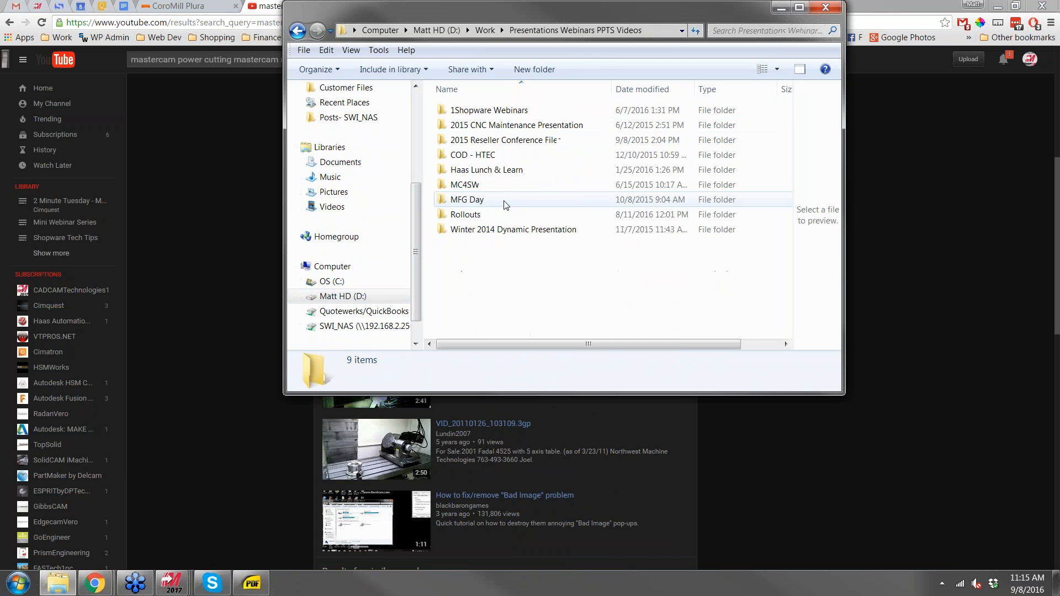
# Open the Videos & Tips Files folder inside Rollouts, 2017 Rollout, Rollout TMA
pyautogui.click(522, 111)
pyautogui.doubleClick(477, 215)
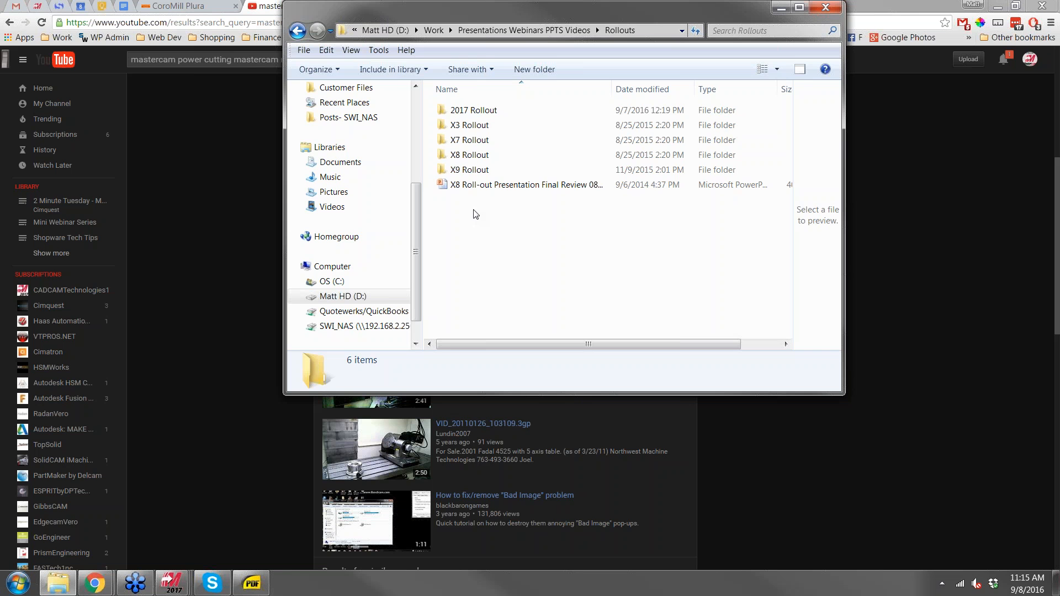
pyautogui.click(483, 113)
pyautogui.doubleClick(483, 113)
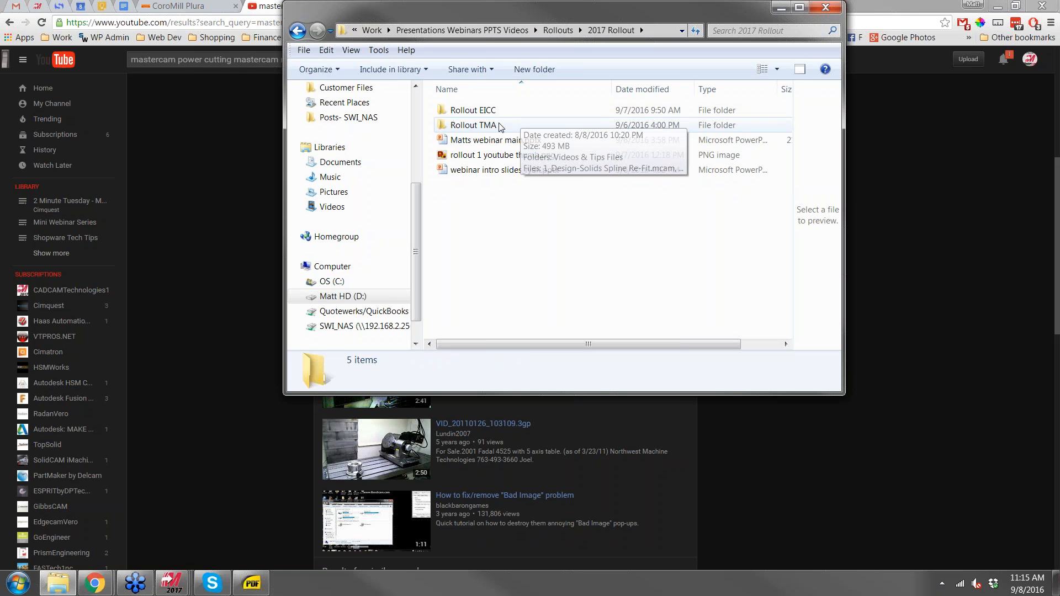
pyautogui.doubleClick(479, 125)
pyautogui.doubleClick(513, 112)
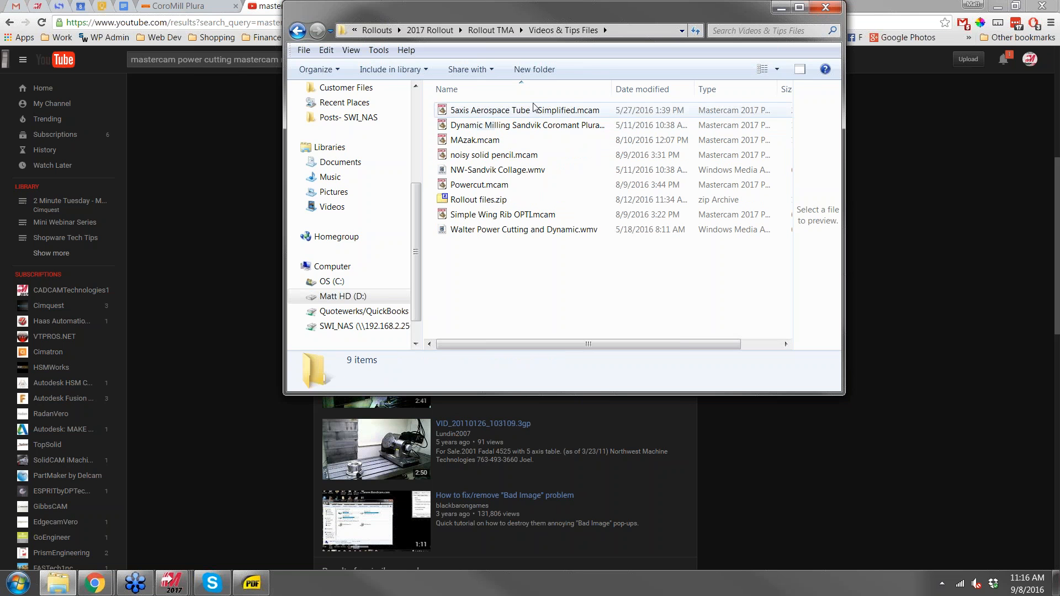
# Play the NW-Sandvik Collage.wmv video in a maximized Windows Media Player and pause it at 00:59
pyautogui.click(508, 171)
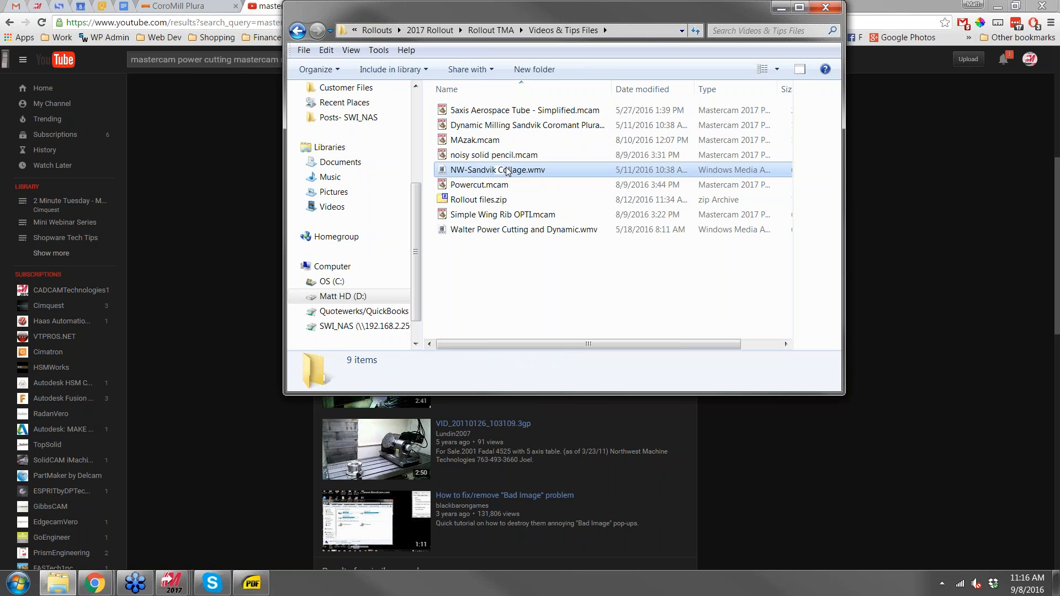
pyautogui.doubleClick(493, 170)
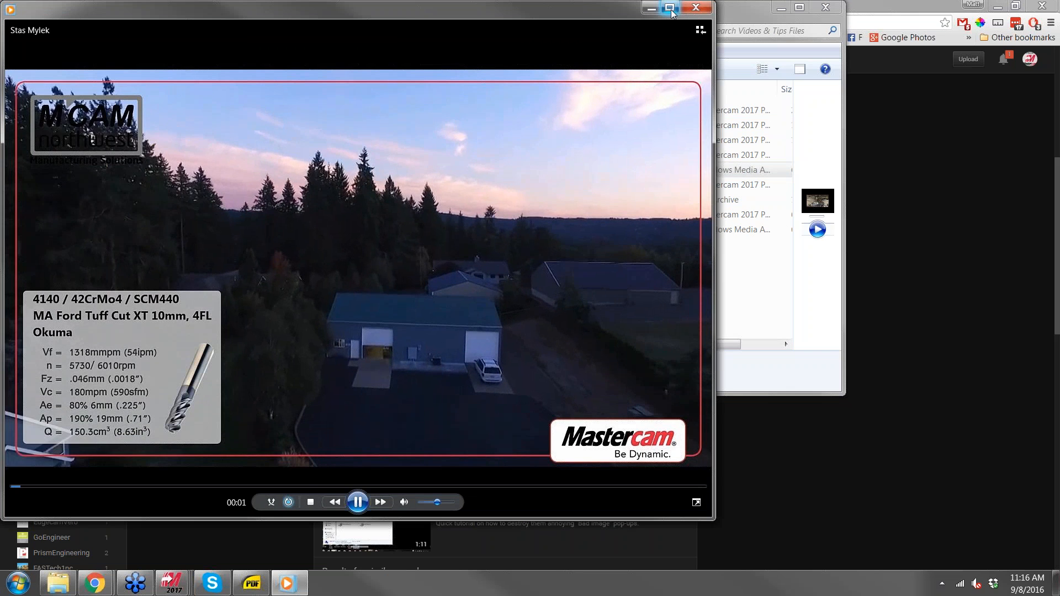
pyautogui.click(670, 8)
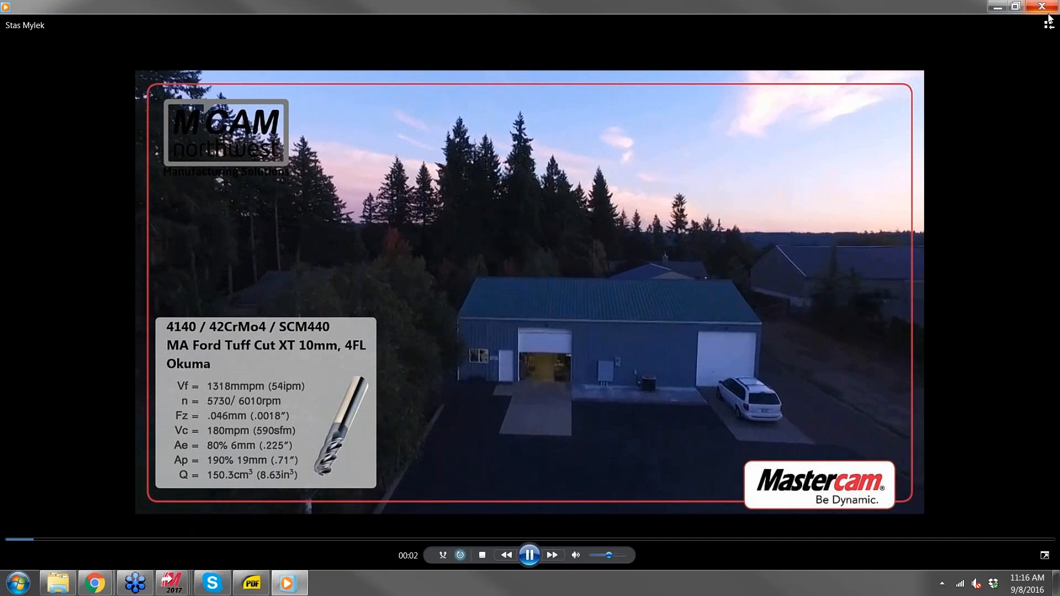
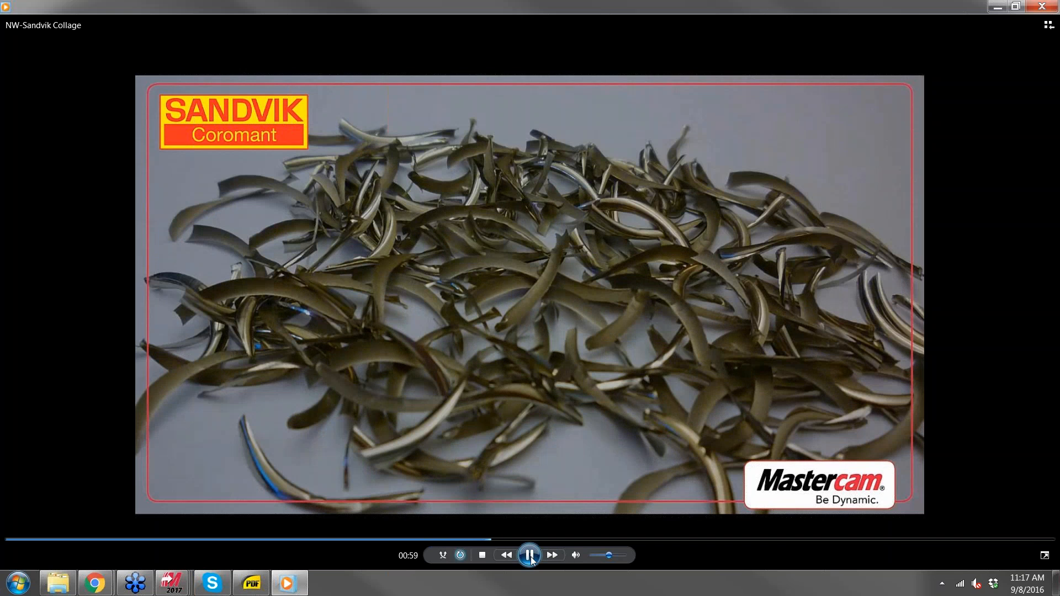
pyautogui.click(993, 119)
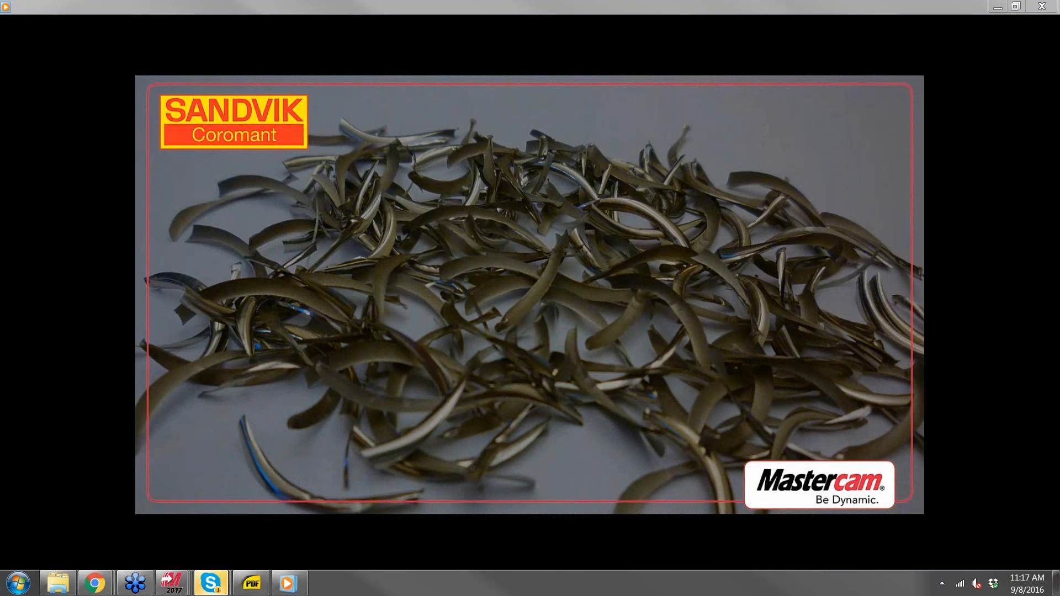
pyautogui.moveTo(819, 304)
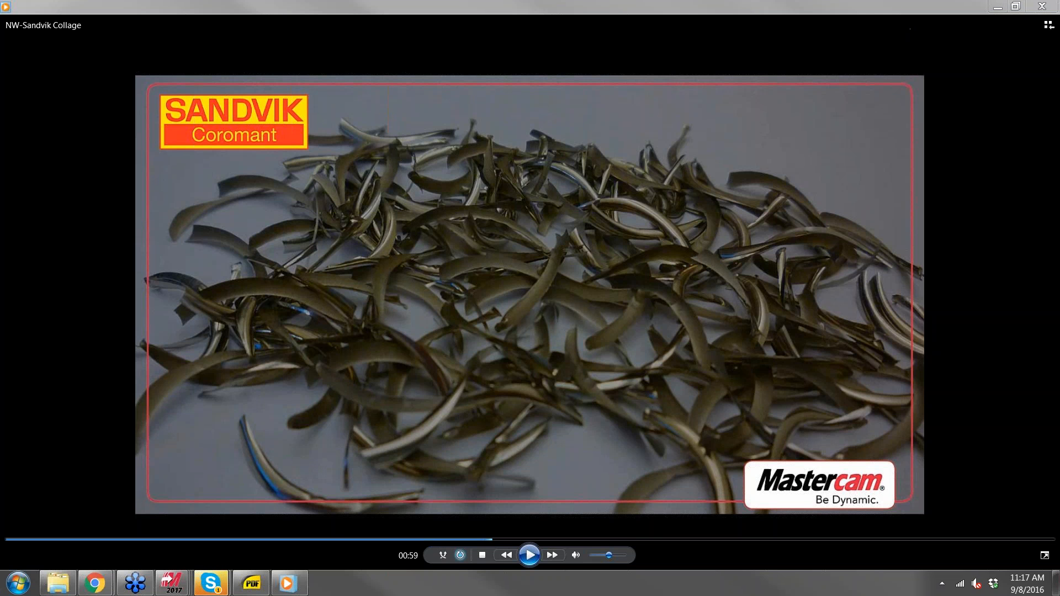
# Minimize the video player and Chrome, and close the Mastercam window of the Dynamic Milling Sandvik Coromant PluraHD Ops File without saving
pyautogui.click(997, 7)
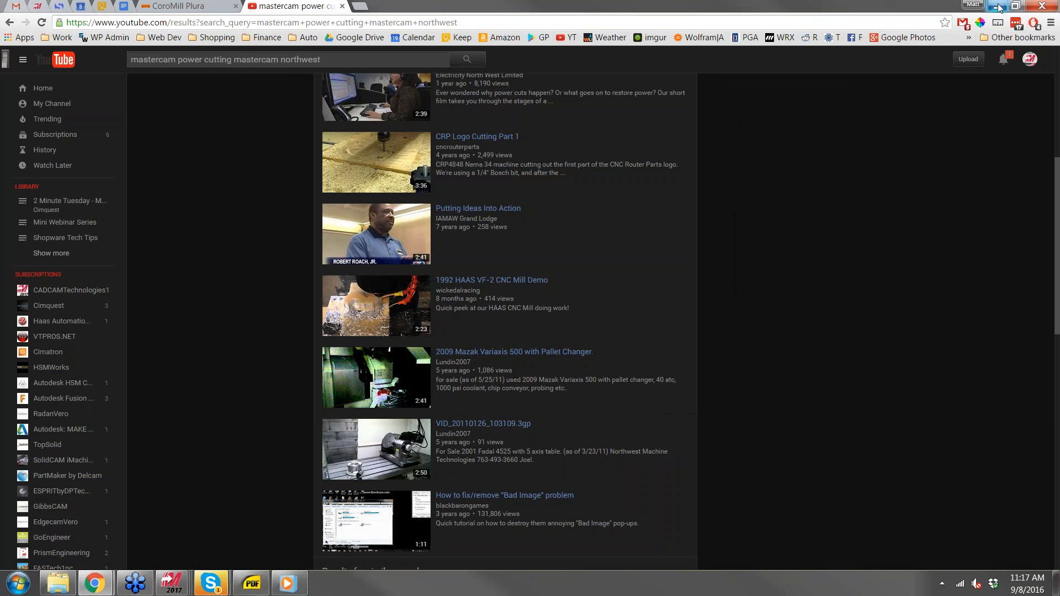
pyautogui.click(997, 6)
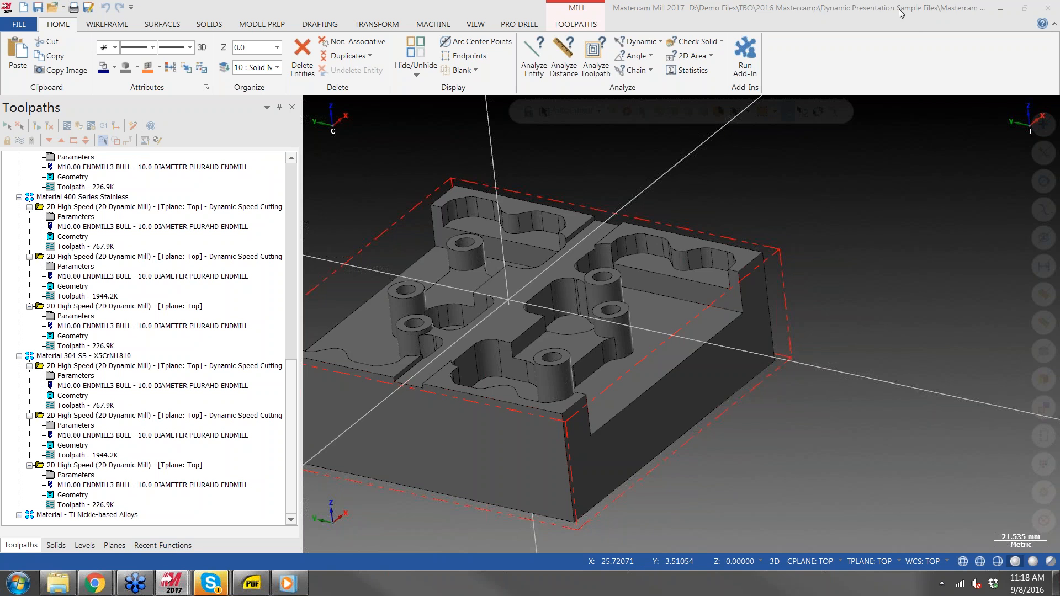
pyautogui.click(1047, 8)
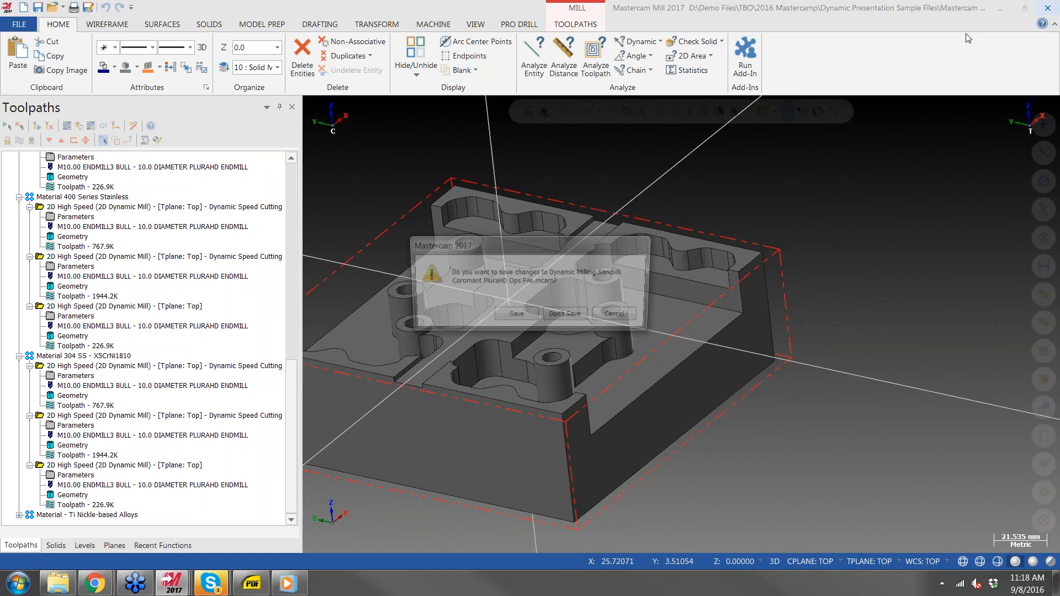
pyautogui.click(567, 317)
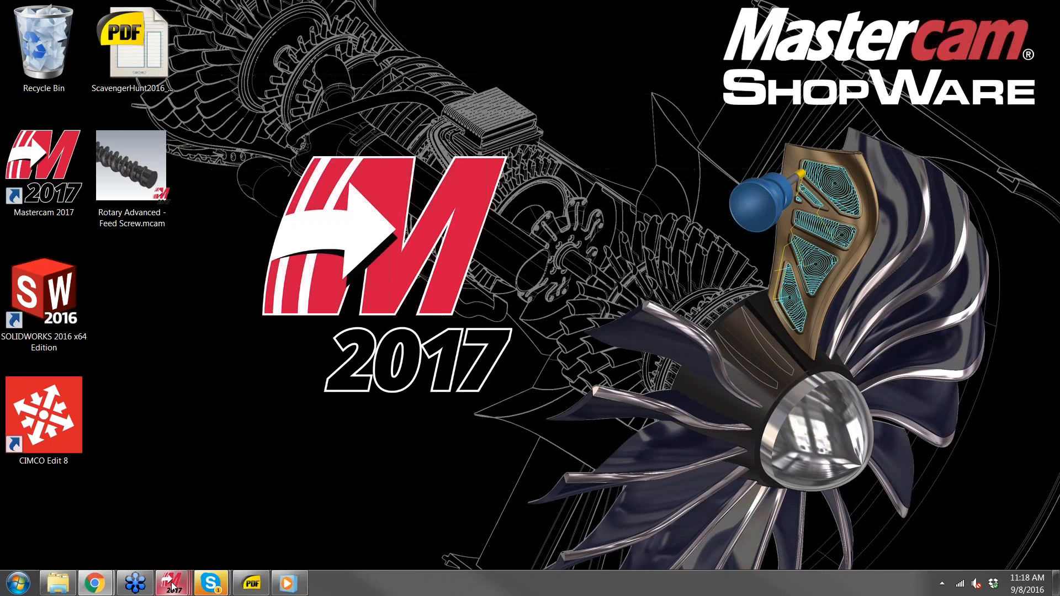
# Switch to the Mastercam Mill window with the noisy solid pencil file and view the whole bracket from an oblique angle
pyautogui.moveTo(172, 586)
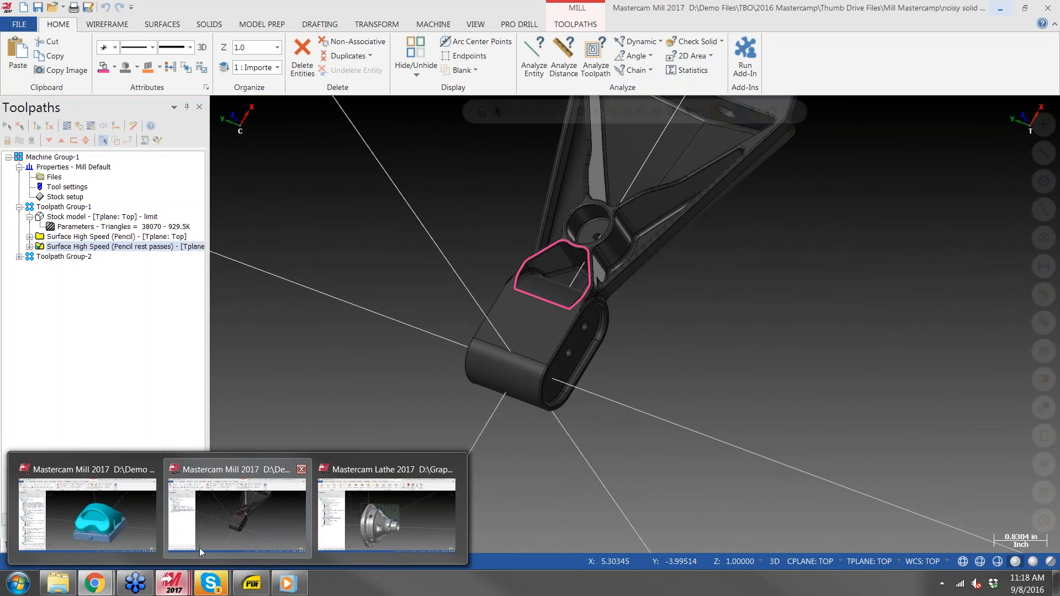
pyautogui.click(215, 535)
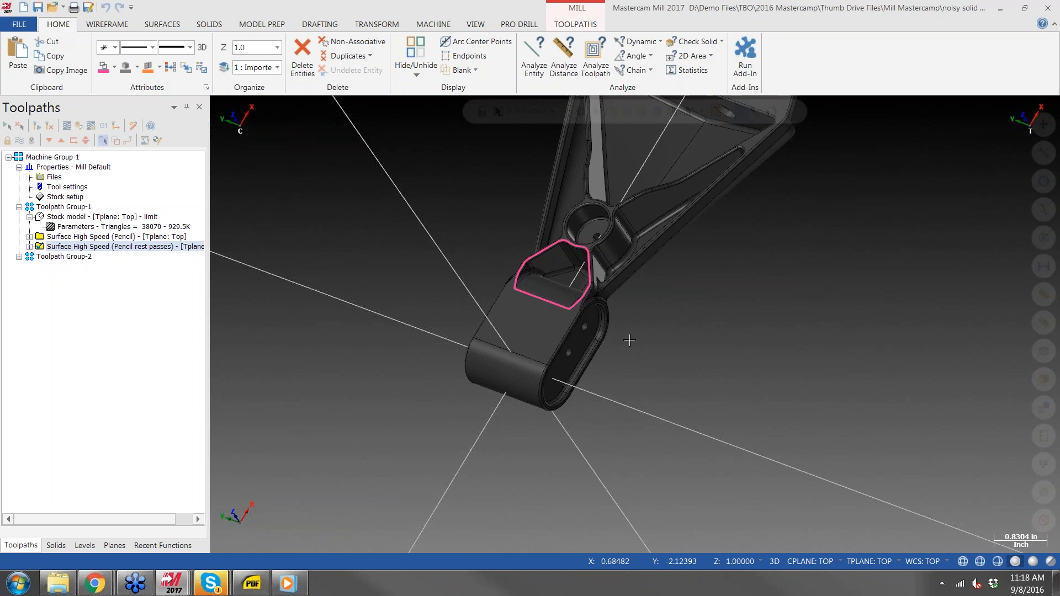
pyautogui.scroll(-1, 629, 340)
pyautogui.scroll(-2, 630, 340)
pyautogui.scroll(-1, 601, 374)
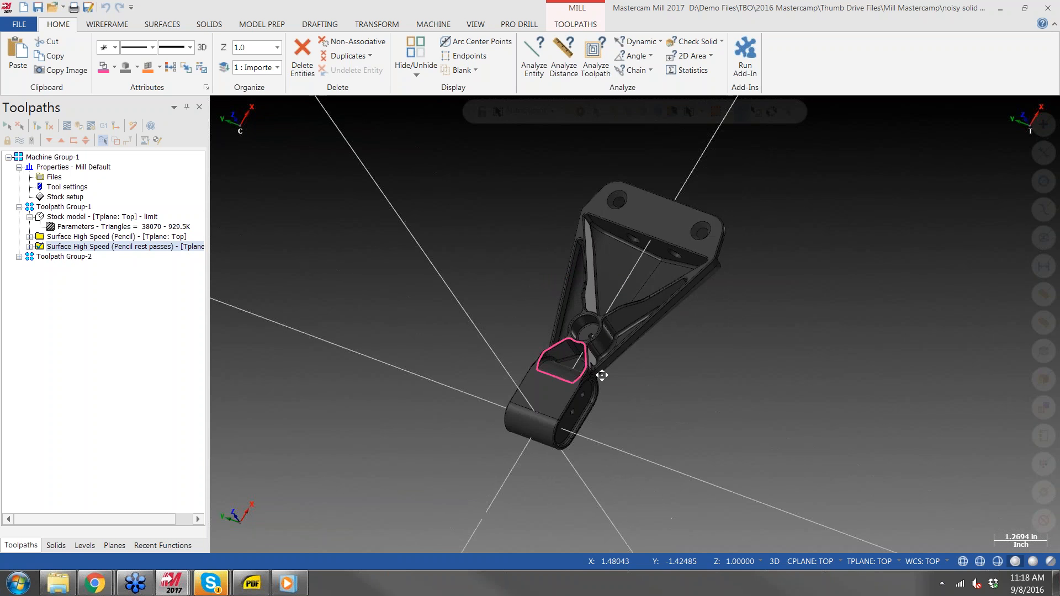
pyautogui.moveTo(601, 375); pyautogui.dragTo(563, 330, button='middle')
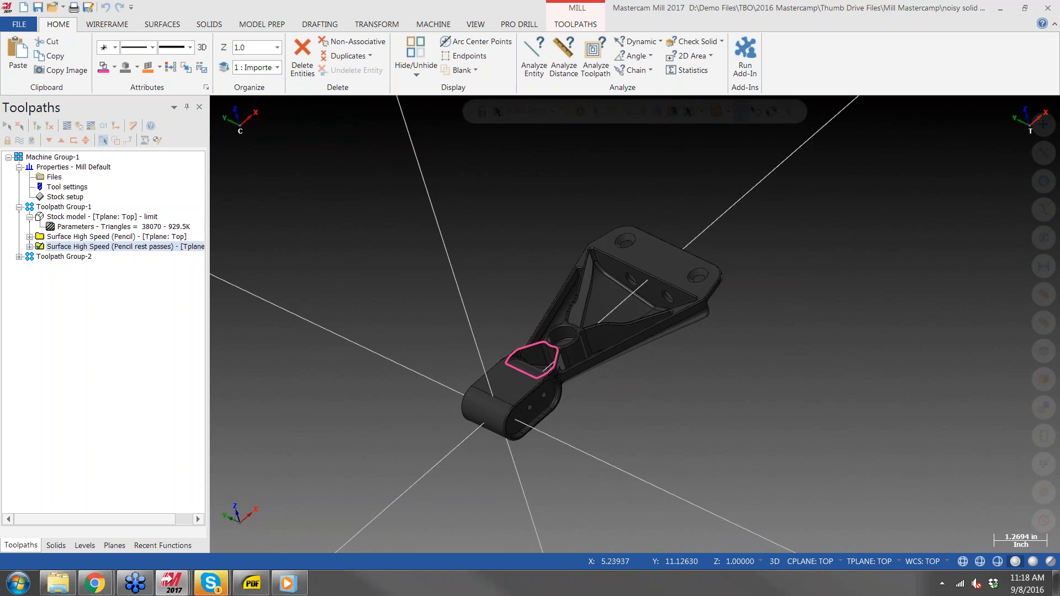
# Review the stock definition of the limit stock model in Toolpath Group-1 and close its parameters
pyautogui.click(73, 218)
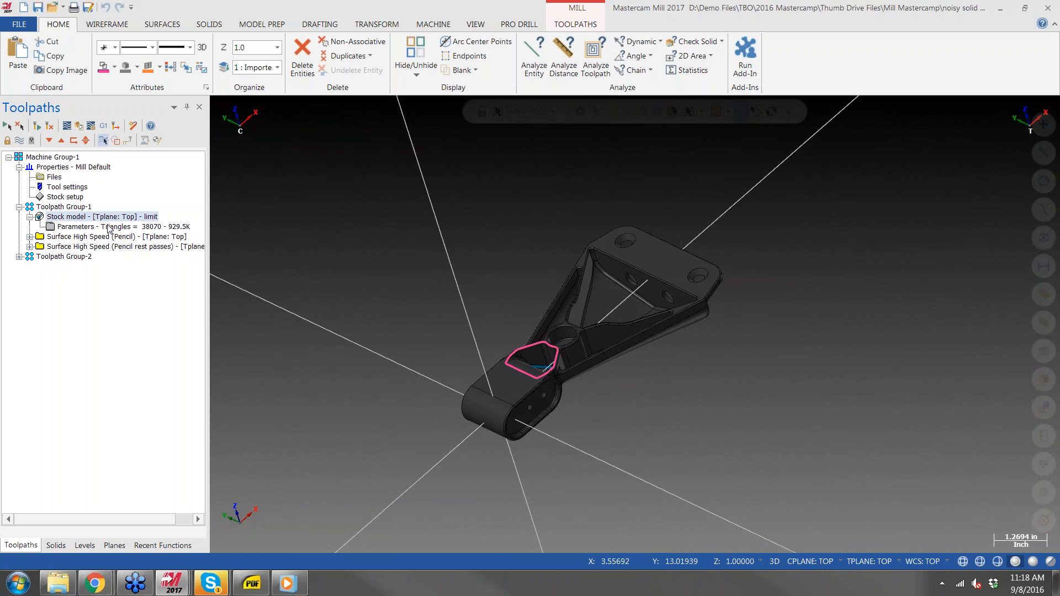
pyautogui.click(69, 227)
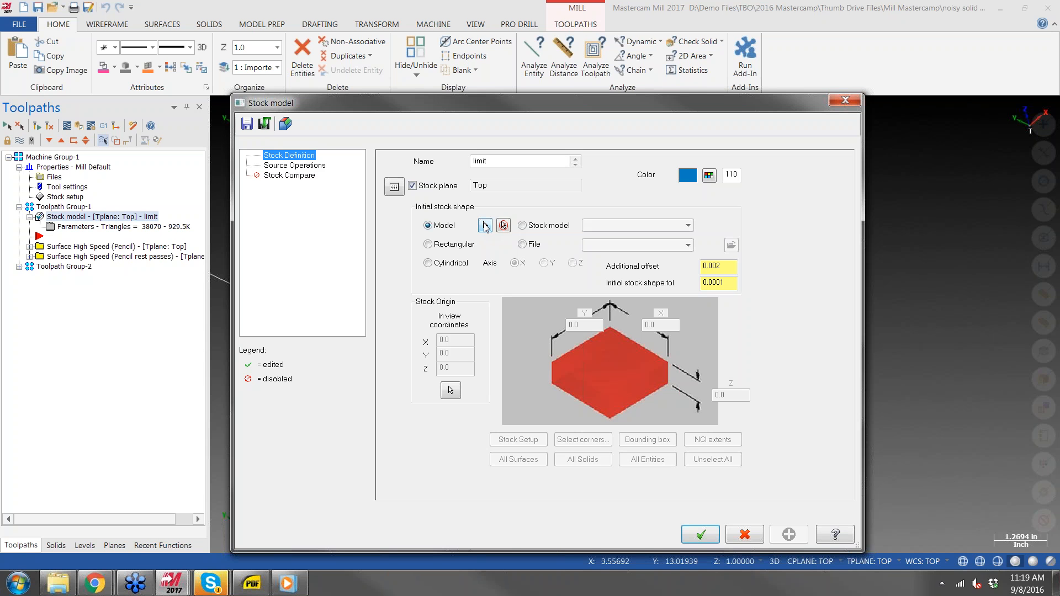
pyautogui.click(485, 227)
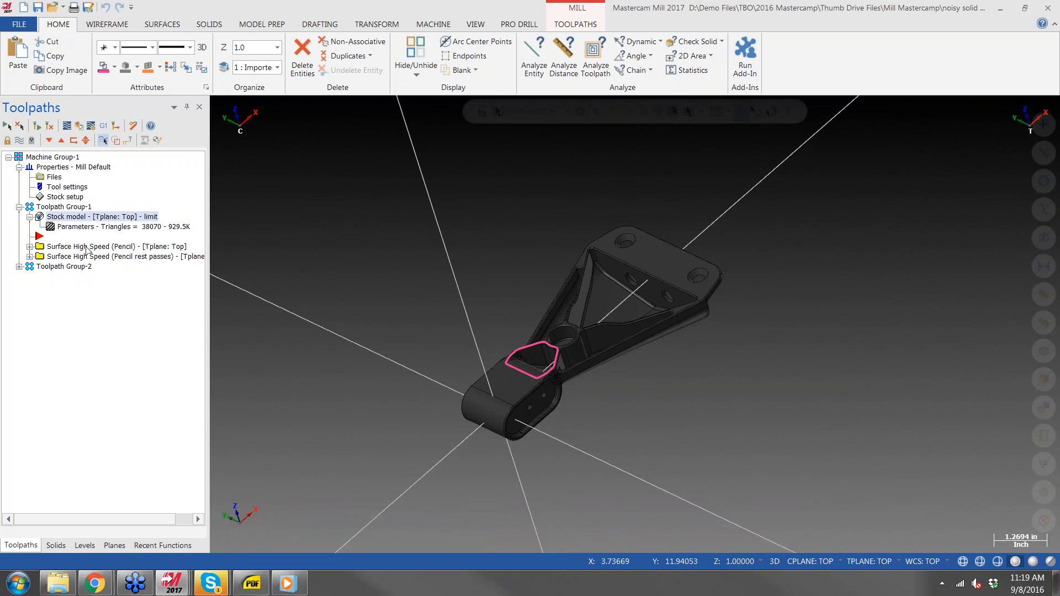
# Display the Surface High Speed (Pencil) toolpath and examine its passes along the bracket's fillets and the outlined pocket
pyautogui.click(88, 247)
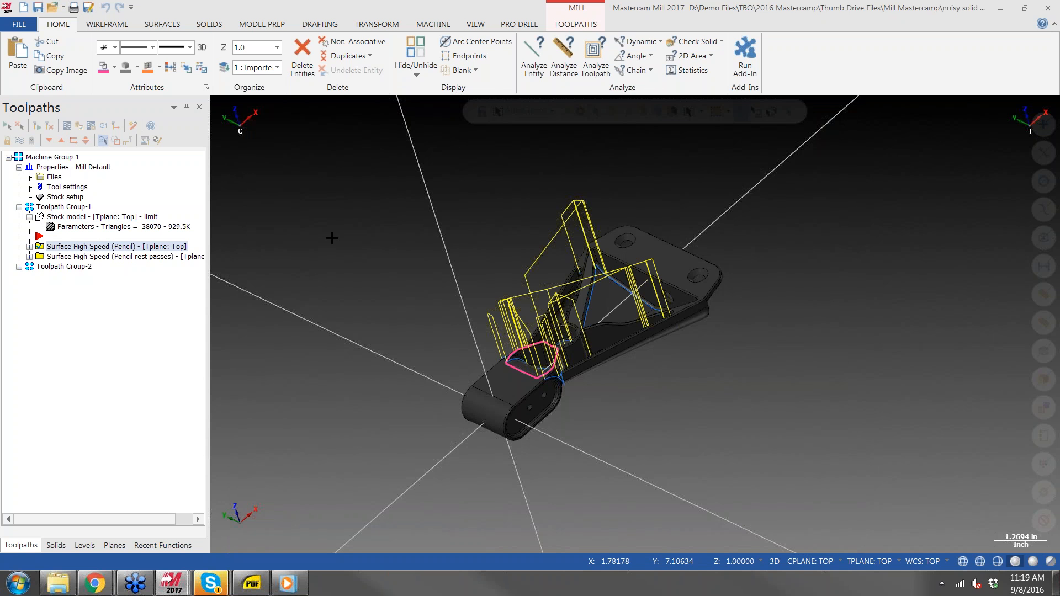
pyautogui.moveTo(510, 234)
pyautogui.mouseDown(button='middle')
pyautogui.moveTo(643, 300)
pyautogui.moveTo(652, 265)
pyautogui.moveTo(657, 287)
pyautogui.moveTo(646, 283)
pyautogui.mouseUp(button='middle')
pyautogui.scroll(5, 588, 302)
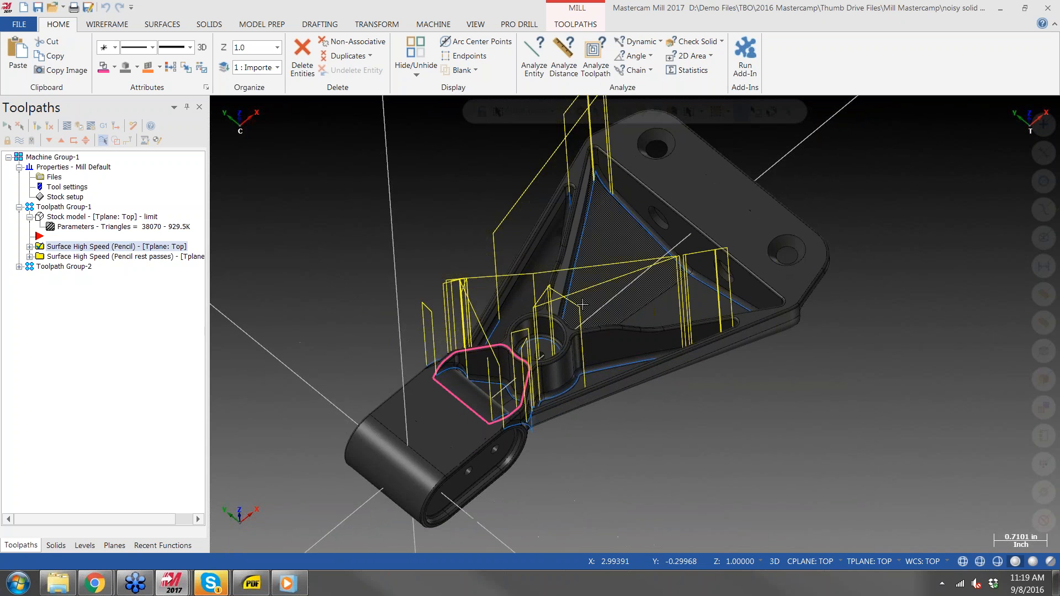
pyautogui.scroll(1, 588, 302)
pyautogui.moveTo(625, 332)
pyautogui.mouseDown(button='middle')
pyautogui.moveTo(611, 299)
pyautogui.moveTo(620, 334)
pyautogui.moveTo(632, 297)
pyautogui.moveTo(616, 328)
pyautogui.moveTo(610, 314)
pyautogui.mouseUp(button='middle')
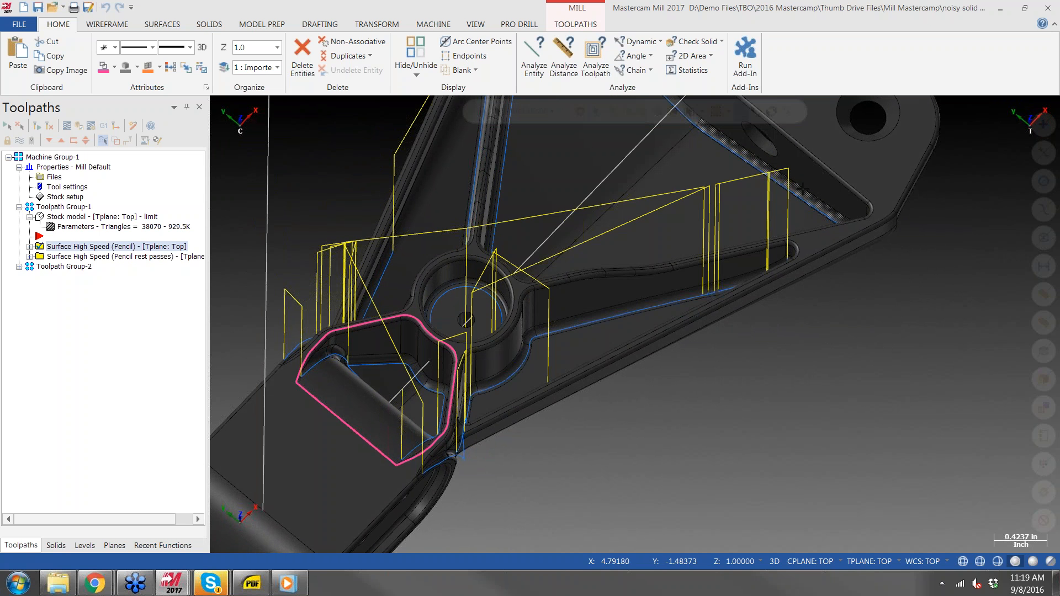
pyautogui.moveTo(686, 163)
pyautogui.keyDown('shift'); pyautogui.mouseDown(button='middle')
pyautogui.moveTo(769, 326)
pyautogui.moveTo(766, 265)
pyautogui.mouseUp(button='middle'); pyautogui.keyUp('shift')
pyautogui.moveTo(690, 328)
pyautogui.mouseDown(button='middle')
pyautogui.moveTo(685, 318)
pyautogui.moveTo(685, 338)
pyautogui.mouseUp(button='middle')
pyautogui.keyDown('shift'); pyautogui.moveTo(449, 468); pyautogui.dragTo(481, 317, button='middle'); pyautogui.keyUp('shift')
pyautogui.scroll(3, 479, 316)
pyautogui.scroll(3, 436, 285)
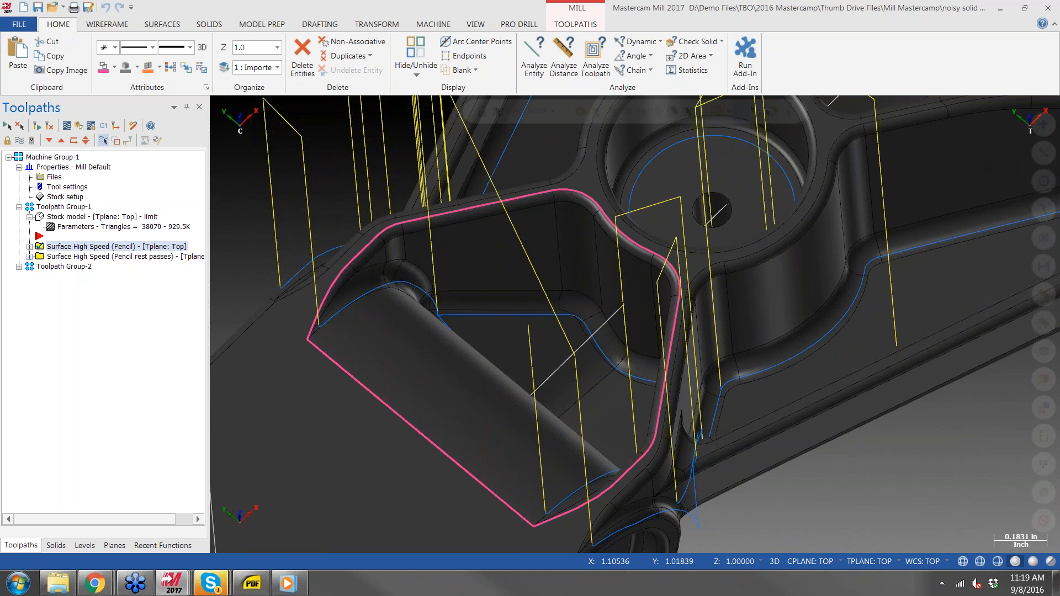
# Display the limit stock model in the outlined pocket and check the additional offset in its stock definition
pyautogui.click(60, 218)
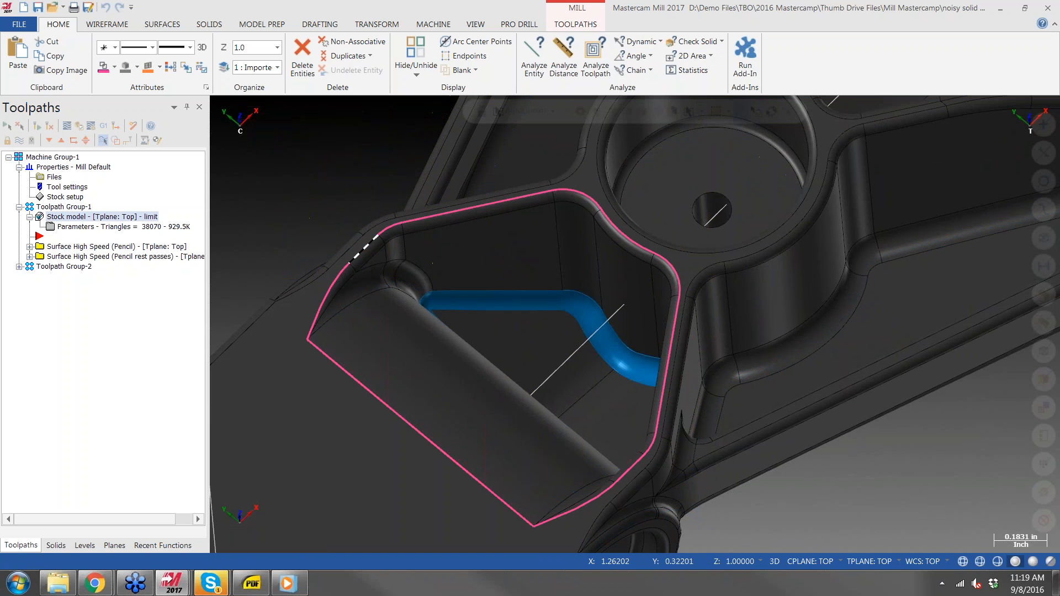
pyautogui.moveTo(572, 247); pyautogui.dragTo(543, 262, button='middle')
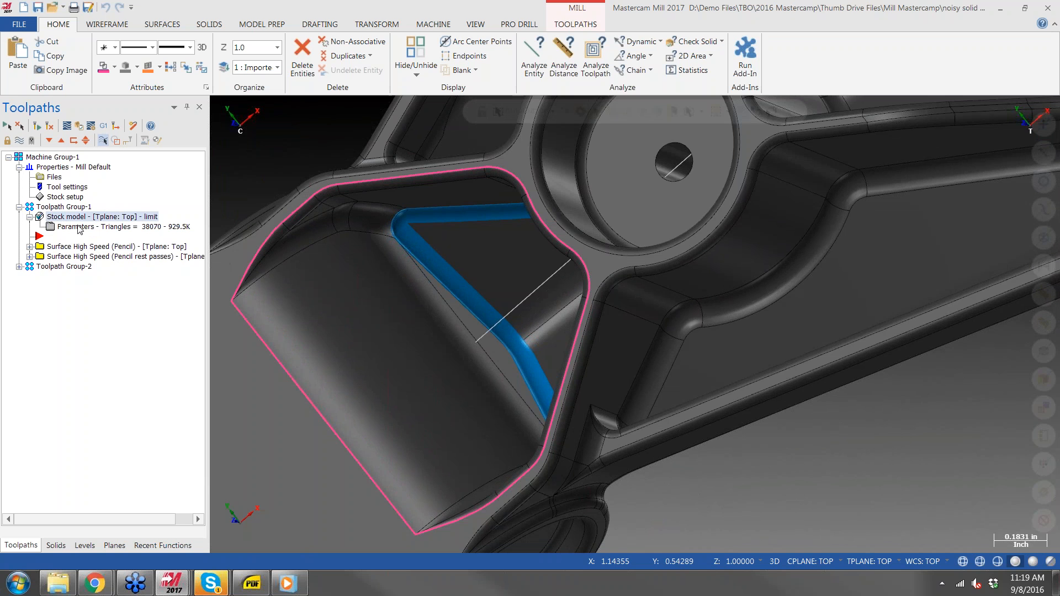
pyautogui.click(78, 228)
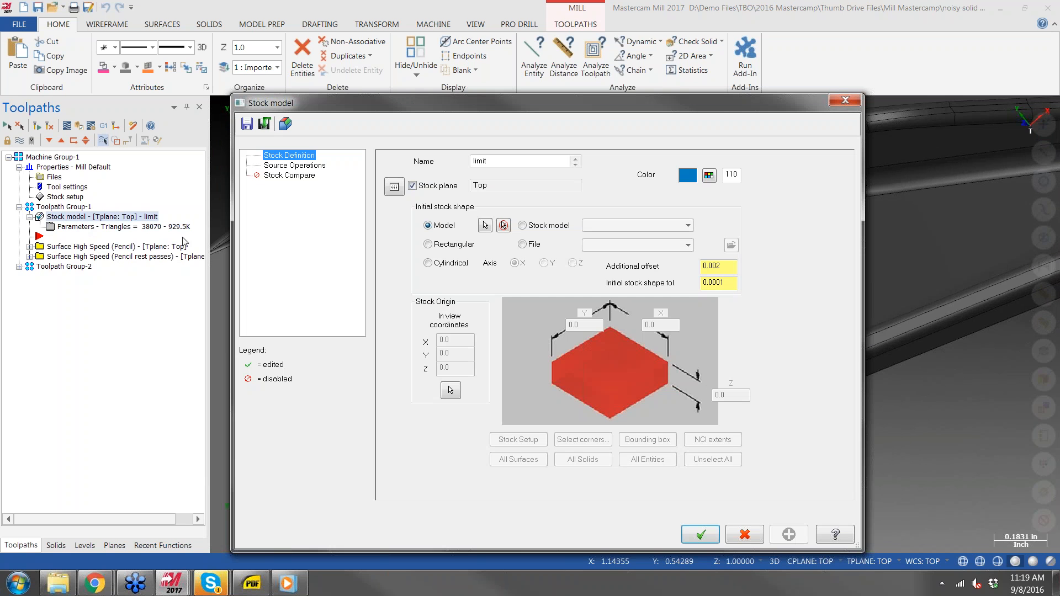
pyautogui.doubleClick(729, 267)
pyautogui.click(847, 101)
# Turn the limit stock model's display back on and inspect the remaining material around the pocket floor
pyautogui.scroll(1, 537, 259)
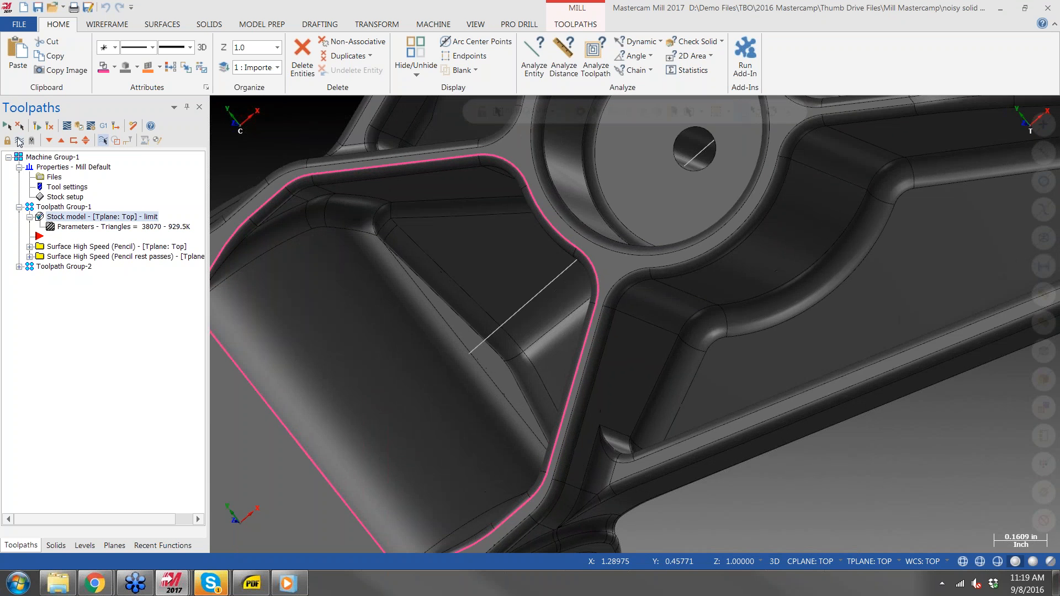
pyautogui.click(19, 142)
pyautogui.moveTo(319, 198); pyautogui.dragTo(370, 198, button='middle')
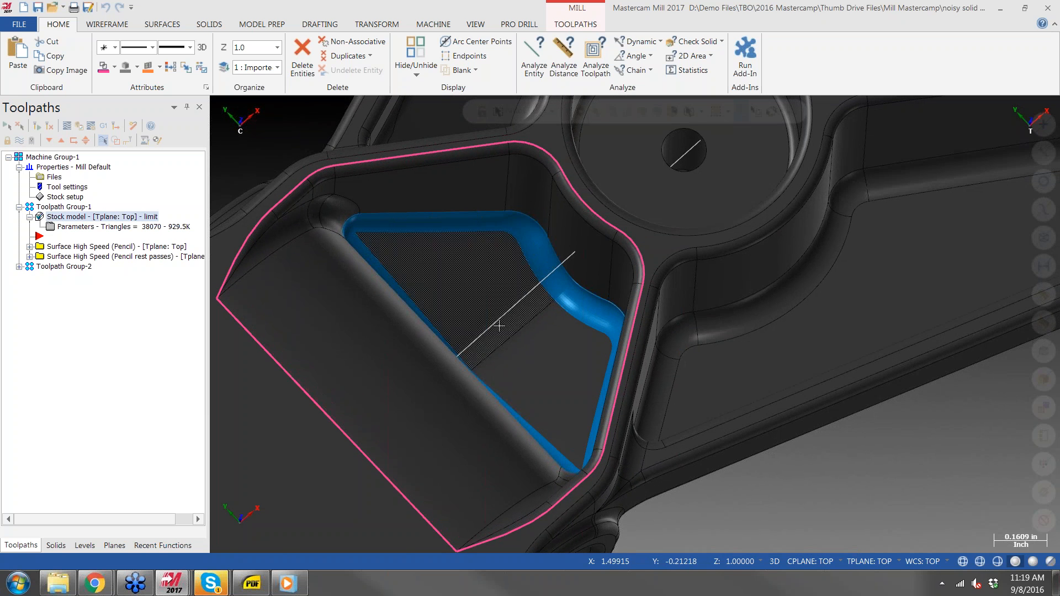
pyautogui.moveTo(527, 338); pyautogui.dragTo(537, 348, button='middle')
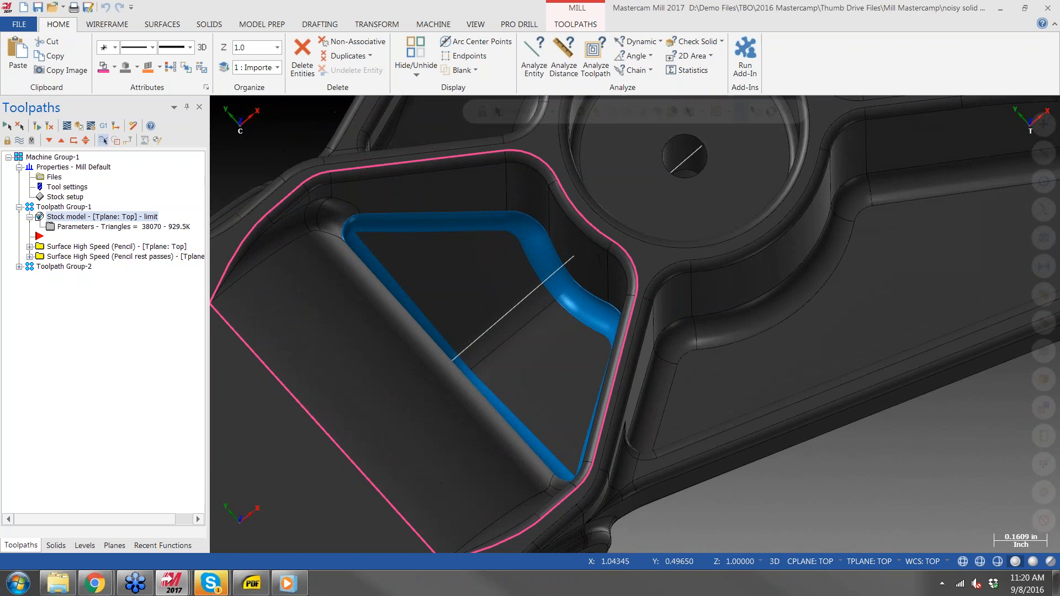
# Display the Surface High Speed (Pencil rest passes) toolpath in the outlined pocket of the bracket
pyautogui.click(40, 257)
pyautogui.moveTo(497, 279)
pyautogui.mouseDown(button='middle')
pyautogui.moveTo(571, 296)
pyautogui.moveTo(519, 311)
pyautogui.moveTo(505, 353)
pyautogui.moveTo(495, 333)
pyautogui.moveTo(483, 346)
pyautogui.moveTo(504, 350)
pyautogui.moveTo(514, 337)
pyautogui.mouseUp(button='middle')
pyautogui.scroll(-7, 572, 297)
pyautogui.scroll(5, 579, 293)
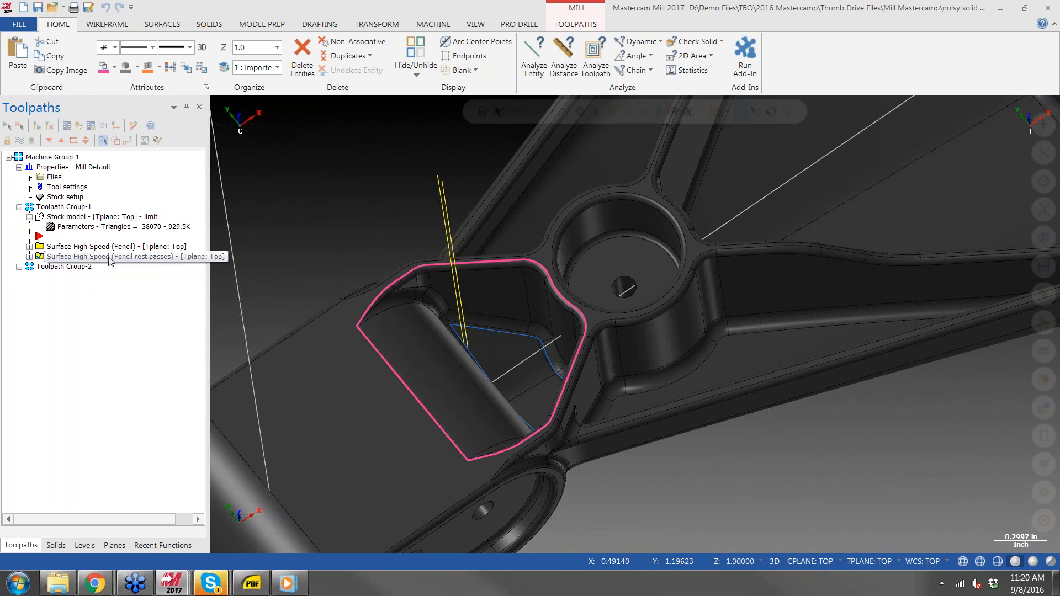
# Review the Stock settings in the parameters of the Pencil rest passes operation, then close them
pyautogui.click(30, 256)
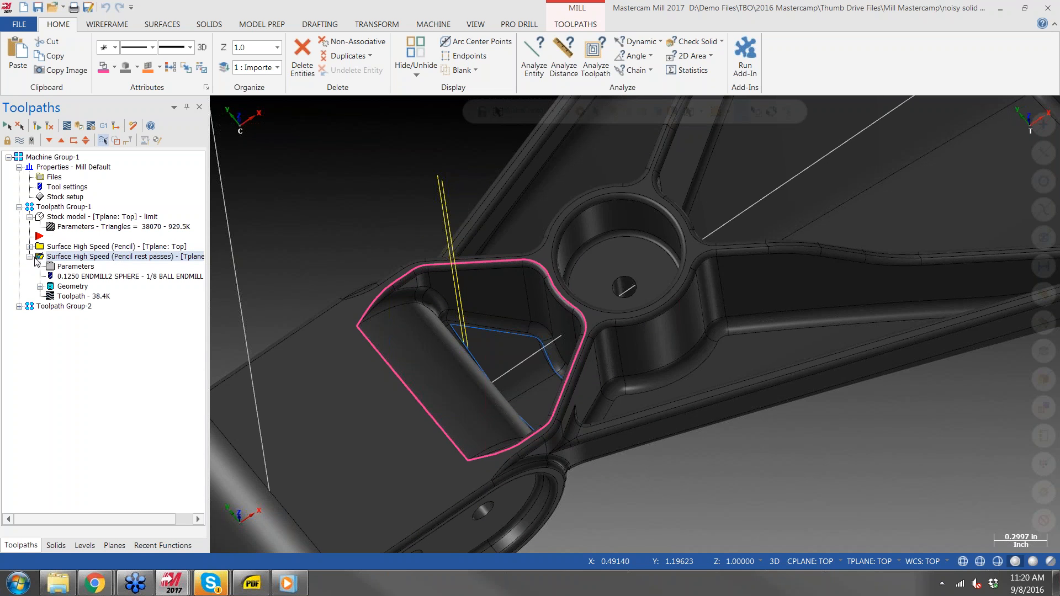
pyautogui.doubleClick(73, 267)
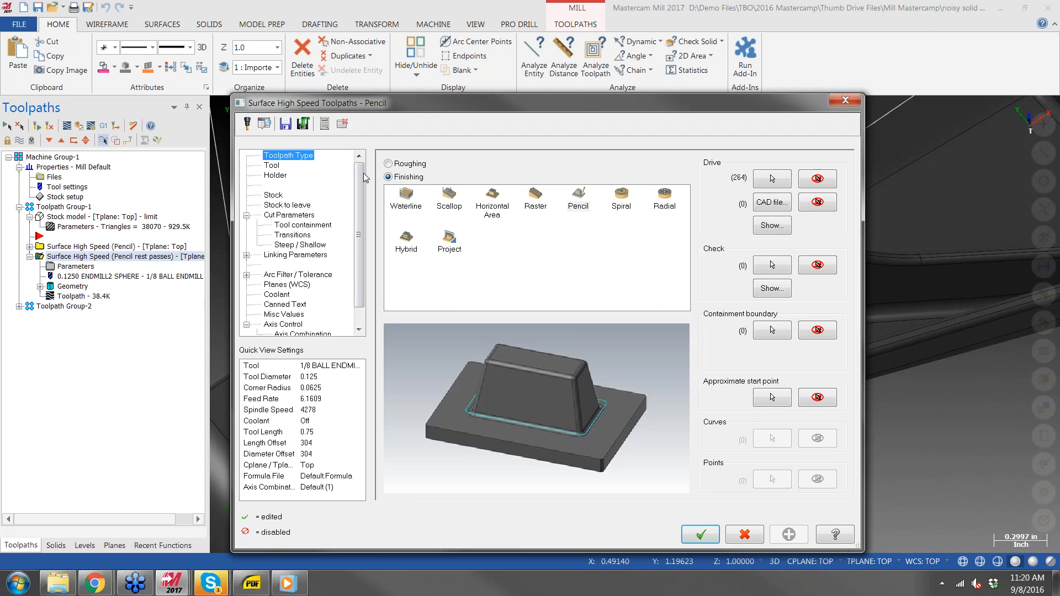
pyautogui.click(276, 196)
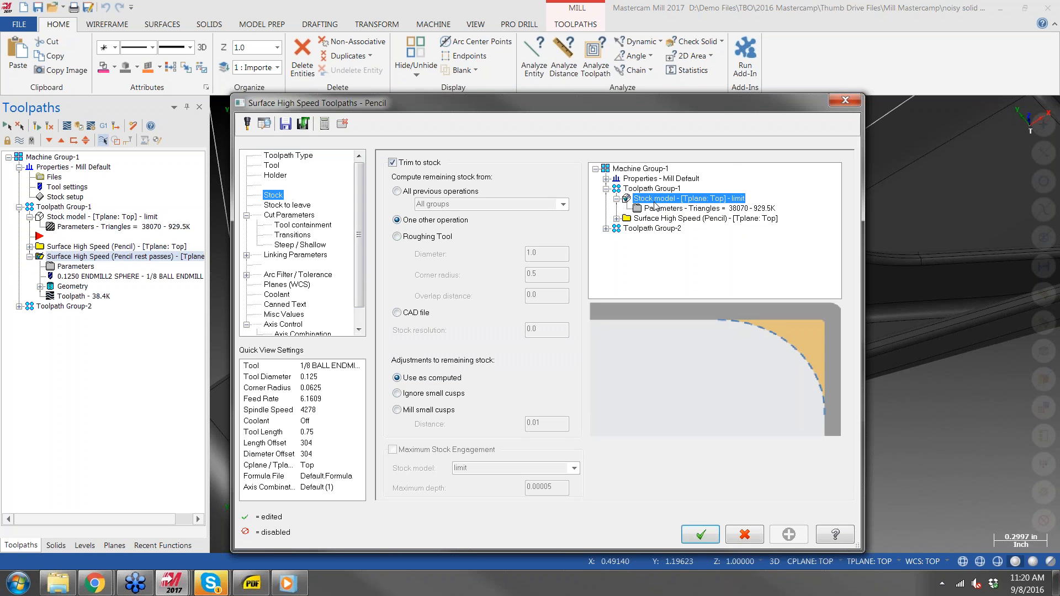
pyautogui.click(843, 102)
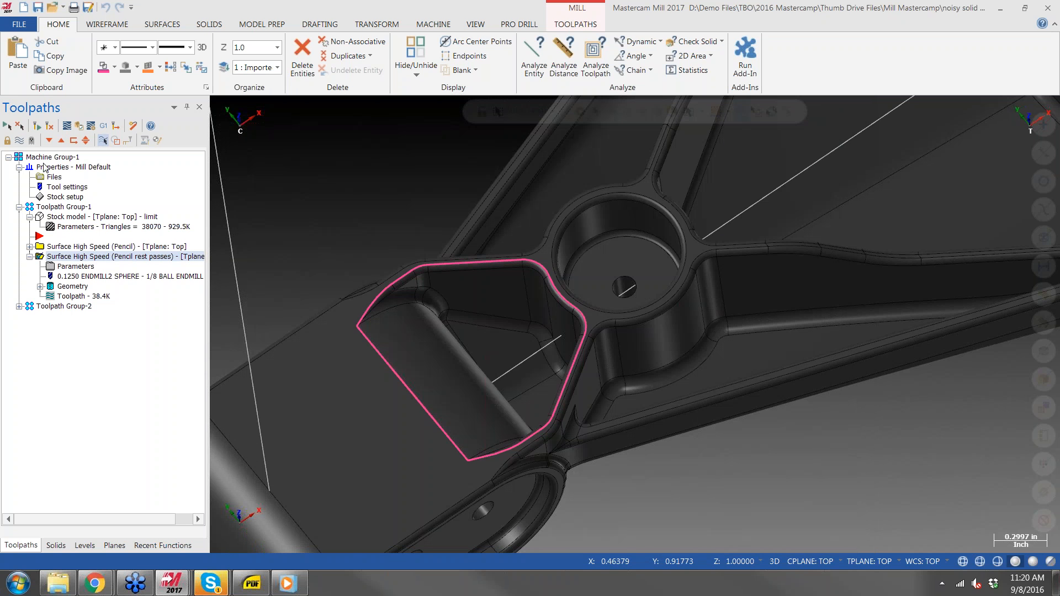
# Turn the Pencil rest passes toolpath's display back on and inspect the pocket from different angles
pyautogui.click(20, 142)
pyautogui.moveTo(500, 361)
pyautogui.mouseDown(button='middle')
pyautogui.moveTo(487, 312)
pyautogui.moveTo(510, 366)
pyautogui.moveTo(499, 326)
pyautogui.mouseUp(button='middle')
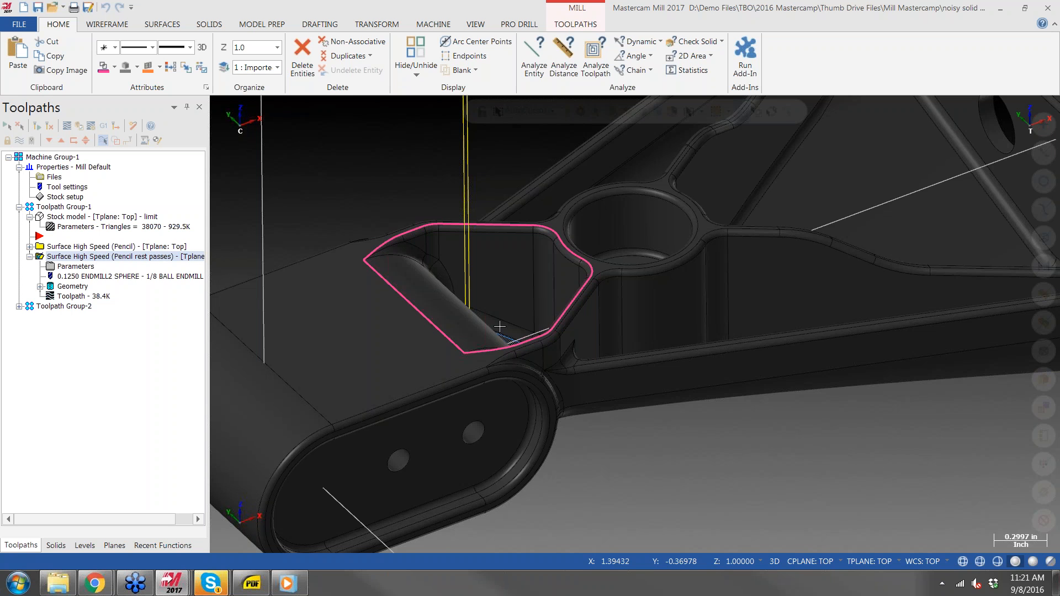
pyautogui.moveTo(638, 201); pyautogui.dragTo(645, 241, button='middle')
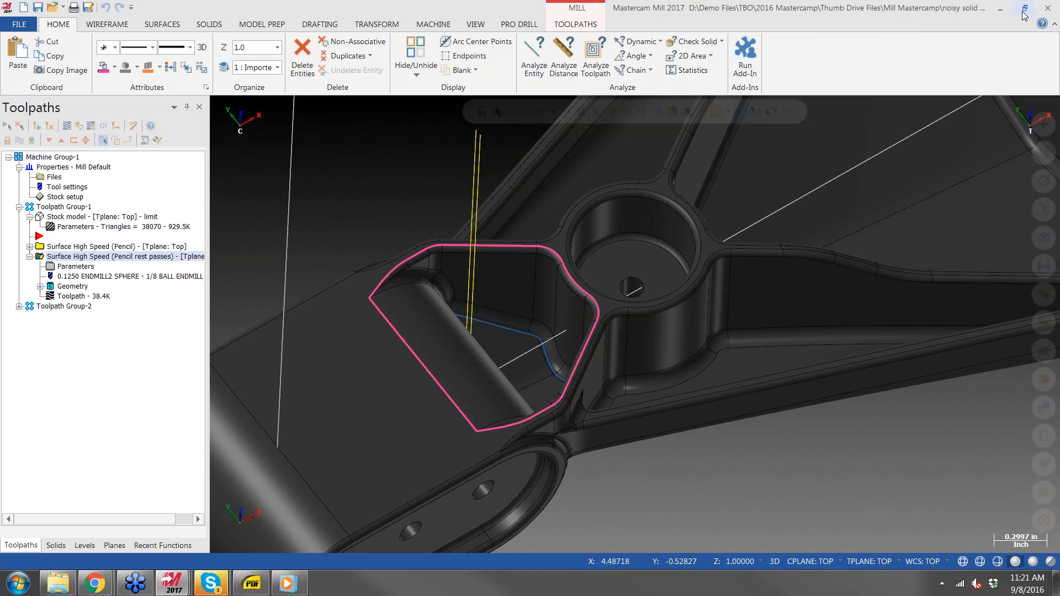
# Close the noisy solid pencil file without saving and switch to the Mastercam Mill window with the cyan part on its fixture block
pyautogui.click(1048, 8)
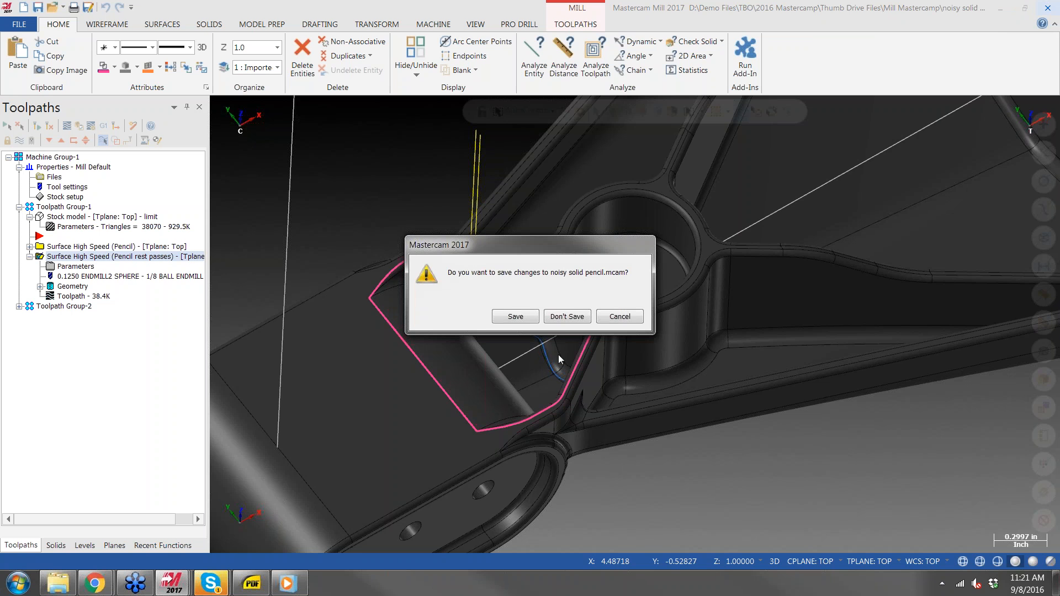
pyautogui.click(561, 317)
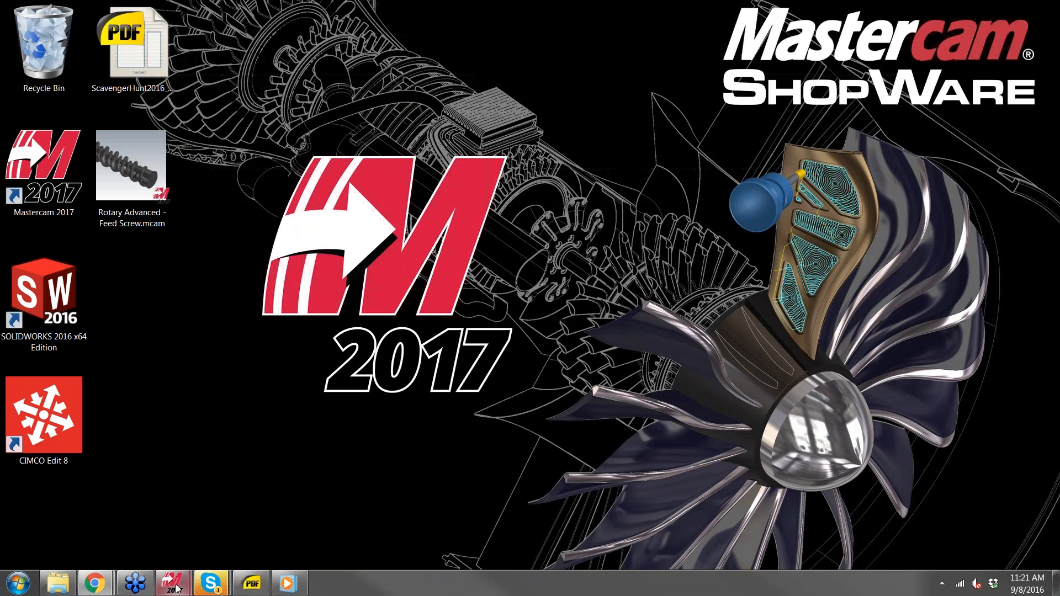
pyautogui.moveTo(186, 581)
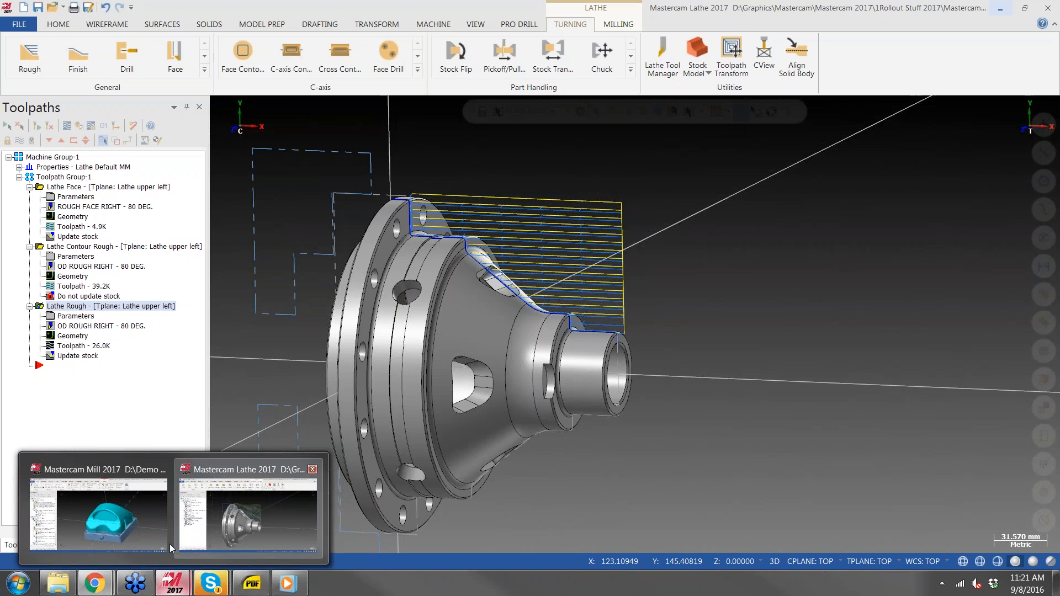
pyautogui.click(111, 505)
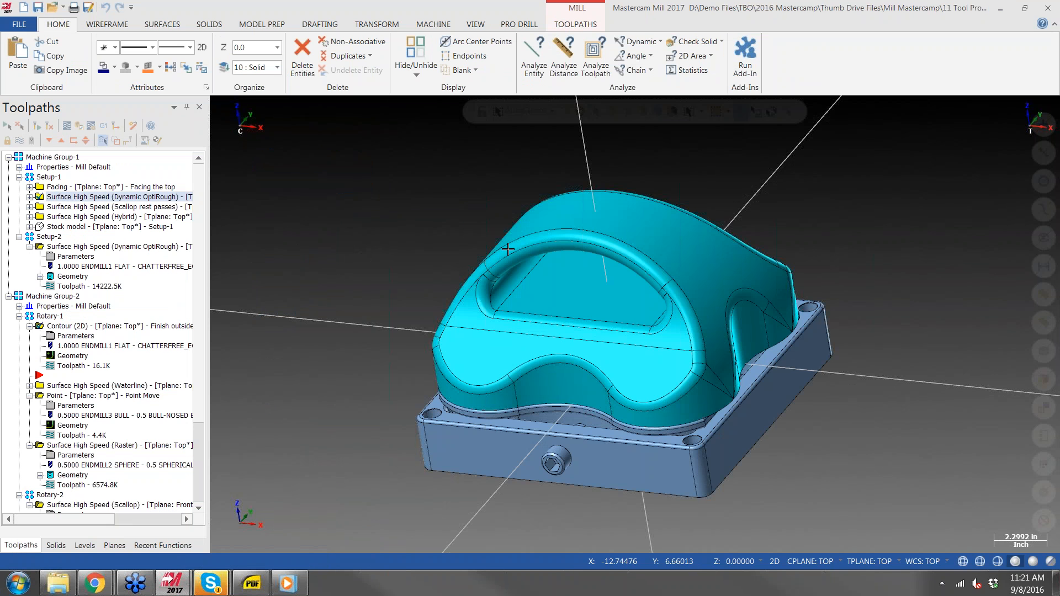
# Display the Finish outside 2D contour toolpath of Rotary-1 and examine it around the side of the cyan part
pyautogui.moveTo(414, 241); pyautogui.dragTo(573, 331, button='middle')
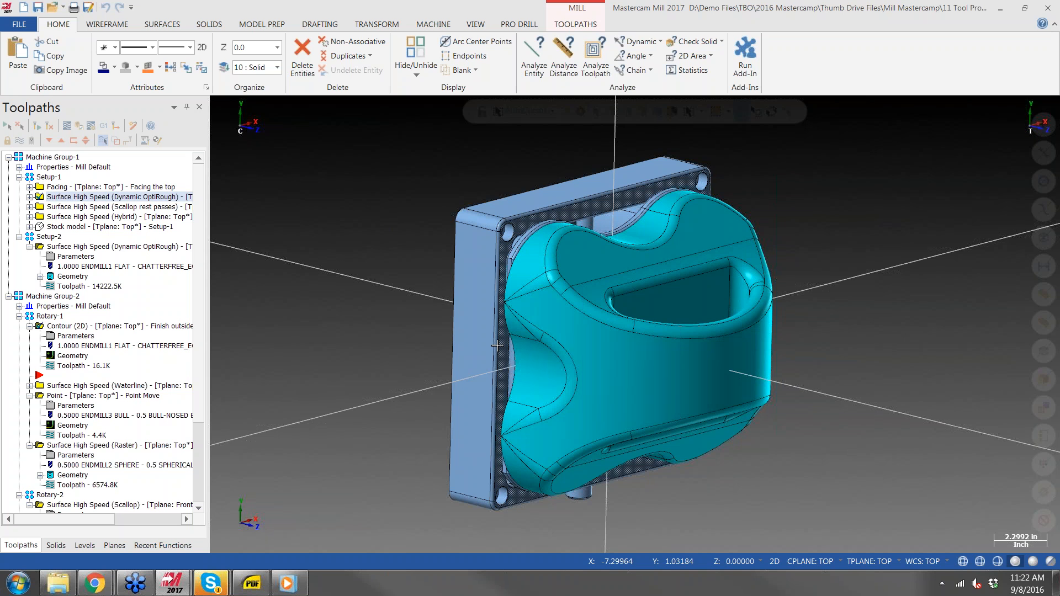
pyautogui.scroll(-1, 493, 345)
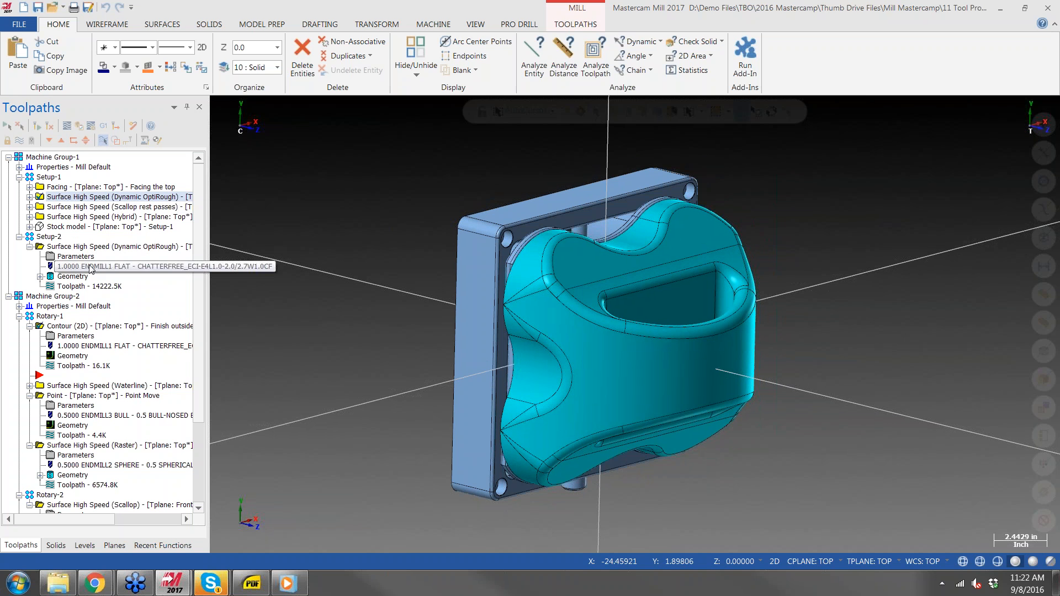
pyautogui.click(69, 326)
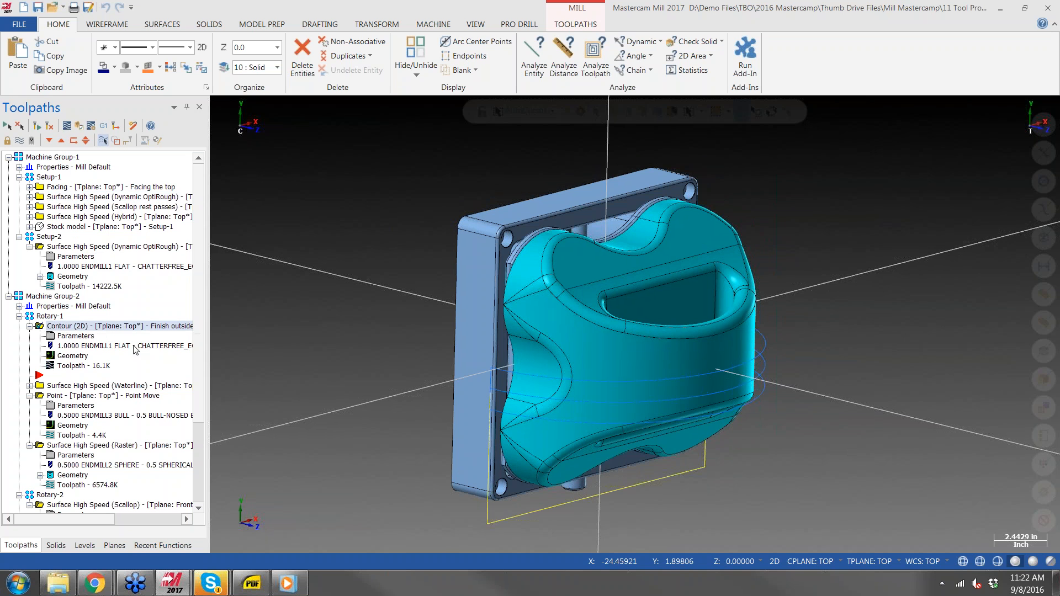
pyautogui.moveTo(529, 349); pyautogui.dragTo(449, 344, button='middle')
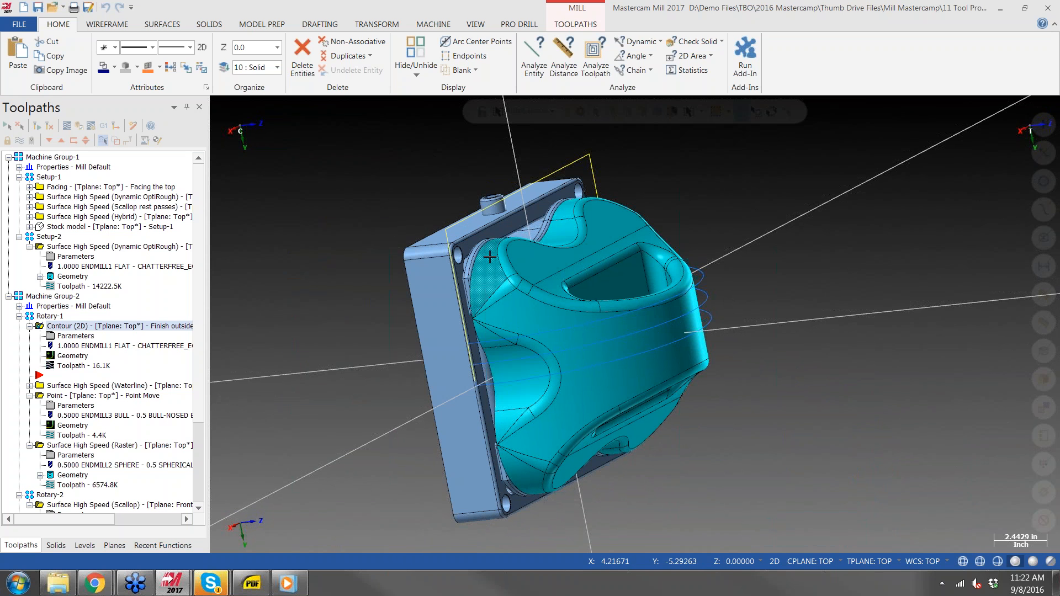
# Open the tool settings of the Finish outside contour and start Edit projection for the 1.0 diameter CHATTERFREE end mill
pyautogui.click(77, 345)
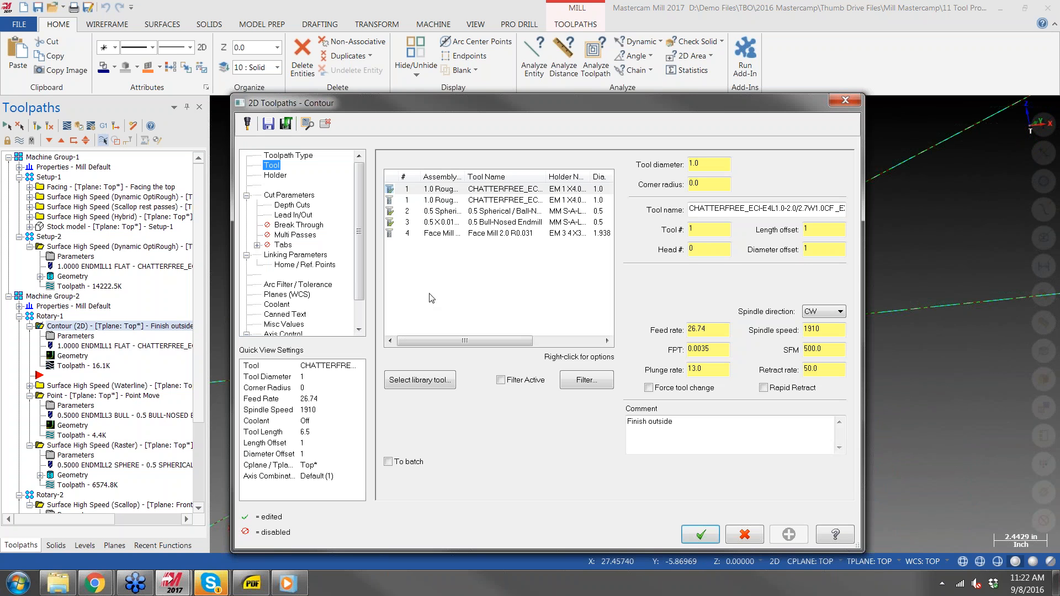
pyautogui.rightClick(446, 192)
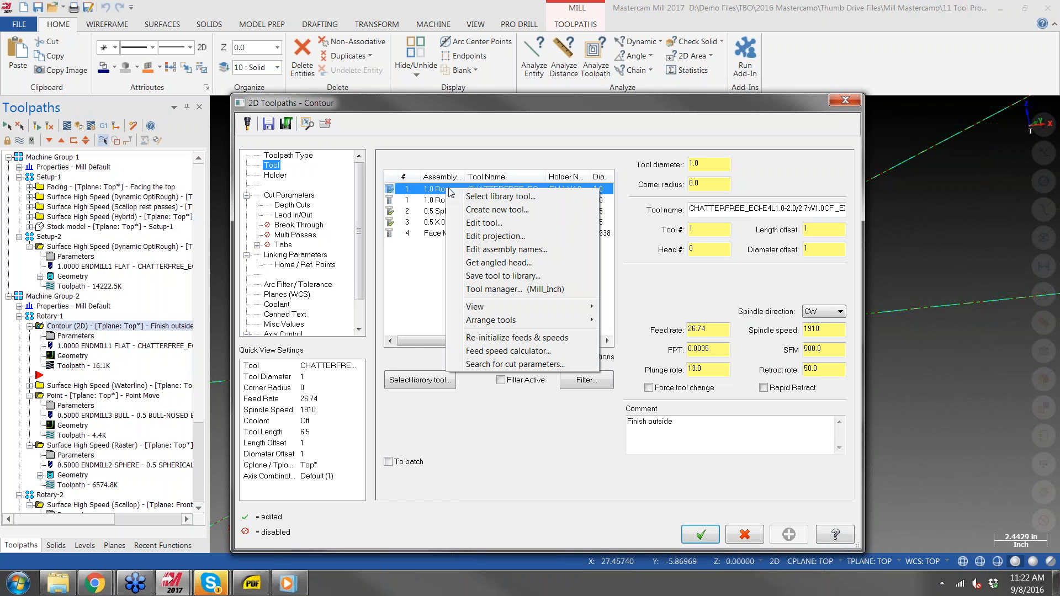
pyautogui.click(490, 236)
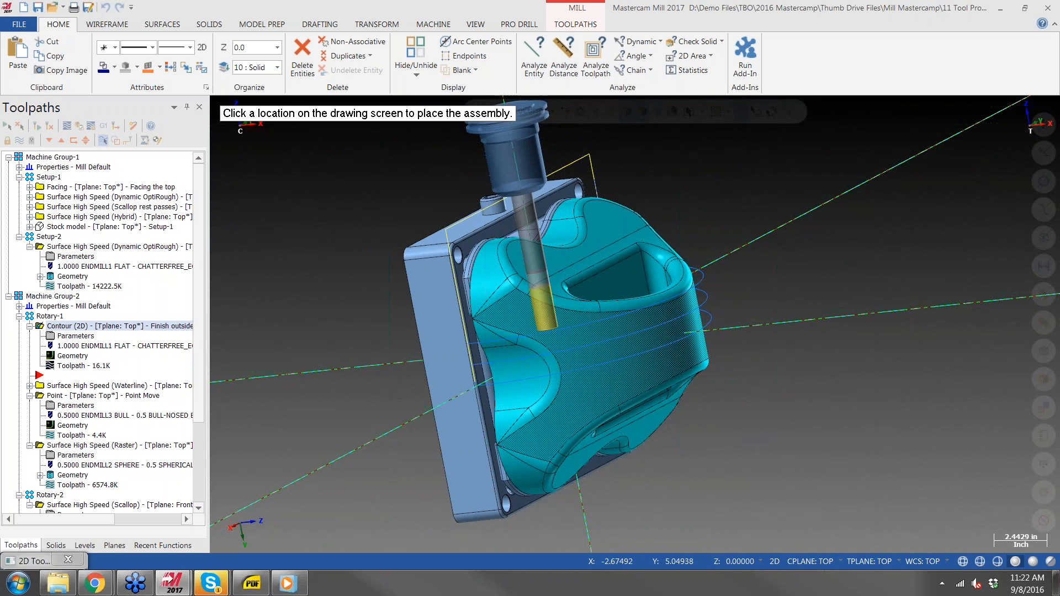
# Switch to the Front (WCS) view, place the tool assembly at the scalloped side recess's curved edge, and move the prompt clear of the holder
pyautogui.scroll(3, 558, 369)
pyautogui.moveTo(557, 365); pyautogui.dragTo(547, 369, button='middle')
pyautogui.rightClick(550, 376)
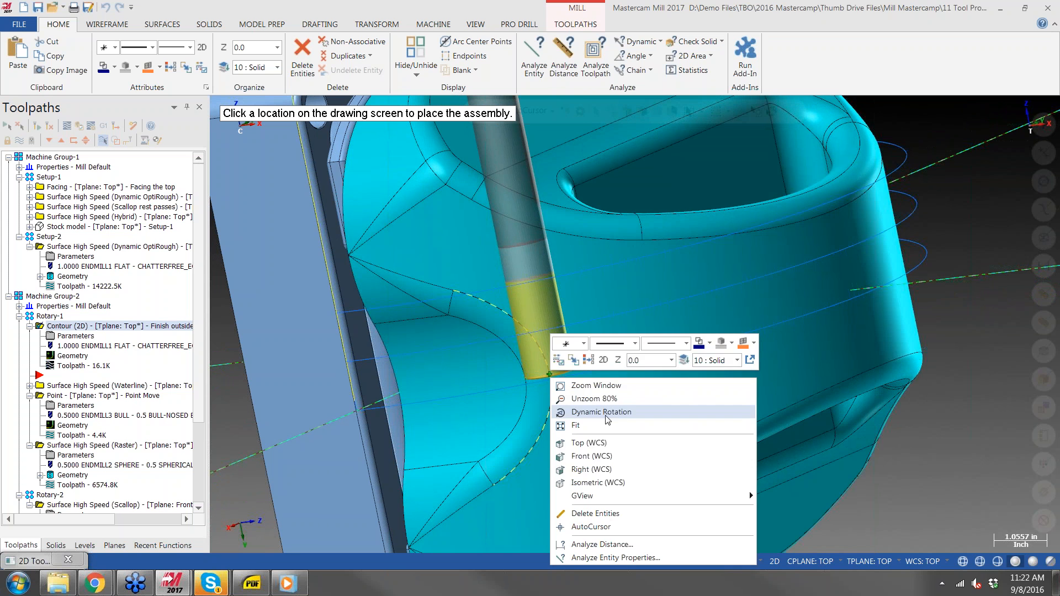
pyautogui.click(593, 452)
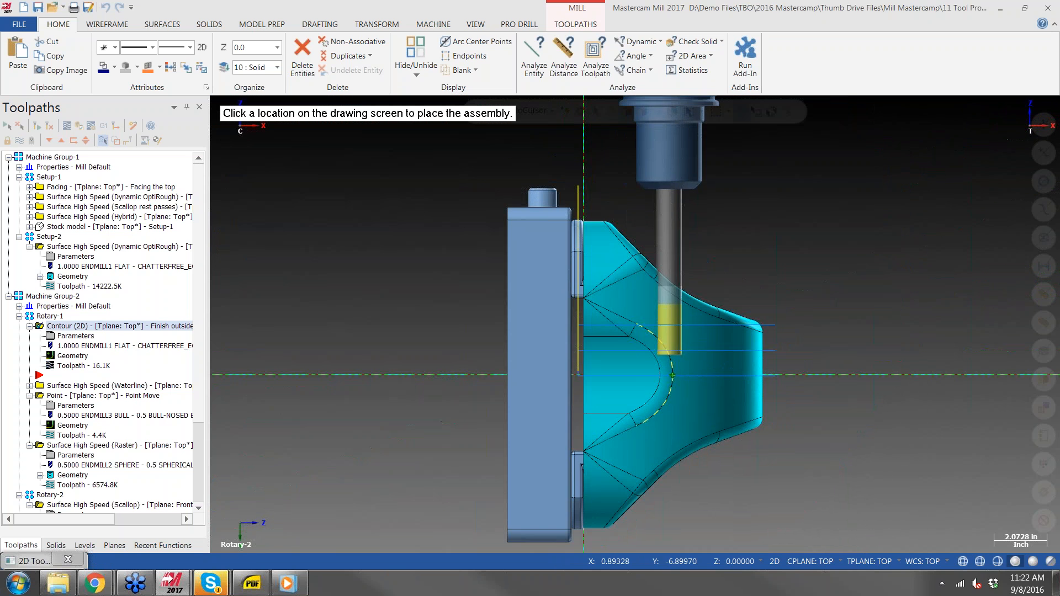
pyautogui.click(673, 385)
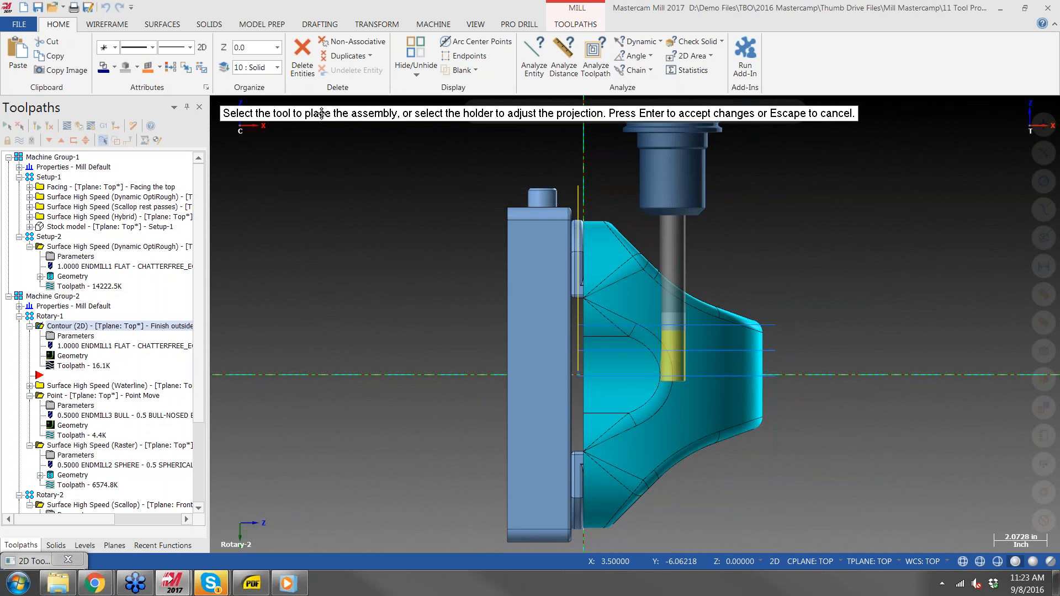
pyautogui.moveTo(320, 112); pyautogui.dragTo(399, 123)
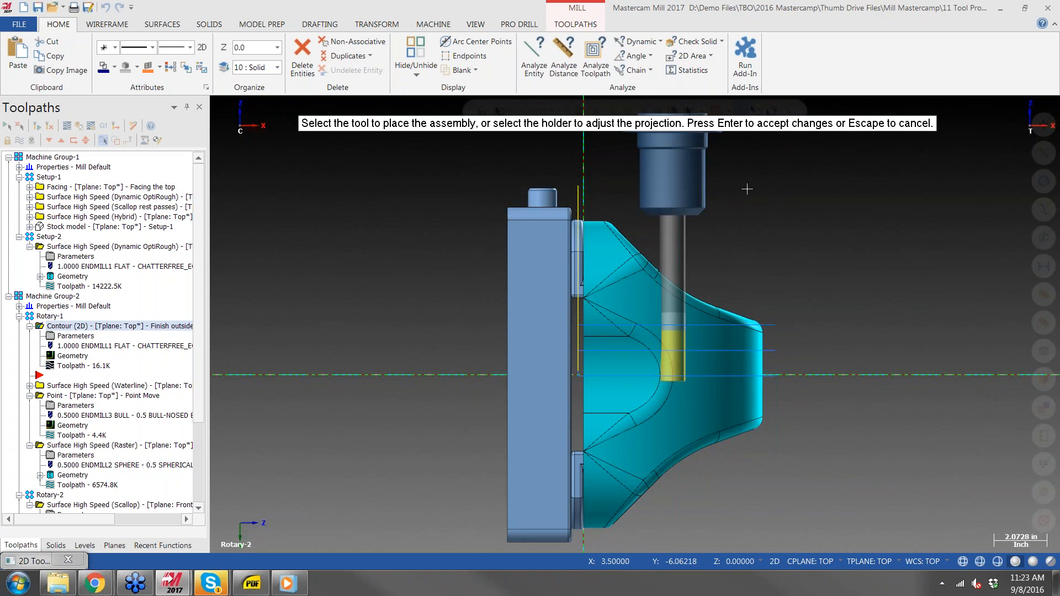
# Start adjusting the tool projection at the holder, compare its clearance from several angles and standard views, and restore the Front (WCS) view
pyautogui.click(678, 191)
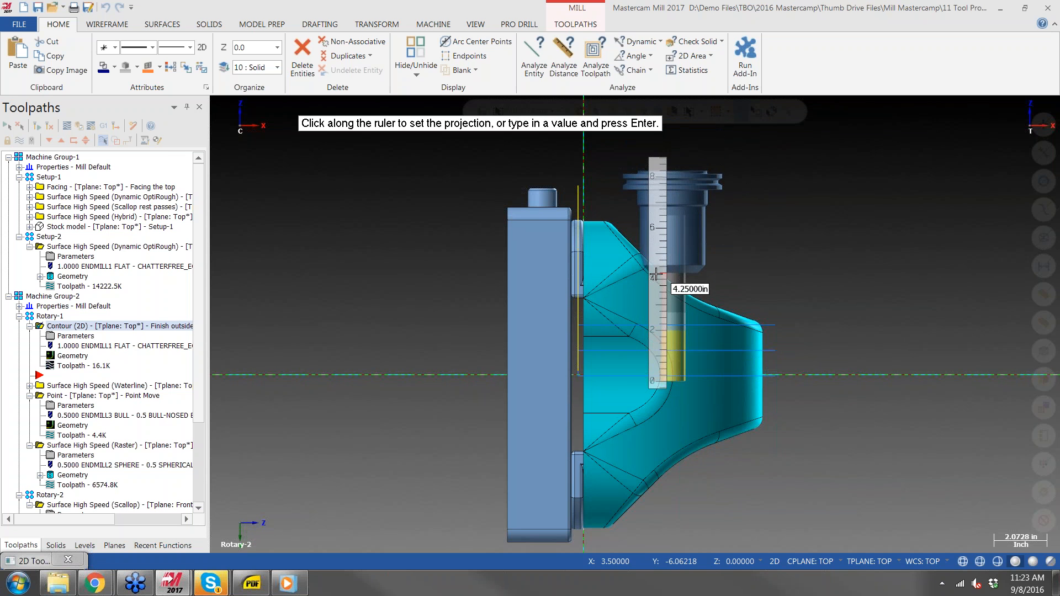
pyautogui.moveTo(688, 290); pyautogui.dragTo(533, 301, button='middle')
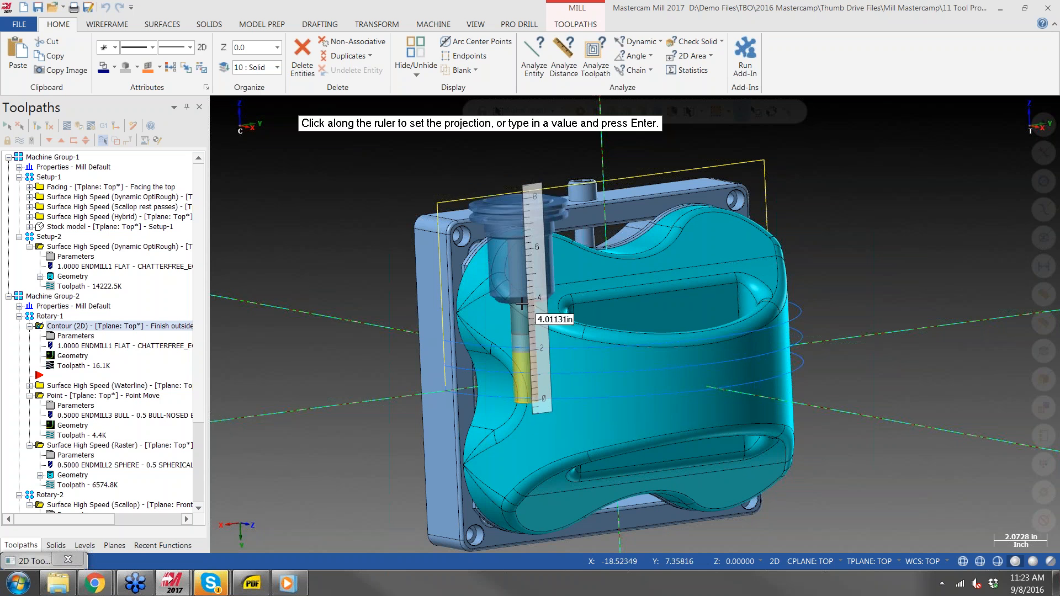
pyautogui.moveTo(421, 301); pyautogui.dragTo(607, 294, button='middle')
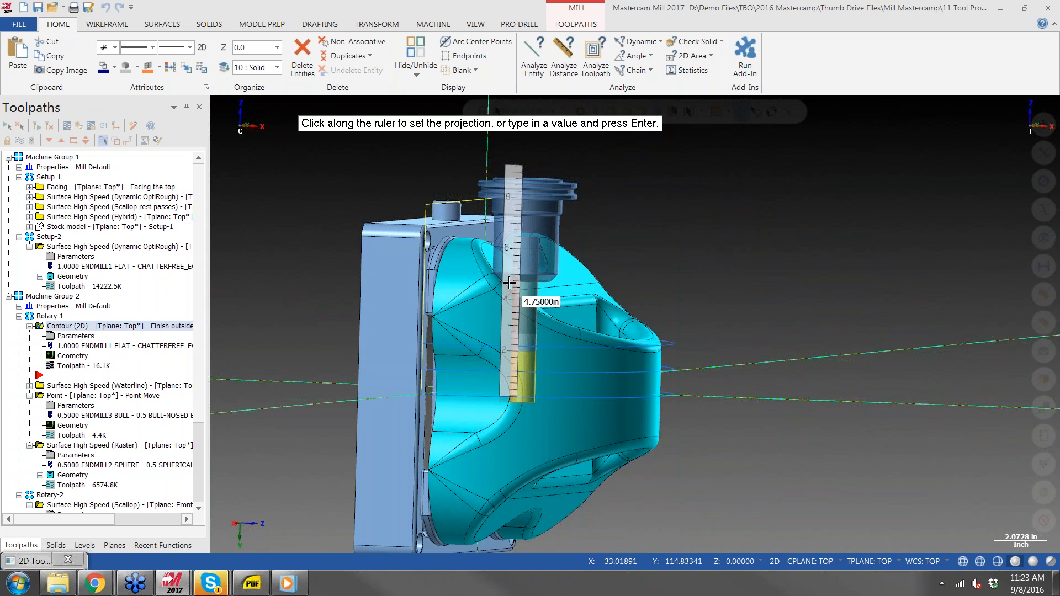
pyautogui.rightClick(557, 267)
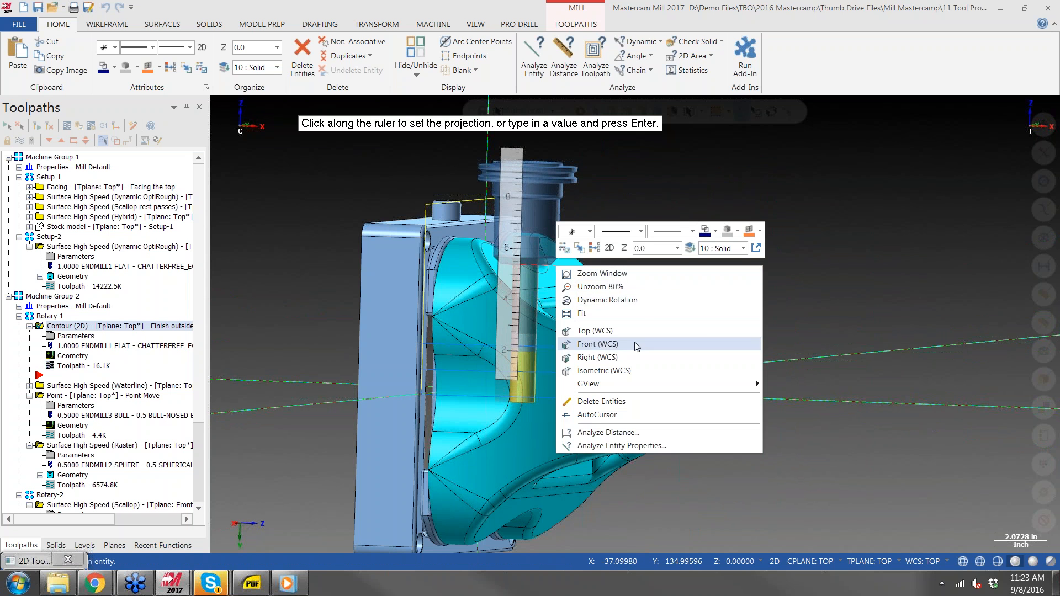
pyautogui.click(593, 352)
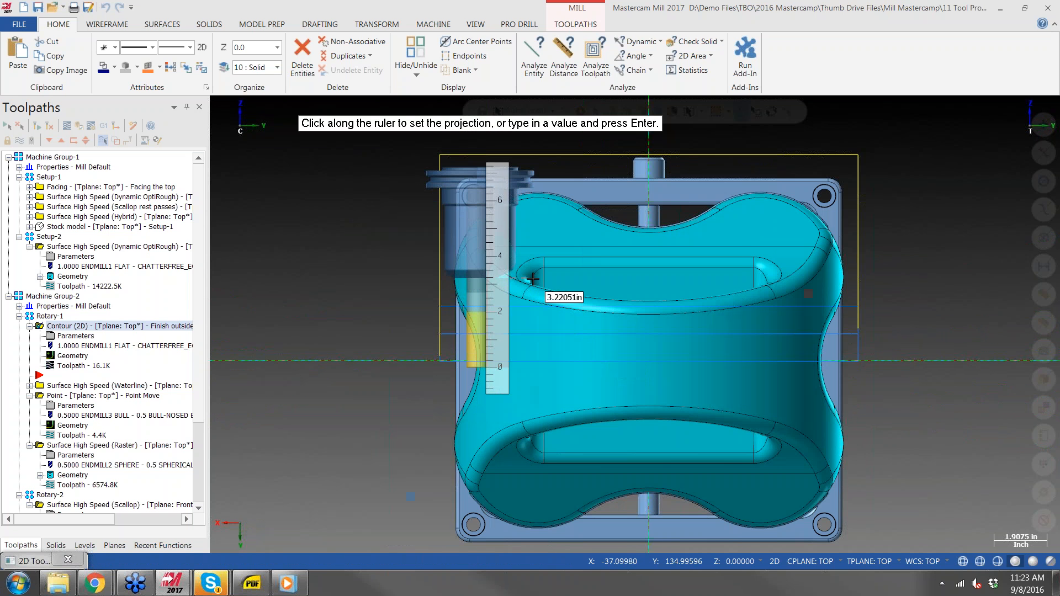
pyautogui.rightClick(534, 279)
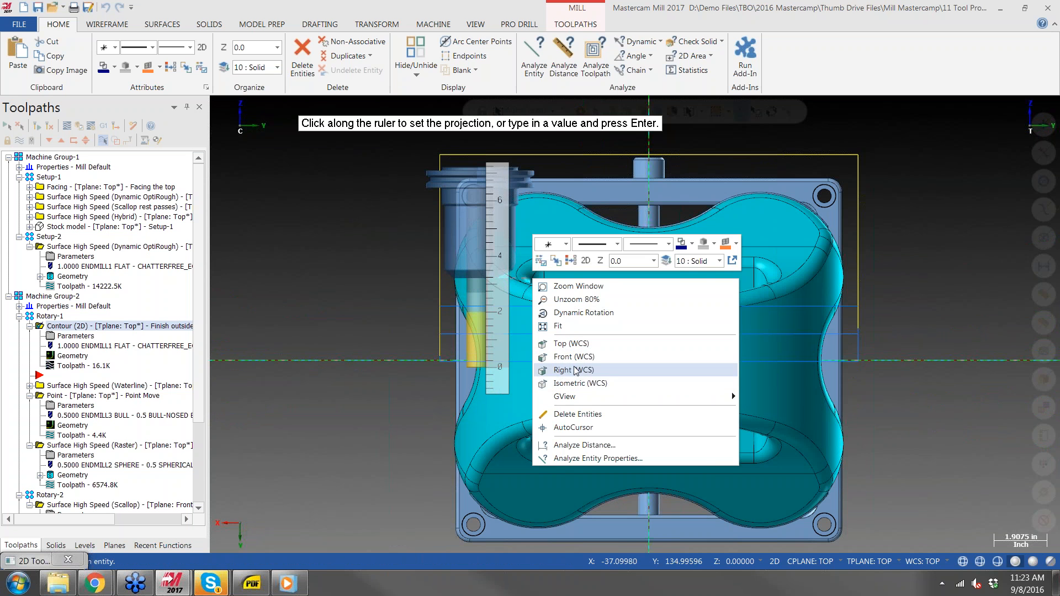
pyautogui.click(568, 347)
pyautogui.rightClick(567, 343)
pyautogui.click(605, 424)
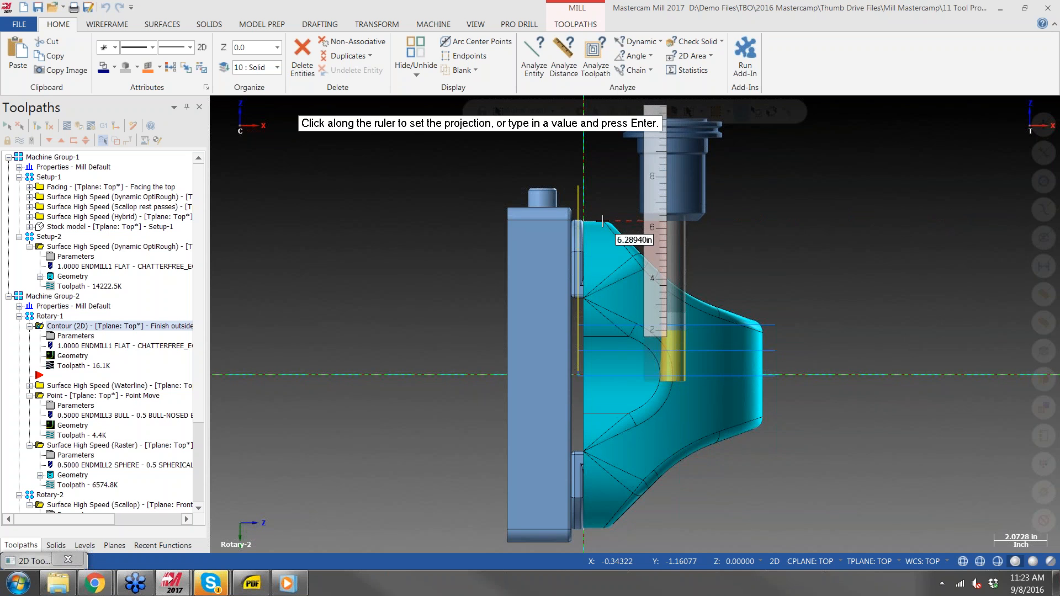
# Set the tool projection to 6.5 inches to clear the fixture and part, and accept the changed tool assembly
pyautogui.scroll(5, 603, 221)
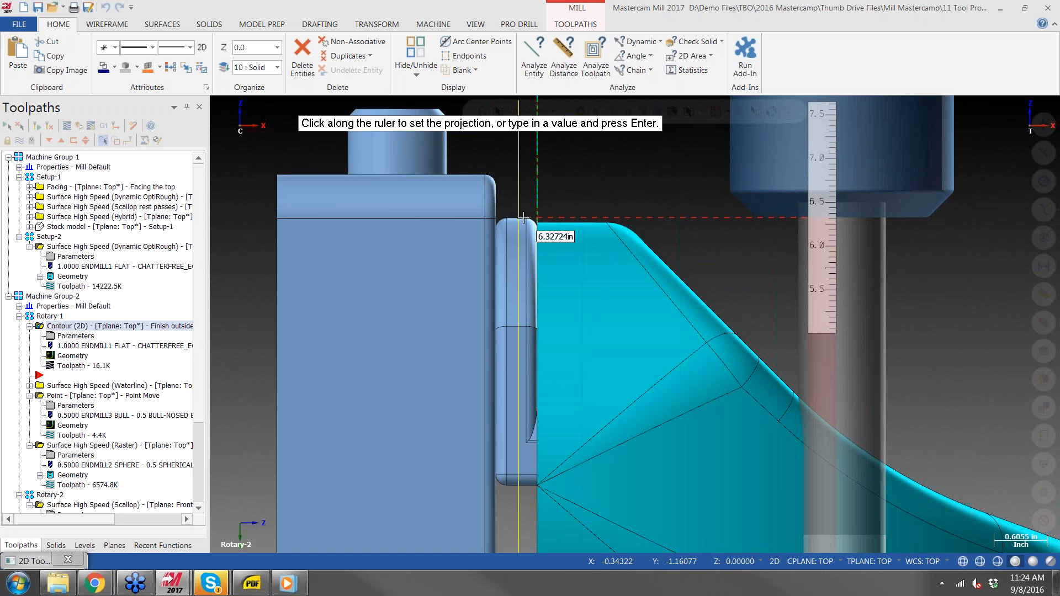
pyautogui.write('6.5')
pyautogui.press('Return')
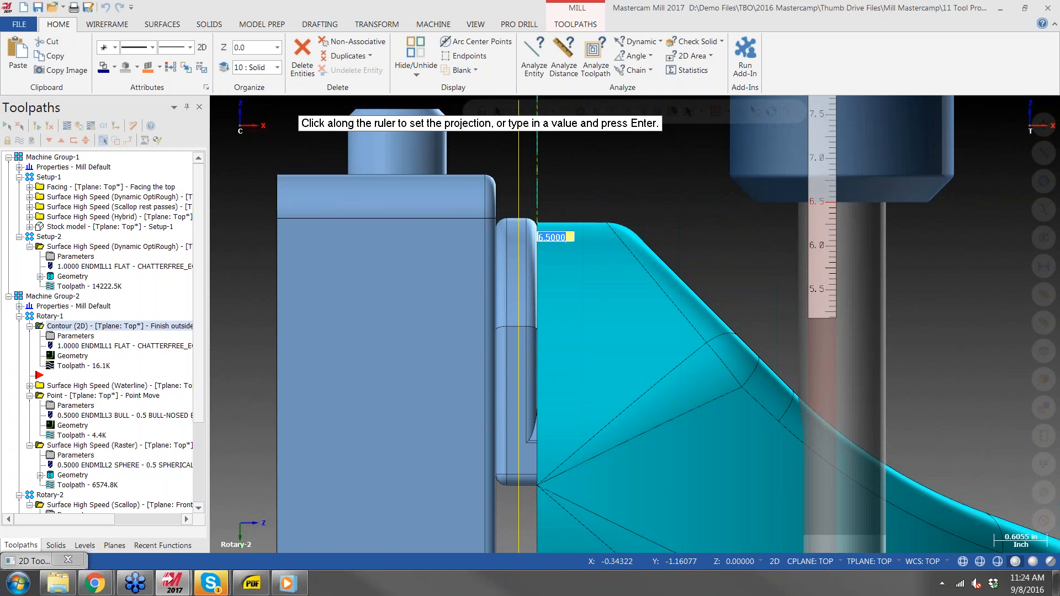
pyautogui.press('Return')
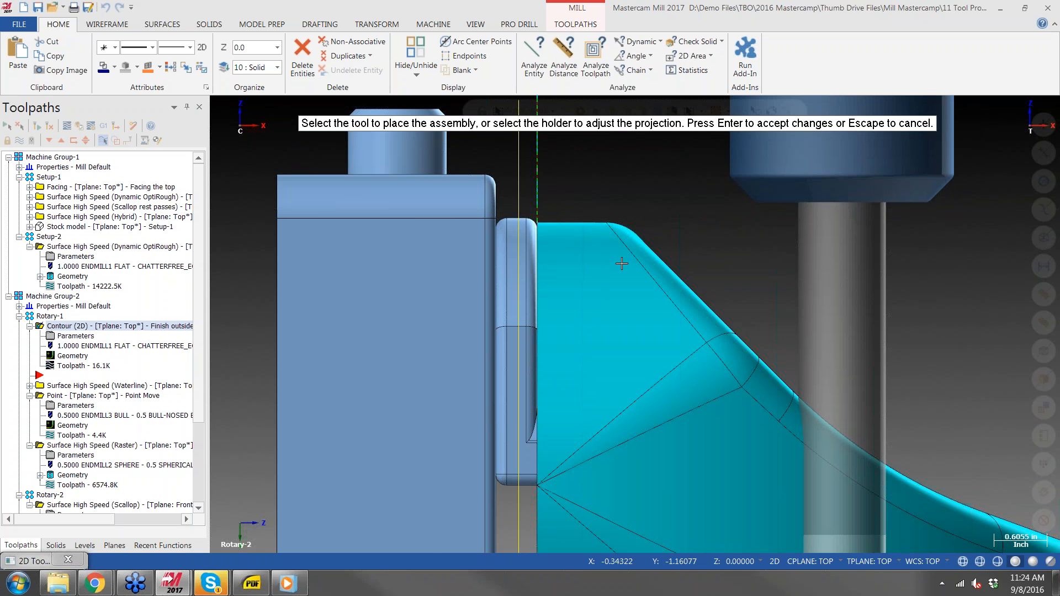
pyautogui.scroll(-4, 690, 253)
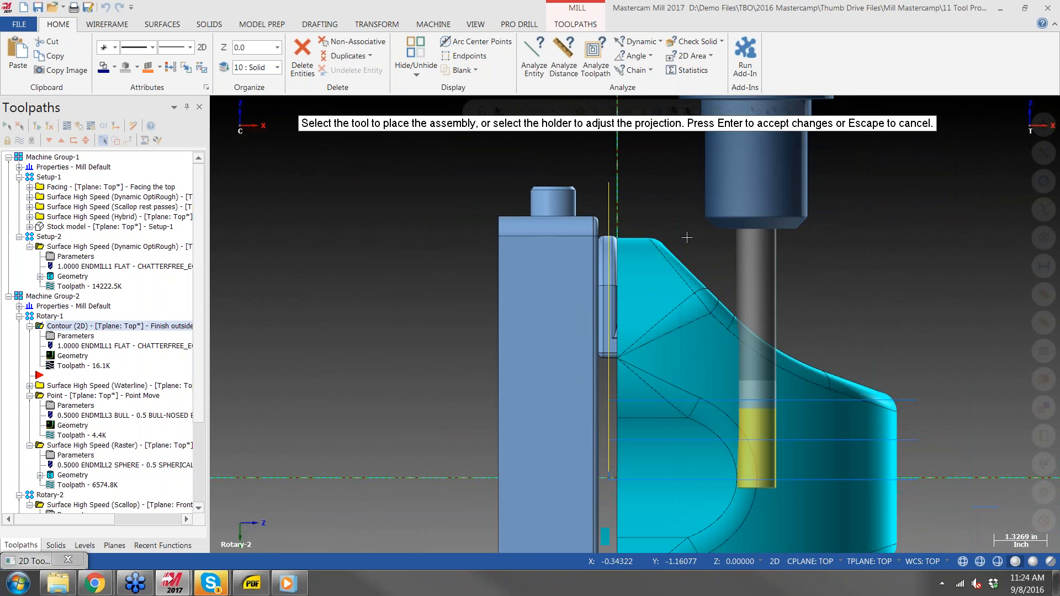
pyautogui.press('Return')
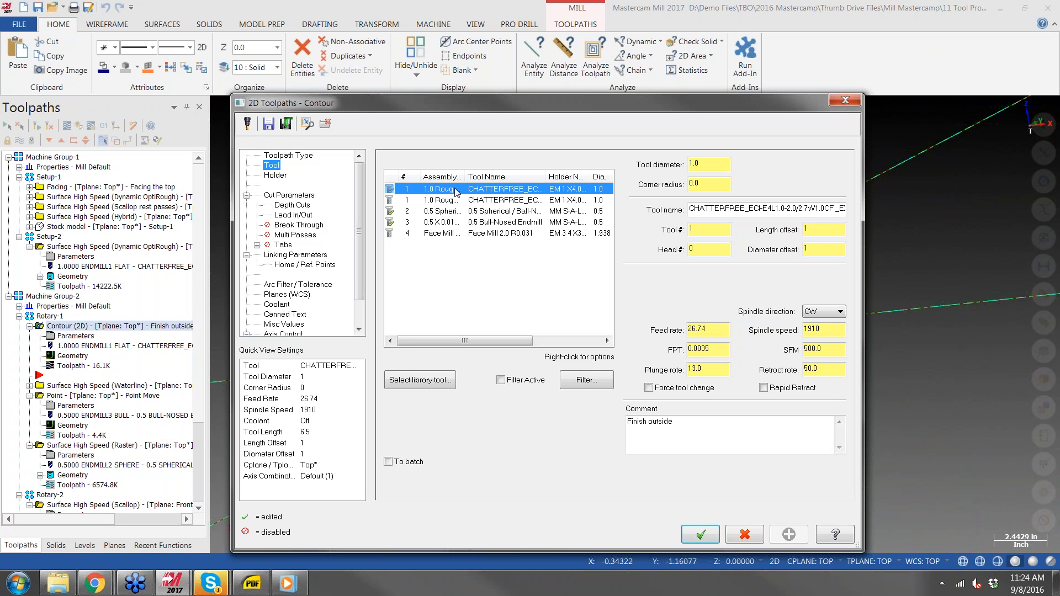
# Check the tool projection in the Contour toolpath's holder settings and close the settings without confirming them
pyautogui.click(276, 176)
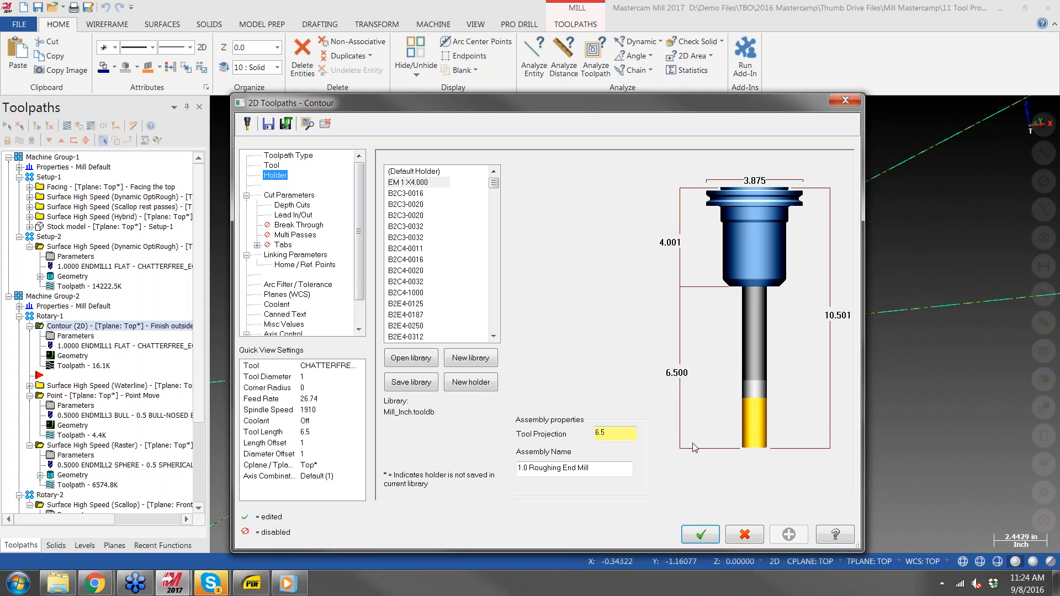
pyautogui.doubleClick(604, 432)
pyautogui.click(843, 101)
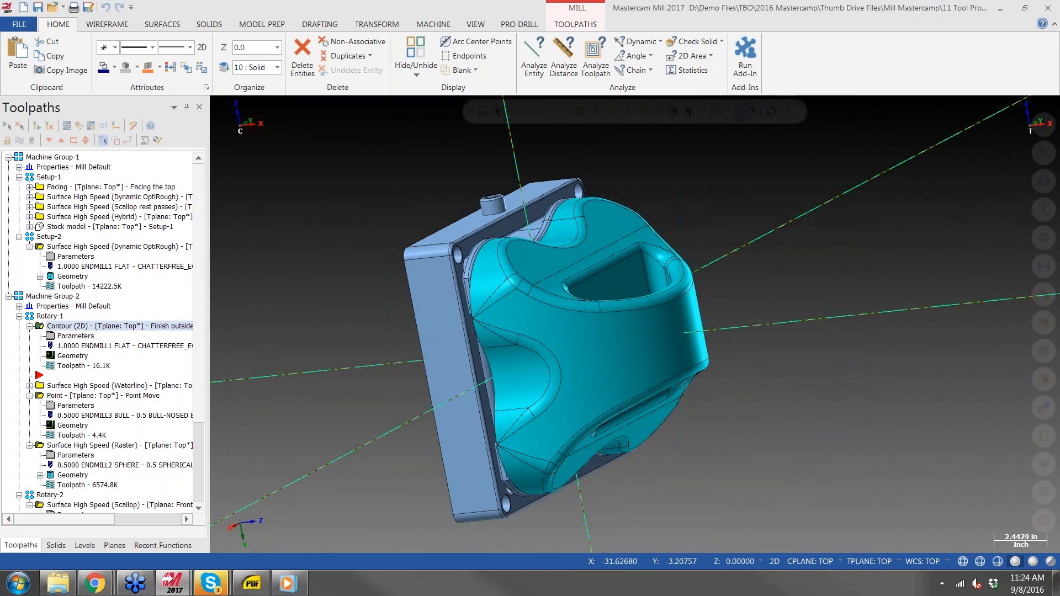
# Close the 11 Tool Projection - Example file without saving and switch to the Mastercam Lathe window with the Lathe Chip Break part
pyautogui.click(1001, 11)
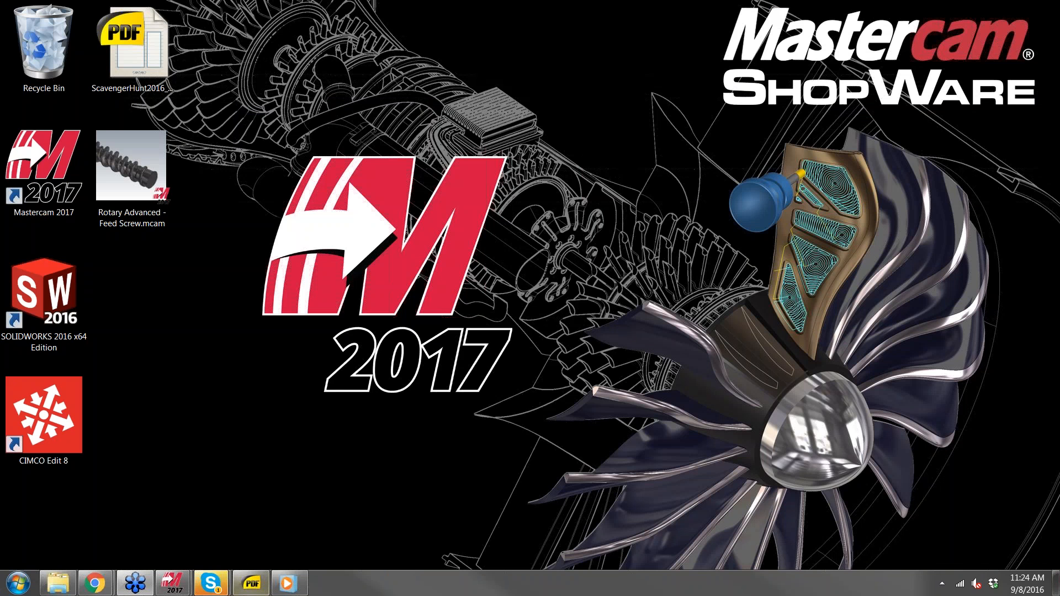
pyautogui.moveTo(175, 590)
pyautogui.click(127, 528)
pyautogui.click(1048, 8)
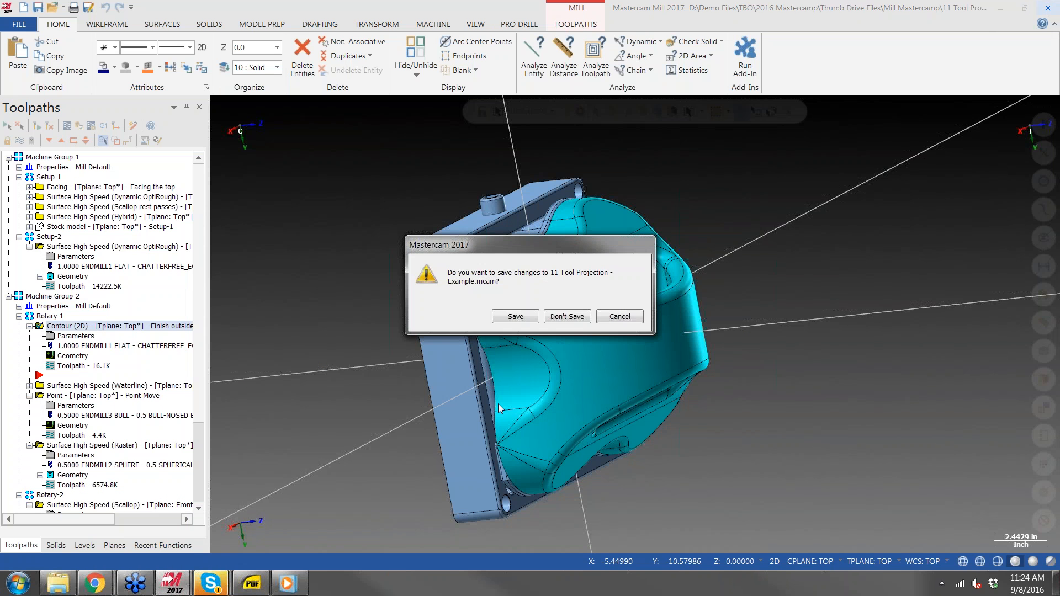
pyautogui.click(567, 317)
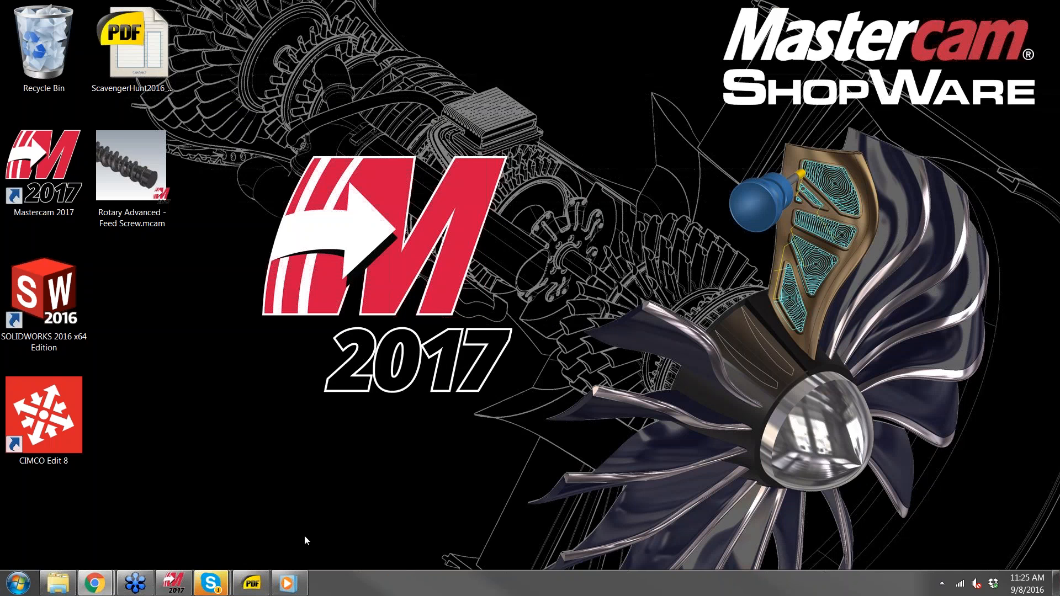
pyautogui.moveTo(180, 590)
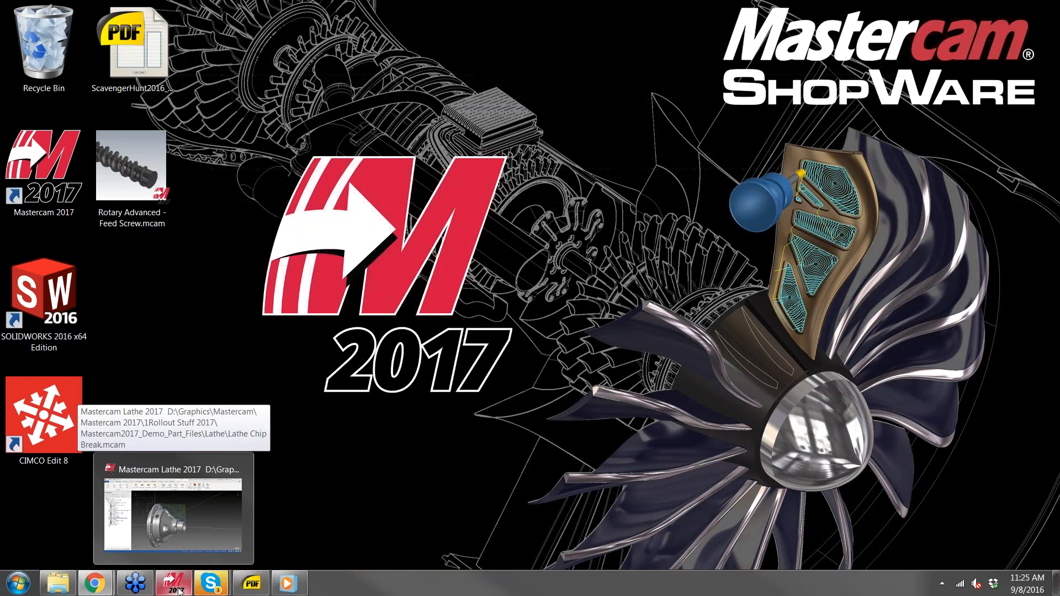
pyautogui.click(179, 591)
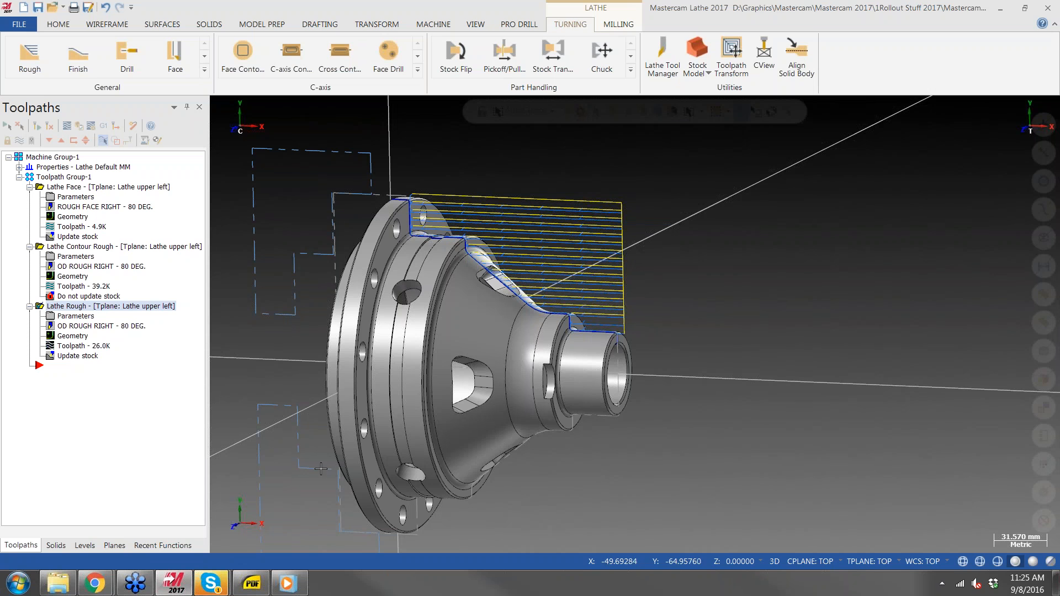
# Start a new stock model for the flanged lathe part with 3 - Lathe Rough as its initial stock shape
pyautogui.moveTo(586, 378); pyautogui.dragTo(548, 269, button='middle')
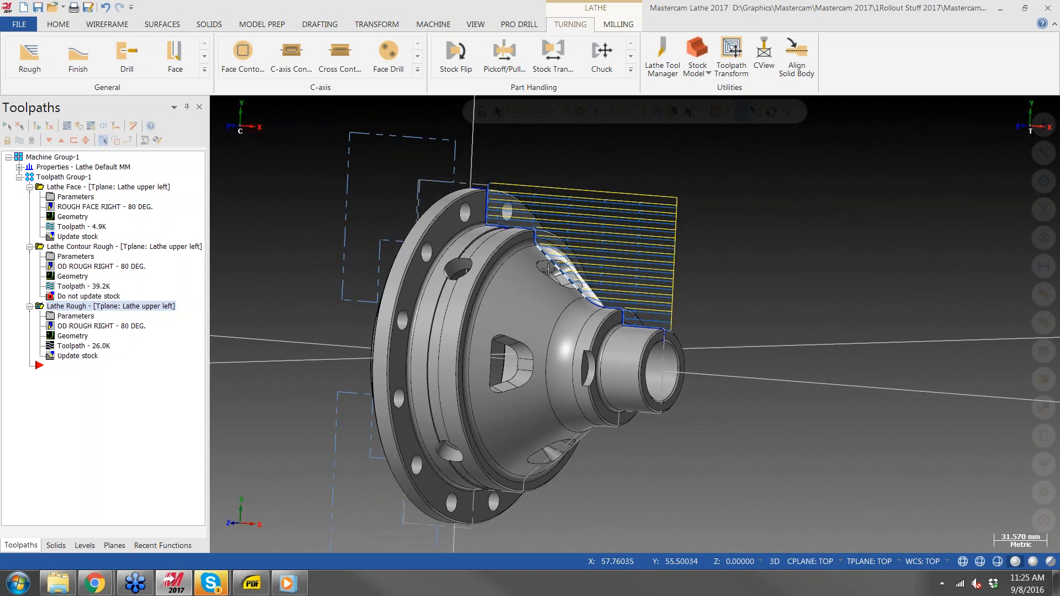
pyautogui.moveTo(544, 256); pyautogui.dragTo(366, 310, button='middle')
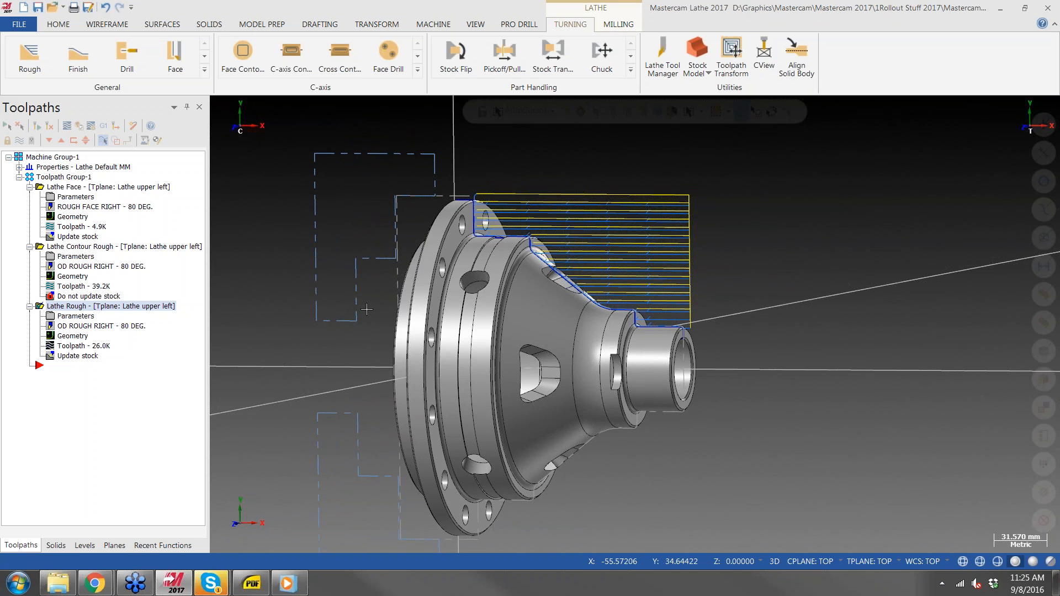
pyautogui.moveTo(414, 338); pyautogui.dragTo(379, 371, button='middle')
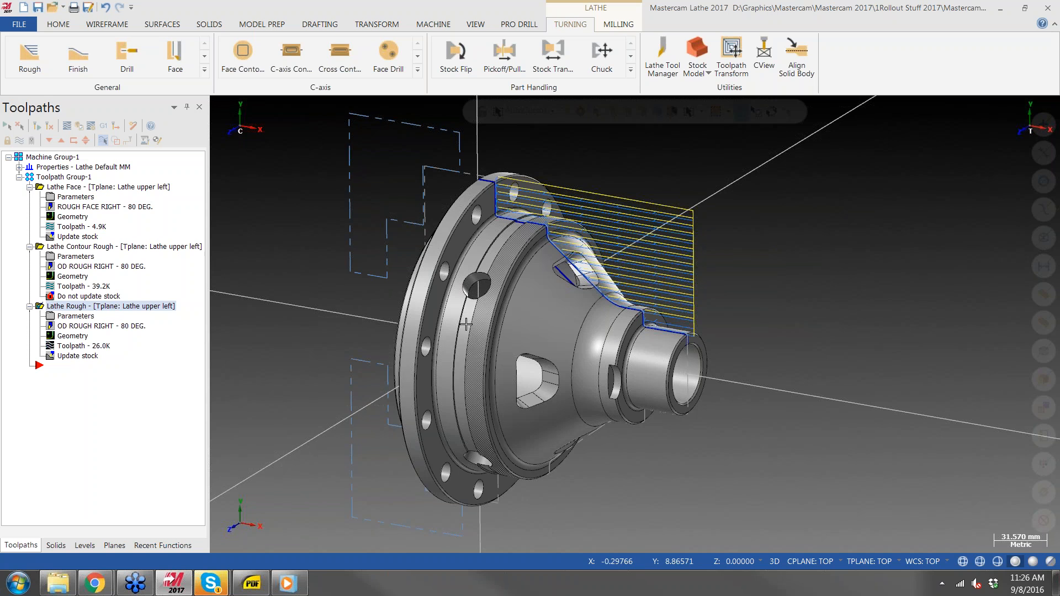
pyautogui.moveTo(465, 319)
pyautogui.mouseDown(button='middle')
pyautogui.moveTo(419, 317)
pyautogui.moveTo(442, 309)
pyautogui.moveTo(417, 306)
pyautogui.mouseUp(button='middle')
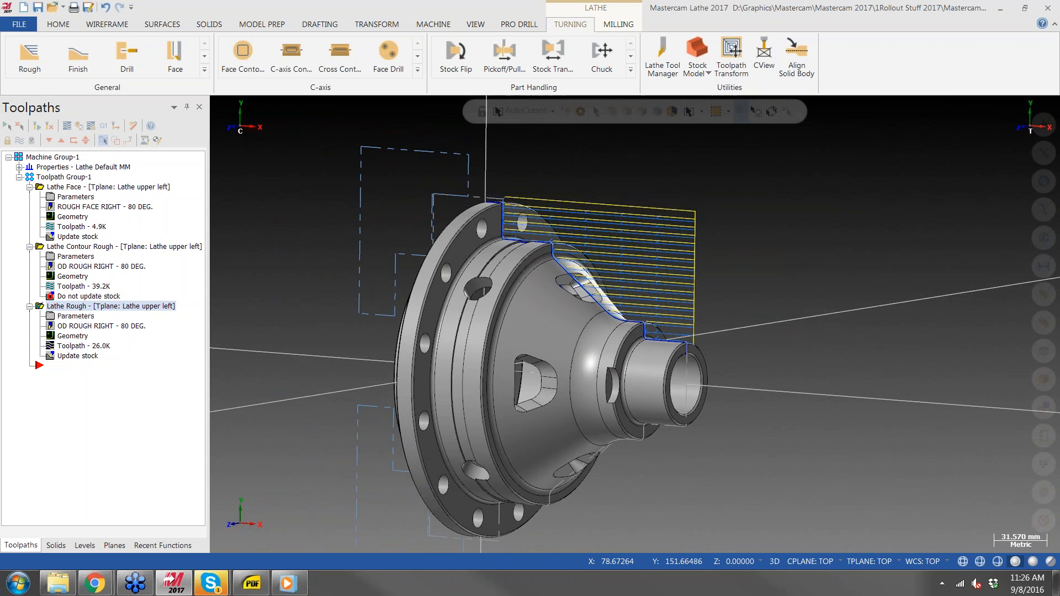
pyautogui.click(696, 53)
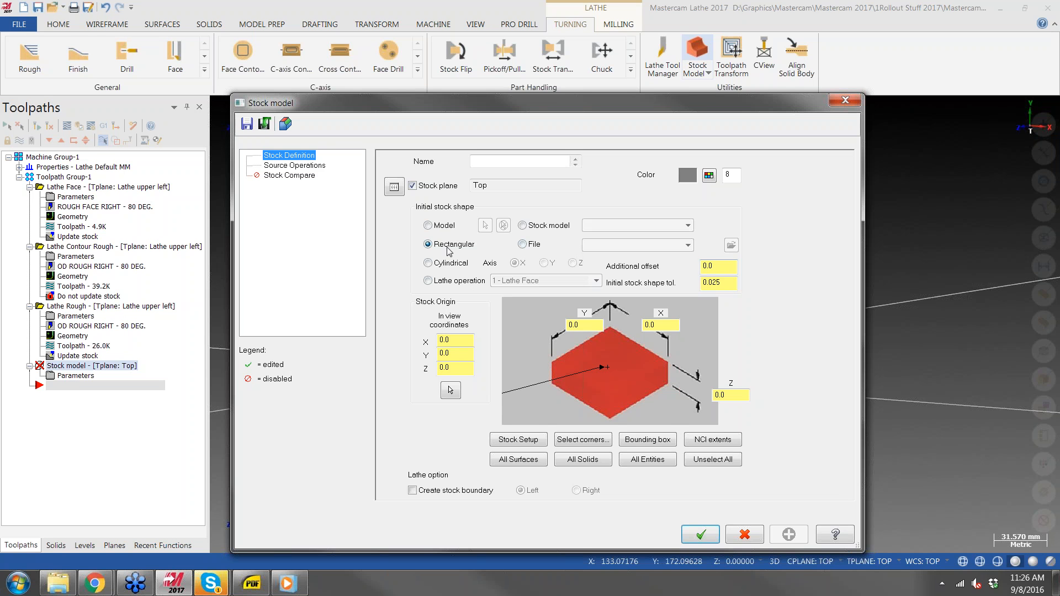
pyautogui.click(428, 281)
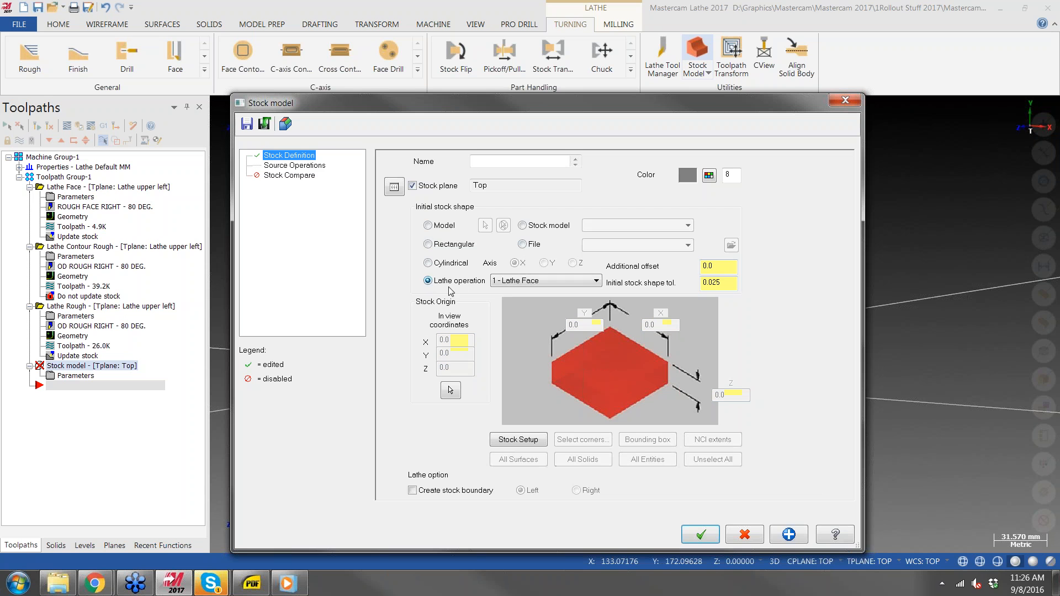
pyautogui.click(532, 282)
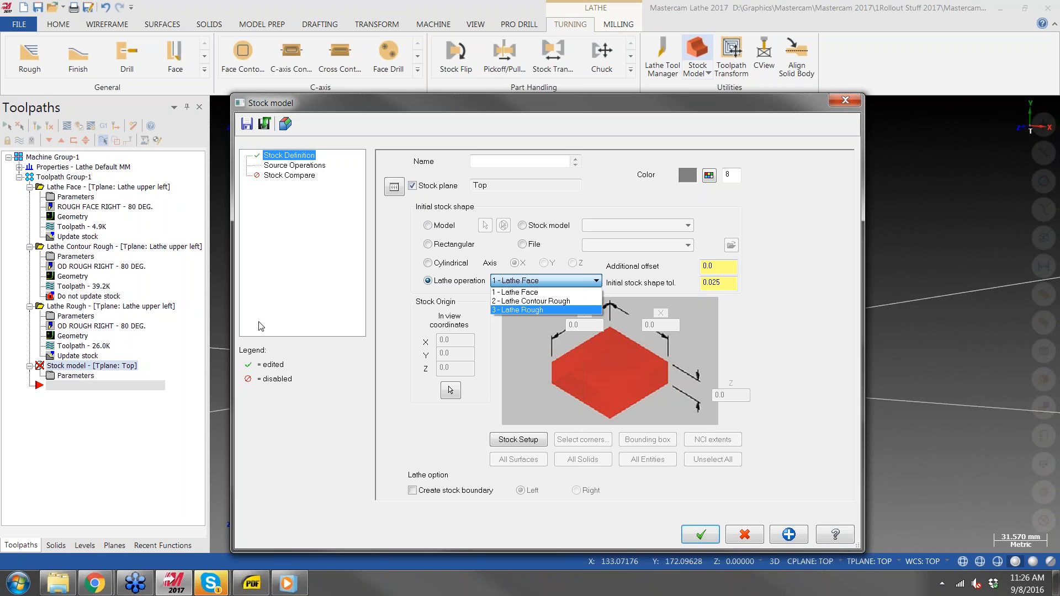
pyautogui.click(525, 309)
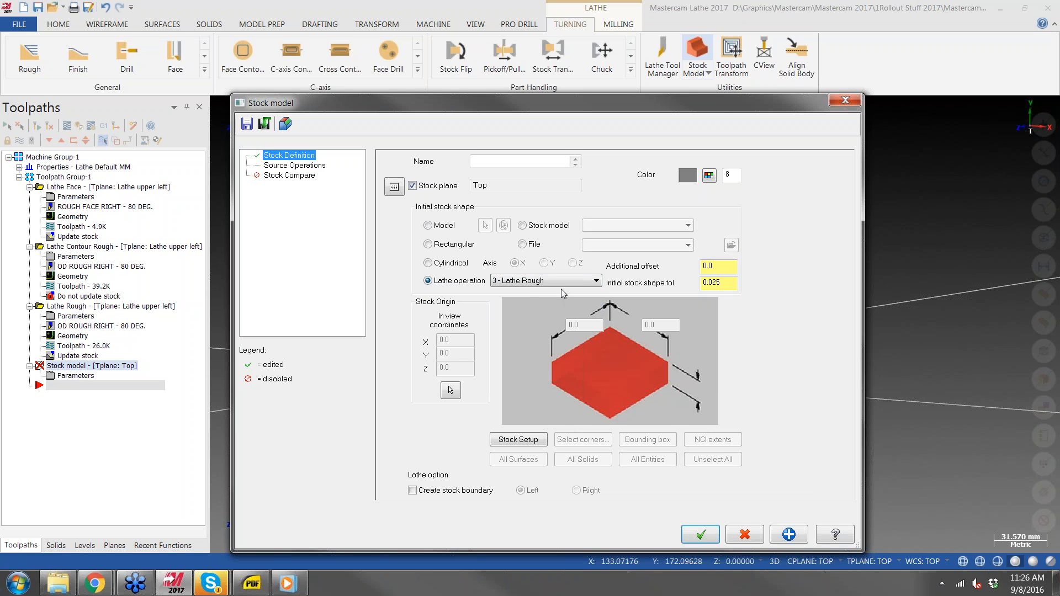
# Enable stock boundary creation, name the stock Stock Model 1, and generate it
pyautogui.click(413, 491)
pyautogui.click(494, 161)
pyautogui.write('Stock Model 1')
pyautogui.click(701, 535)
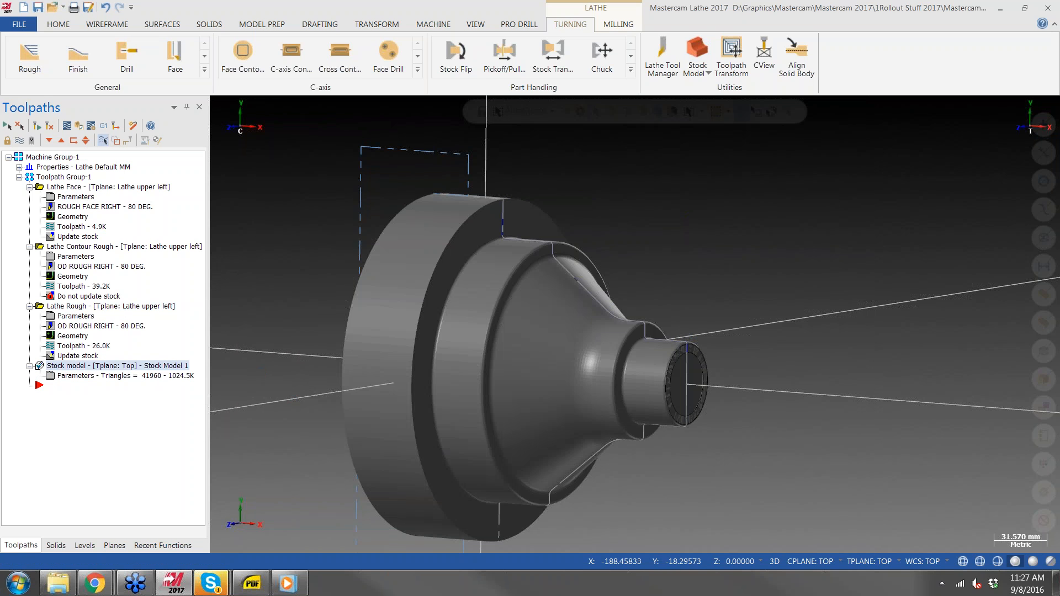
# Examine the turned stock, check the initial stock shape tolerance in its parameters, and close them without changes
pyautogui.moveTo(576, 352); pyautogui.dragTo(614, 366, button='middle')
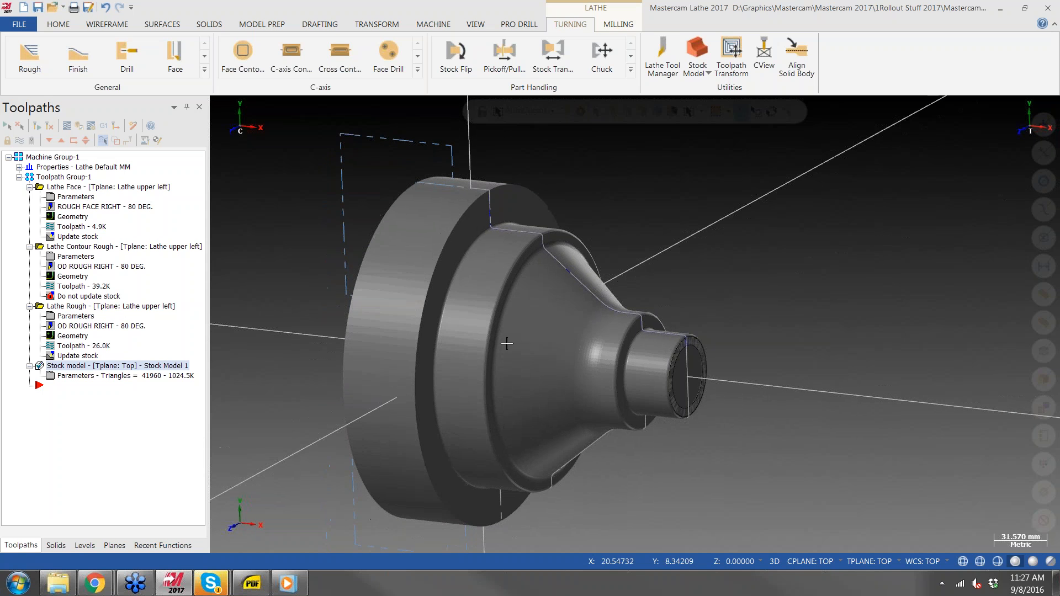
pyautogui.doubleClick(77, 376)
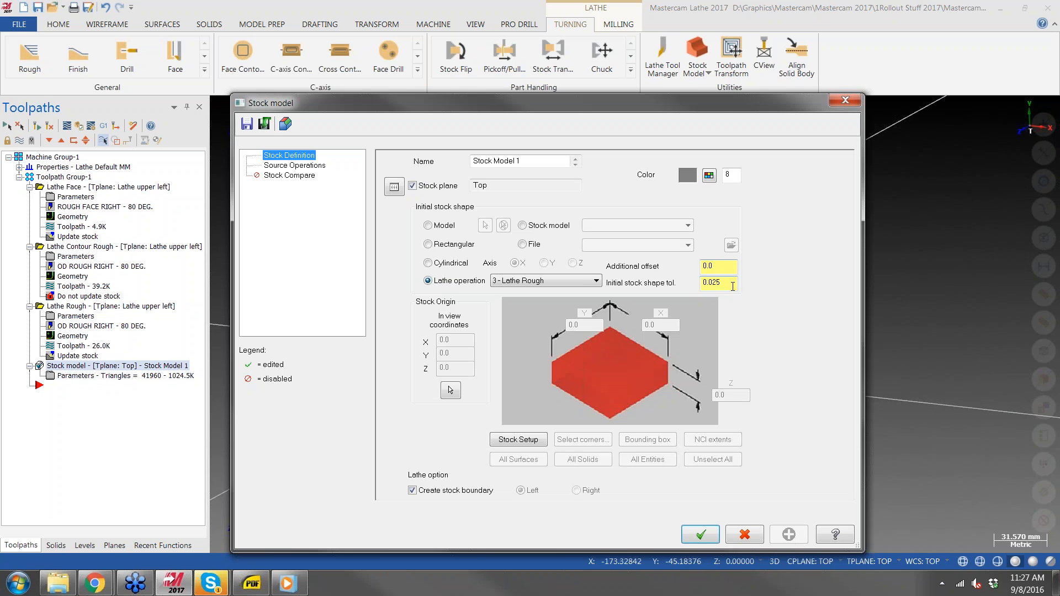
pyautogui.moveTo(733, 286); pyautogui.dragTo(702, 283)
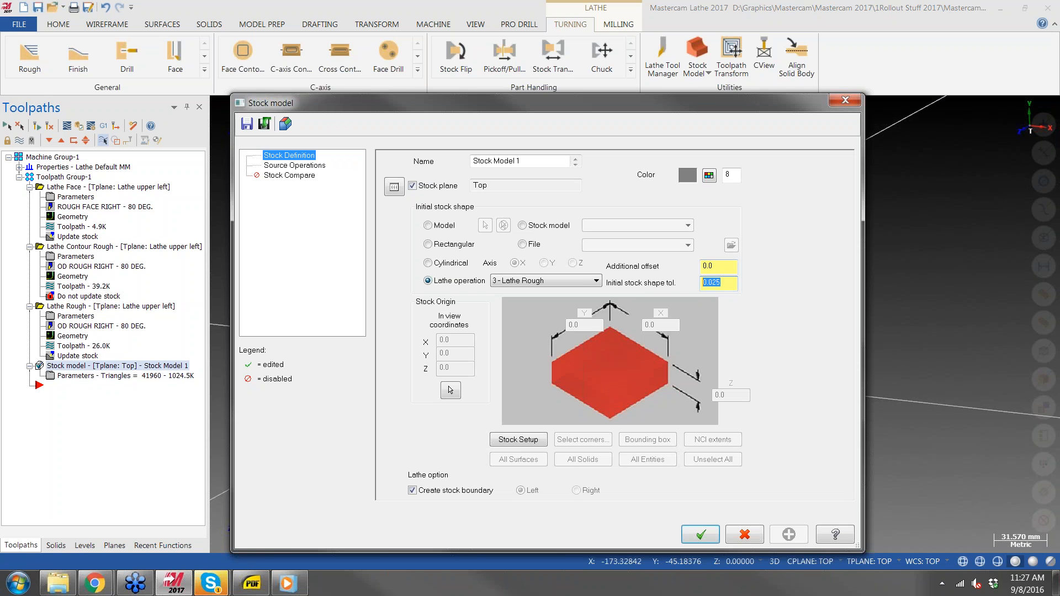
pyautogui.click(845, 100)
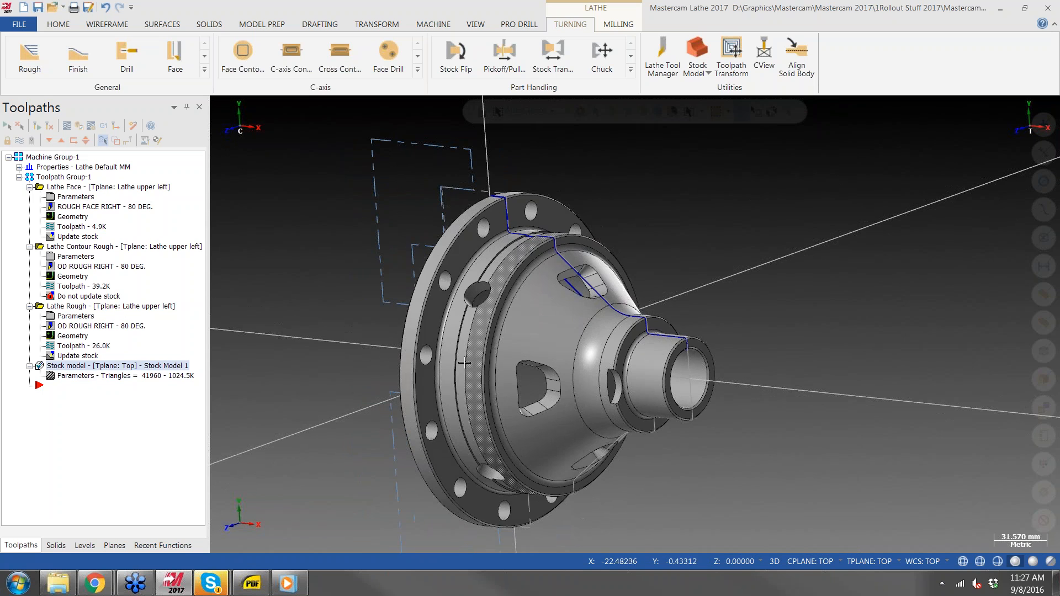
# Examine the stock boundary along the lathe part's profile up close and minimize the Mastercam Lathe window
pyautogui.moveTo(473, 356); pyautogui.dragTo(533, 381, button='middle')
pyautogui.scroll(5, 533, 381)
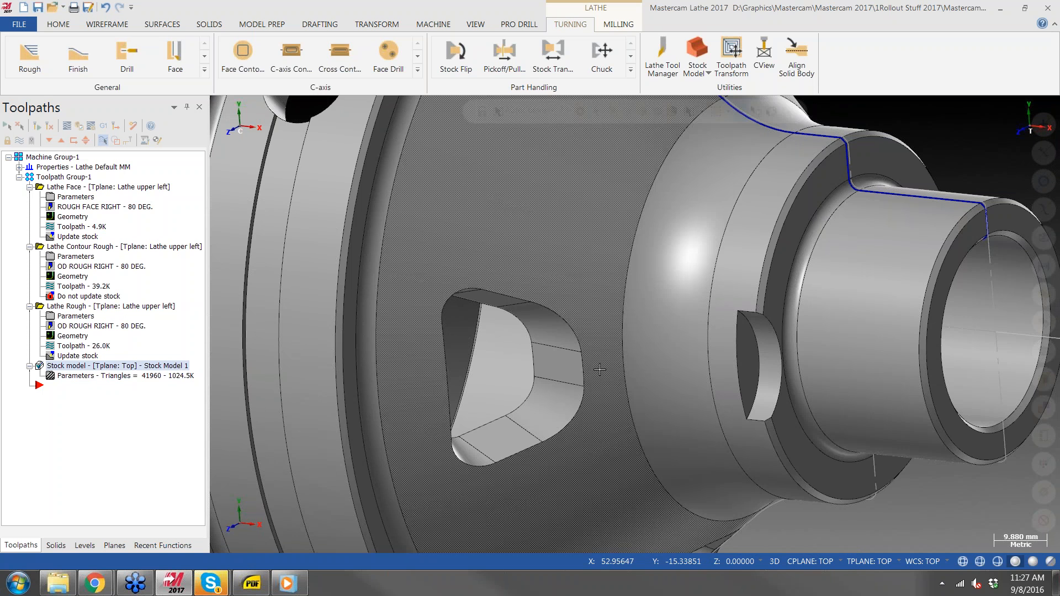
pyautogui.scroll(-5, 599, 369)
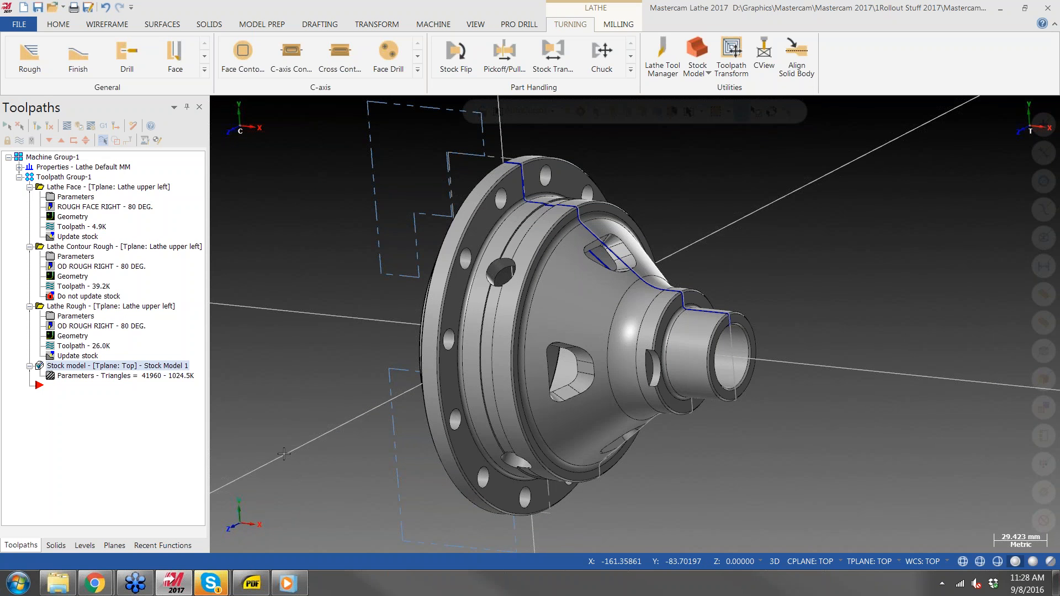
pyautogui.click(188, 585)
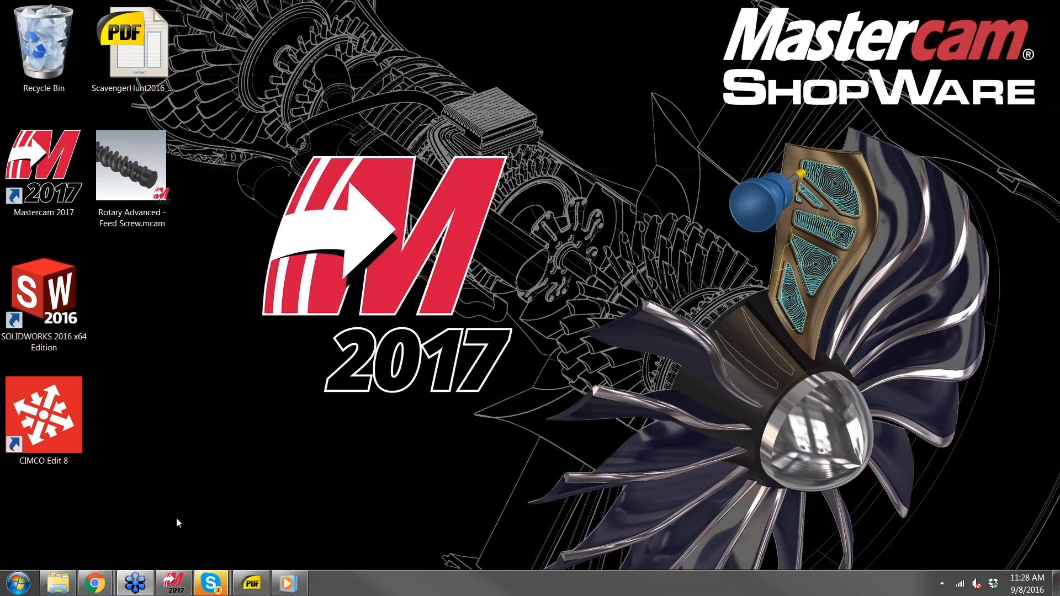
# Restore the Mastercam Lathe session and close it without saving the changes to Lathe Chip Break.mcam
pyautogui.click(172, 587)
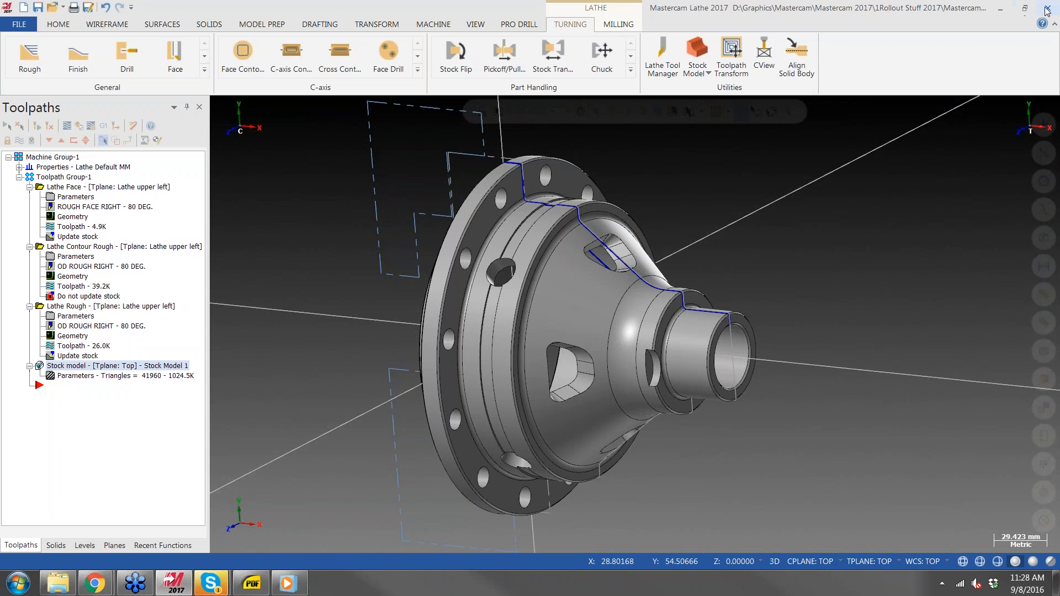
pyautogui.click(1048, 10)
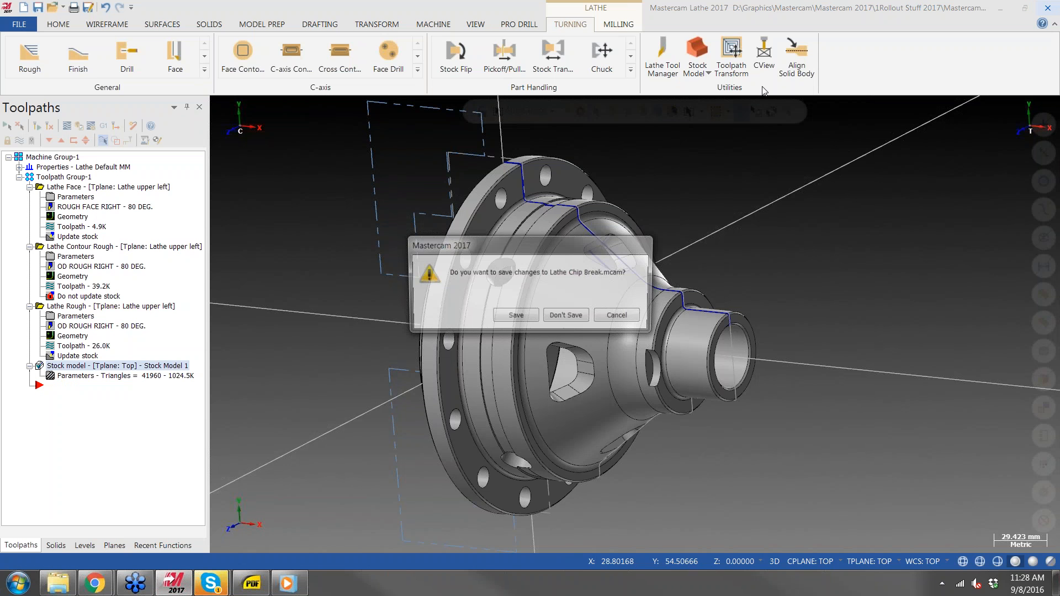
pyautogui.click(566, 316)
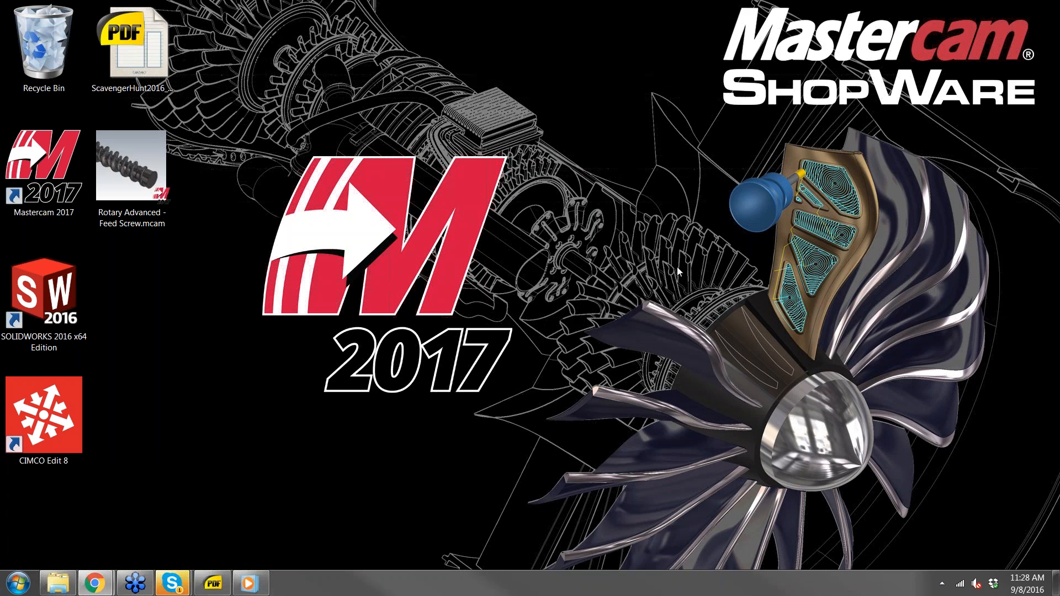
# Switch to Chrome and look over the ShopWareInc YouTube channel page with its Mastercam webinar videos
pyautogui.moveTo(95, 582)
pyautogui.click(134, 516)
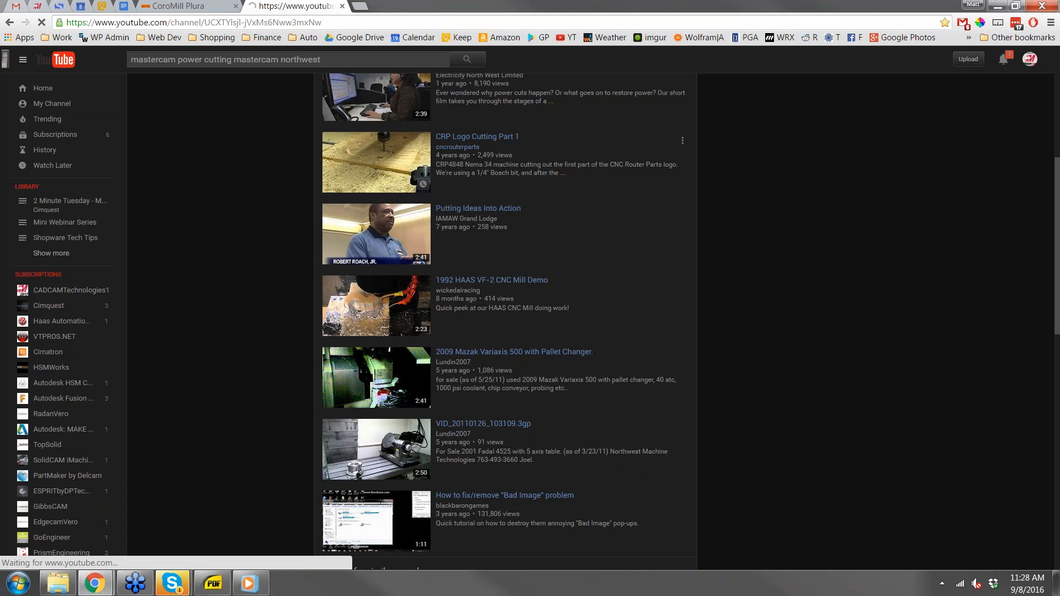
pyautogui.scroll(-3, 613, 261)
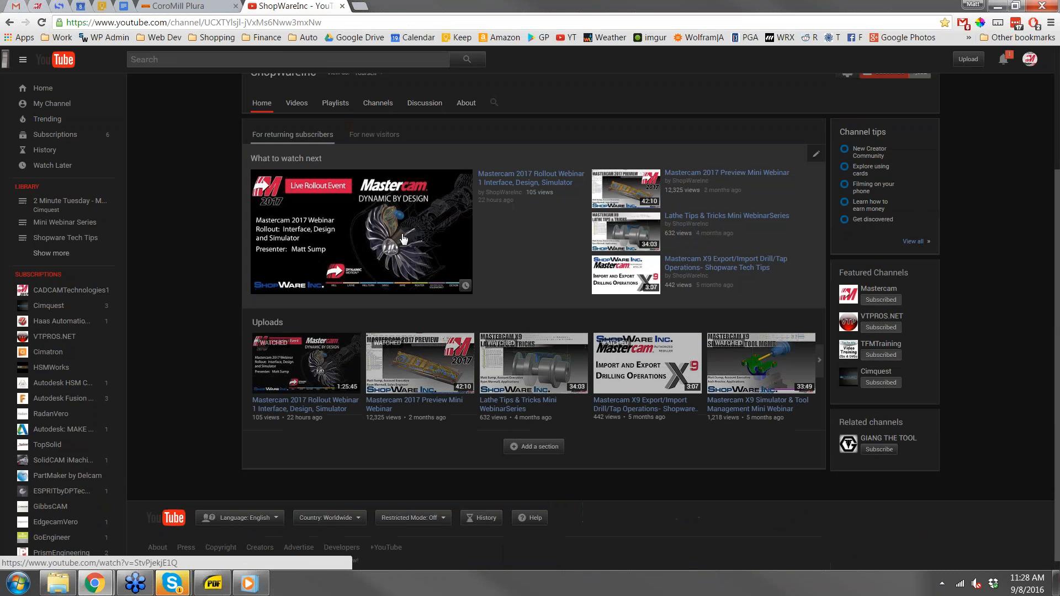
pyautogui.moveTo(638, 219)
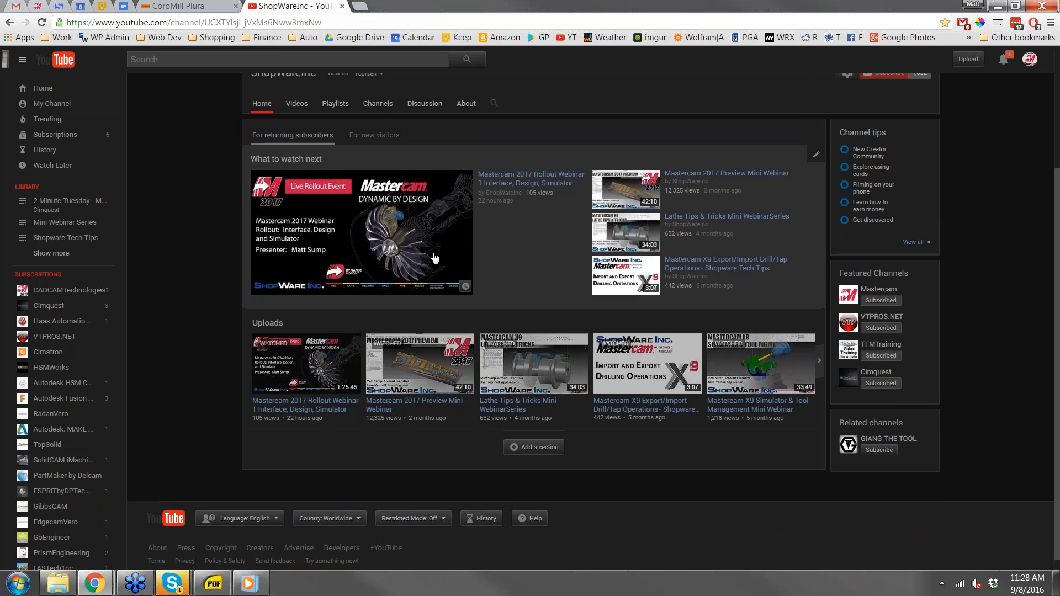
pyautogui.scroll(1, 530, 232)
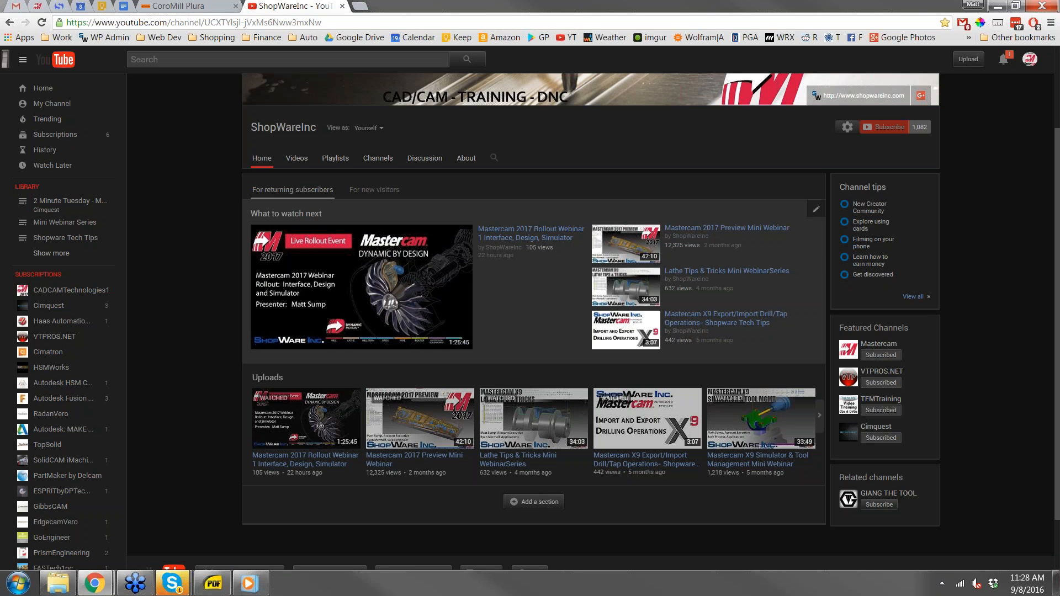
pyautogui.moveTo(860, 286)
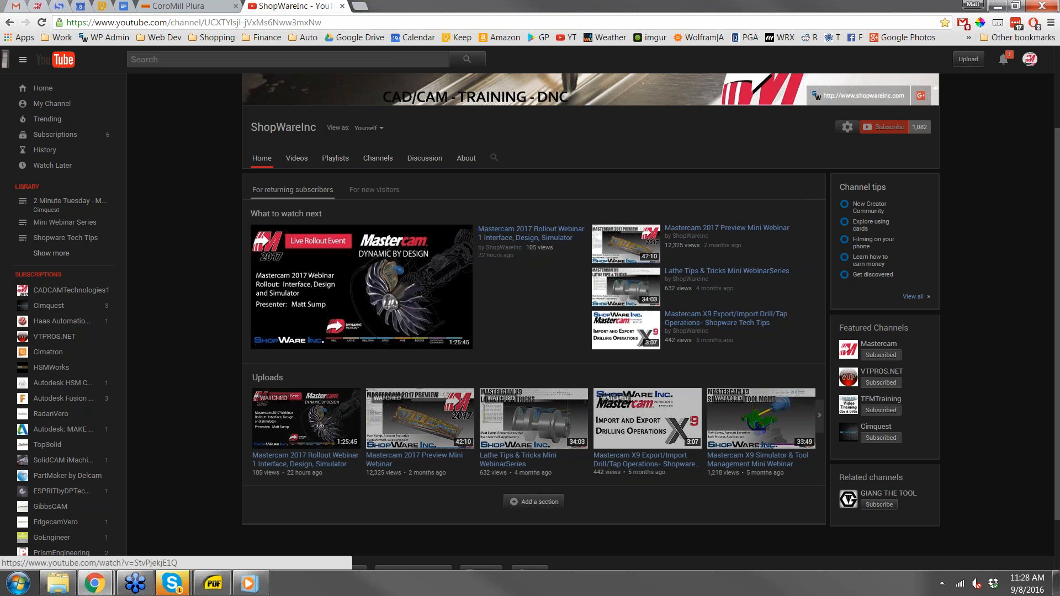
pyautogui.moveTo(388, 289)
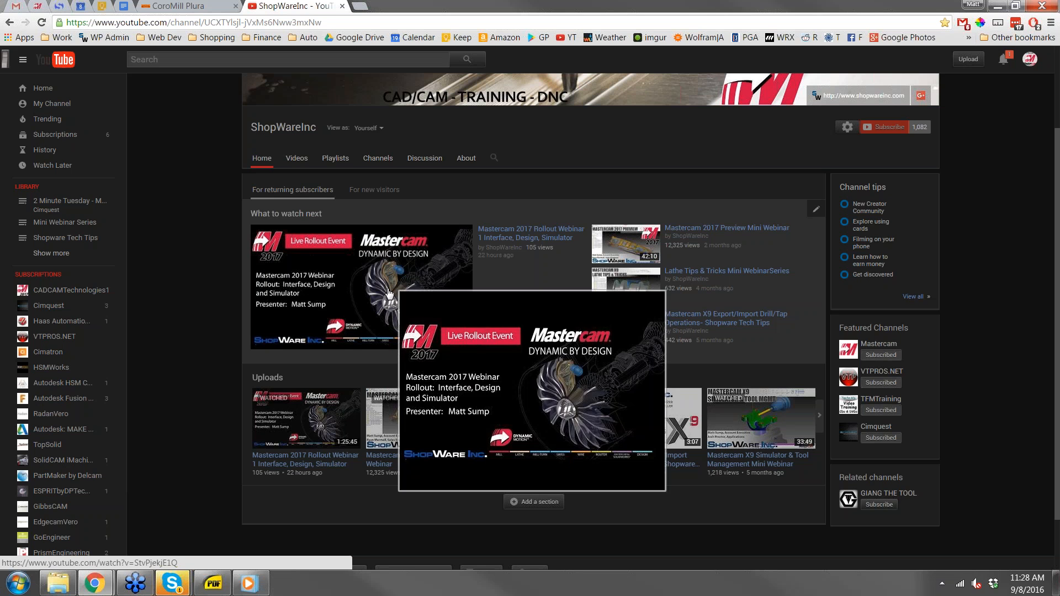